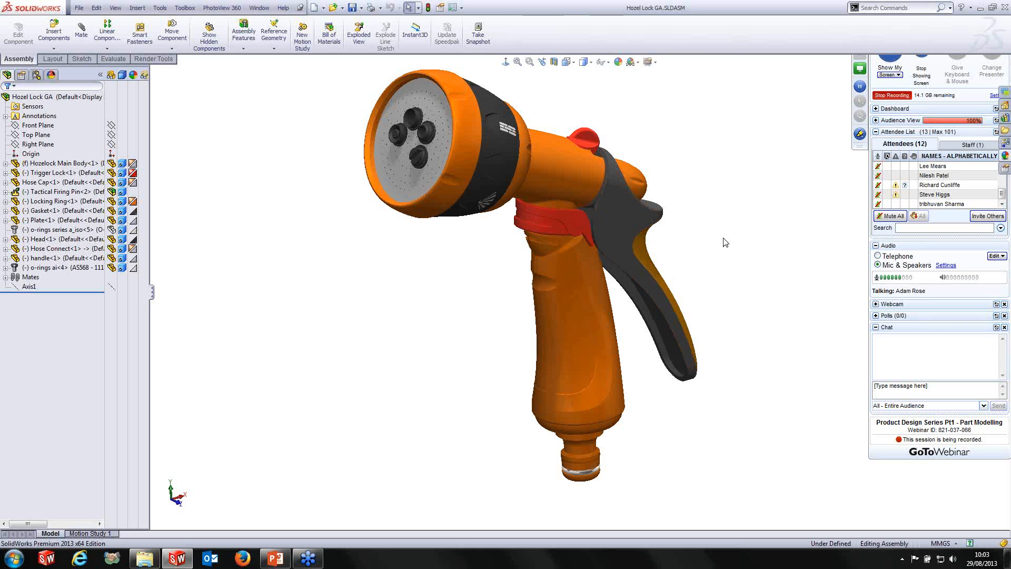
Examine the trigger handle in the spray gun assembly, checking its side face, its tapered rear face and the pointed tip face.
{"action": "middle_click_drag", "start_coordinate": [724, 242], "coordinate": [647, 264]}
{"action": "left_click", "coordinate": [534, 237]}
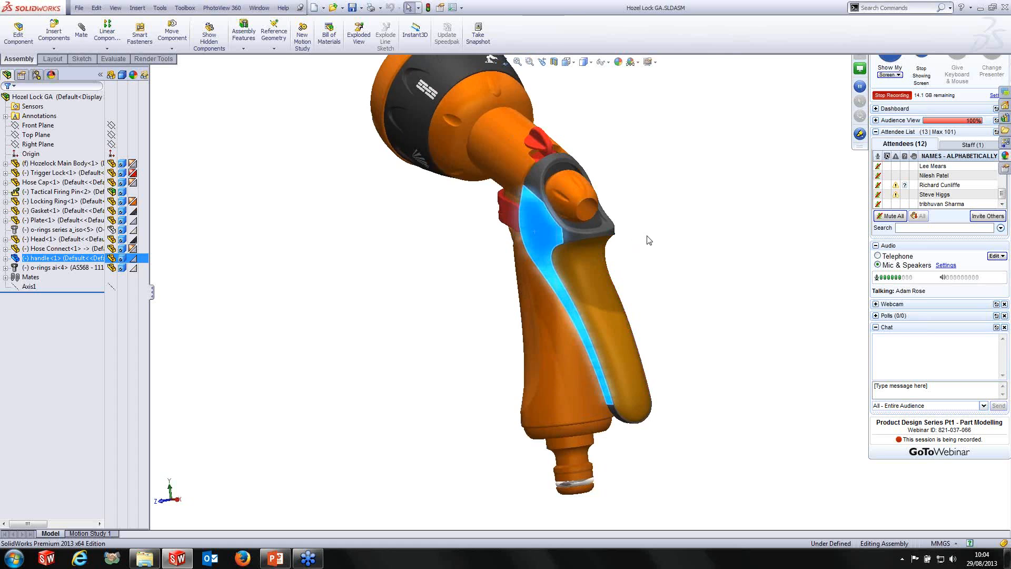
{"action": "scroll", "coordinate": [648, 241], "scroll_direction": "down", "scroll_amount": 2}
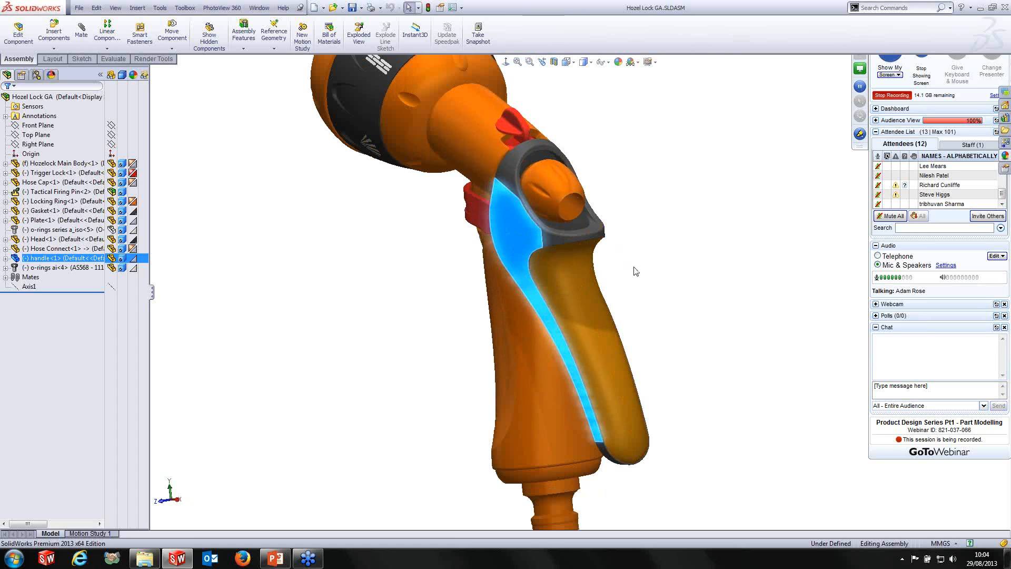
{"action": "middle_click_drag", "start_coordinate": [635, 271], "coordinate": [631, 402]}
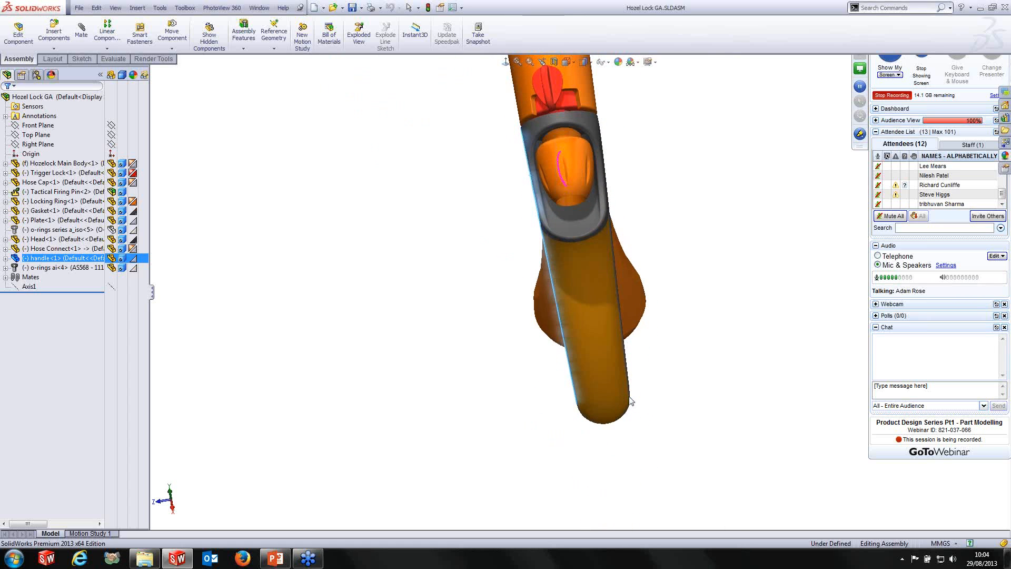
{"action": "middle_click_drag", "start_coordinate": [621, 289], "coordinate": [699, 189]}
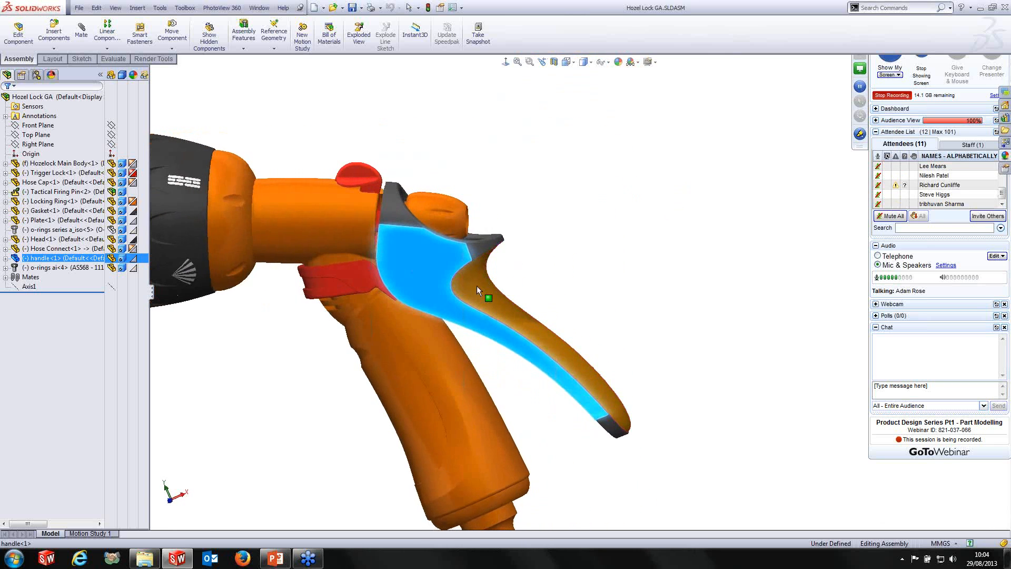
{"action": "scroll", "coordinate": [476, 286], "scroll_direction": "down", "scroll_amount": 2}
{"action": "left_click", "coordinate": [511, 221]}
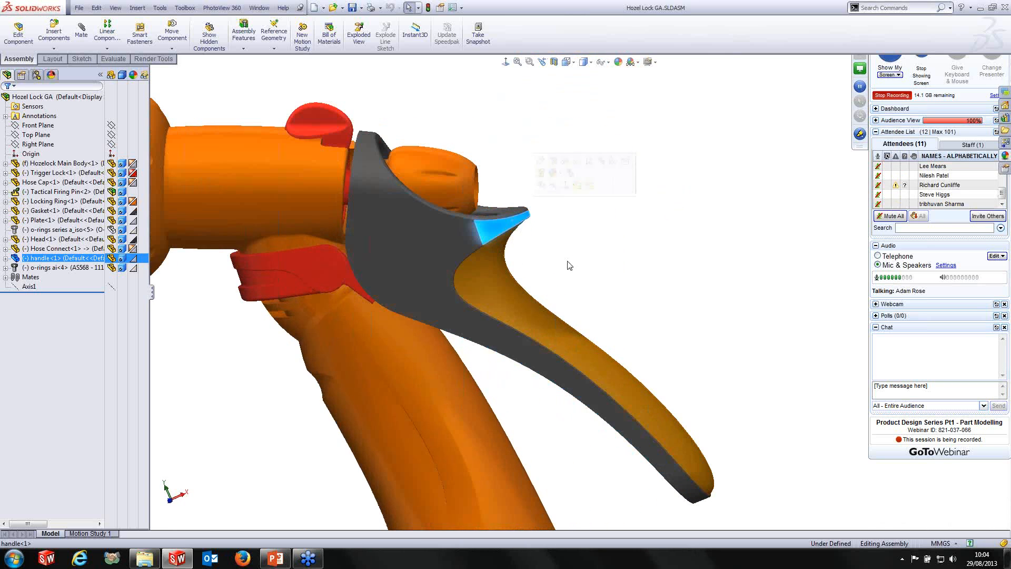
{"action": "middle_click_drag", "start_coordinate": [568, 265], "coordinate": [591, 273]}
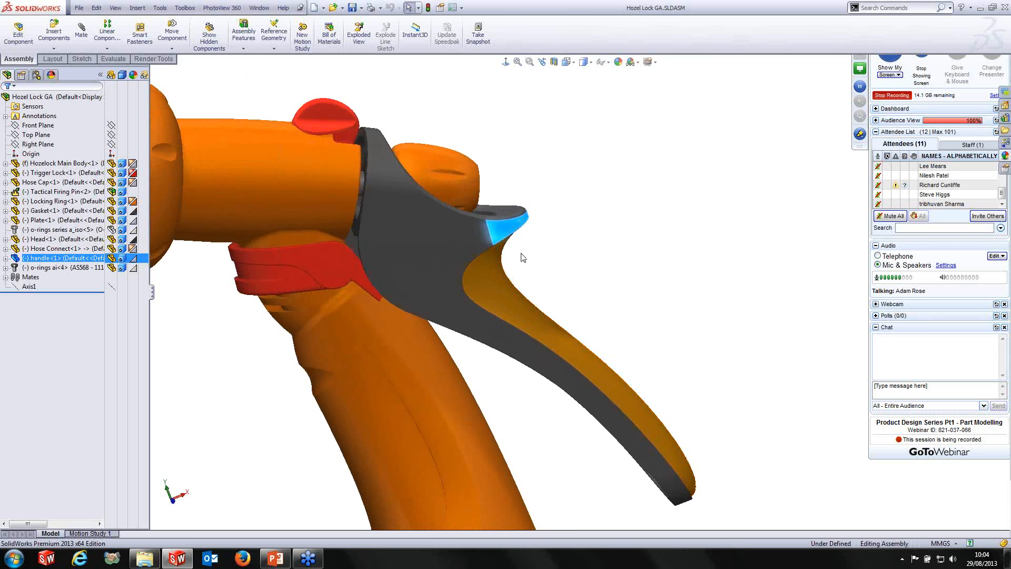
{"action": "middle_click_drag", "start_coordinate": [522, 257], "coordinate": [459, 267]}
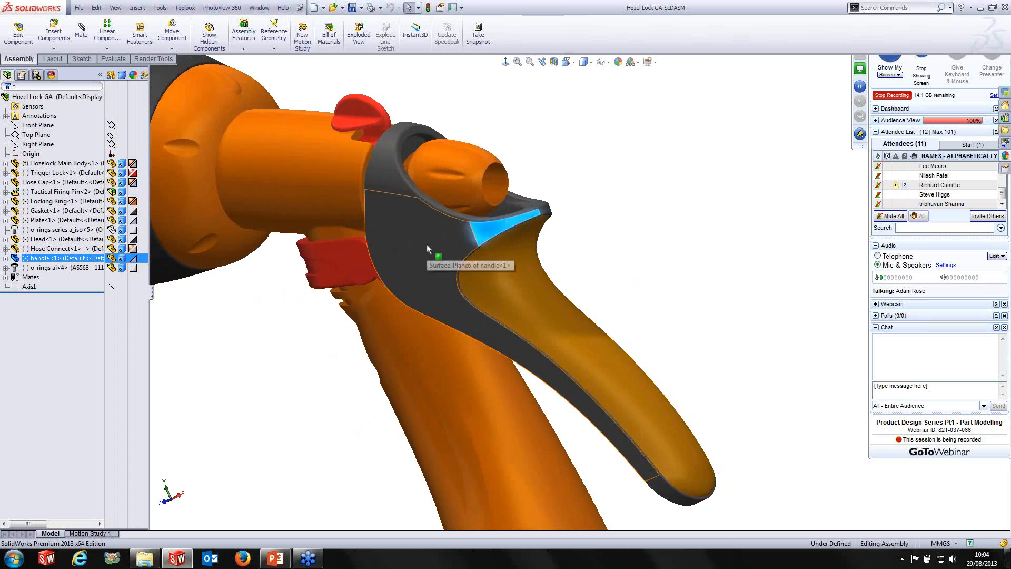
{"action": "left_click", "coordinate": [656, 163]}
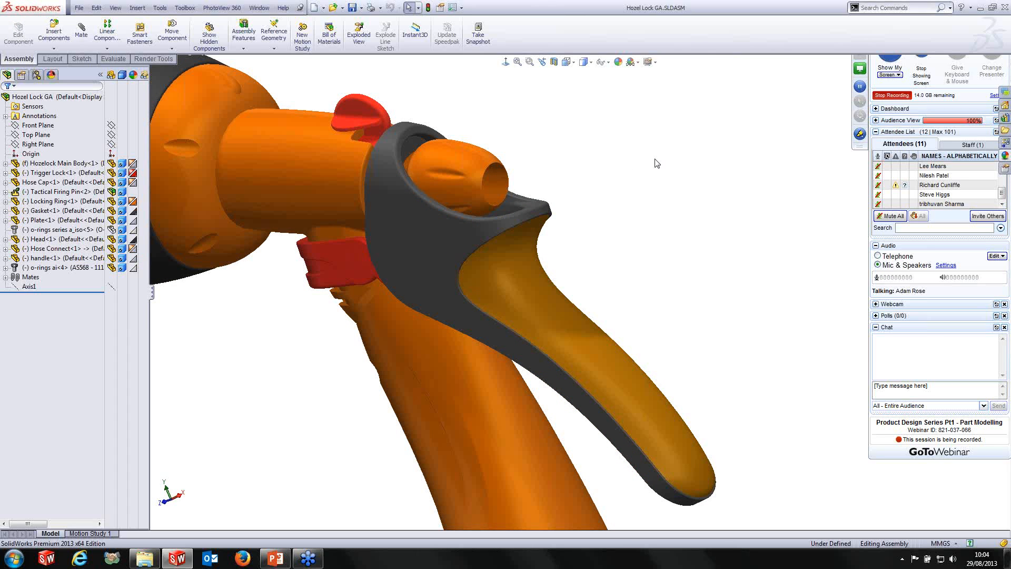
Open the recent part handle - Start.SLDPRT.
{"action": "key", "text": "r"}
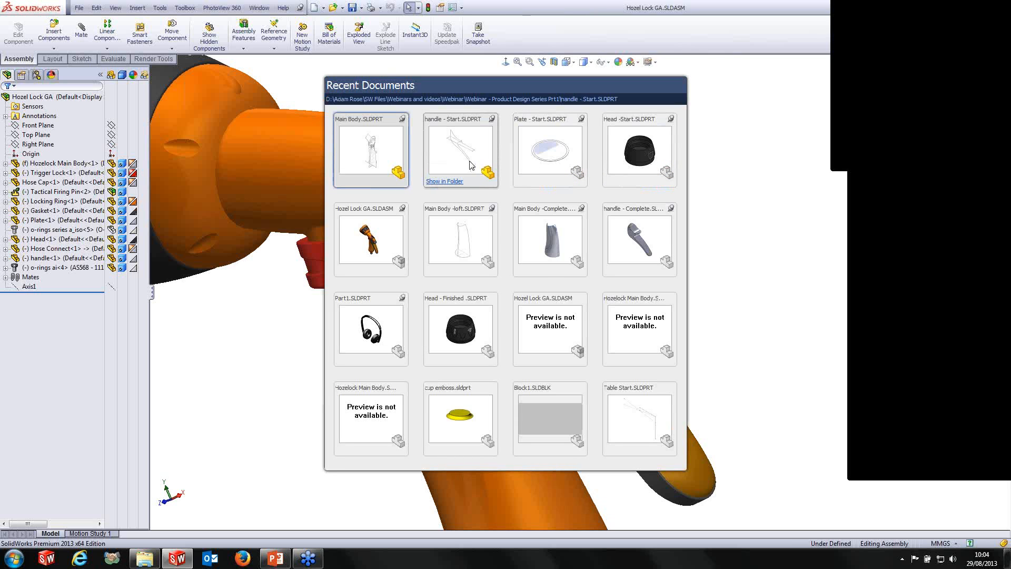
{"action": "left_click", "coordinate": [471, 165]}
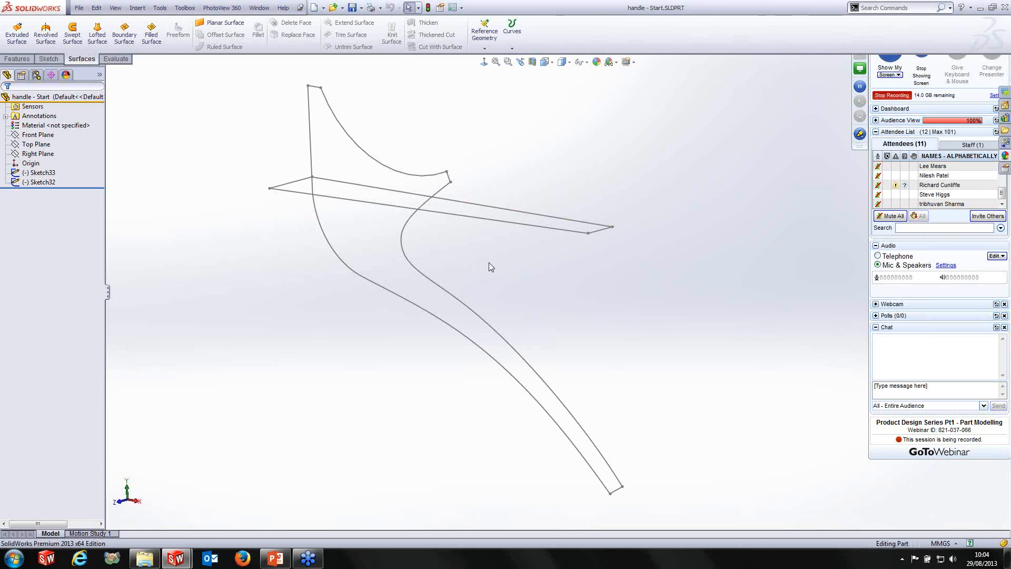
Inspect the handle's side-profile sketch and its tapered plan sketch in the front, top and angled views.
{"action": "left_click", "coordinate": [39, 173]}
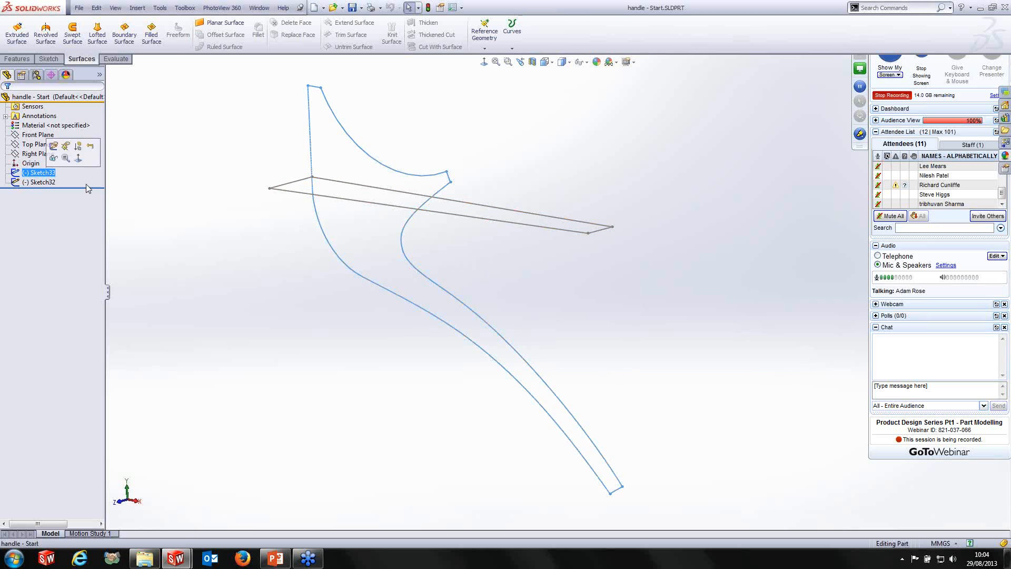
{"action": "mouse_move", "coordinate": [296, 267]}
{"action": "middle_mouse_down"}
{"action": "mouse_move", "coordinate": [361, 243]}
{"action": "mouse_move", "coordinate": [353, 238]}
{"action": "middle_mouse_up"}
{"action": "left_click", "coordinate": [484, 63]}
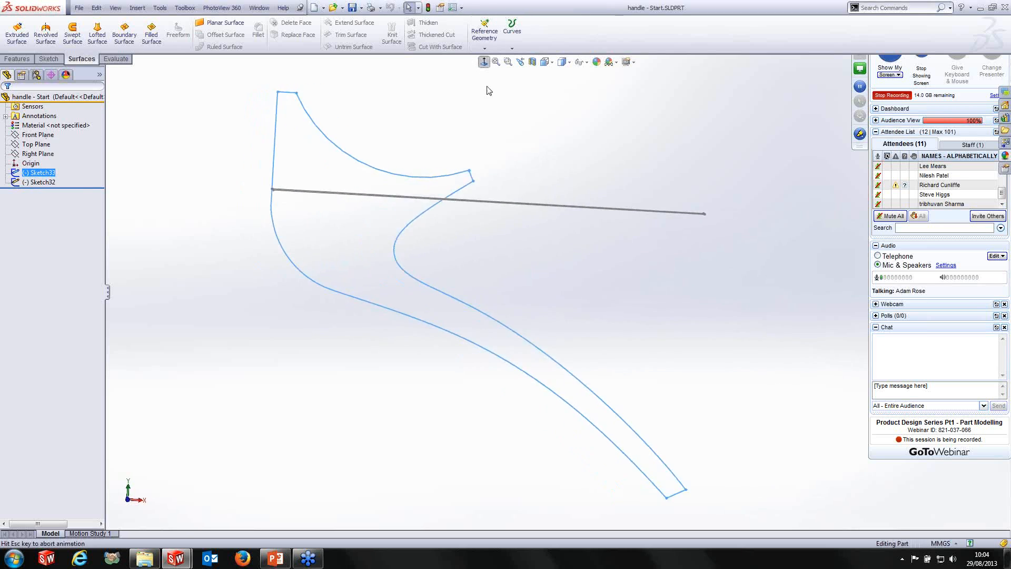
{"action": "left_click", "coordinate": [545, 62]}
{"action": "left_click", "coordinate": [555, 89]}
{"action": "left_click", "coordinate": [580, 178]}
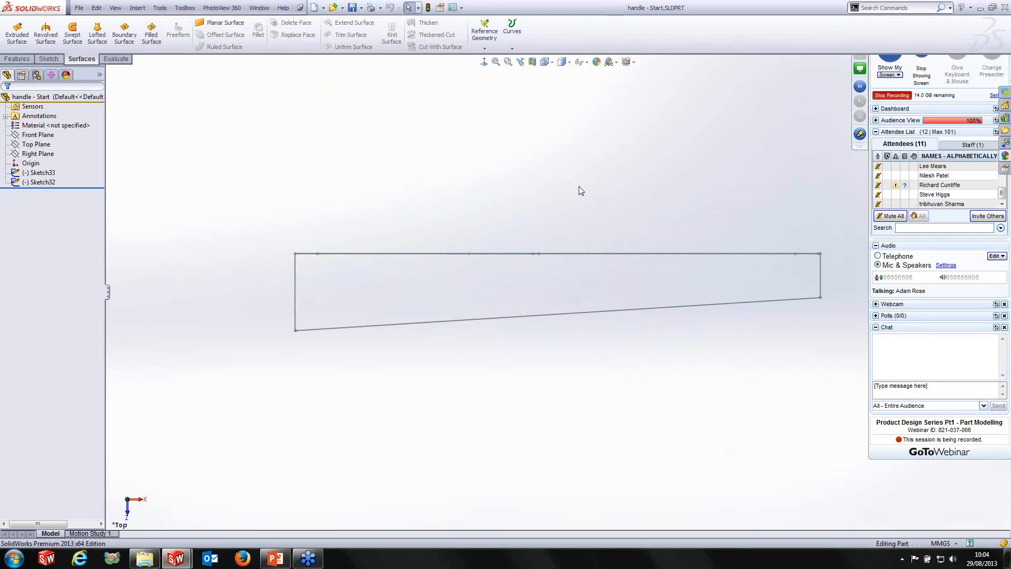
{"action": "mouse_move", "coordinate": [607, 402]}
{"action": "middle_mouse_down"}
{"action": "mouse_move", "coordinate": [609, 262]}
{"action": "mouse_move", "coordinate": [571, 175]}
{"action": "mouse_move", "coordinate": [568, 216]}
{"action": "mouse_move", "coordinate": [593, 234]}
{"action": "middle_mouse_up"}
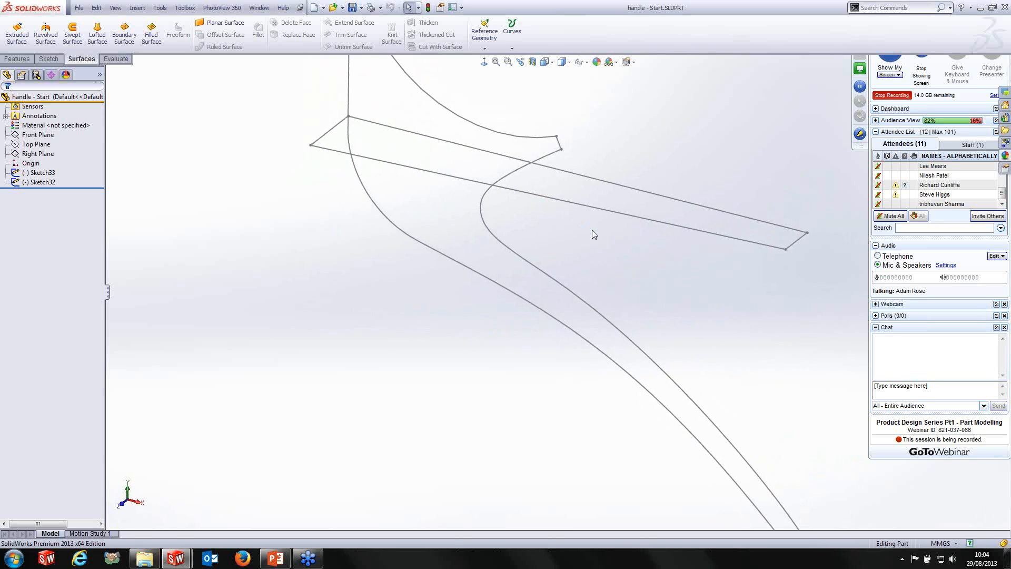
{"action": "scroll", "coordinate": [642, 301], "scroll_direction": "up", "scroll_amount": 3}
{"action": "scroll", "coordinate": [643, 306], "scroll_direction": "down", "scroll_amount": 1}
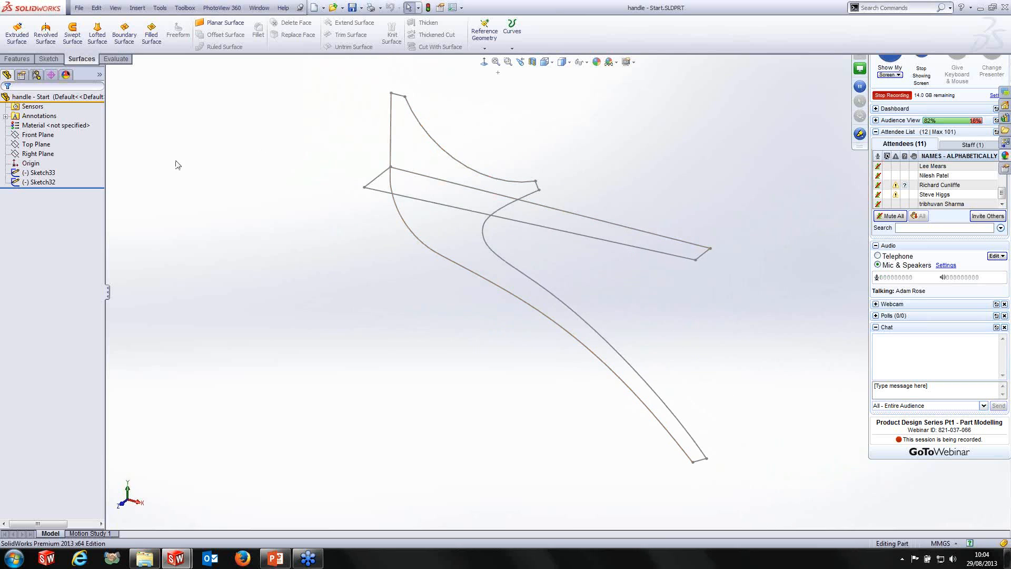
Extrude the side profile Sketch33 as a boss, Up To Vertex, ending at the outer corner of the wide end of Sketch32.
{"action": "left_click", "coordinate": [54, 175]}
{"action": "left_click", "coordinate": [42, 176]}
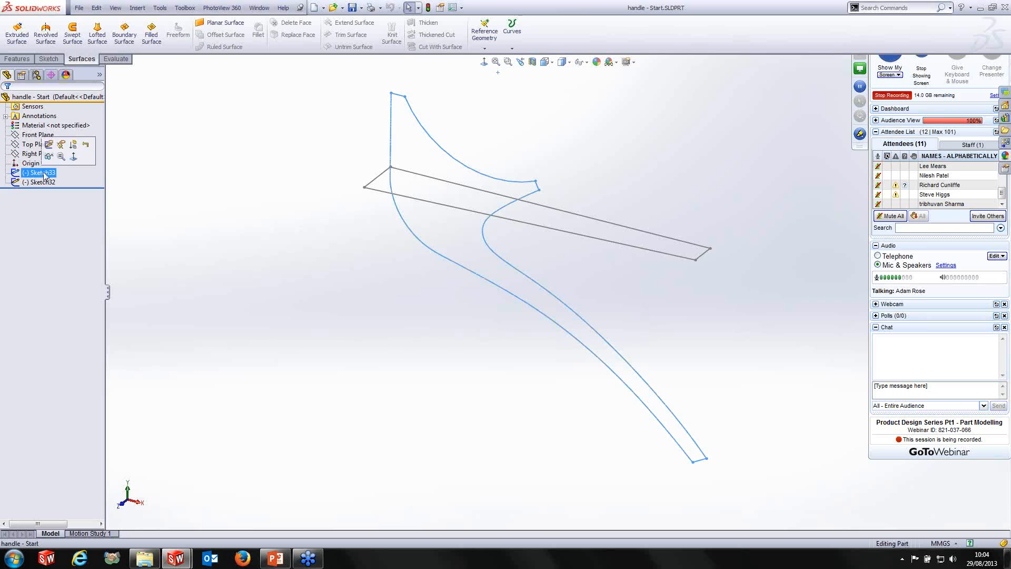
{"action": "left_click", "coordinate": [18, 59]}
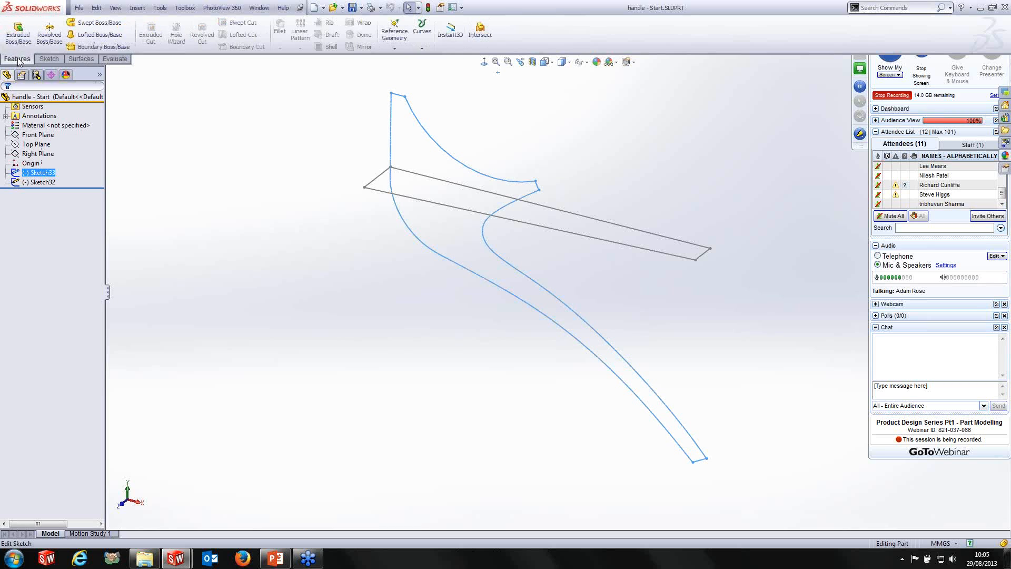
{"action": "left_click", "coordinate": [18, 31]}
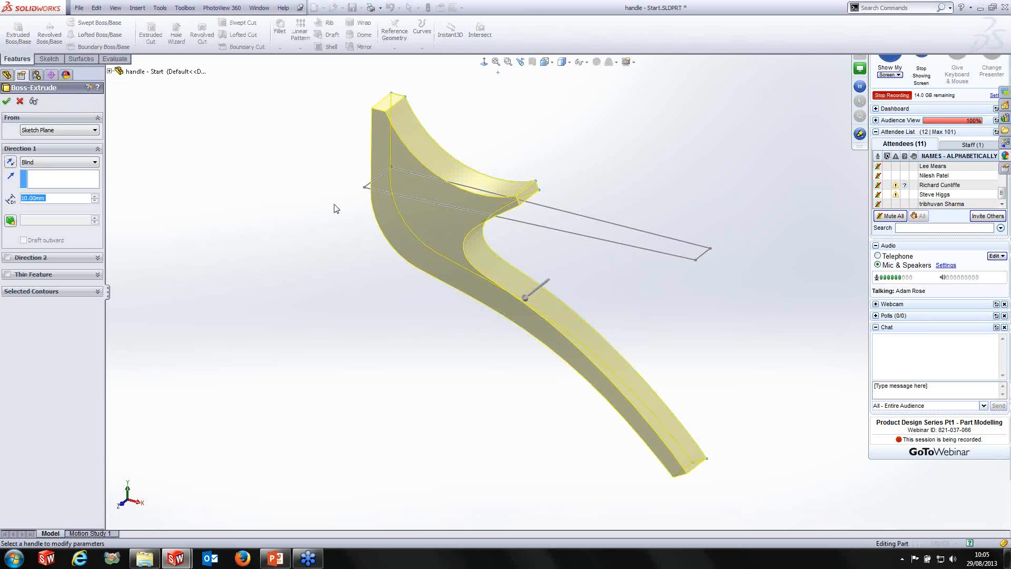
{"action": "middle_click_drag", "start_coordinate": [393, 187], "coordinate": [400, 152]}
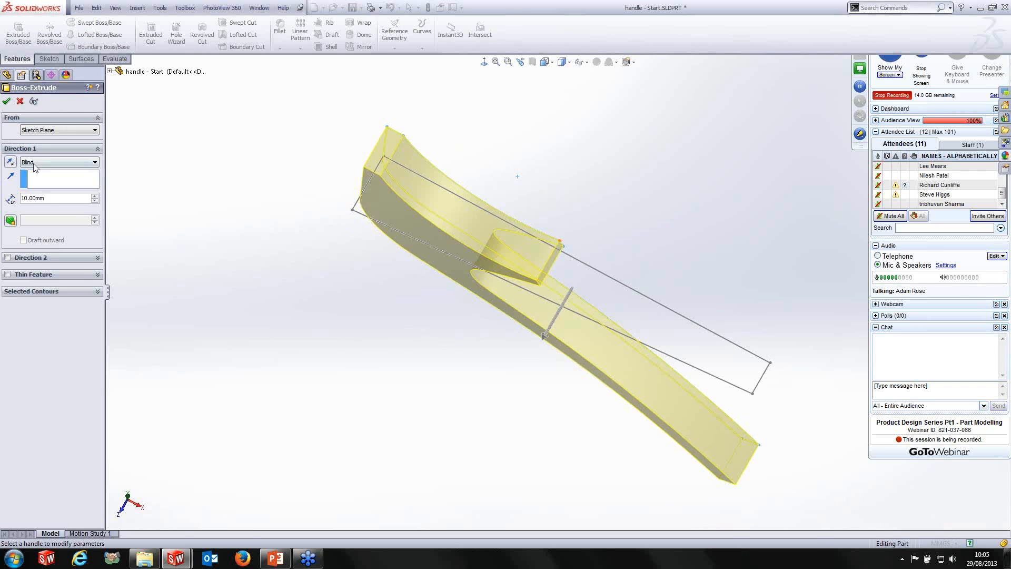
{"action": "left_click", "coordinate": [58, 162]}
{"action": "left_click", "coordinate": [74, 177]}
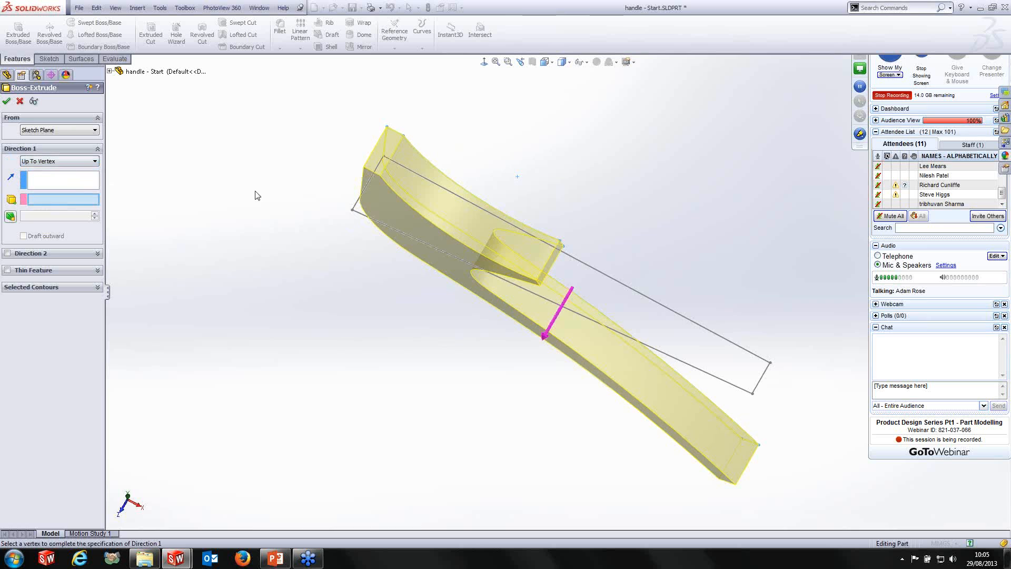
{"action": "left_click", "coordinate": [353, 210]}
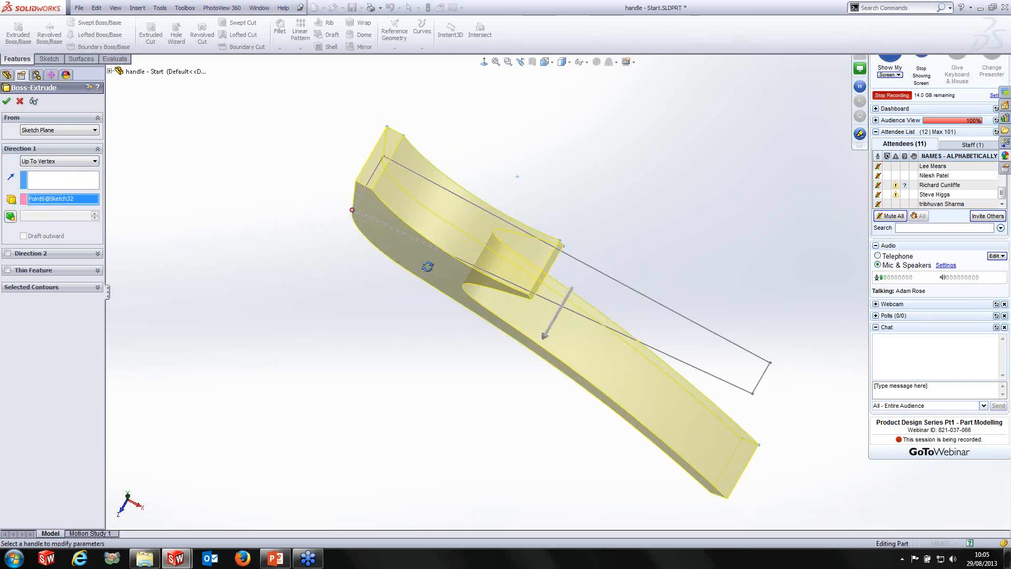
{"action": "middle_click_drag", "start_coordinate": [428, 266], "coordinate": [241, 140]}
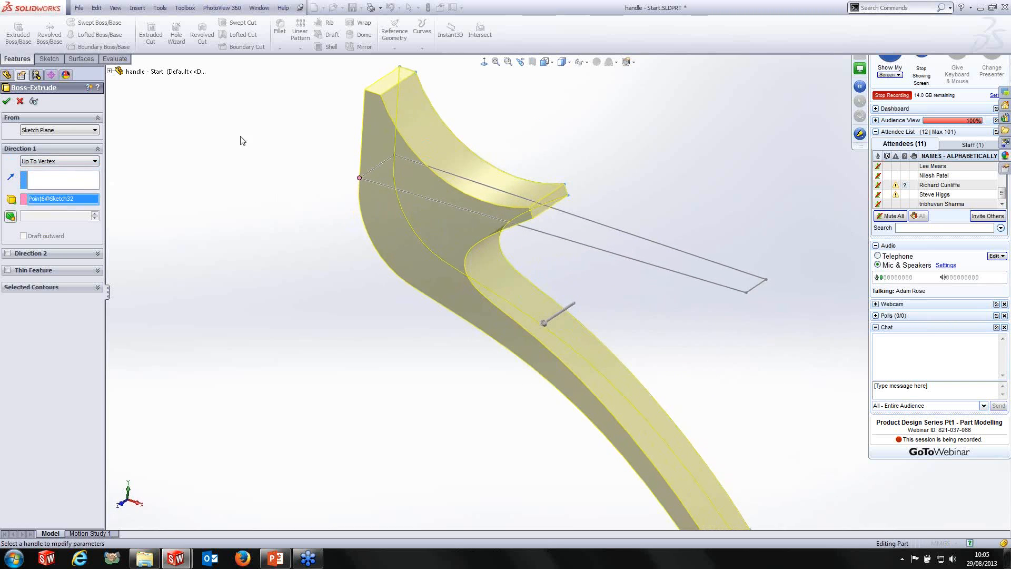
{"action": "left_click", "coordinate": [7, 100]}
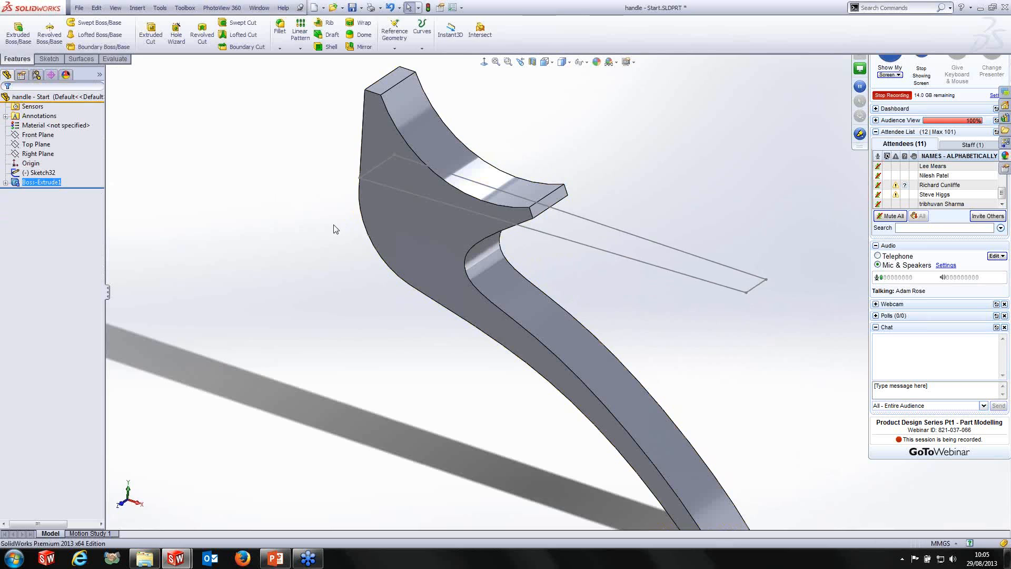
Extrude the tapered Sketch32 as a separate body, Through All in both directions, with Merge result turned off.
{"action": "left_click", "coordinate": [39, 173]}
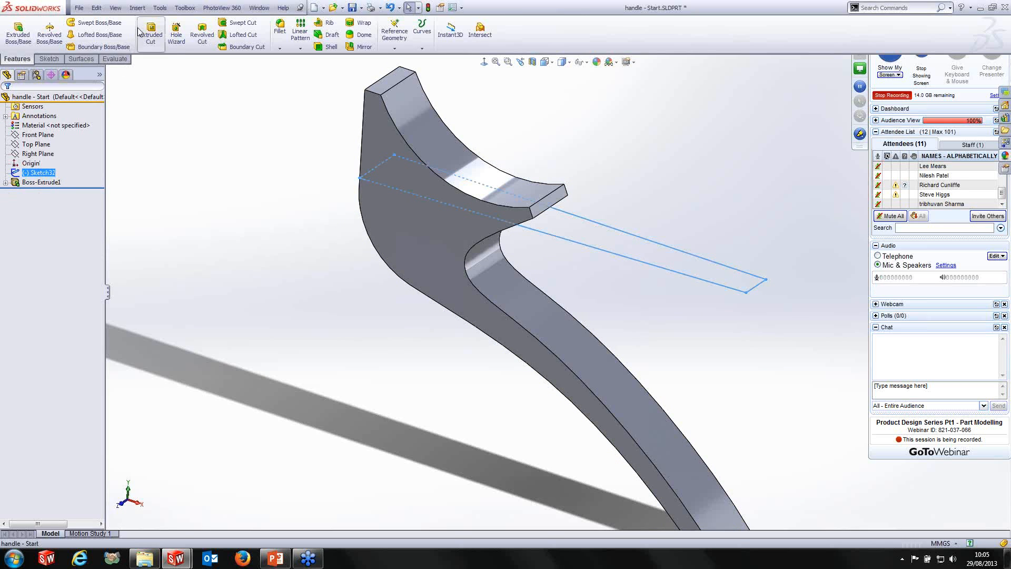
{"action": "left_click", "coordinate": [18, 38]}
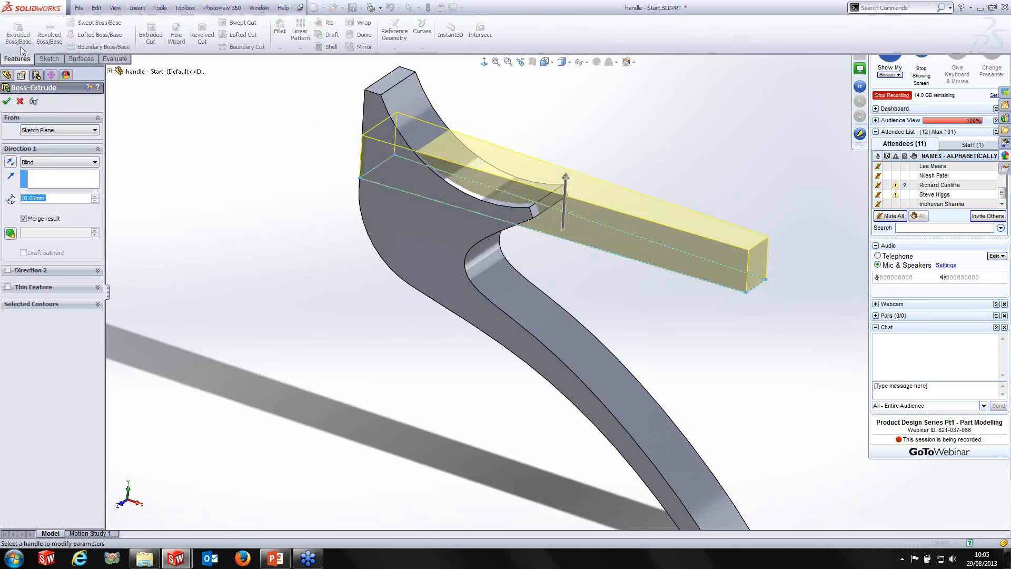
{"action": "left_click", "coordinate": [59, 161]}
{"action": "left_click", "coordinate": [50, 176]}
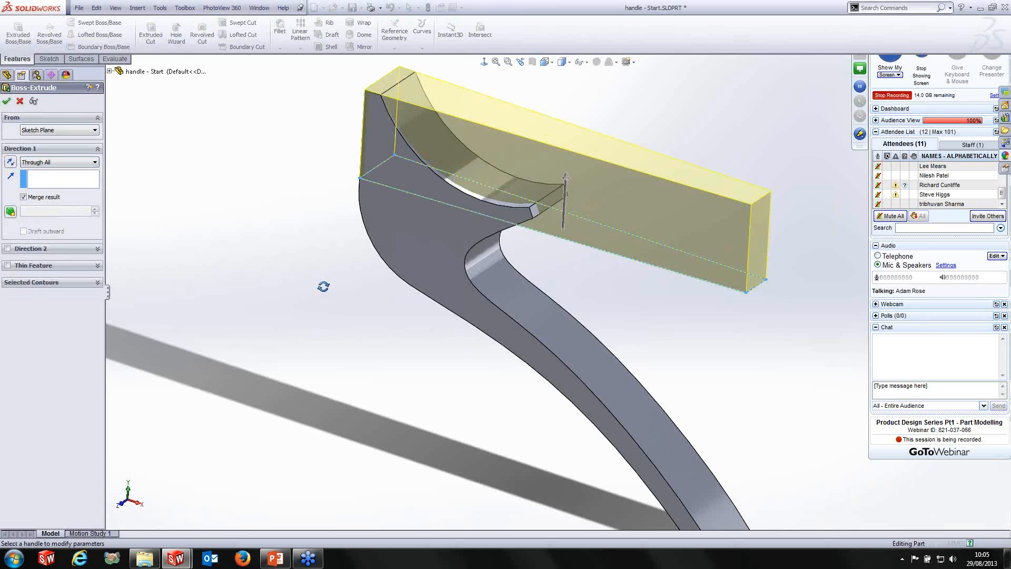
{"action": "middle_click_drag", "start_coordinate": [324, 286], "coordinate": [324, 252]}
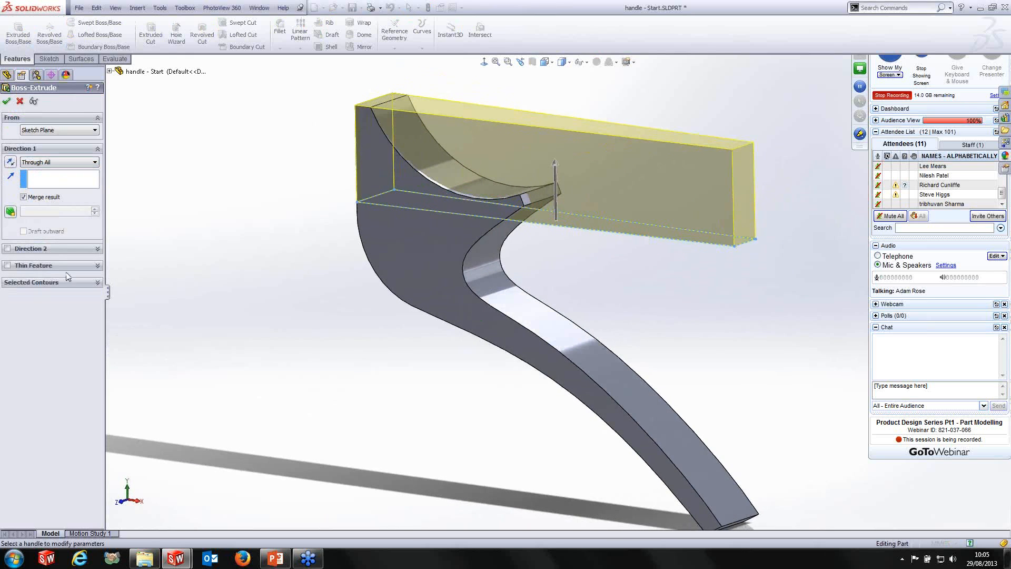
{"action": "left_click", "coordinate": [7, 248]}
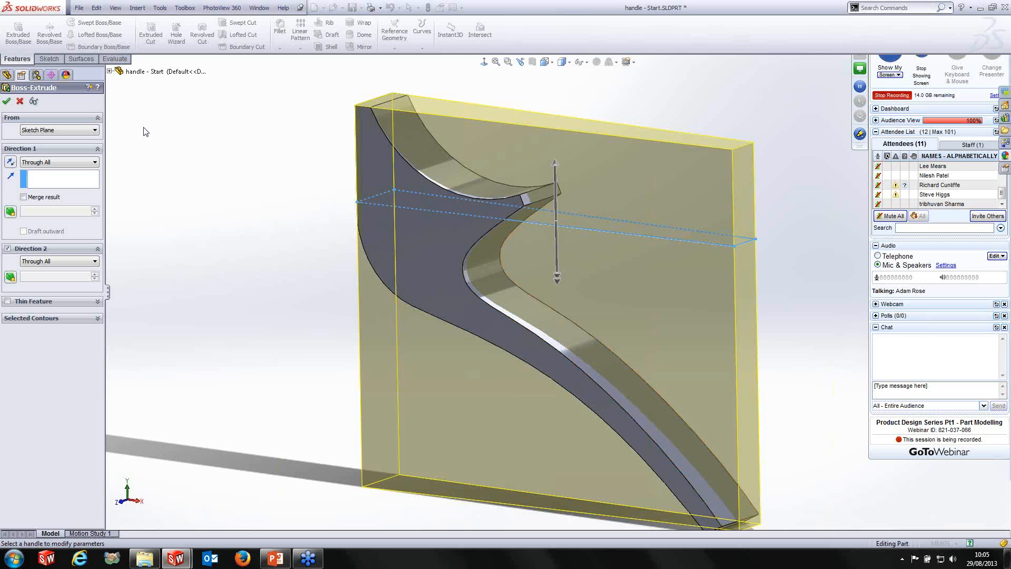
{"action": "left_click", "coordinate": [6, 101]}
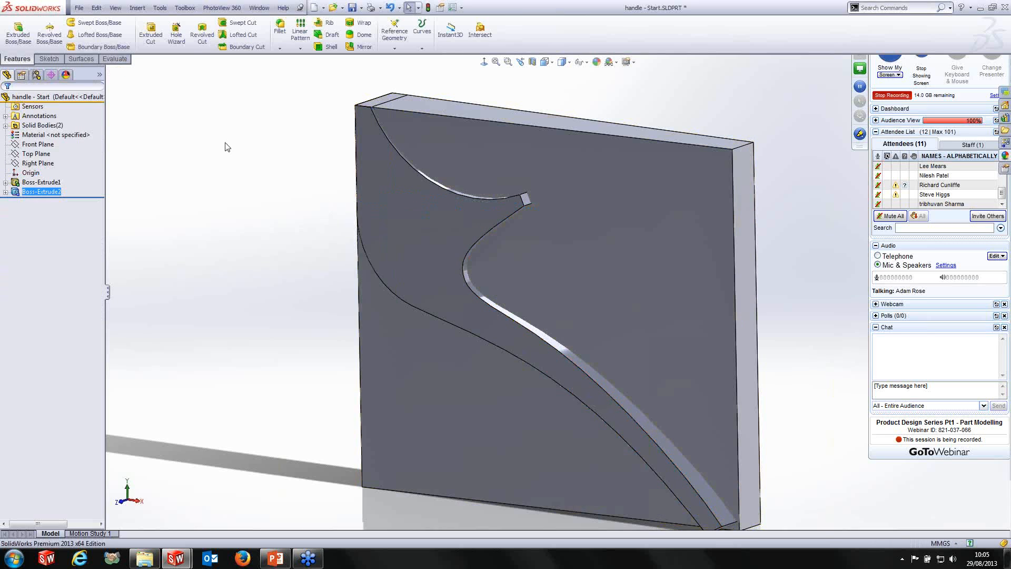
Expand the solid bodies list and highlight the tapered block body to tell it apart from the handle profile body.
{"action": "left_click", "coordinate": [12, 126]}
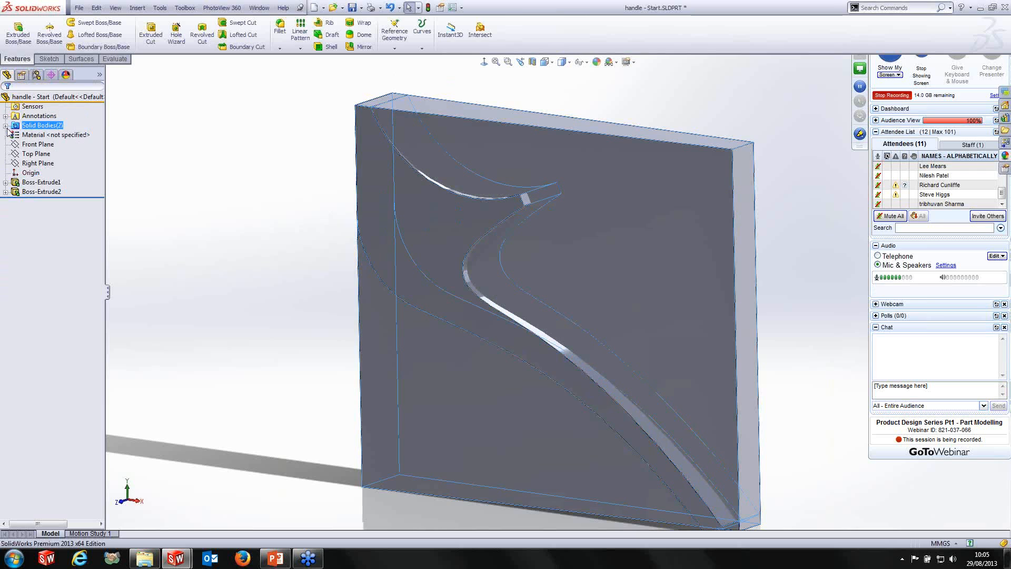
{"action": "left_click", "coordinate": [5, 125]}
{"action": "left_click", "coordinate": [51, 144]}
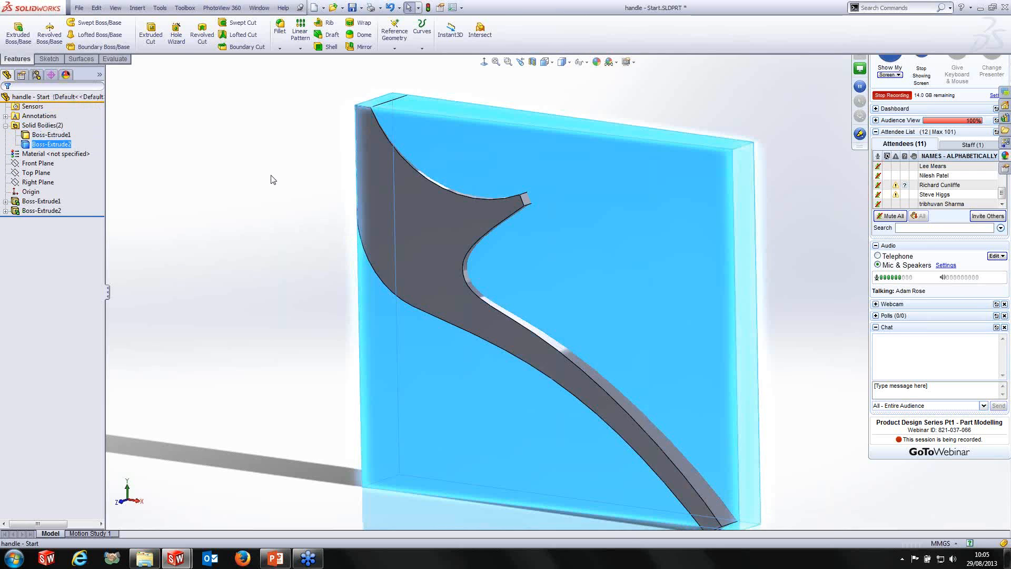
{"action": "left_click", "coordinate": [273, 180]}
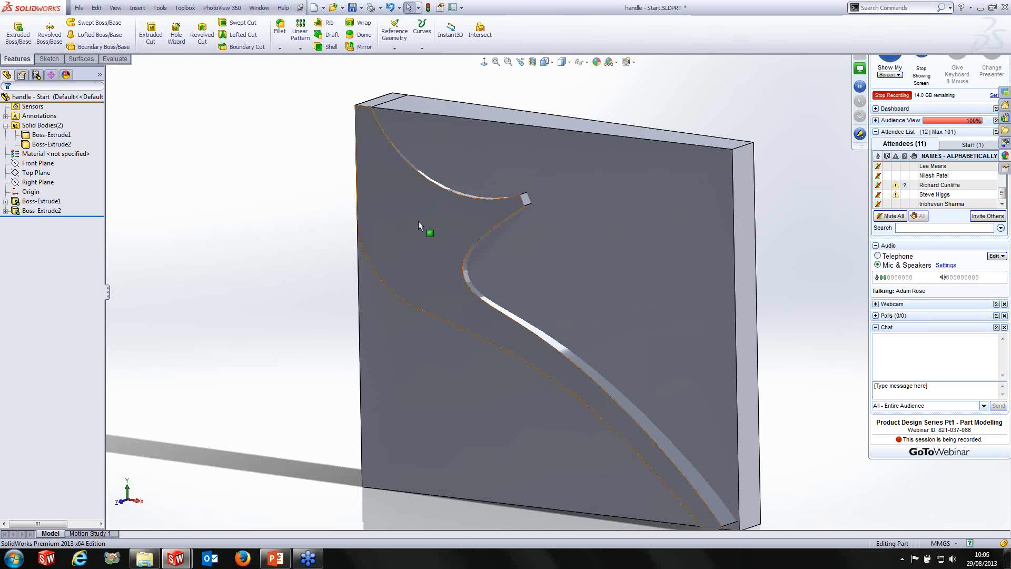
Combine the handle profile body and the tapered block body with the Common operation to keep only their shared volume.
{"action": "left_click", "coordinate": [137, 8]}
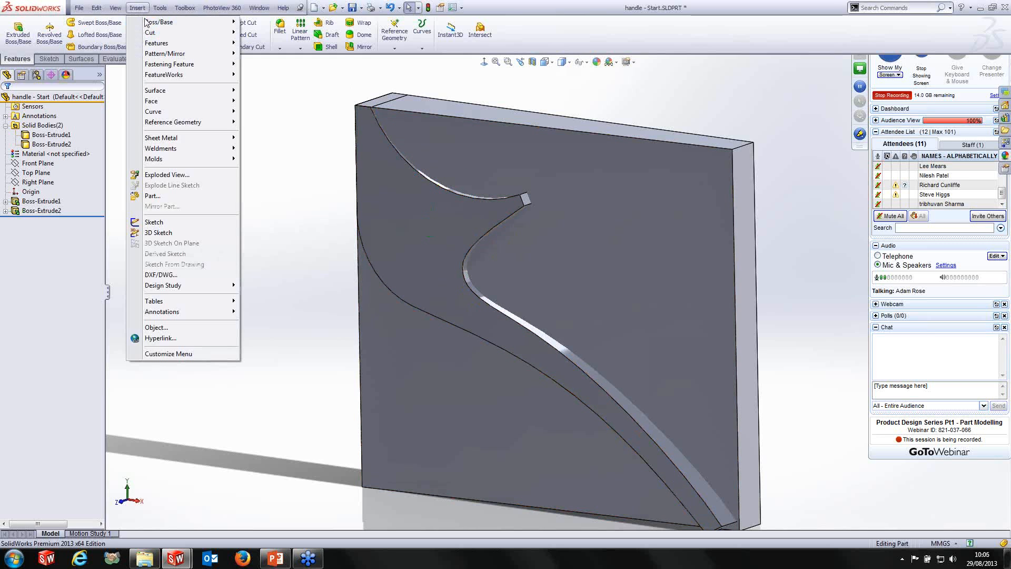
{"action": "mouse_move", "coordinate": [158, 43]}
{"action": "left_click", "coordinate": [271, 212]}
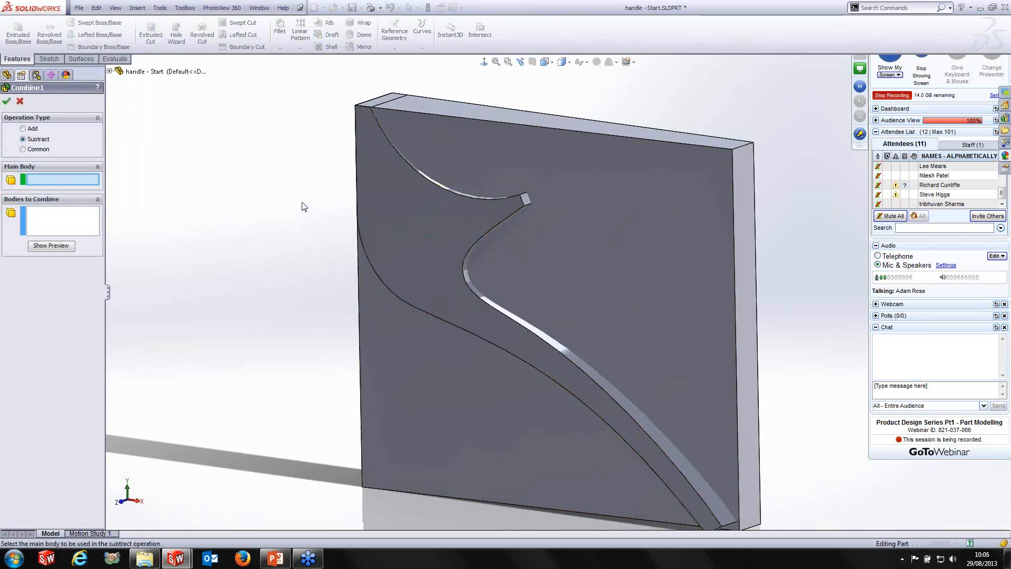
{"action": "left_click", "coordinate": [30, 131]}
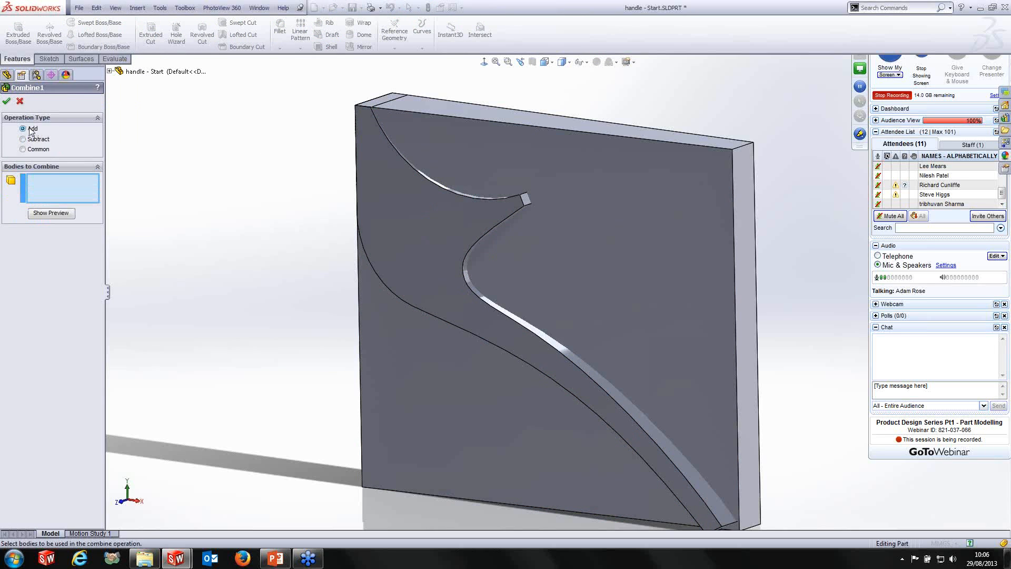
{"action": "left_click", "coordinate": [38, 139]}
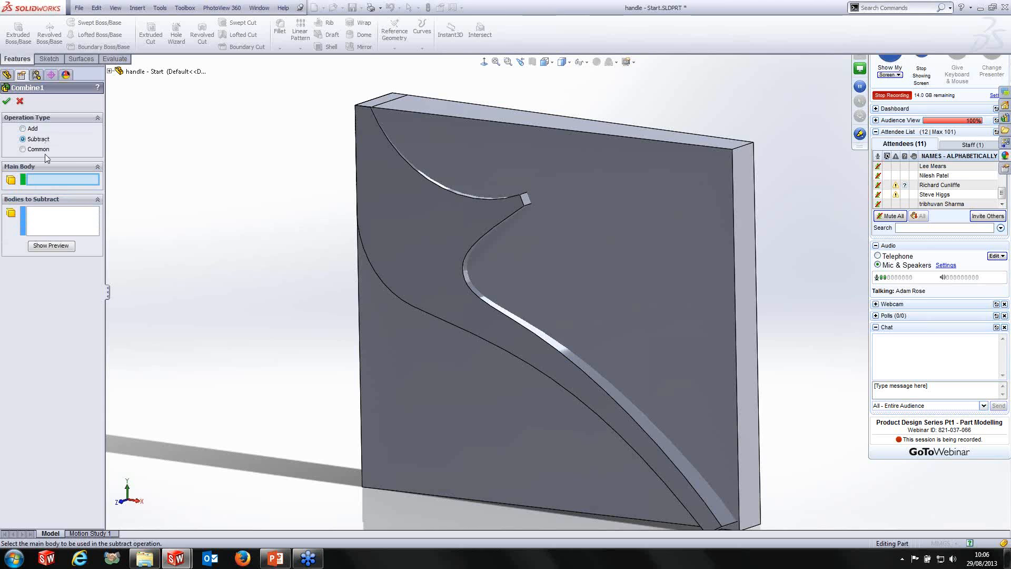
{"action": "left_click", "coordinate": [38, 150]}
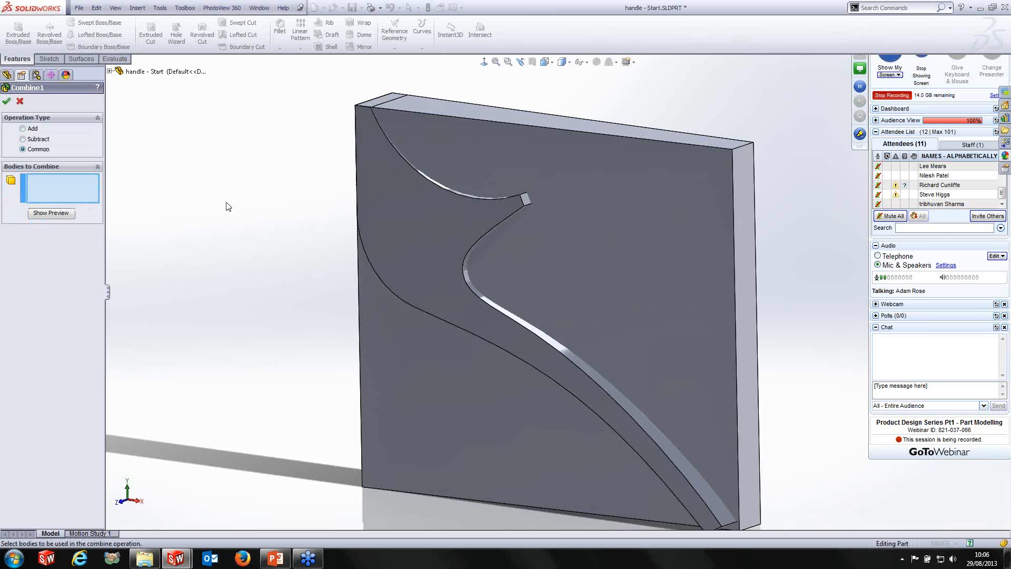
{"action": "left_click", "coordinate": [413, 233]}
{"action": "left_click", "coordinate": [579, 238]}
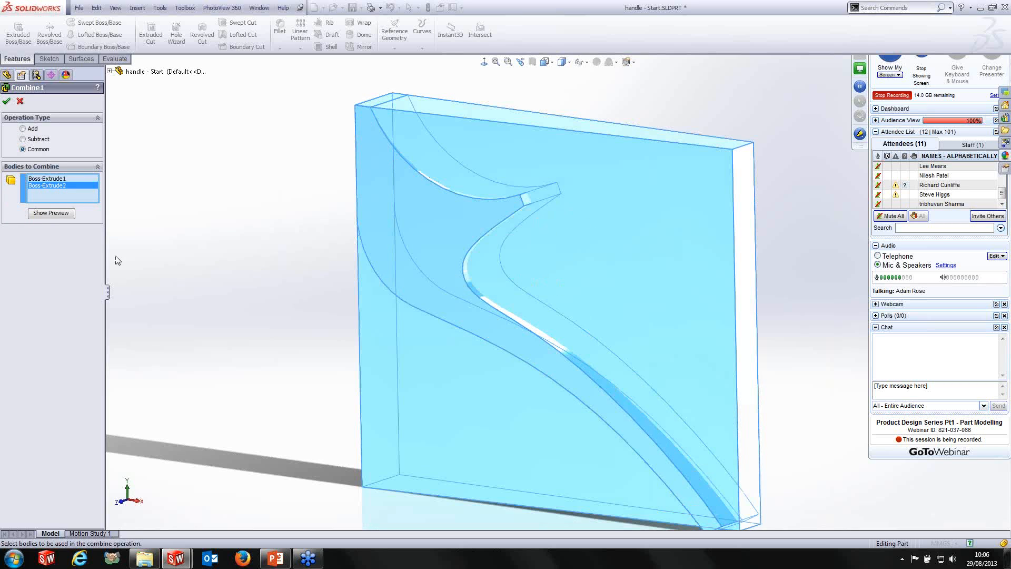
{"action": "left_click", "coordinate": [7, 101]}
Inspect the combined handle body from the end and from angled side views.
{"action": "mouse_move", "coordinate": [602, 183]}
{"action": "middle_mouse_down"}
{"action": "mouse_move", "coordinate": [637, 211]}
{"action": "mouse_move", "coordinate": [599, 185]}
{"action": "mouse_move", "coordinate": [582, 188]}
{"action": "middle_mouse_up"}
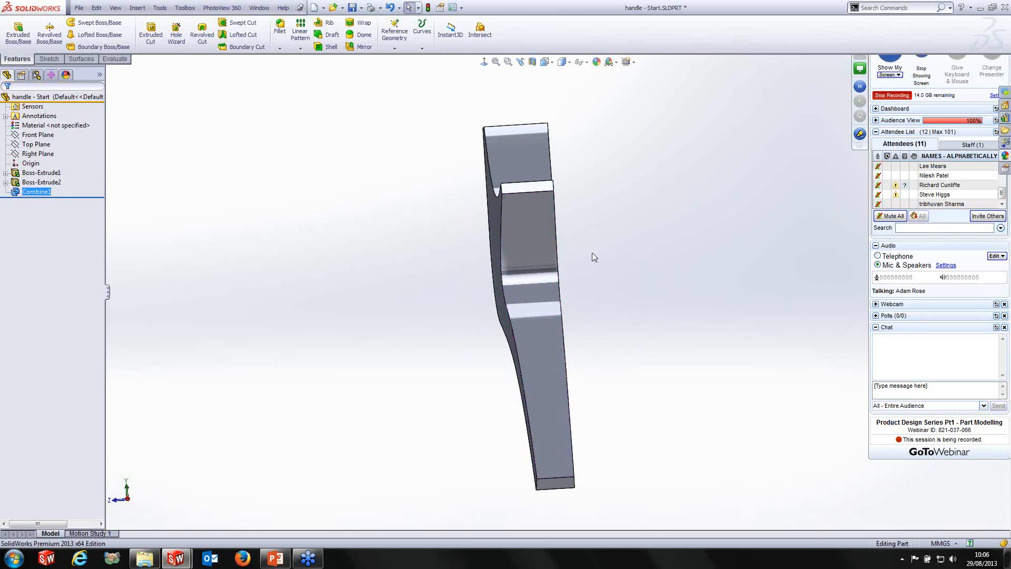
{"action": "middle_click_drag", "start_coordinate": [594, 255], "coordinate": [631, 246]}
{"action": "left_click", "coordinate": [579, 212]}
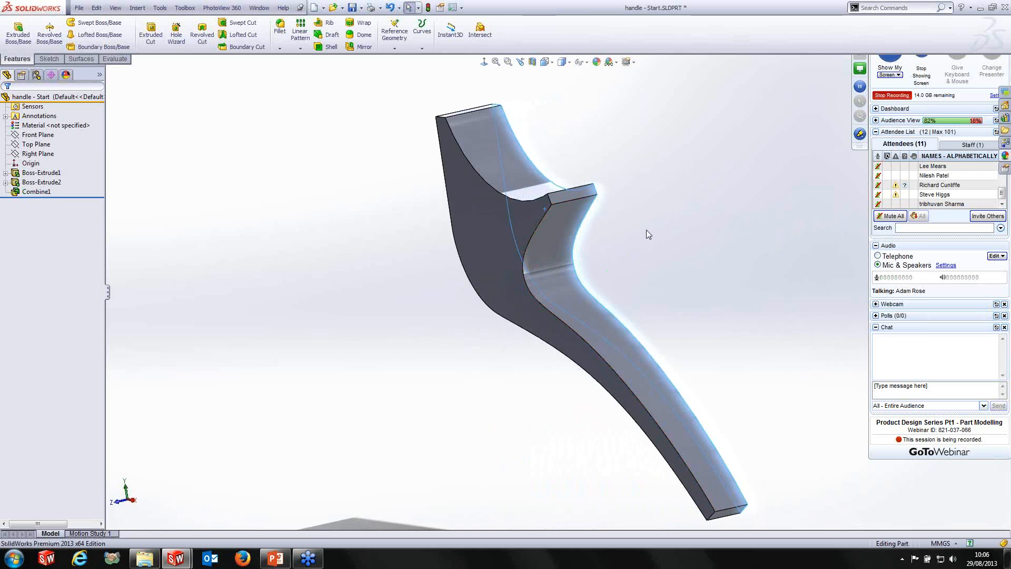
{"action": "left_click", "coordinate": [646, 230]}
{"action": "middle_click_drag", "start_coordinate": [646, 229], "coordinate": [626, 248]}
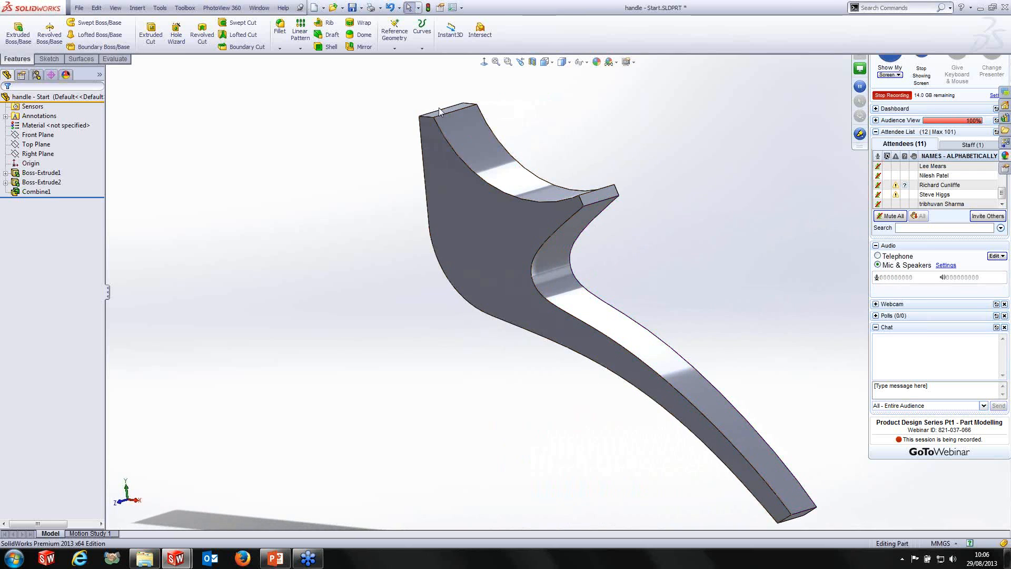
Begin a constant radius fillet on the near short edge of the handle's projecting upper tip, with an 11.1 mm radius.
{"action": "scroll", "coordinate": [605, 216], "scroll_direction": "down", "scroll_amount": 3}
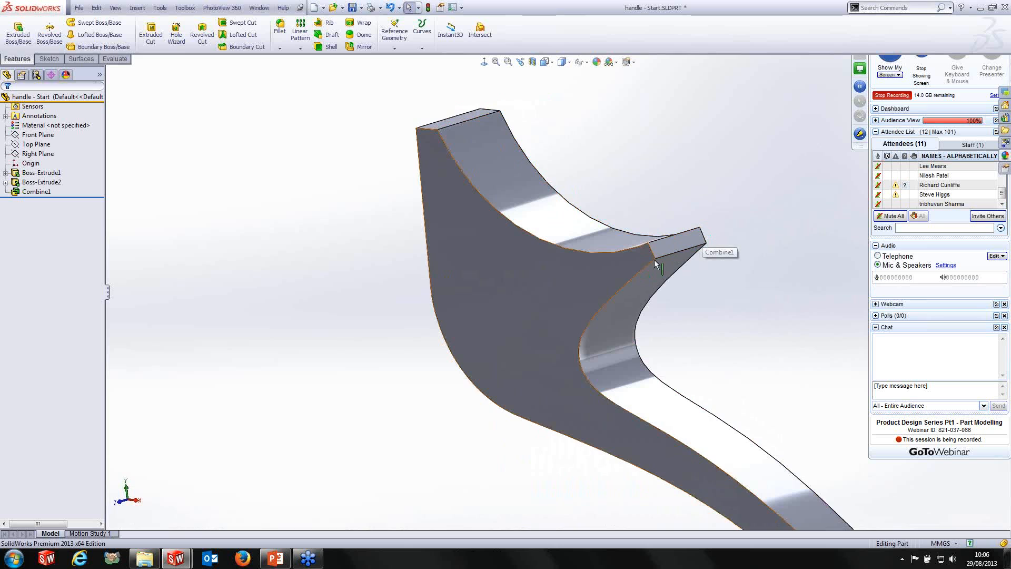
{"action": "mouse_move", "coordinate": [641, 263]}
{"action": "middle_mouse_down"}
{"action": "mouse_move", "coordinate": [599, 264]}
{"action": "mouse_move", "coordinate": [659, 266]}
{"action": "middle_mouse_up"}
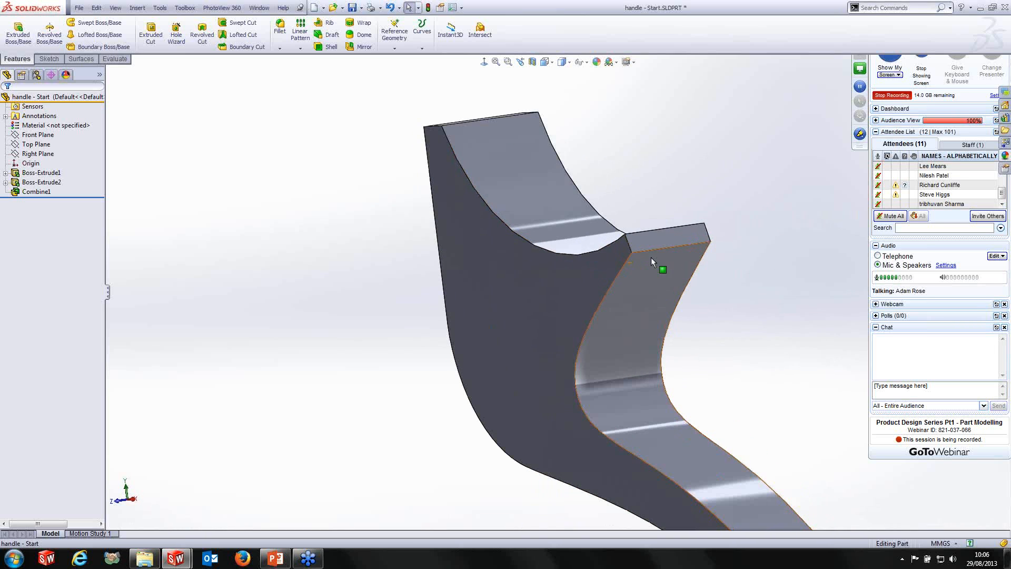
{"action": "left_click", "coordinate": [630, 244]}
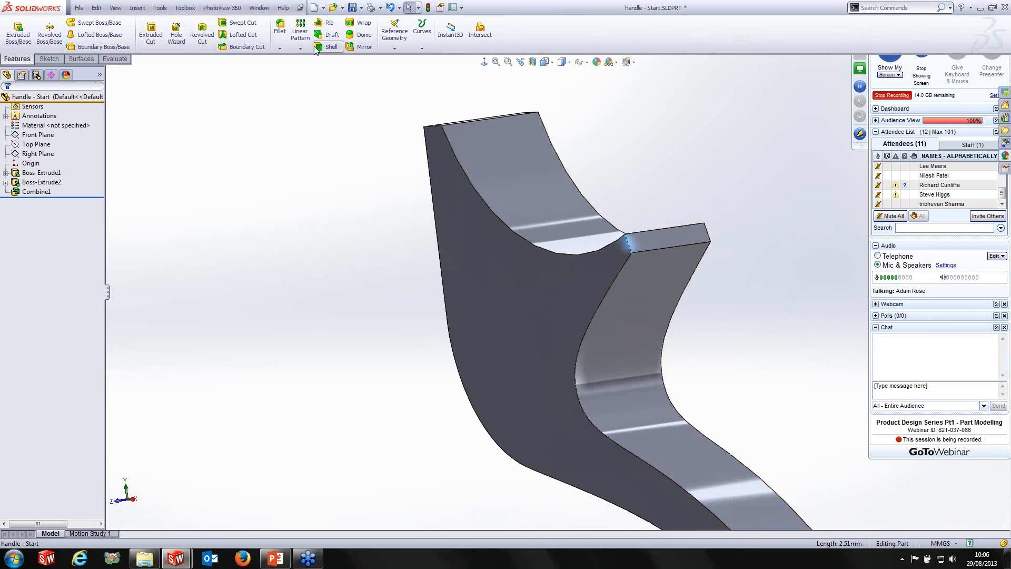
{"action": "left_click", "coordinate": [280, 29]}
{"action": "scroll", "coordinate": [719, 251], "scroll_direction": "down", "scroll_amount": 3}
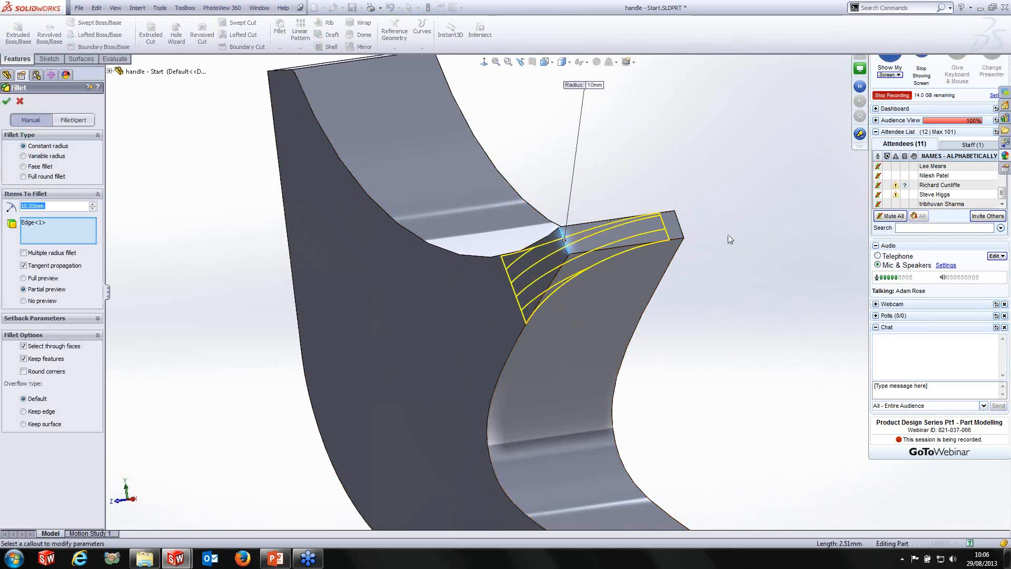
{"action": "scroll", "coordinate": [684, 231], "scroll_direction": "down", "scroll_amount": 2}
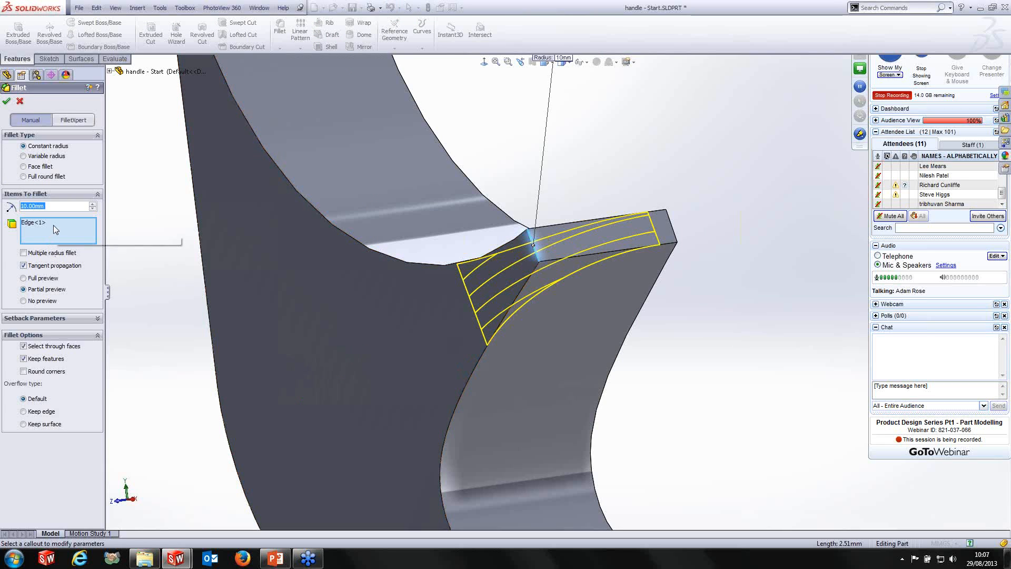
{"action": "type", "text": "11.1"}
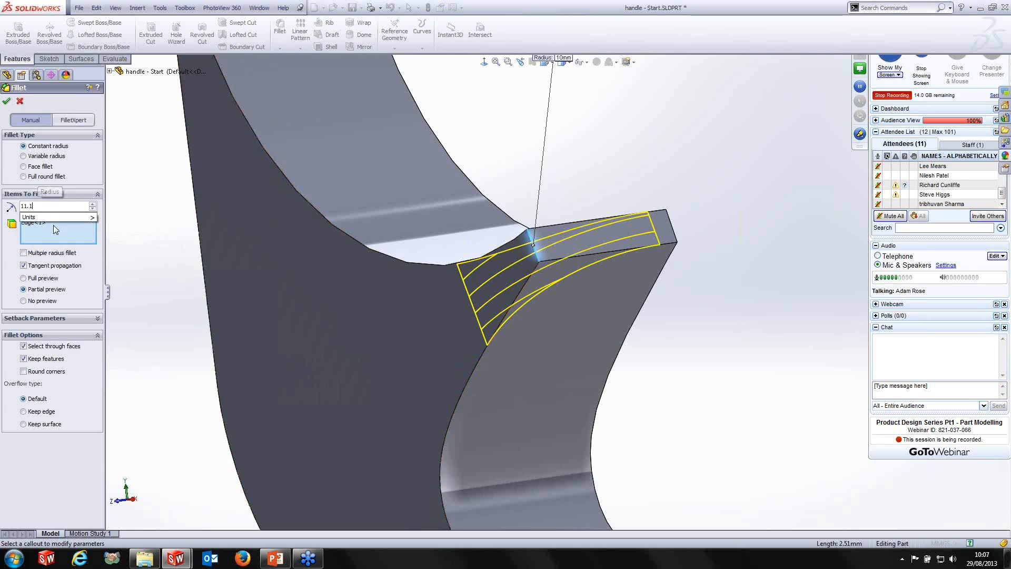
{"action": "key", "text": "Return"}
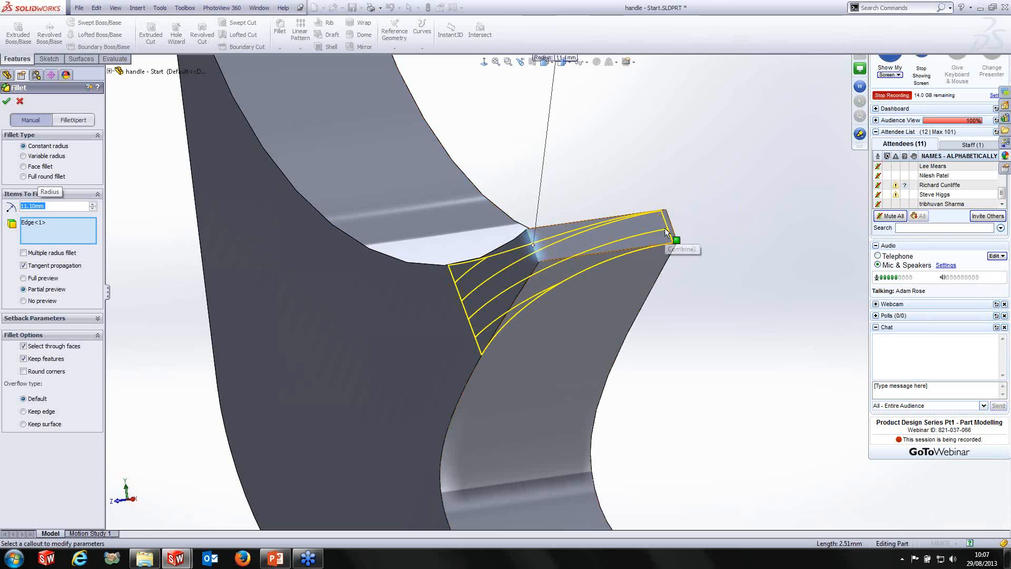
Change it to a face fillet between the handle's side face and the projecting tip's end face, with the far short edge as hold line.
{"action": "left_click", "coordinate": [25, 167]}
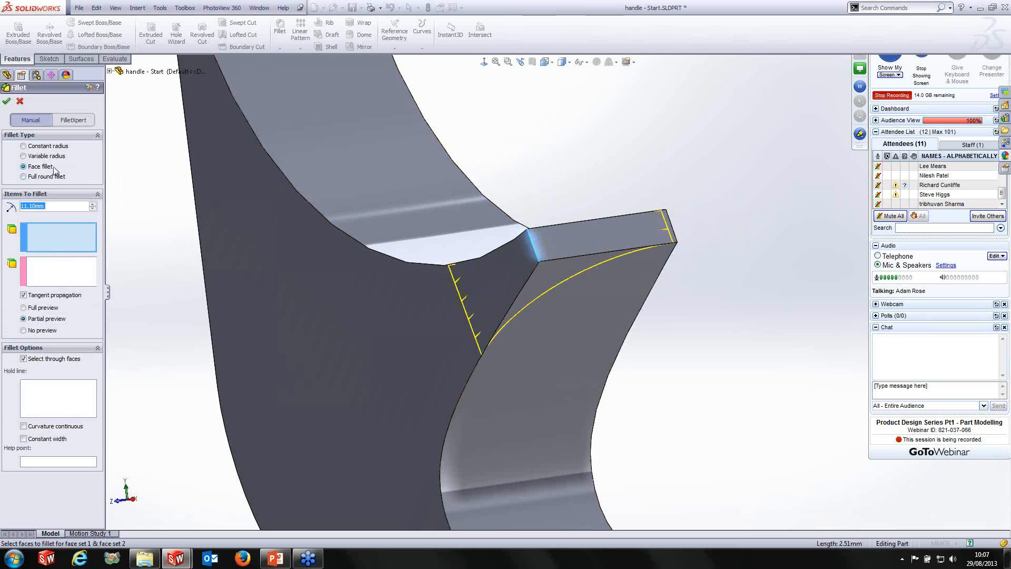
{"action": "left_click", "coordinate": [46, 245]}
{"action": "left_click", "coordinate": [400, 303]}
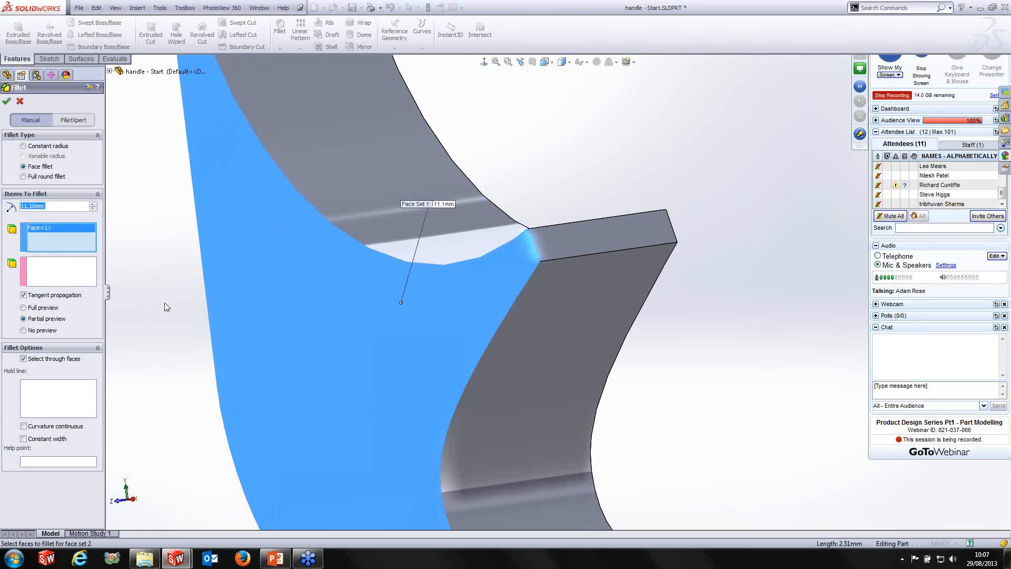
{"action": "left_click", "coordinate": [53, 277]}
{"action": "left_click", "coordinate": [583, 235]}
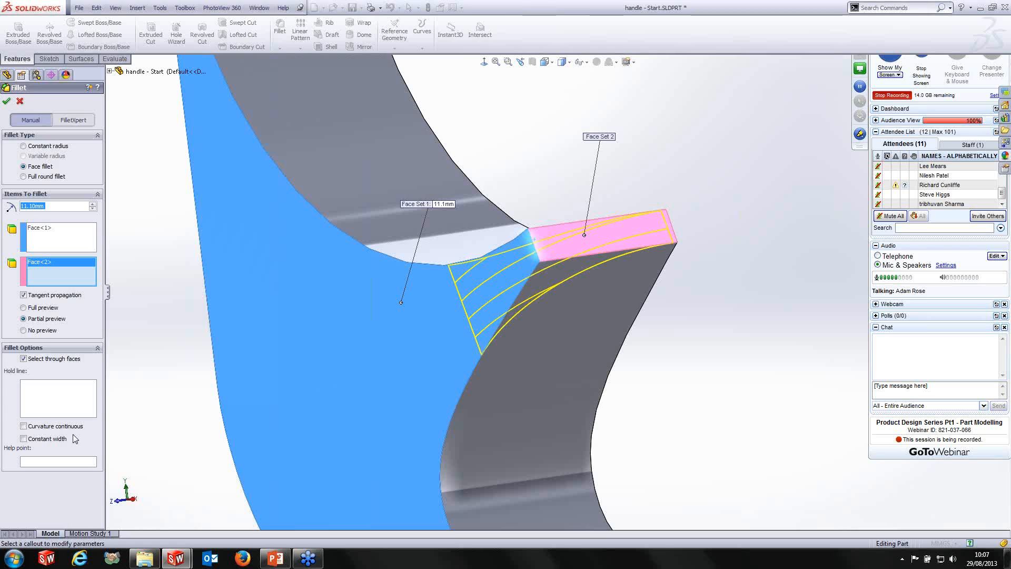
{"action": "left_click", "coordinate": [59, 405]}
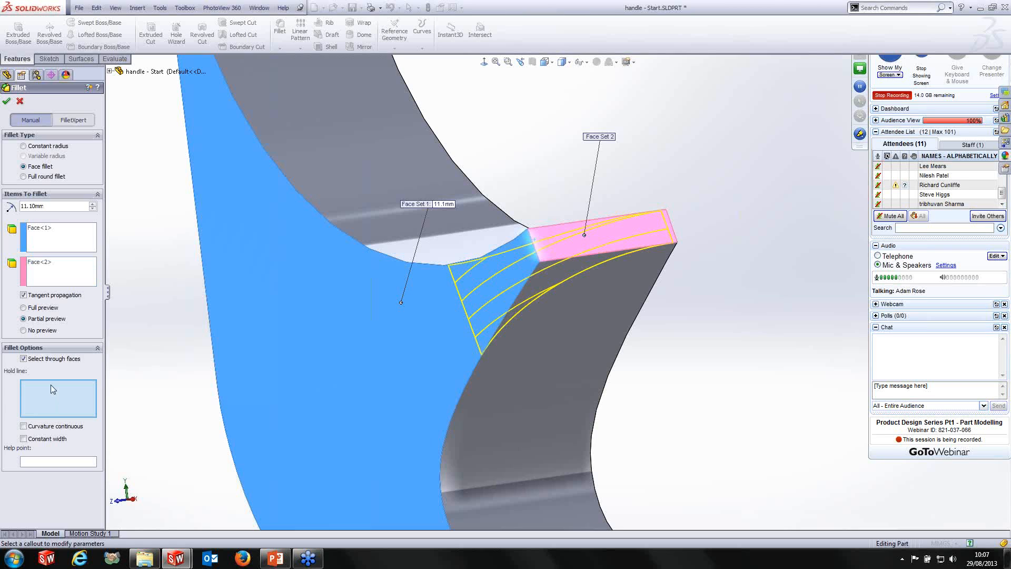
{"action": "left_click", "coordinate": [672, 224]}
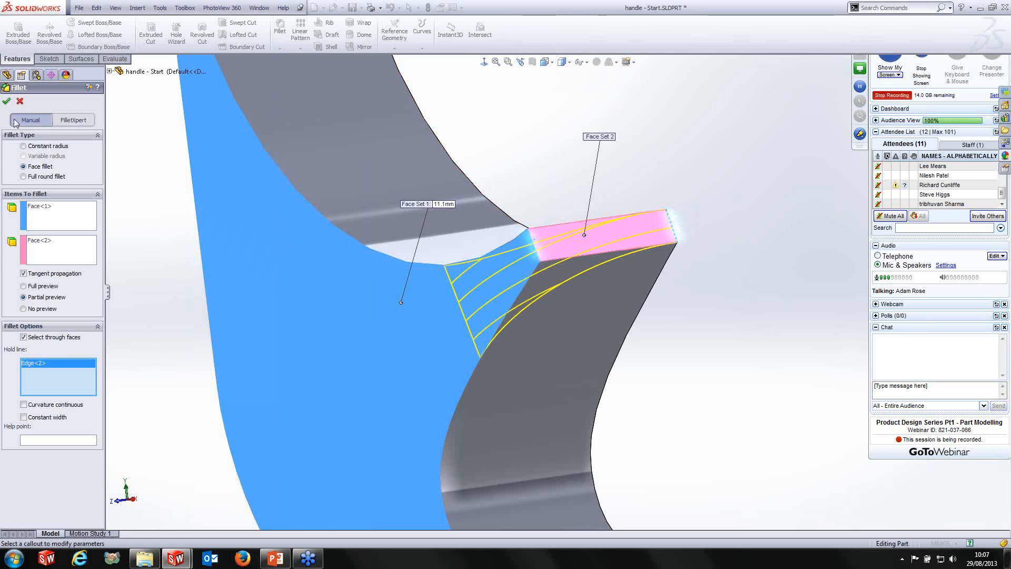
{"action": "left_click", "coordinate": [7, 101]}
Face fillet the handle's side face into the flat face at the handle's top end, using that face's far short edge as hold line.
{"action": "scroll", "coordinate": [564, 238], "scroll_direction": "up", "scroll_amount": 4}
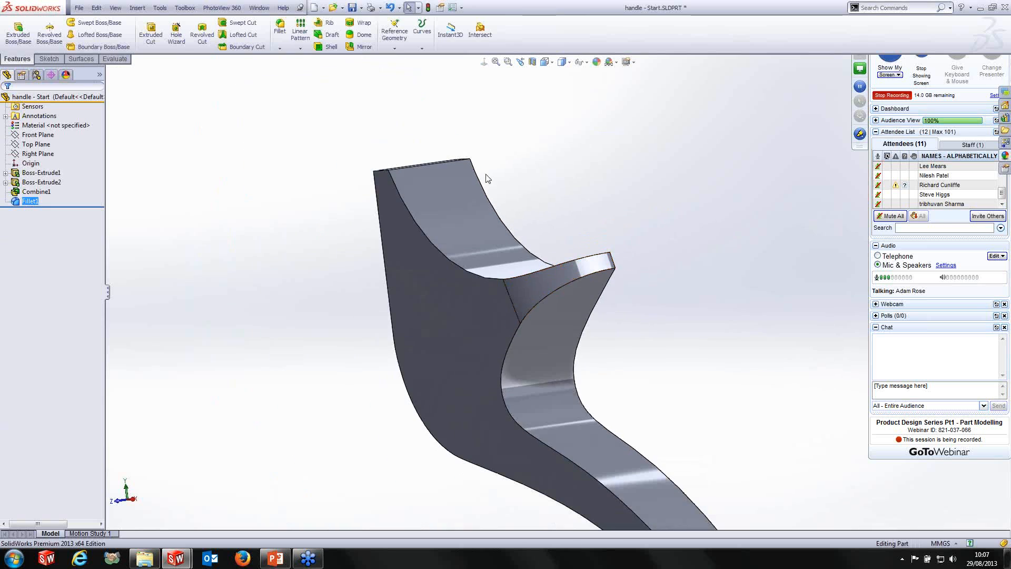
{"action": "scroll", "coordinate": [464, 158], "scroll_direction": "down", "scroll_amount": 1}
{"action": "middle_click_drag", "start_coordinate": [469, 167], "coordinate": [493, 223]}
{"action": "scroll", "coordinate": [472, 183], "scroll_direction": "down", "scroll_amount": 1}
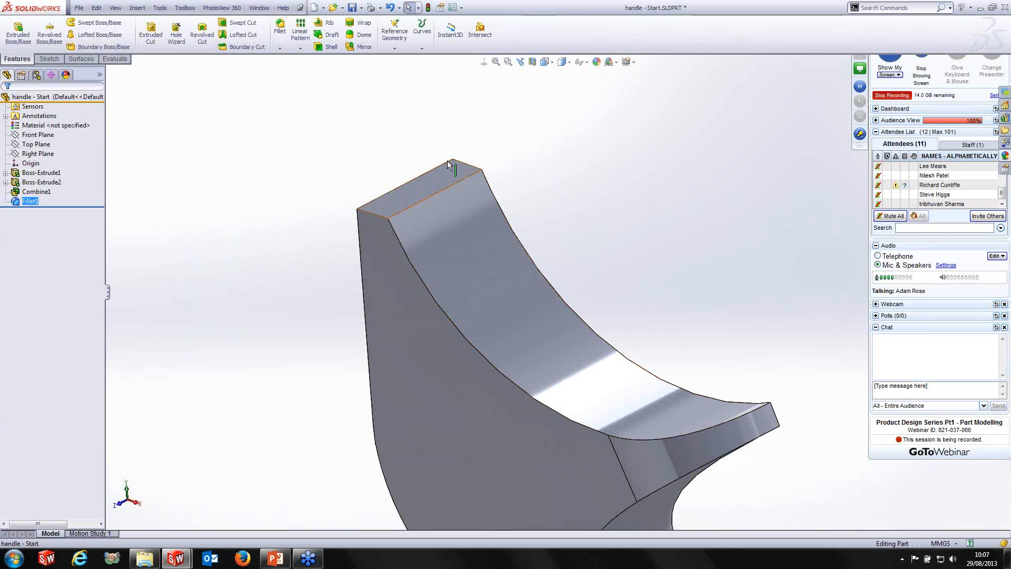
{"action": "left_click", "coordinate": [280, 32]}
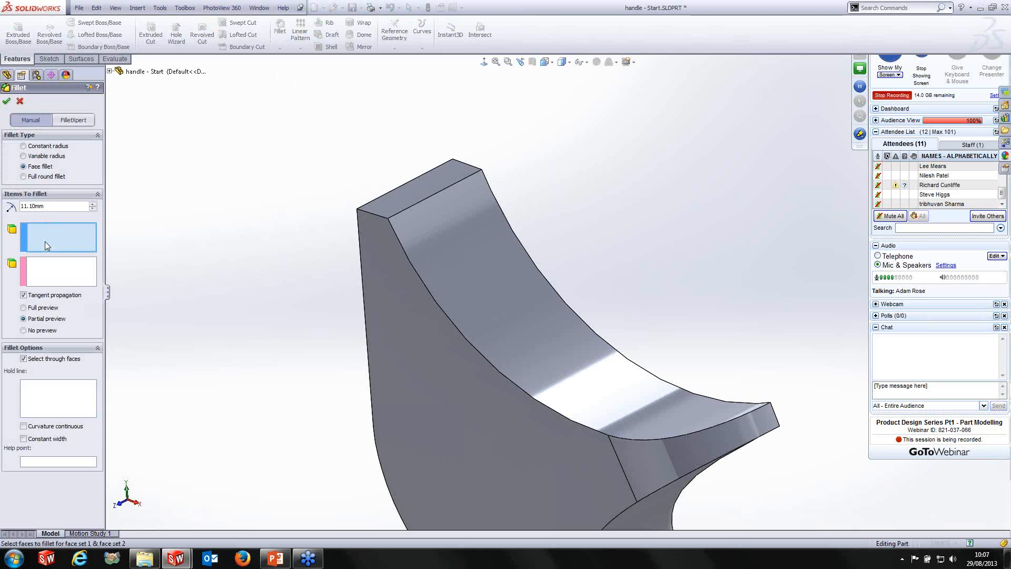
{"action": "left_click", "coordinate": [370, 247]}
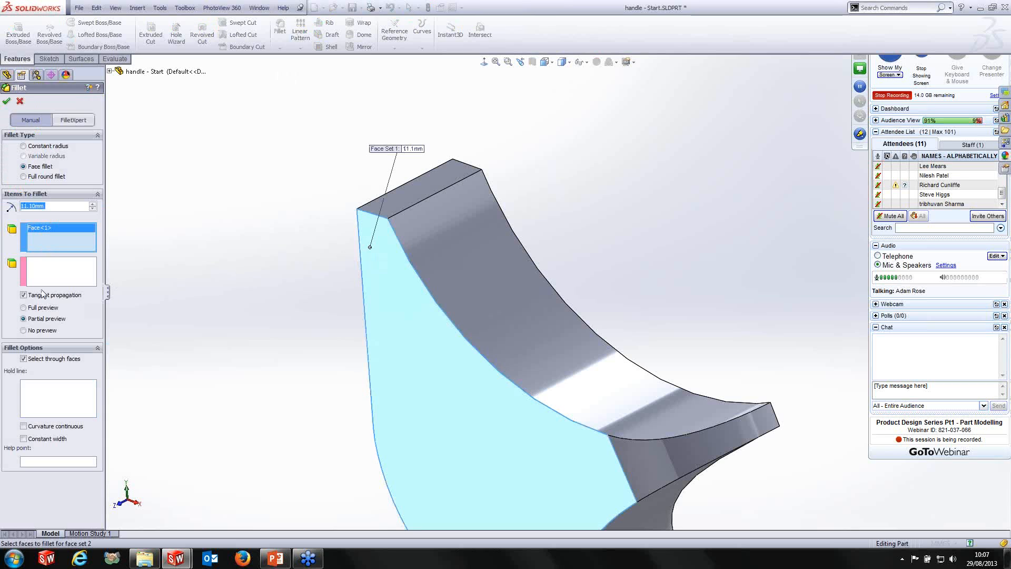
{"action": "left_click", "coordinate": [73, 282]}
{"action": "left_click", "coordinate": [414, 183]}
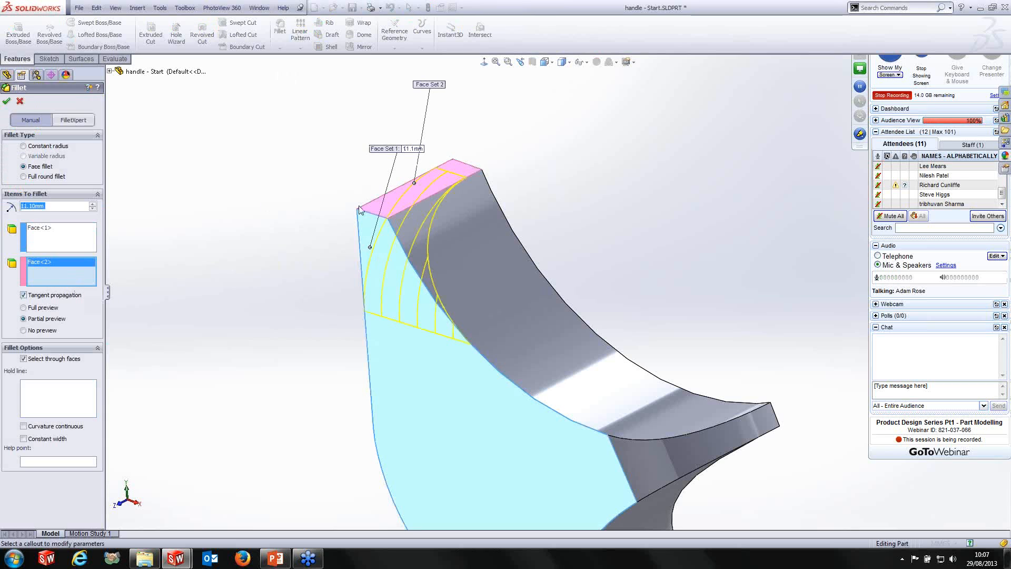
{"action": "left_click", "coordinate": [471, 165]}
{"action": "key", "text": "Return"}
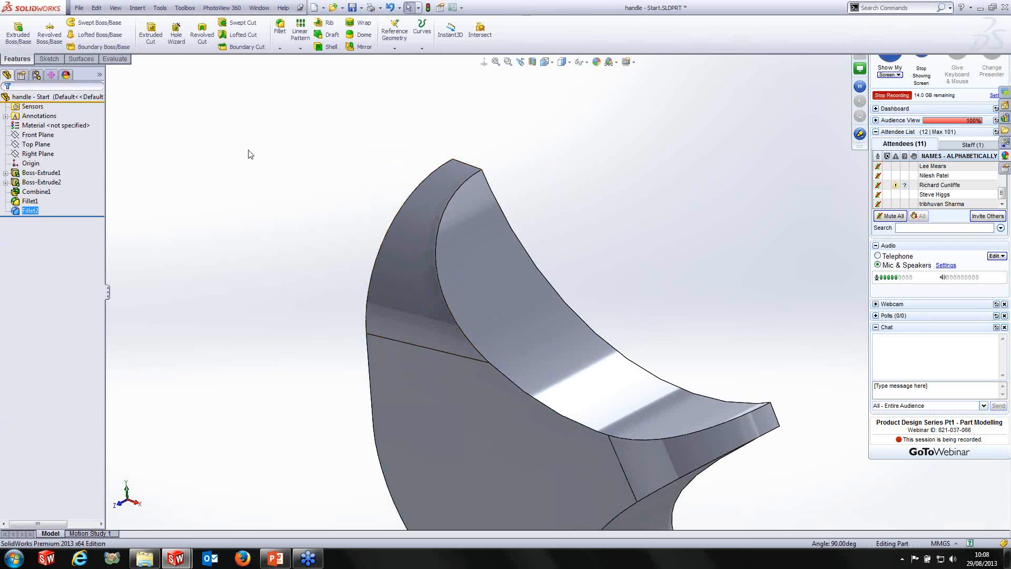
Face fillet the handle's side face into the end face of the long lower arm, using the end face's far short edge as hold line.
{"action": "left_click", "coordinate": [279, 26]}
{"action": "key", "text": "f"}
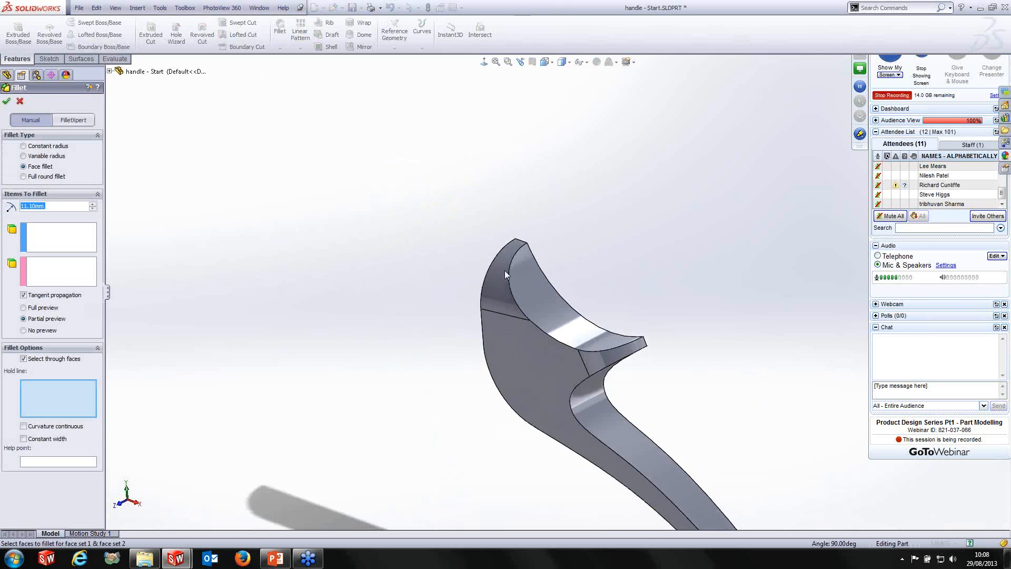
{"action": "scroll", "coordinate": [648, 420], "scroll_direction": "down", "scroll_amount": 4}
{"action": "scroll", "coordinate": [654, 416], "scroll_direction": "up", "scroll_amount": 2}
{"action": "middle_click_drag", "start_coordinate": [655, 415], "coordinate": [656, 365]}
{"action": "scroll", "coordinate": [653, 442], "scroll_direction": "down", "scroll_amount": 4}
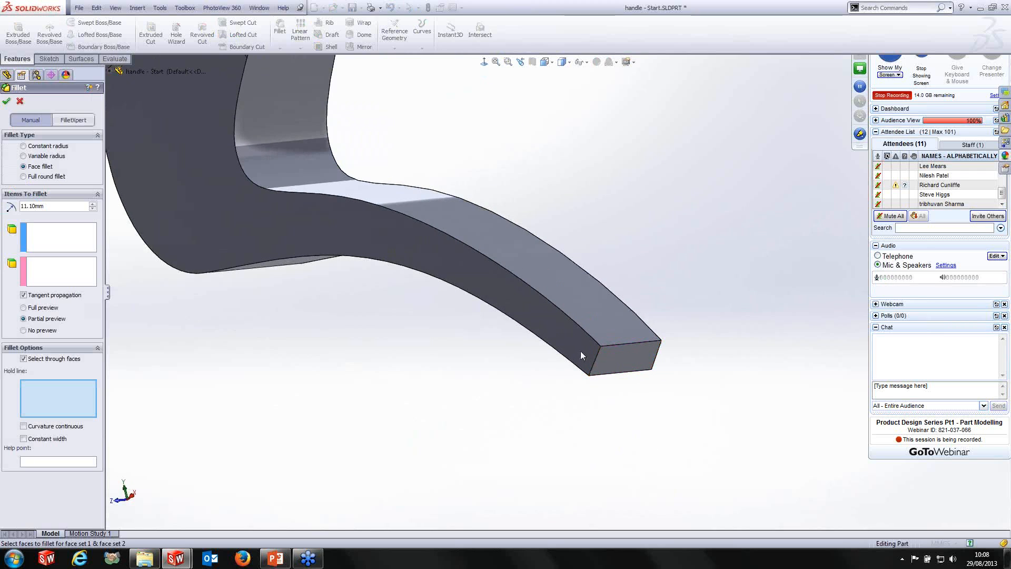
{"action": "left_click", "coordinate": [61, 238]}
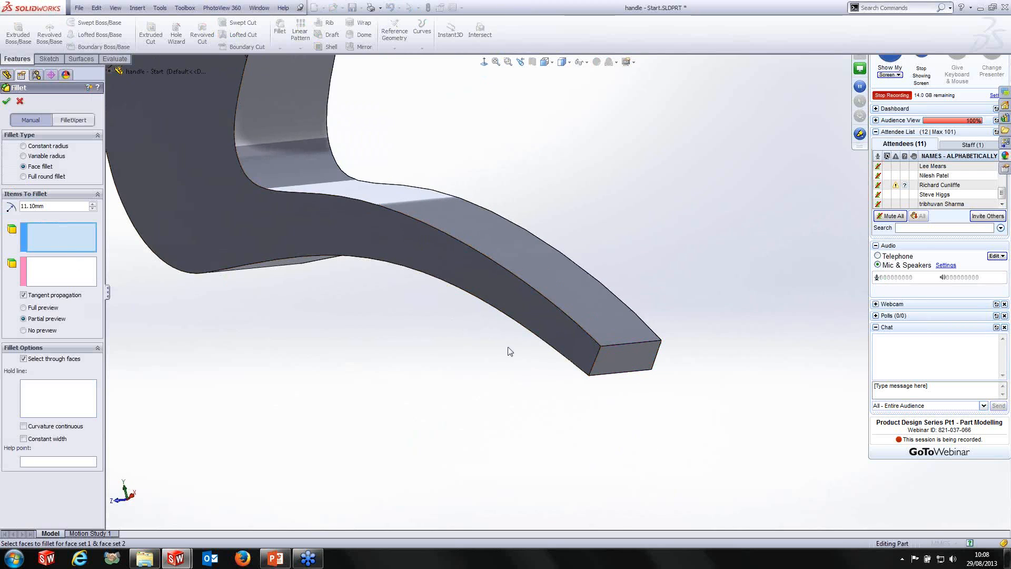
{"action": "left_click", "coordinate": [570, 338]}
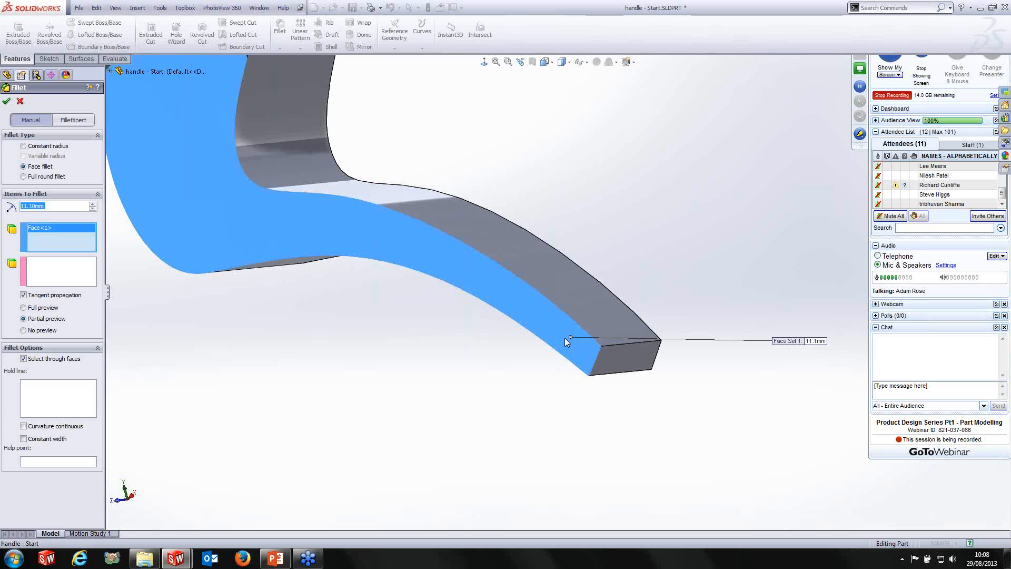
{"action": "right_click", "coordinate": [565, 337]}
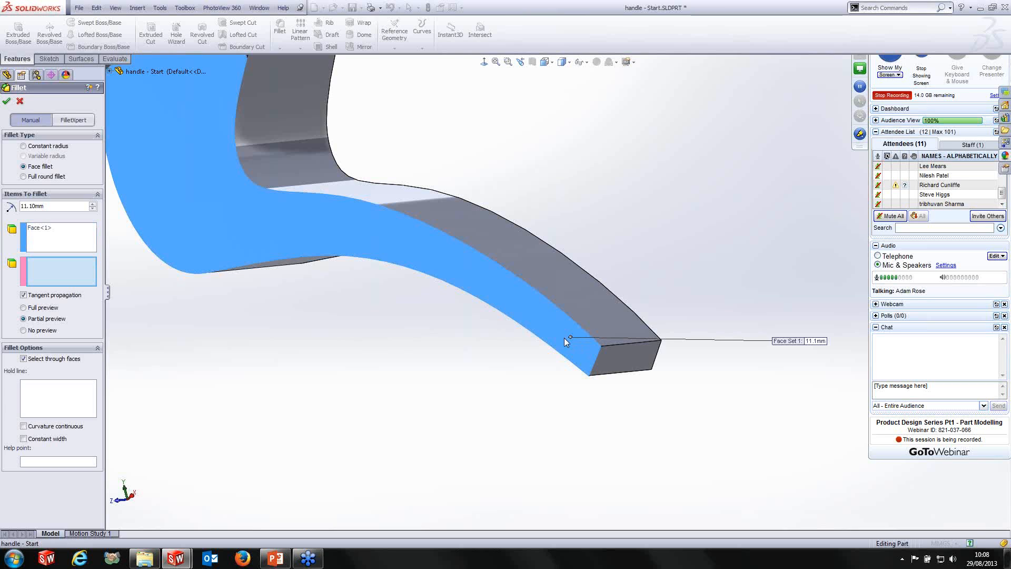
{"action": "left_click", "coordinate": [622, 359]}
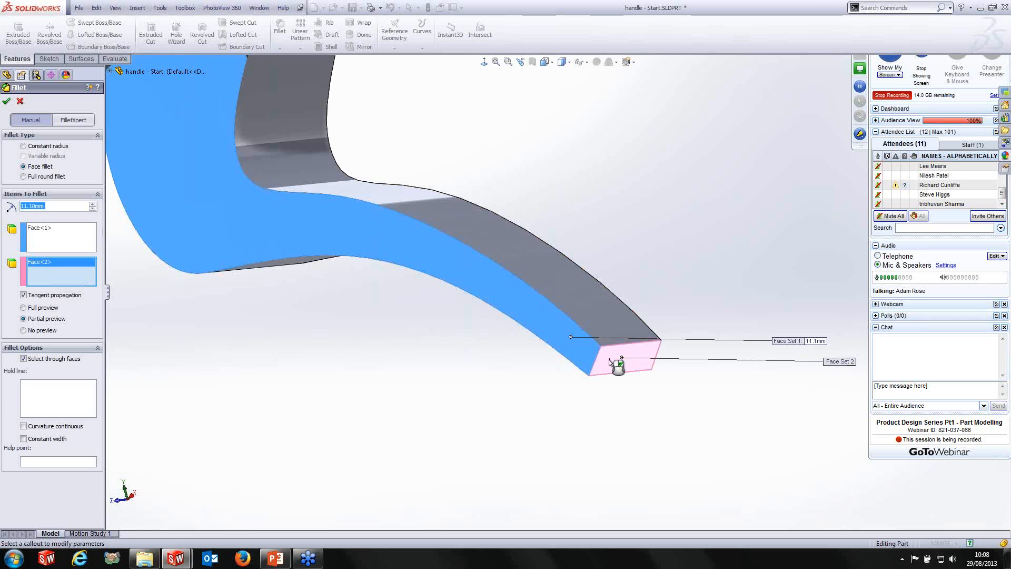
{"action": "left_click", "coordinate": [50, 407]}
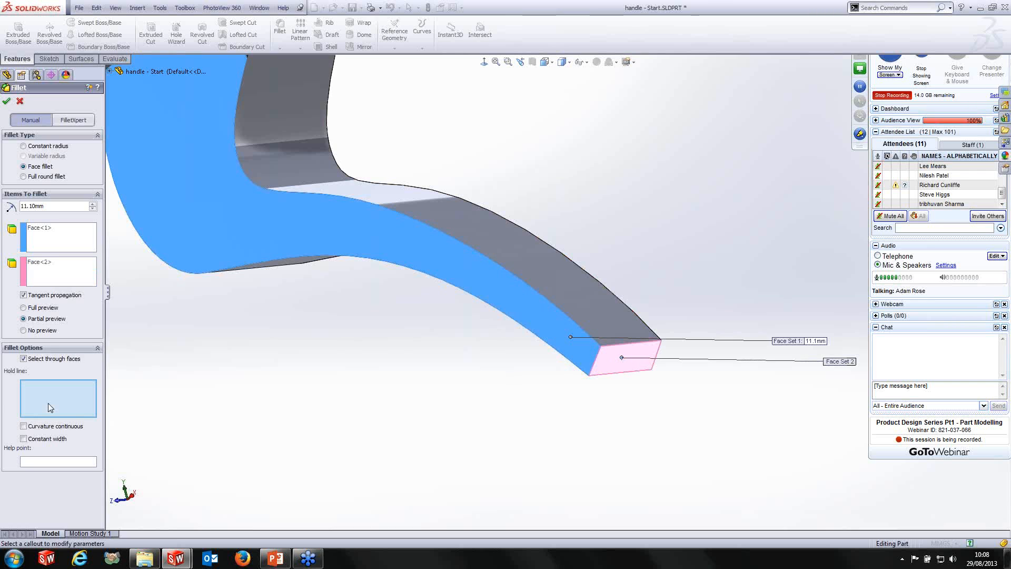
{"action": "left_click", "coordinate": [659, 355]}
{"action": "right_click", "coordinate": [656, 353]}
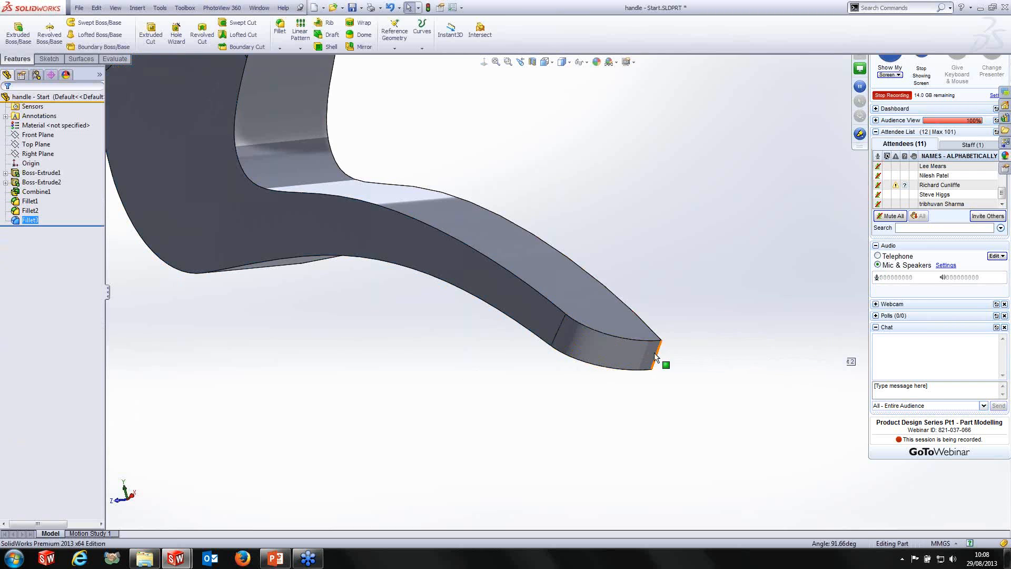
Mirror the entire handle body about its large flat side face with Merge solids enabled, removing the preselected Fillet3 from the features to mirror.
{"action": "middle_click_drag", "start_coordinate": [654, 352], "coordinate": [490, 167]}
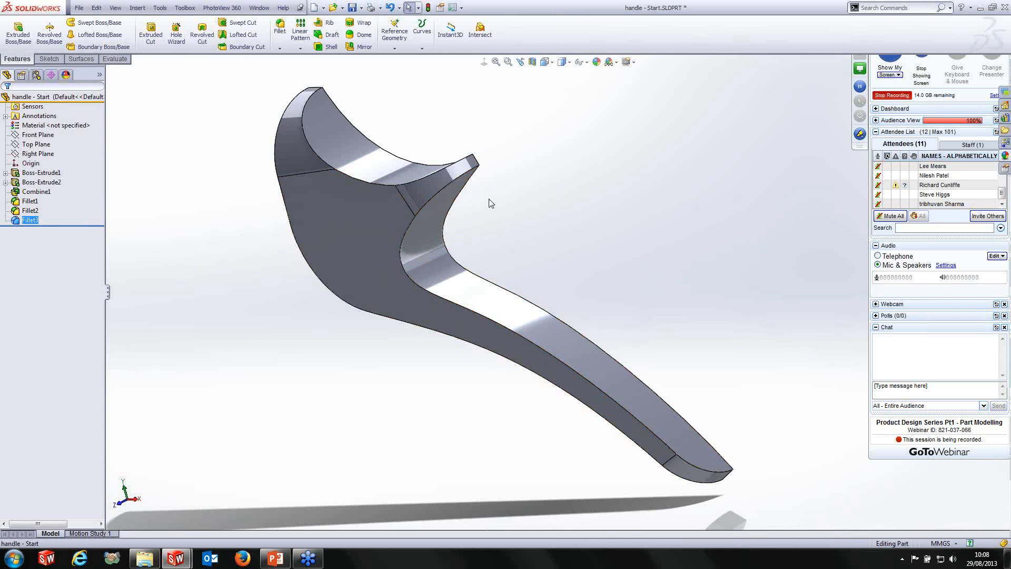
{"action": "left_click", "coordinate": [361, 47]}
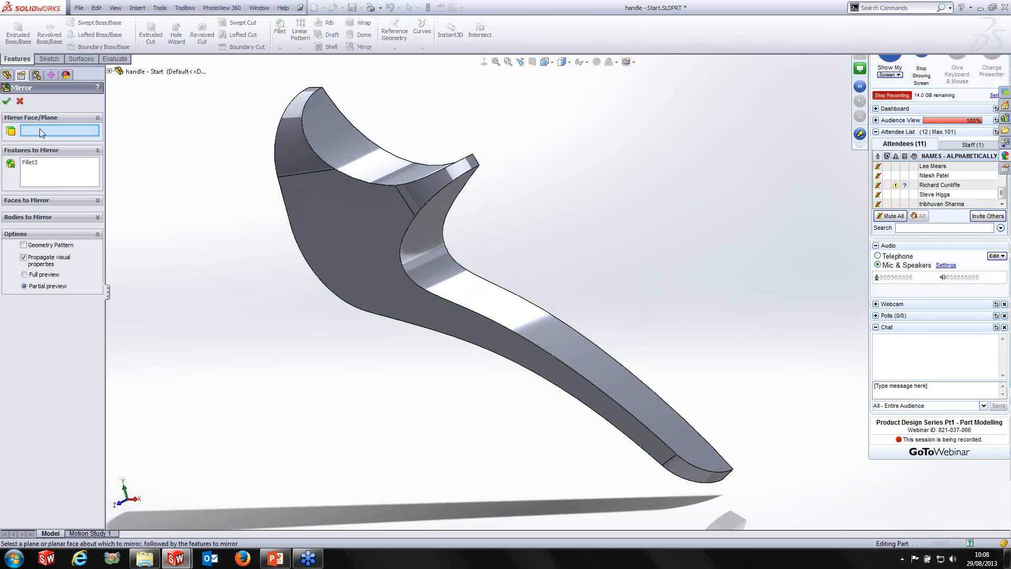
{"action": "middle_click_drag", "start_coordinate": [463, 198], "coordinate": [388, 226]}
{"action": "left_click", "coordinate": [552, 203]}
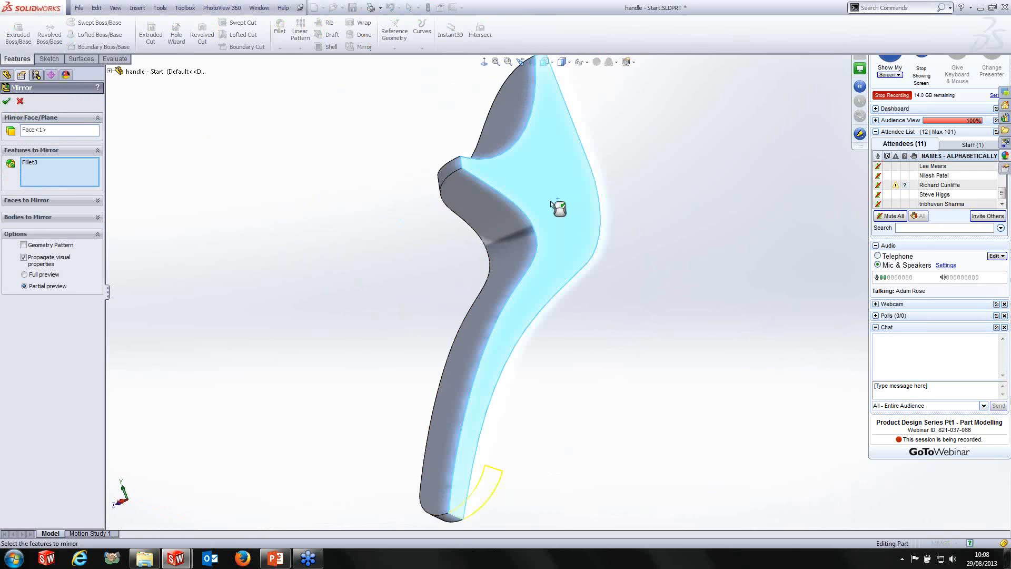
{"action": "middle_click_drag", "start_coordinate": [558, 207], "coordinate": [630, 216]}
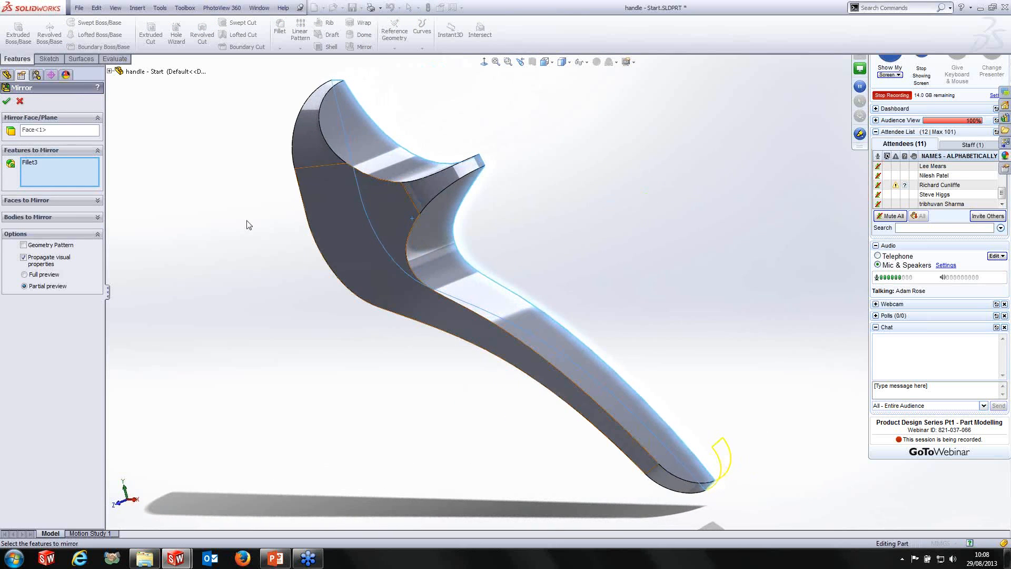
{"action": "right_click", "coordinate": [51, 171]}
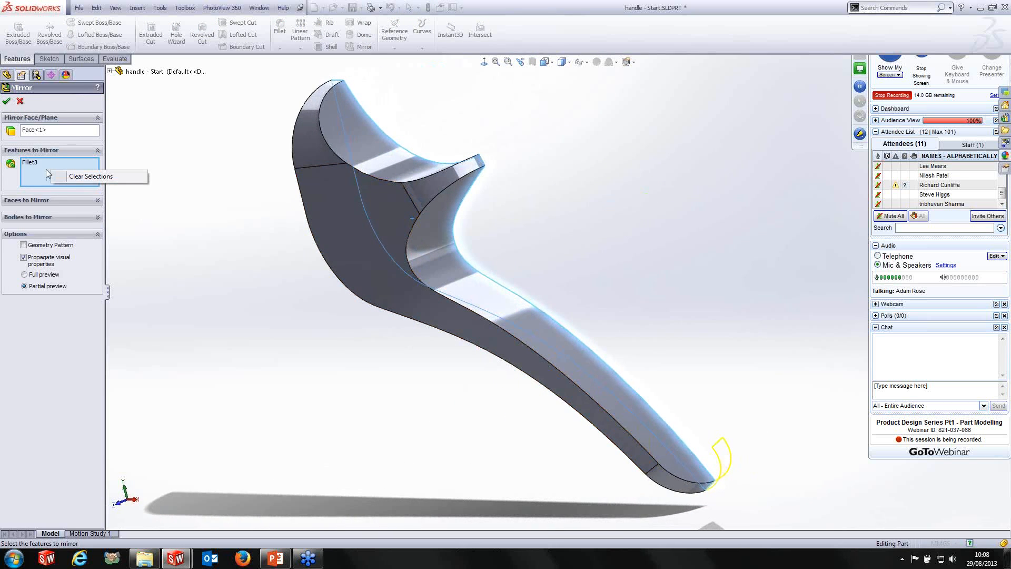
{"action": "left_click", "coordinate": [78, 176]}
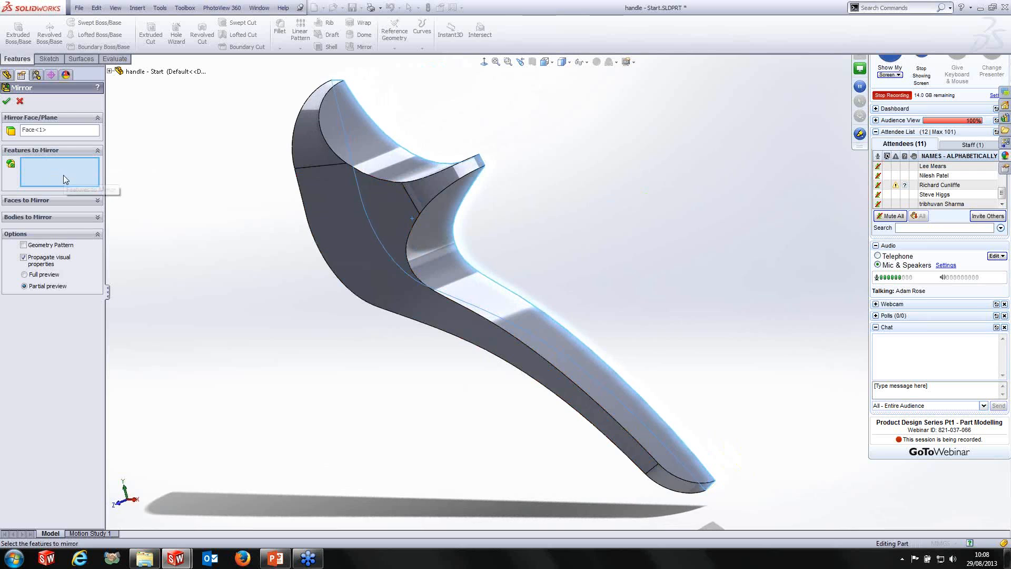
{"action": "left_click", "coordinate": [64, 217]}
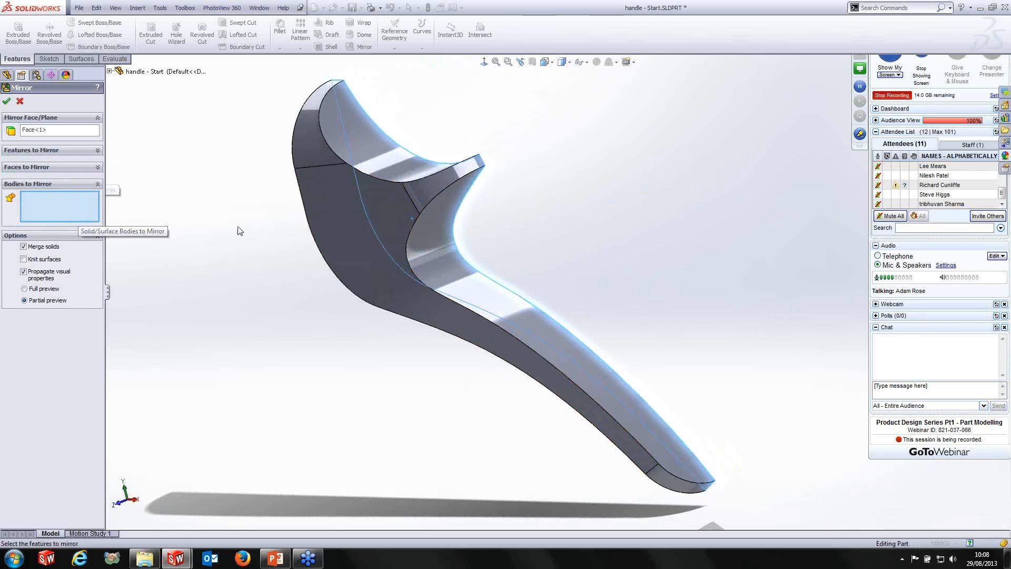
{"action": "left_click", "coordinate": [366, 236]}
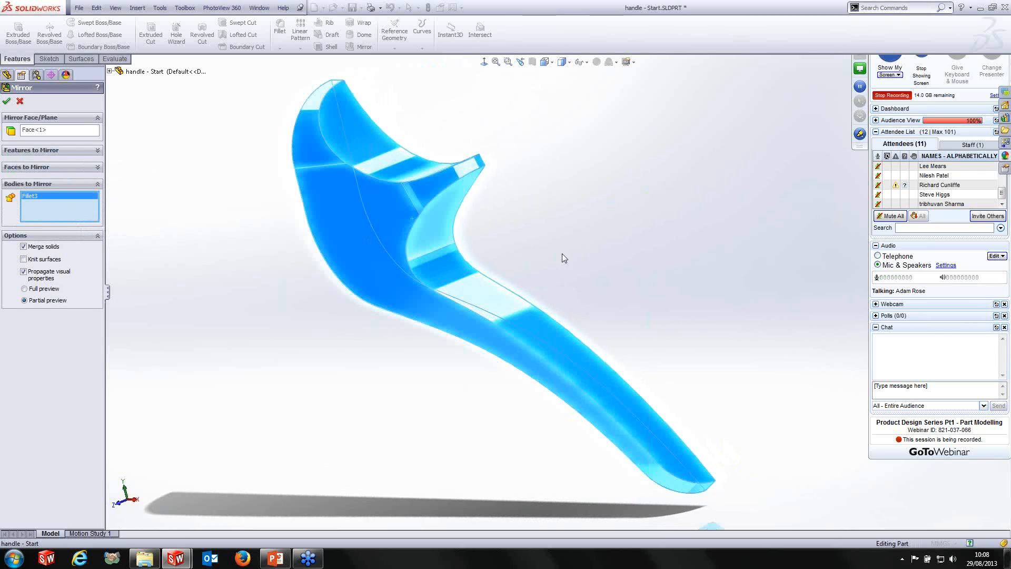
{"action": "left_click", "coordinate": [7, 101]}
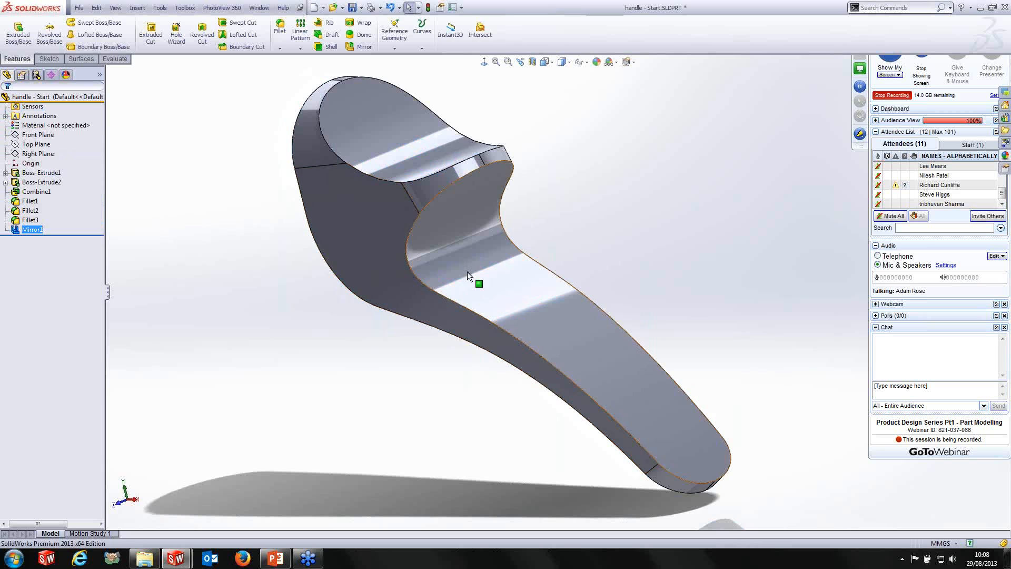
Suppress Fillet3 at the end of the handle's long arm, and unsuppress it again.
{"action": "left_click", "coordinate": [30, 220]}
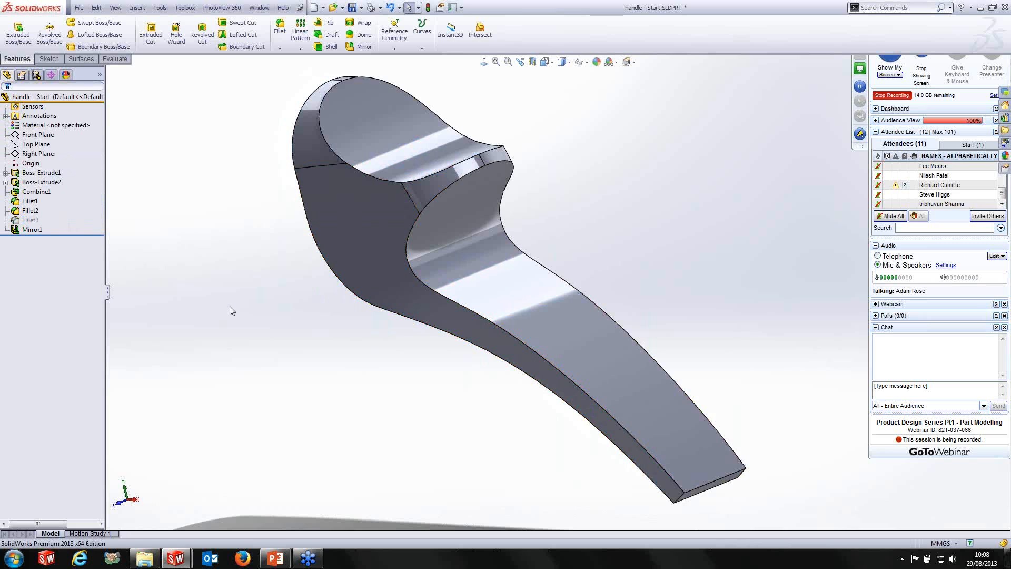
{"action": "left_click", "coordinate": [24, 222]}
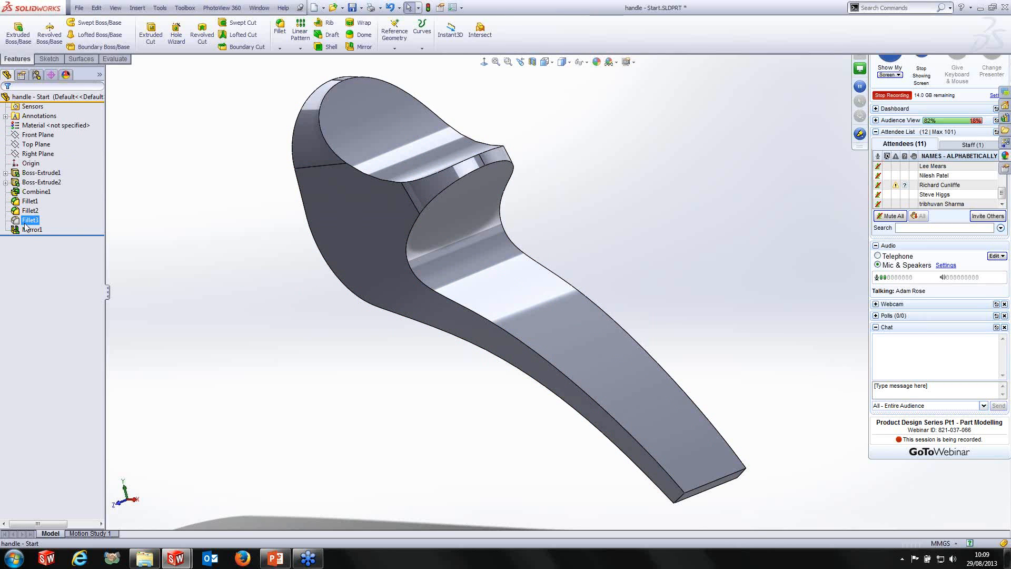
{"action": "left_click", "coordinate": [42, 195]}
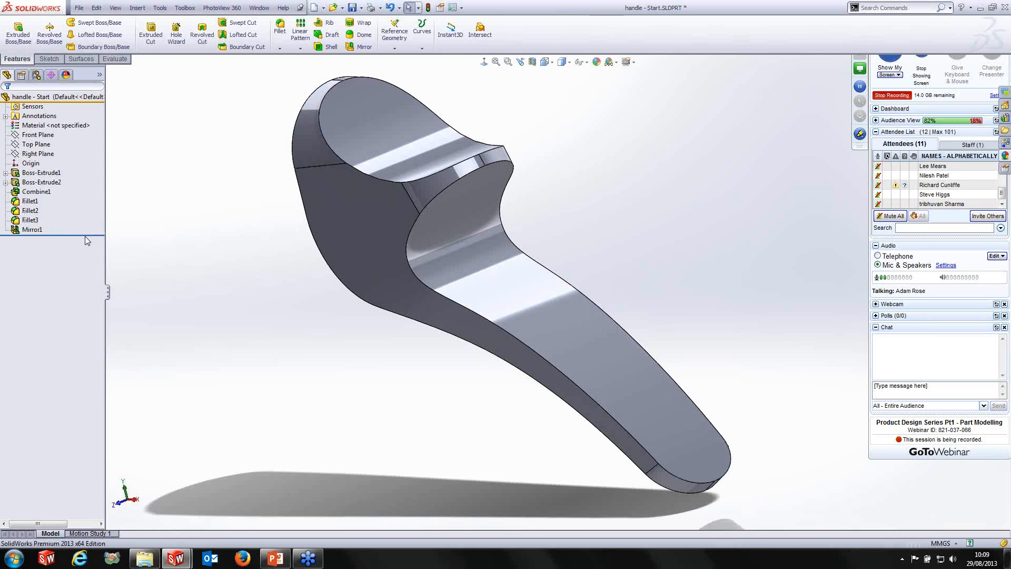
{"action": "mouse_move", "coordinate": [85, 235]}
{"action": "left_mouse_down"}
{"action": "mouse_move", "coordinate": [68, 225]}
{"action": "mouse_move", "coordinate": [68, 235]}
{"action": "left_mouse_up"}
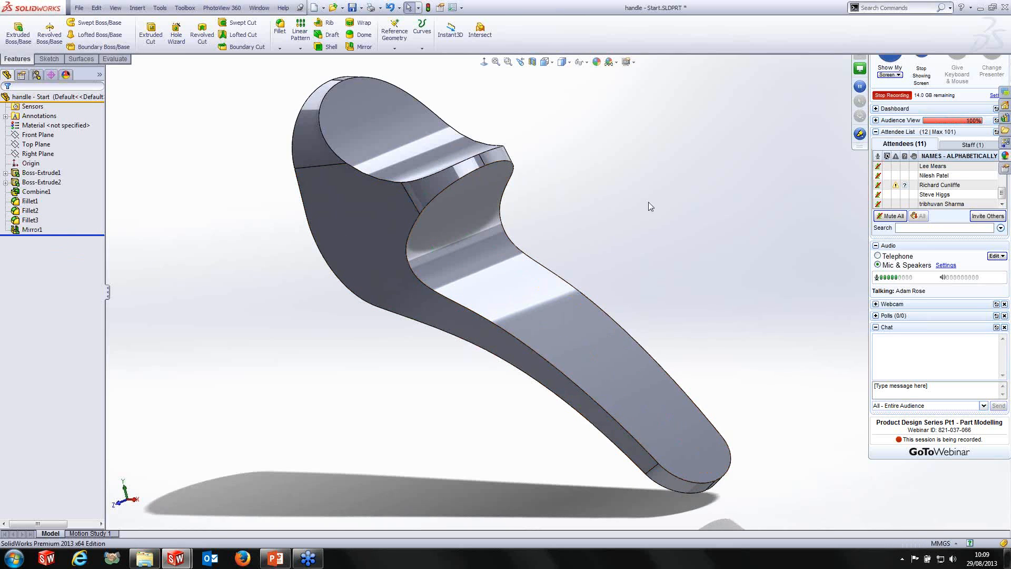
{"action": "left_click", "coordinate": [30, 221]}
{"action": "left_click", "coordinate": [223, 294]}
{"action": "middle_click_drag", "start_coordinate": [295, 301], "coordinate": [343, 349]}
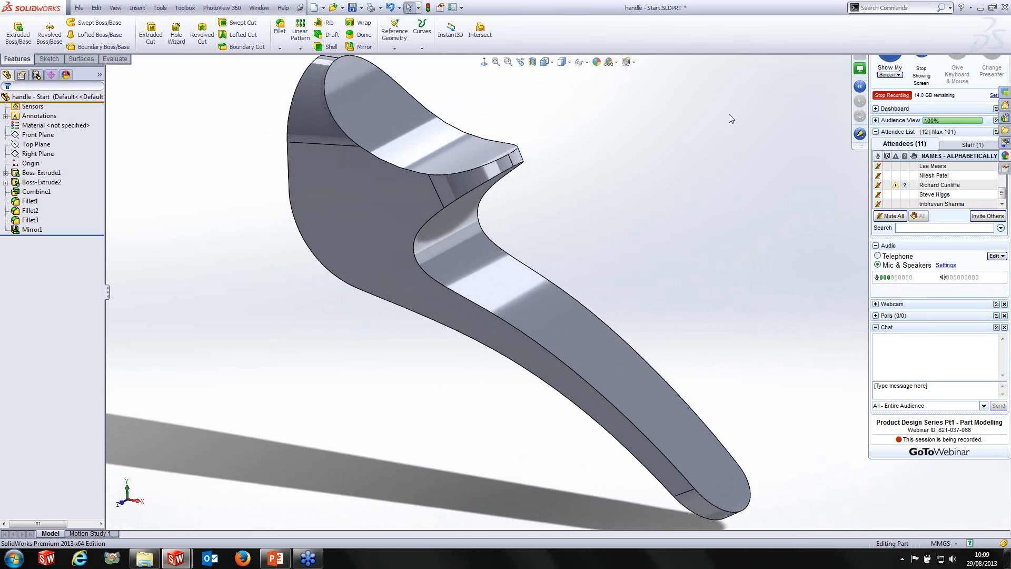
Close the handle part without saving its changes, returning to the spray gun assembly.
{"action": "left_click", "coordinate": [862, 26]}
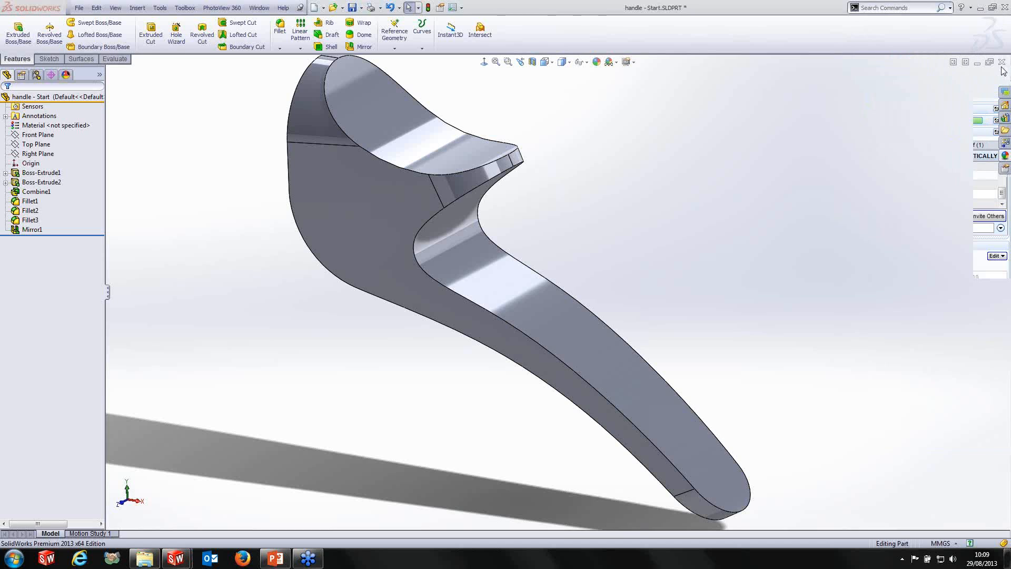
{"action": "left_click", "coordinate": [1002, 62]}
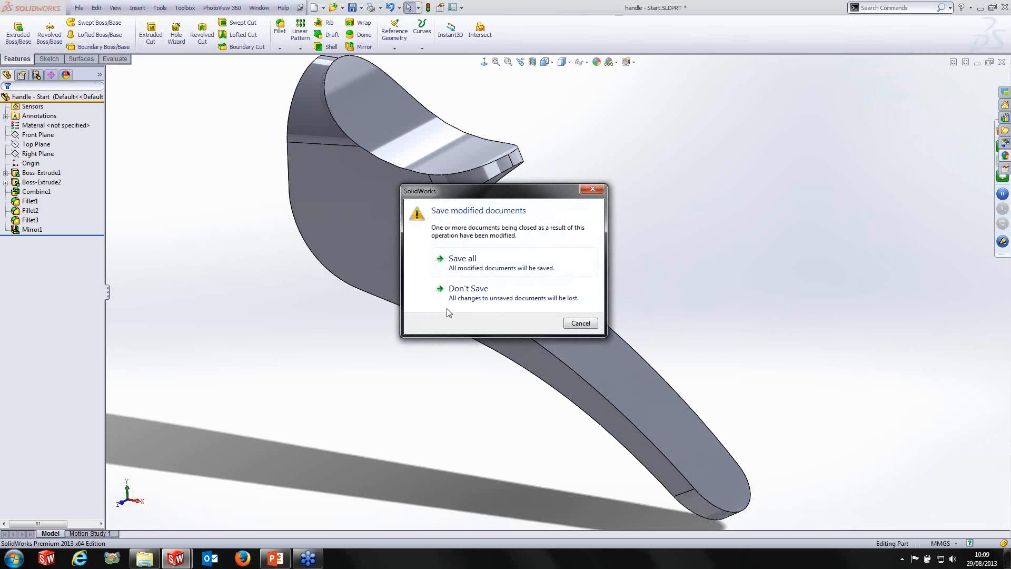
{"action": "left_click", "coordinate": [464, 290]}
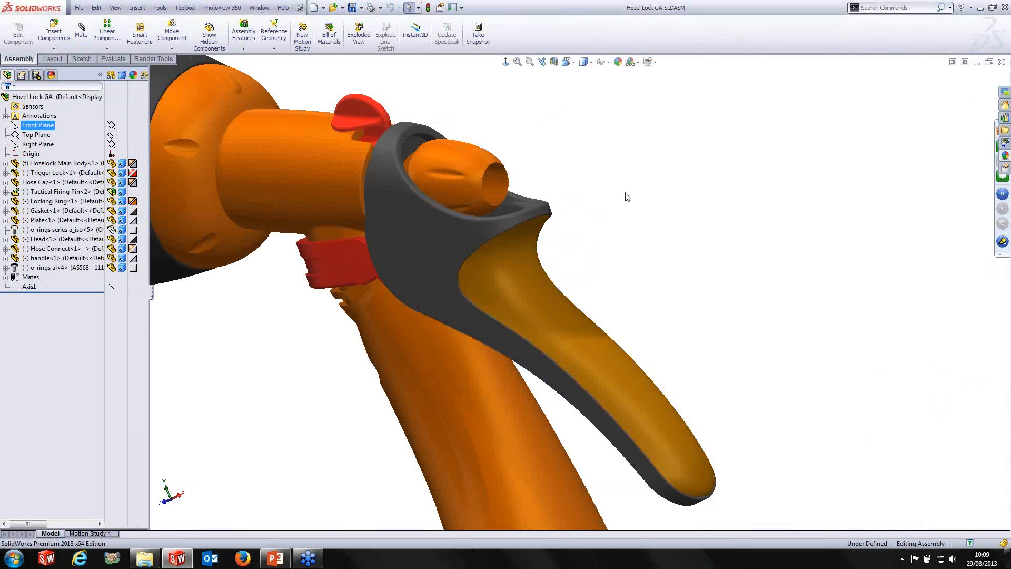
Examine the U-shaped recesses and their tapering edges around the spray head's dark grip ring.
{"action": "scroll", "coordinate": [467, 217], "scroll_direction": "up", "scroll_amount": 5}
{"action": "scroll", "coordinate": [390, 229], "scroll_direction": "down", "scroll_amount": 10}
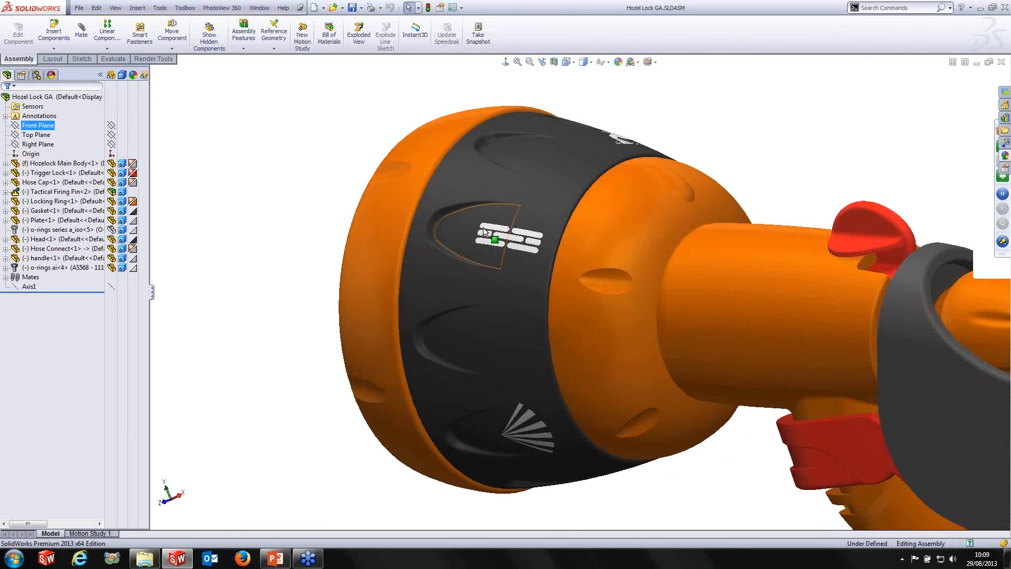
{"action": "middle_click_drag", "start_coordinate": [545, 236], "coordinate": [562, 316]}
{"action": "scroll", "coordinate": [564, 99], "scroll_direction": "down", "scroll_amount": 1}
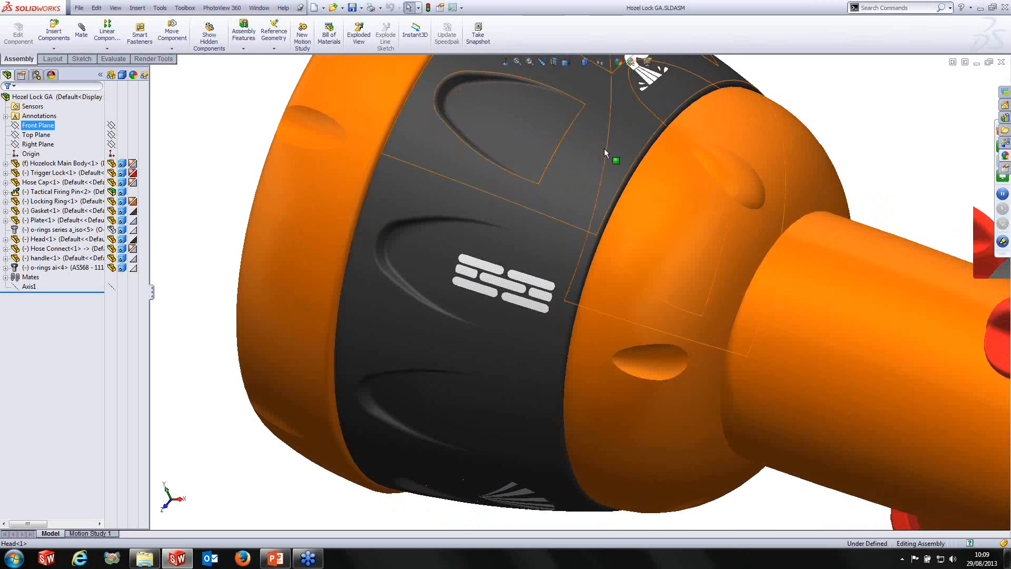
{"action": "left_click", "coordinate": [502, 102]}
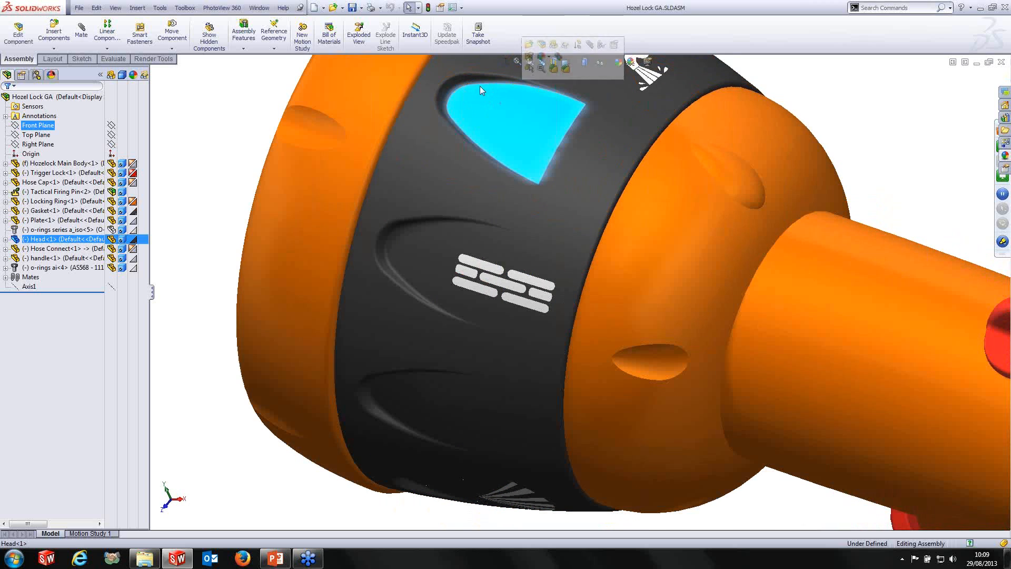
{"action": "key", "text": "Escape"}
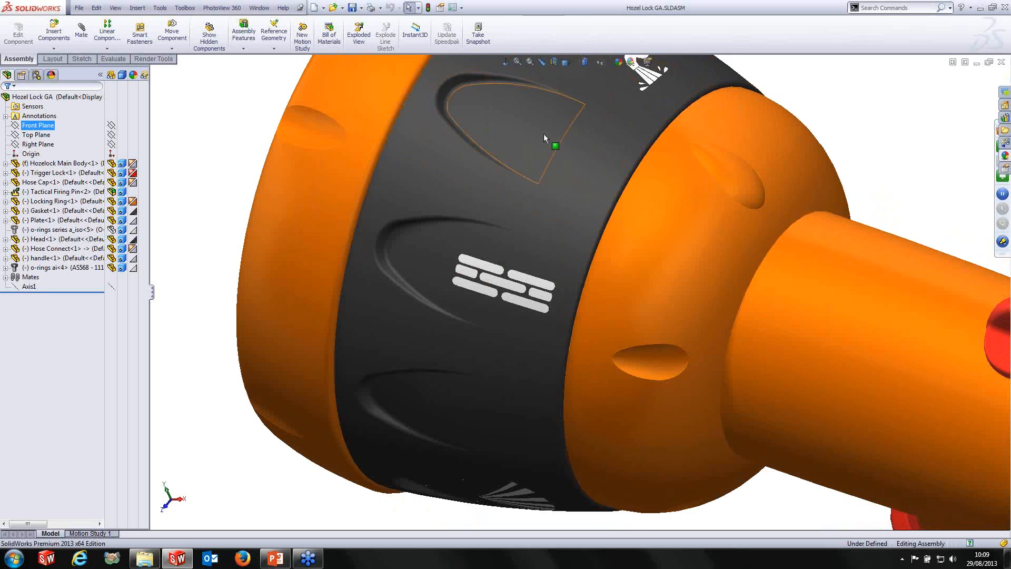
{"action": "middle_click_drag", "start_coordinate": [572, 156], "coordinate": [465, 92]}
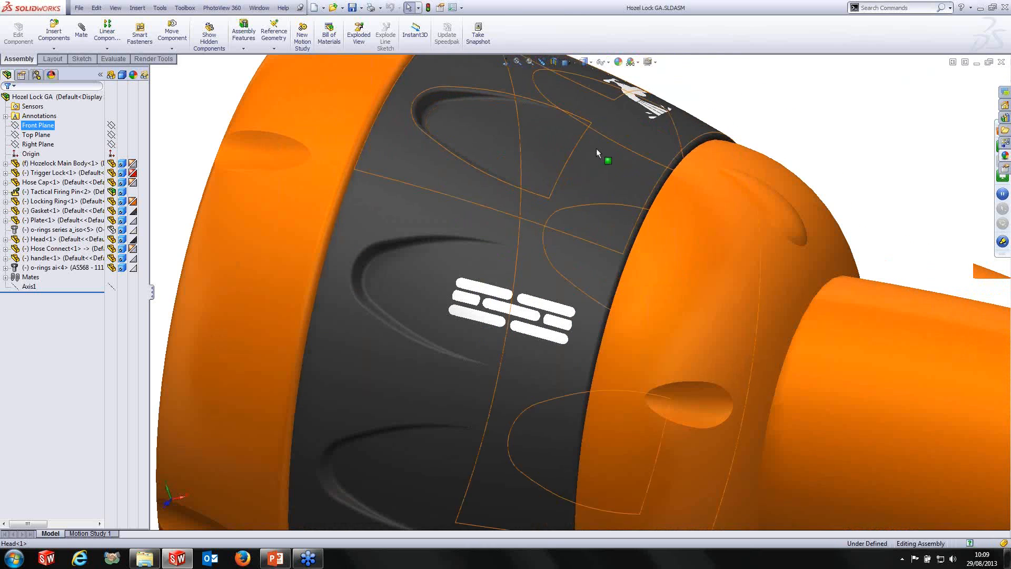
{"action": "scroll", "coordinate": [596, 149], "scroll_direction": "down", "scroll_amount": 3}
{"action": "middle_click_drag", "start_coordinate": [588, 162], "coordinate": [600, 136]}
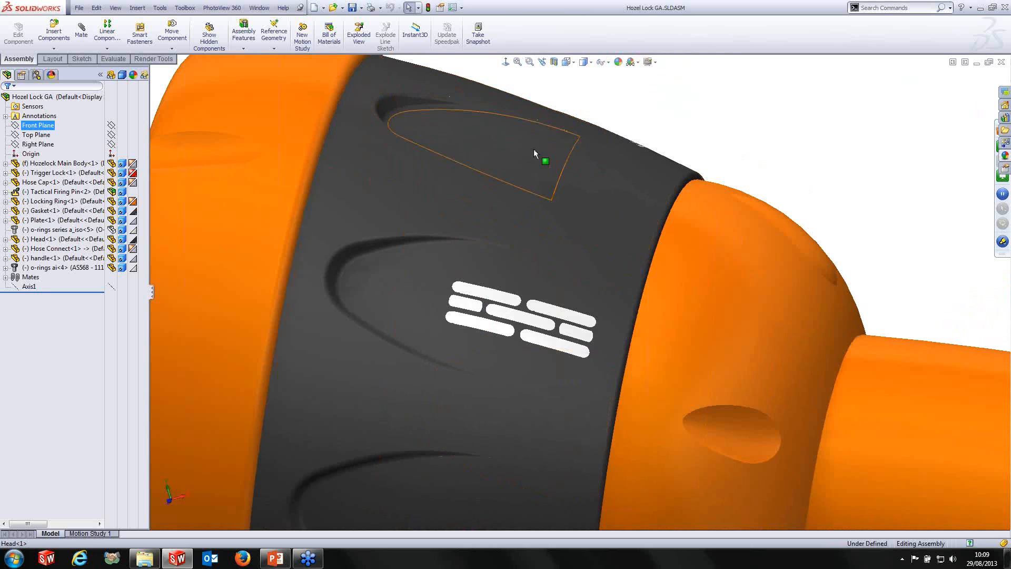
{"action": "middle_click_drag", "start_coordinate": [658, 95], "coordinate": [455, 166]}
{"action": "scroll", "coordinate": [399, 90], "scroll_direction": "down", "scroll_amount": 5}
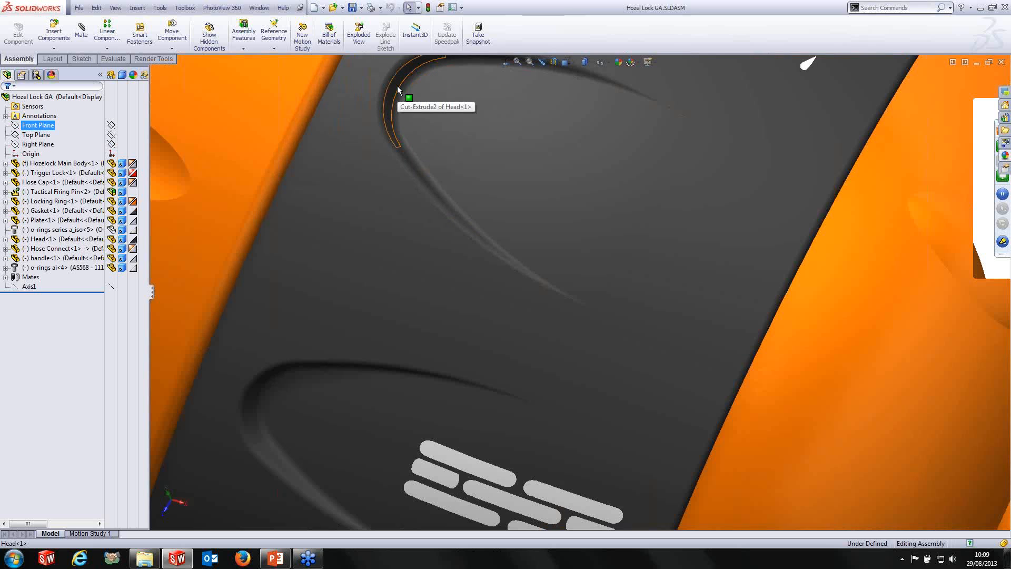
{"action": "scroll", "coordinate": [398, 86], "scroll_direction": "up", "scroll_amount": 3}
{"action": "scroll", "coordinate": [365, 146], "scroll_direction": "down", "scroll_amount": 6}
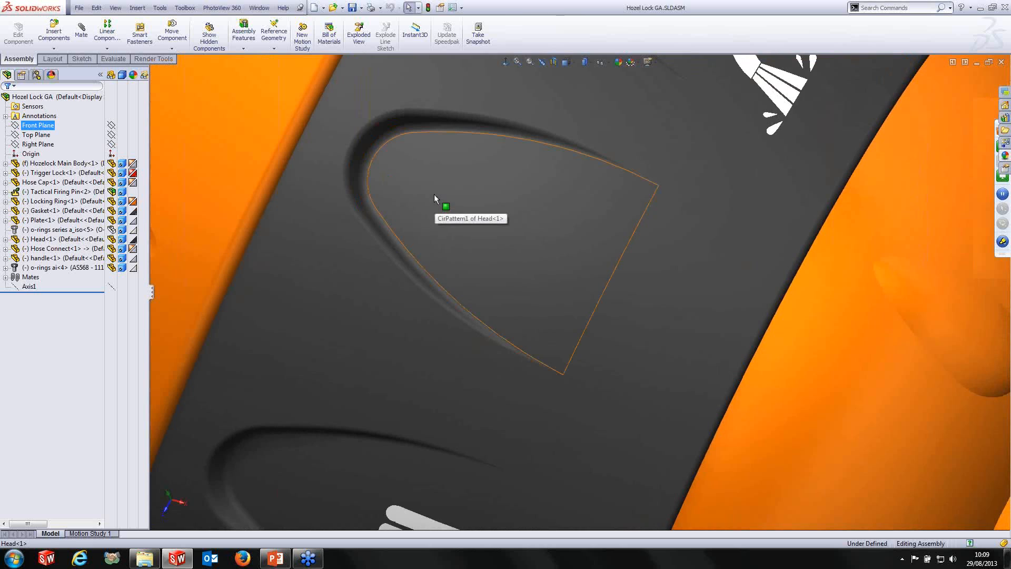
Open the recent part Head -Start.SLDPRT.
{"action": "key", "text": "r"}
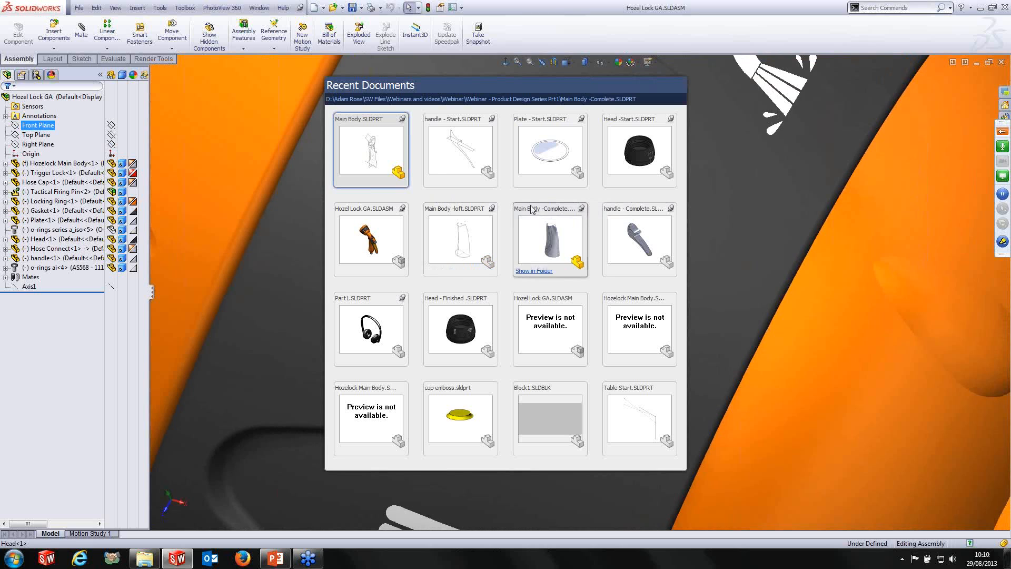
{"action": "left_click", "coordinate": [640, 161]}
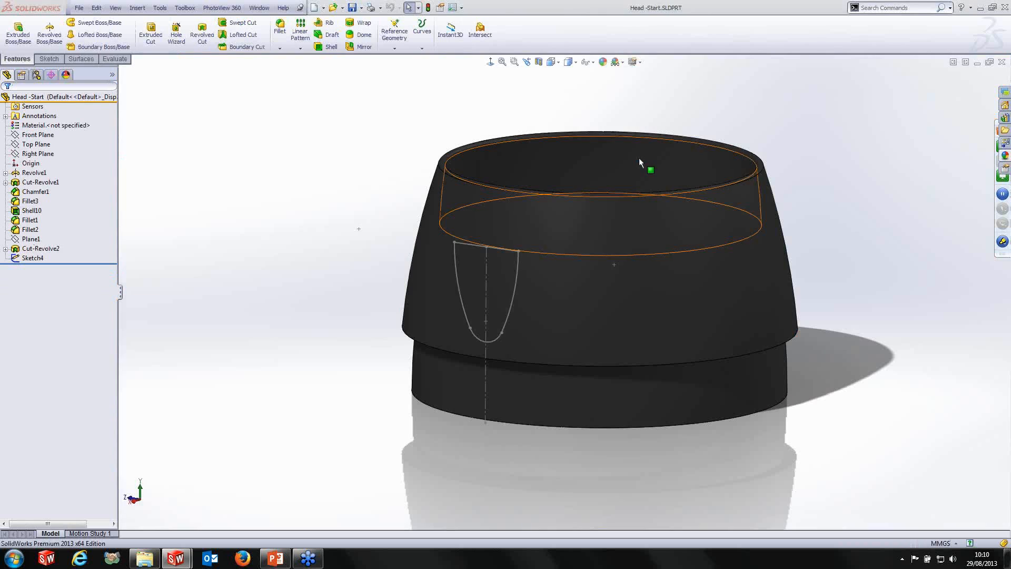
{"action": "mouse_move", "coordinate": [778, 309]}
{"action": "middle_mouse_down"}
{"action": "mouse_move", "coordinate": [745, 322]}
{"action": "mouse_move", "coordinate": [806, 310]}
{"action": "mouse_move", "coordinate": [656, 205]}
{"action": "middle_mouse_up"}
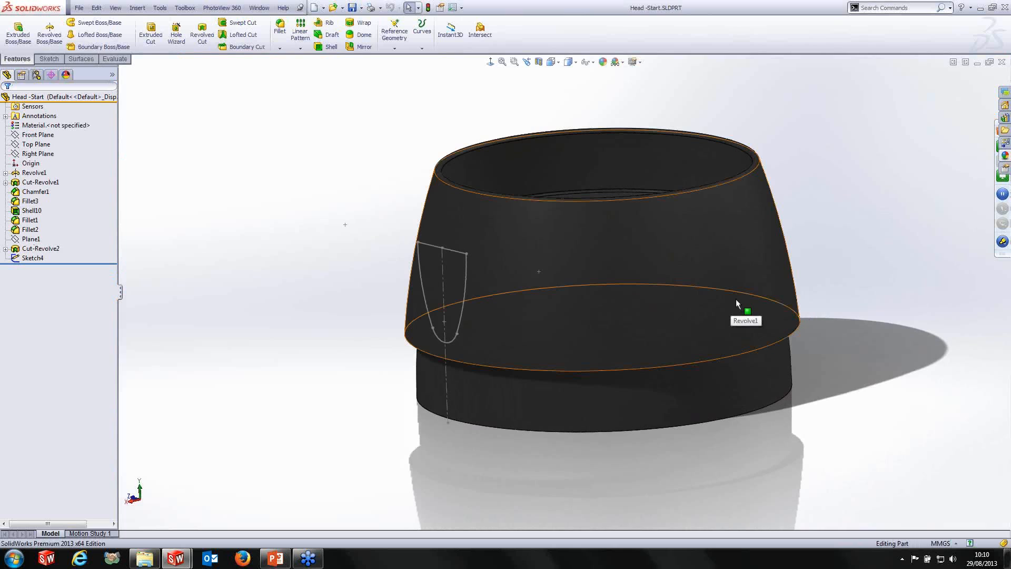
Examine the U-shaped profile in Sketch4 against the head's curved outer surface, and inspect the orientation of the Top, Right and Front planes.
{"action": "left_click", "coordinate": [38, 258]}
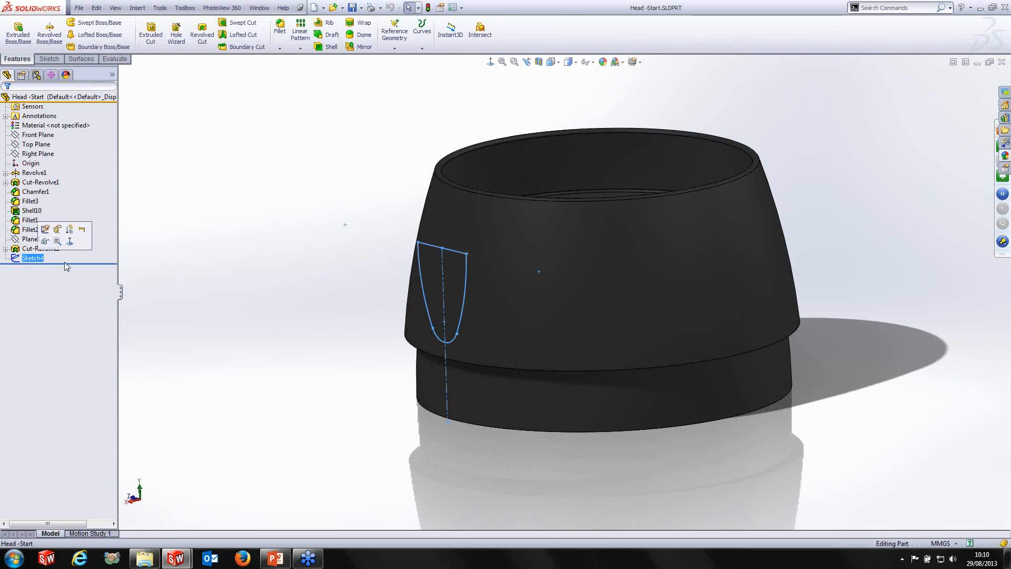
{"action": "middle_click_drag", "start_coordinate": [261, 308], "coordinate": [321, 284]}
{"action": "scroll", "coordinate": [611, 295], "scroll_direction": "down", "scroll_amount": 3}
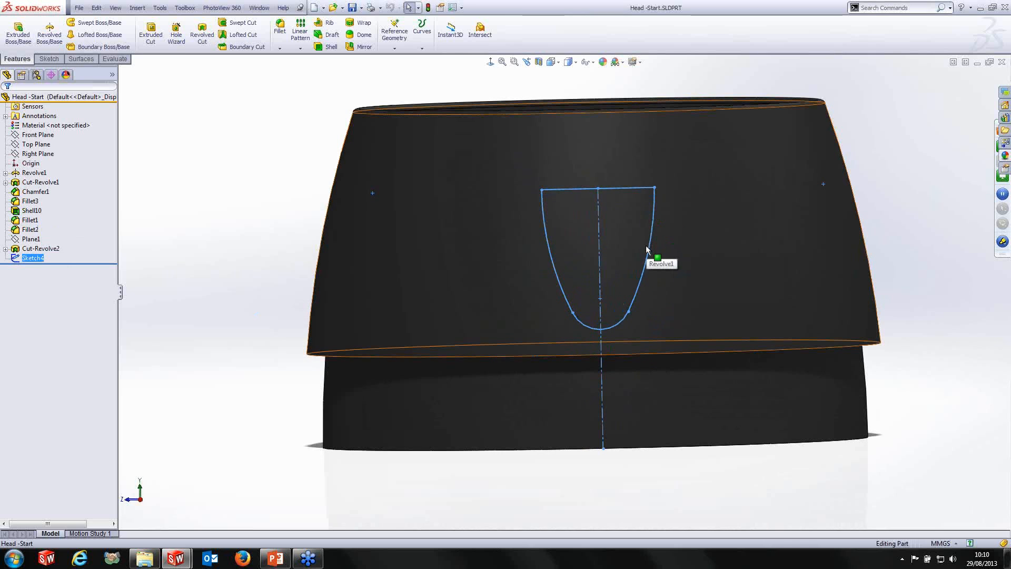
{"action": "mouse_move", "coordinate": [646, 242]}
{"action": "middle_mouse_down"}
{"action": "mouse_move", "coordinate": [643, 267]}
{"action": "mouse_move", "coordinate": [569, 286]}
{"action": "mouse_move", "coordinate": [376, 269]}
{"action": "middle_mouse_up"}
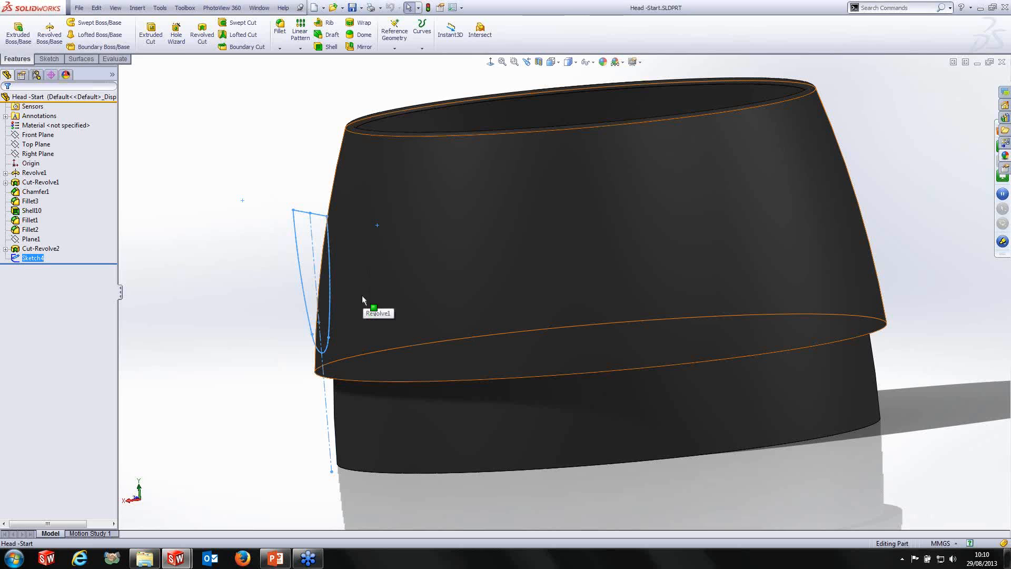
{"action": "middle_click_drag", "start_coordinate": [361, 302], "coordinate": [409, 314]}
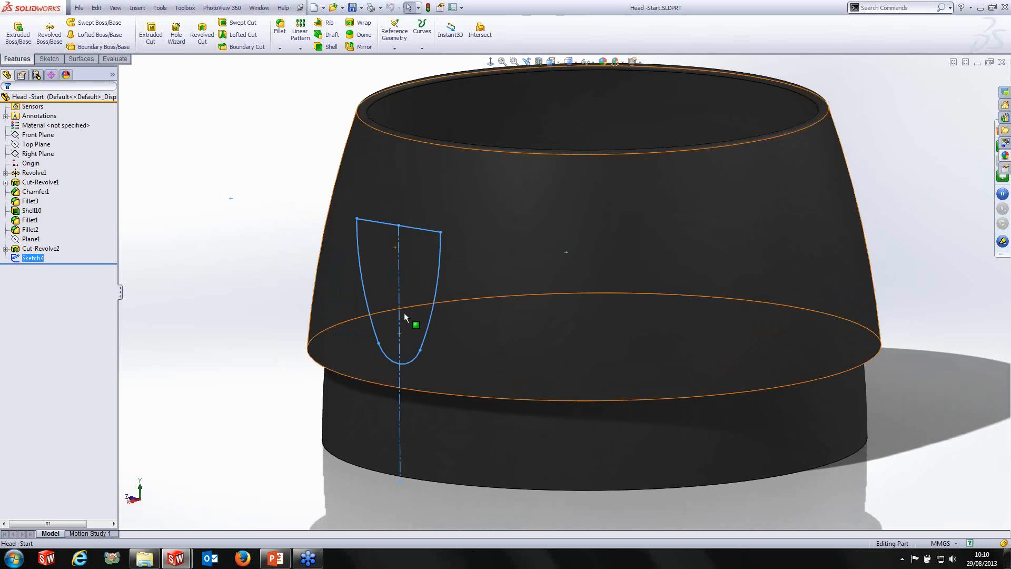
{"action": "left_click", "coordinate": [197, 255]}
{"action": "left_click", "coordinate": [35, 144]}
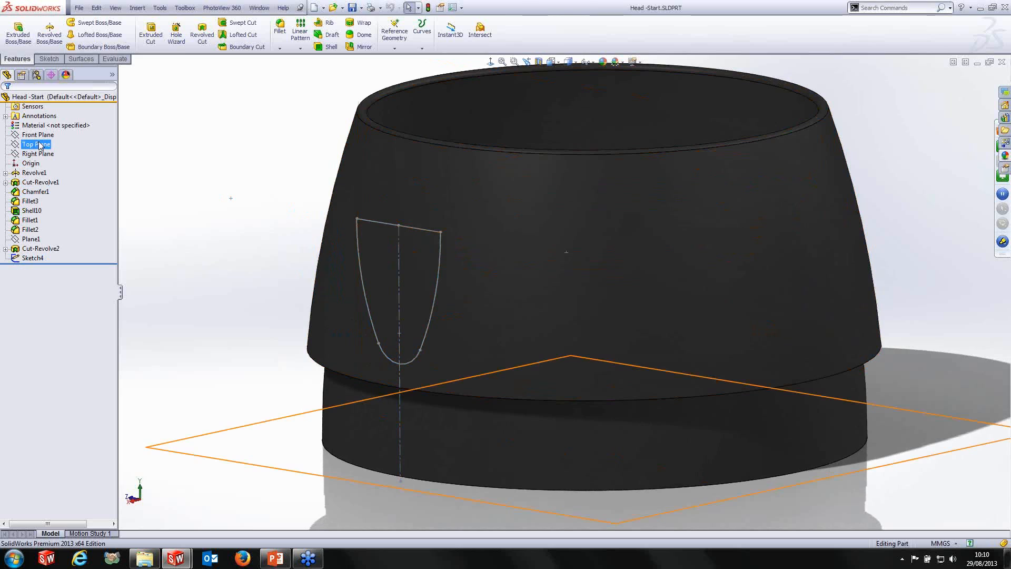
{"action": "left_click", "coordinate": [38, 154]}
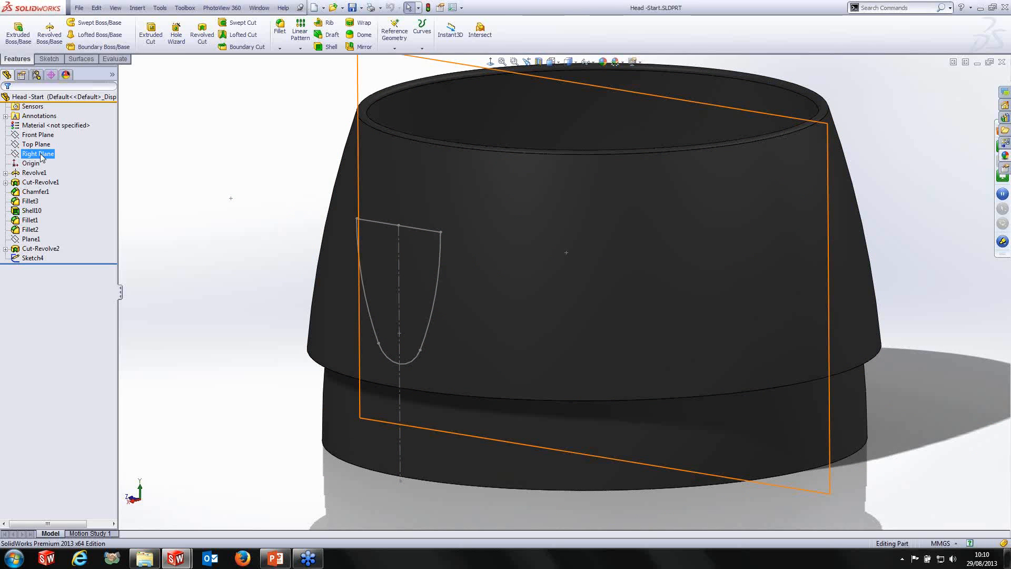
{"action": "left_click", "coordinate": [38, 135]}
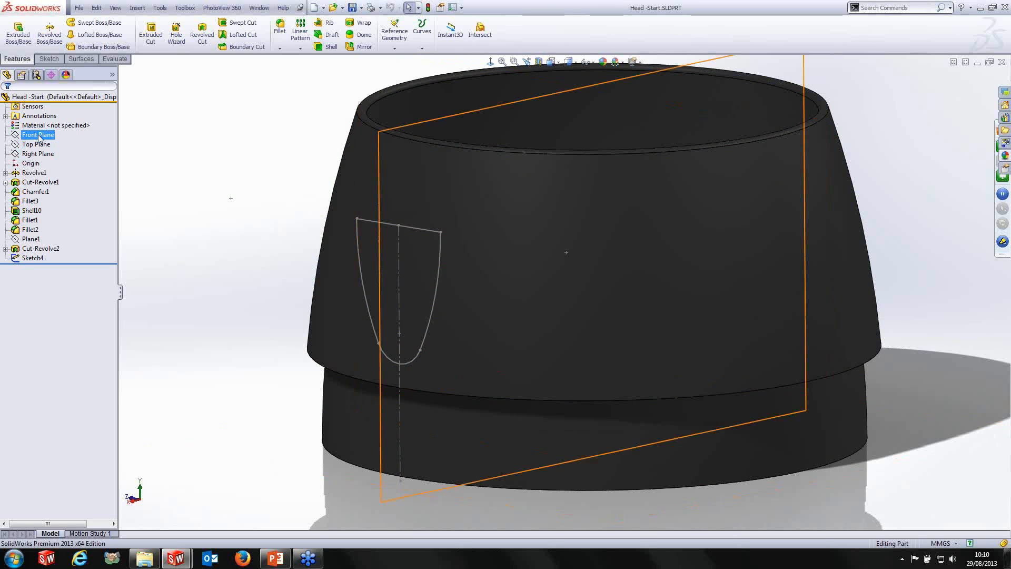
Start a sketch on the Front Plane and draw a 3 Point Arc from the head's outer silhouette edge down inside the body.
{"action": "left_click", "coordinate": [45, 120]}
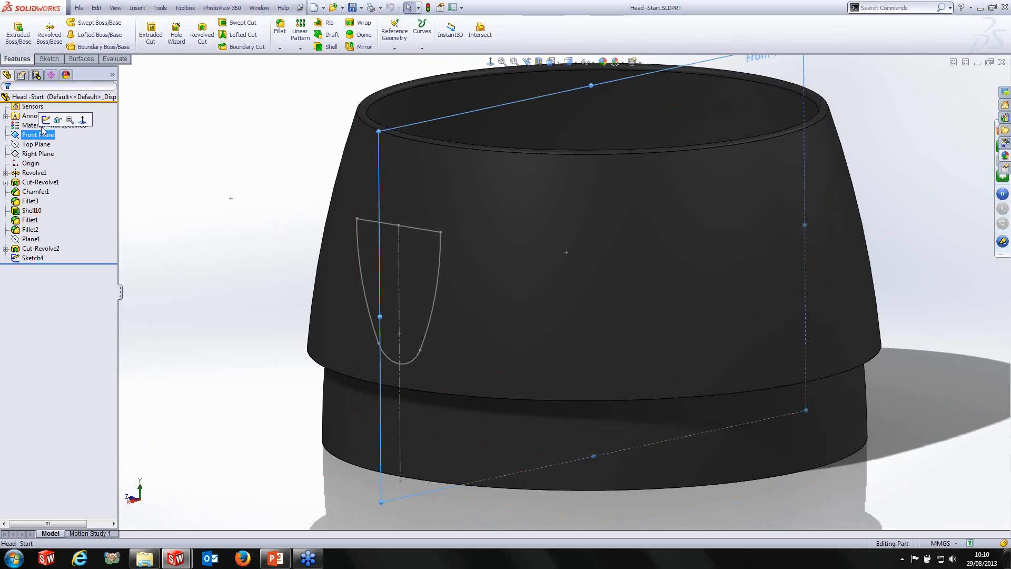
{"action": "left_click", "coordinate": [490, 62]}
{"action": "scroll", "coordinate": [495, 213], "scroll_direction": "down", "scroll_amount": 2}
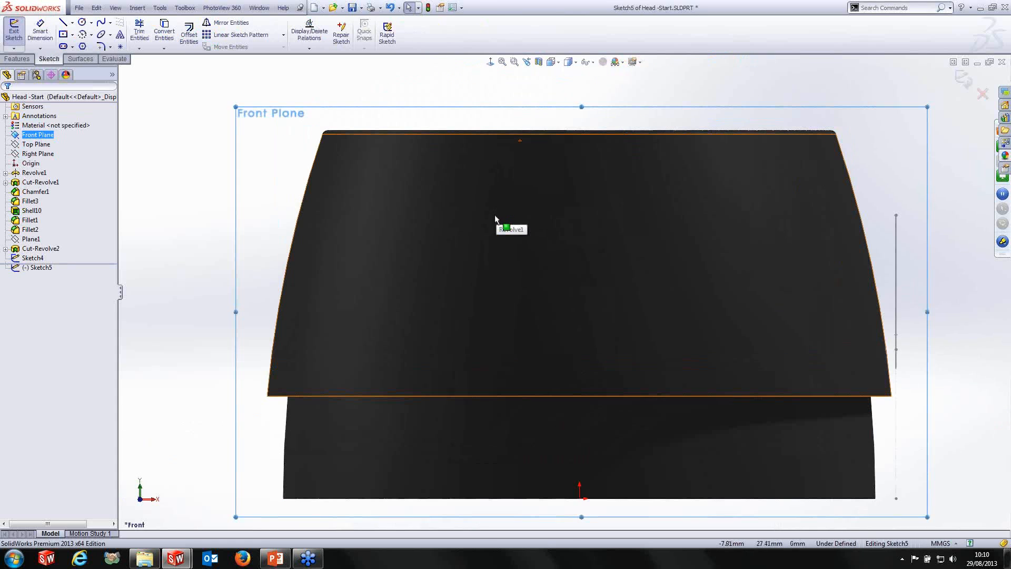
{"action": "left_click", "coordinate": [91, 36]}
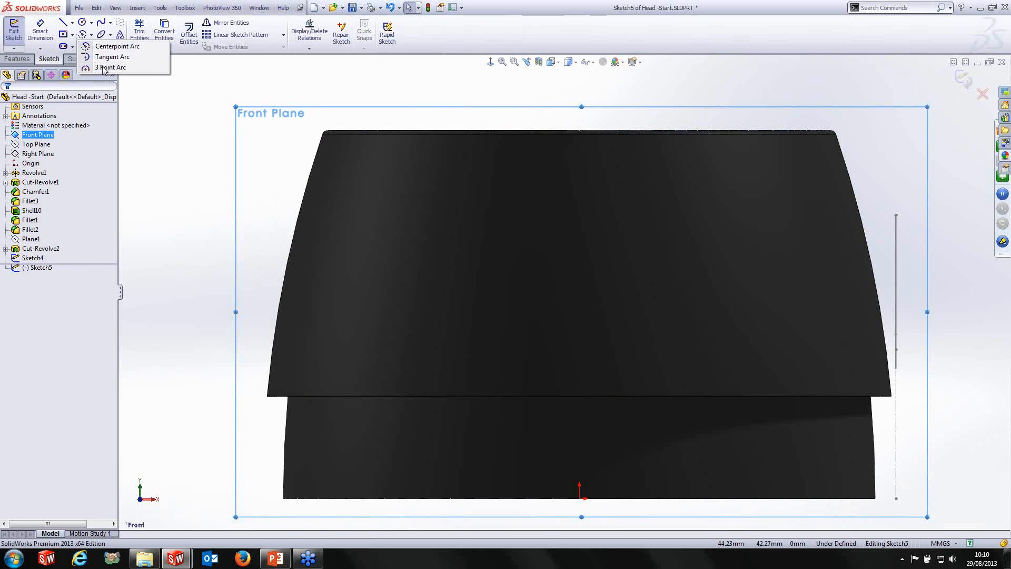
{"action": "left_click", "coordinate": [104, 67]}
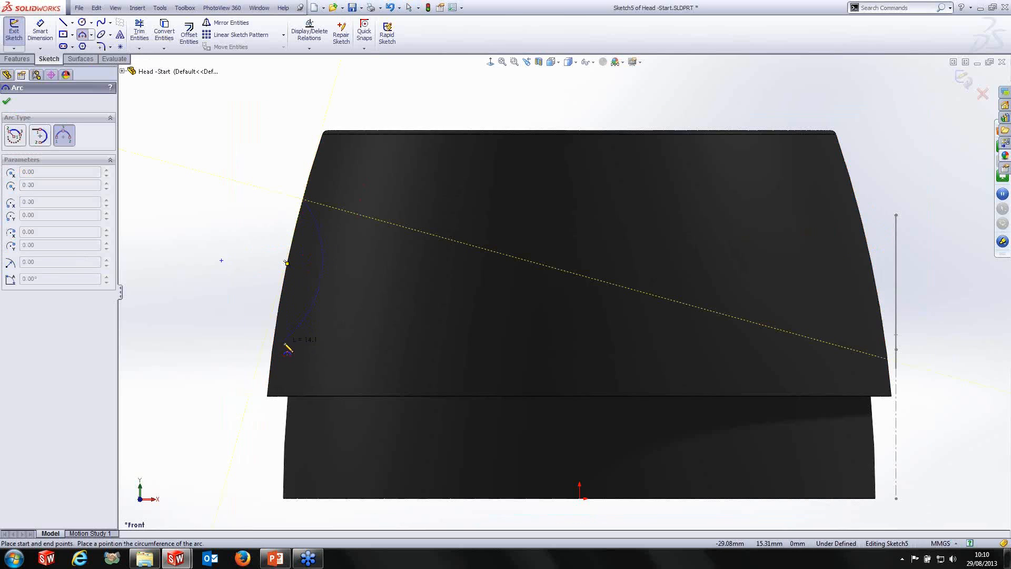
{"action": "left_click", "coordinate": [303, 346]}
{"action": "left_click", "coordinate": [297, 275]}
{"action": "key", "text": "Escape"}
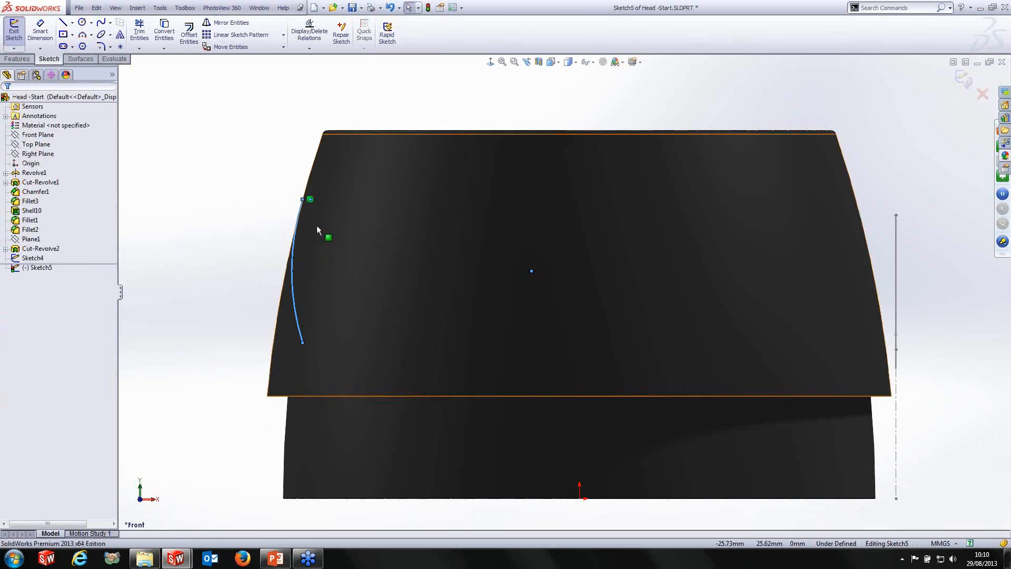
Make the sketched arc tangent to the head's outer silhouette edge.
{"action": "left_click", "coordinate": [266, 209]}
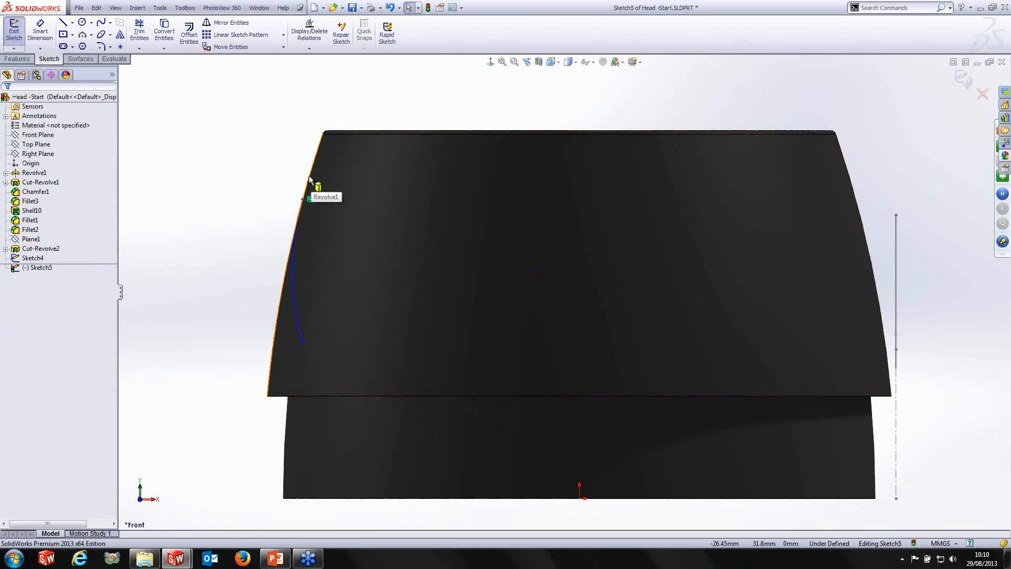
{"action": "left_click", "coordinate": [308, 184]}
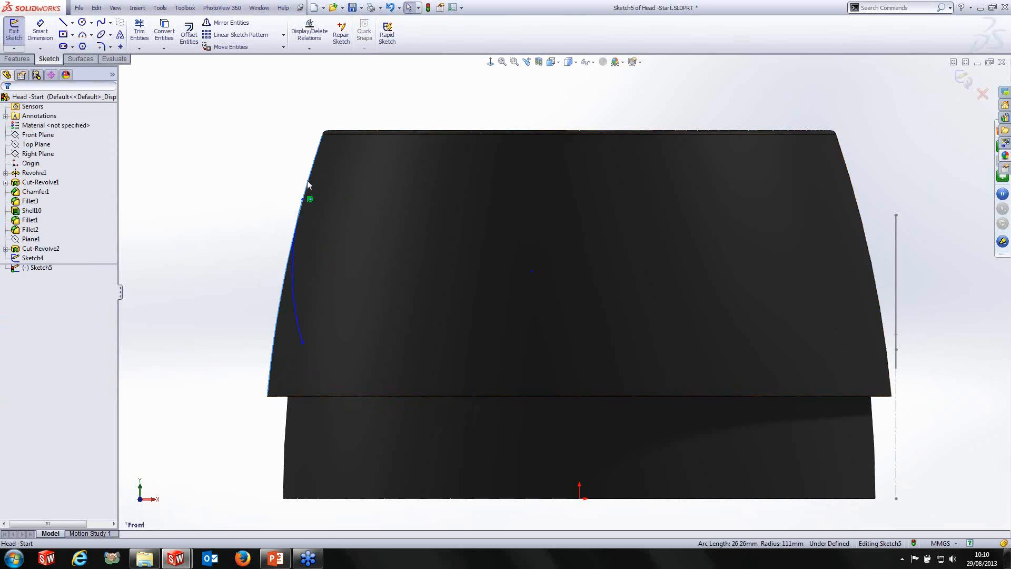
{"action": "left_click", "coordinate": [292, 276], "text": "ctrl"}
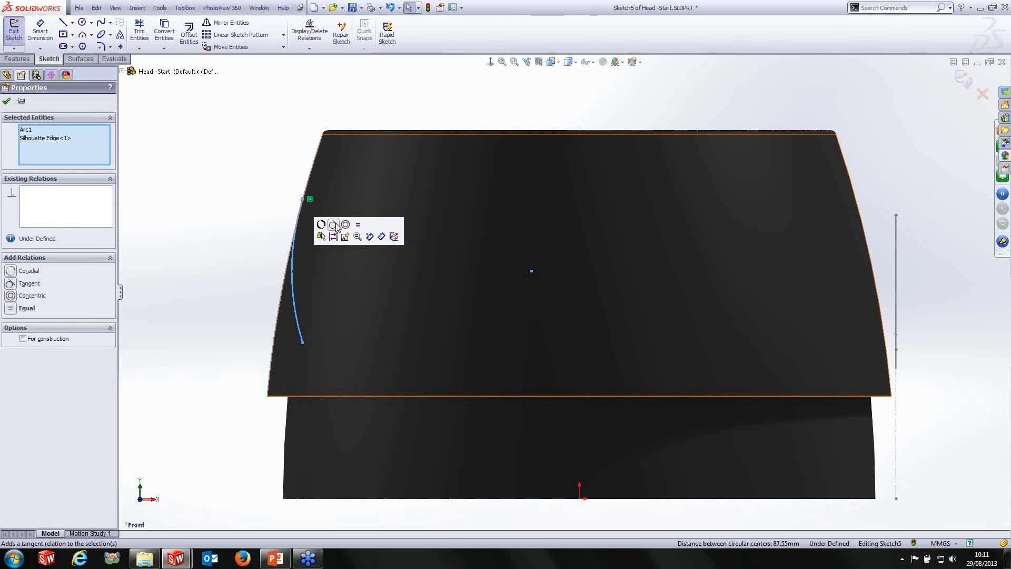
{"action": "left_click", "coordinate": [335, 226]}
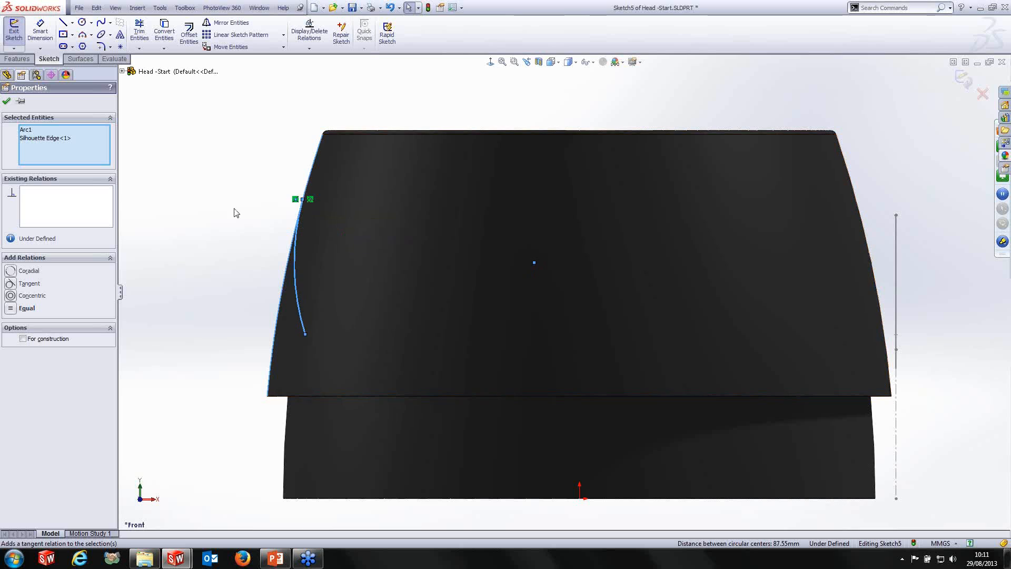
{"action": "left_click", "coordinate": [258, 197]}
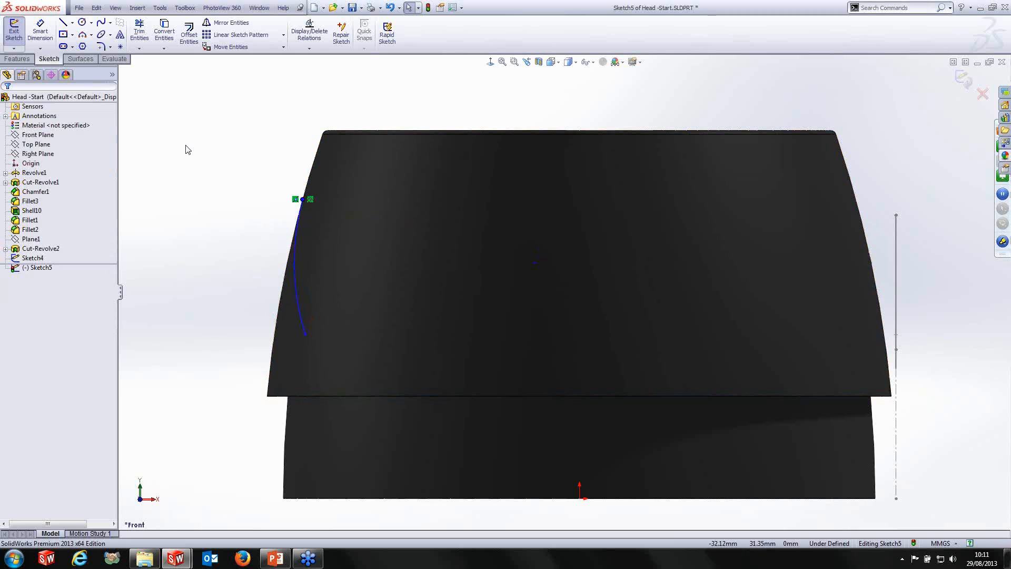
Dimension the arc's lower endpoint 13 mm above the head's bottom edge.
{"action": "left_click", "coordinate": [40, 32]}
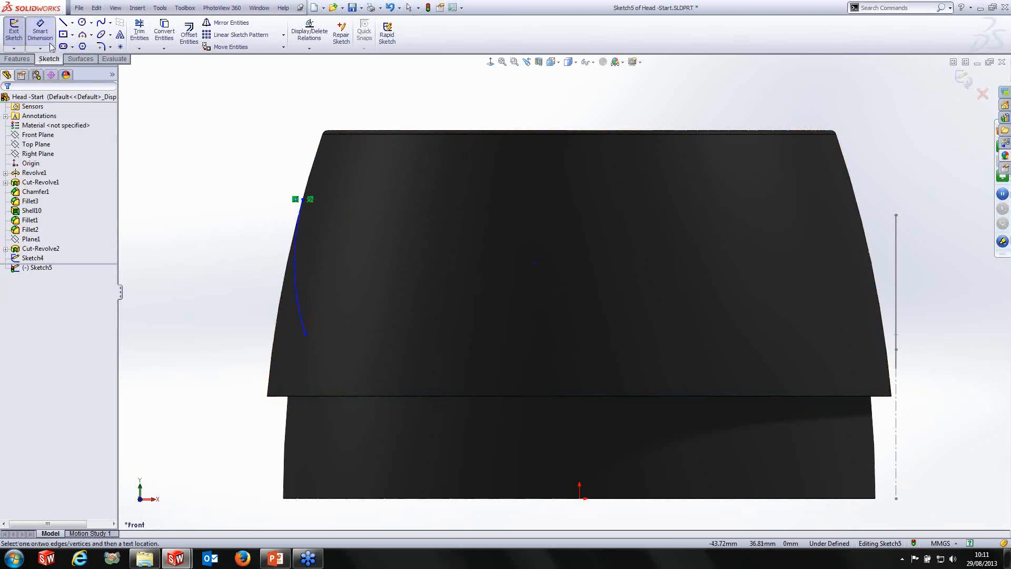
{"action": "left_click", "coordinate": [305, 335]}
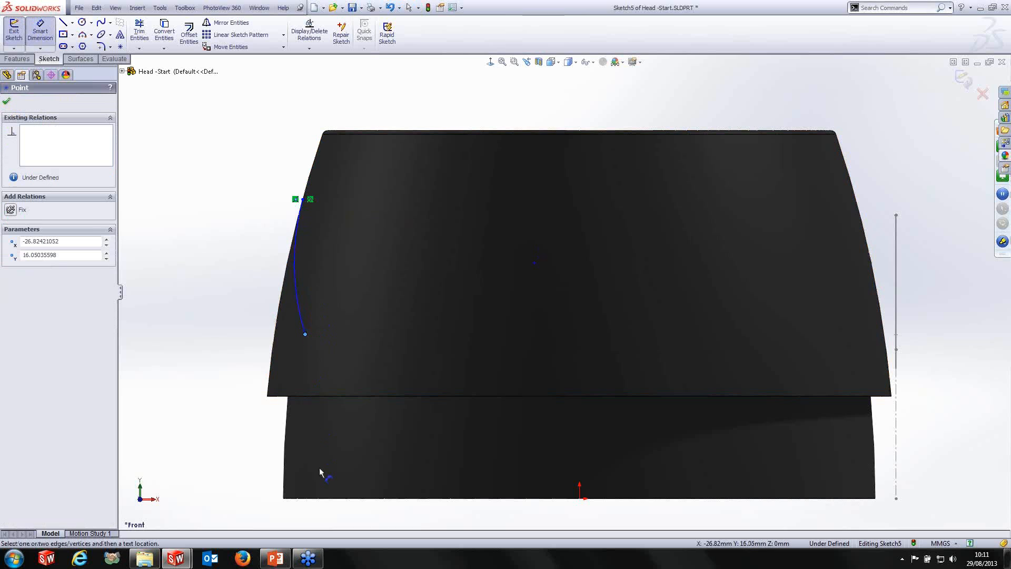
{"action": "left_click", "coordinate": [316, 499]}
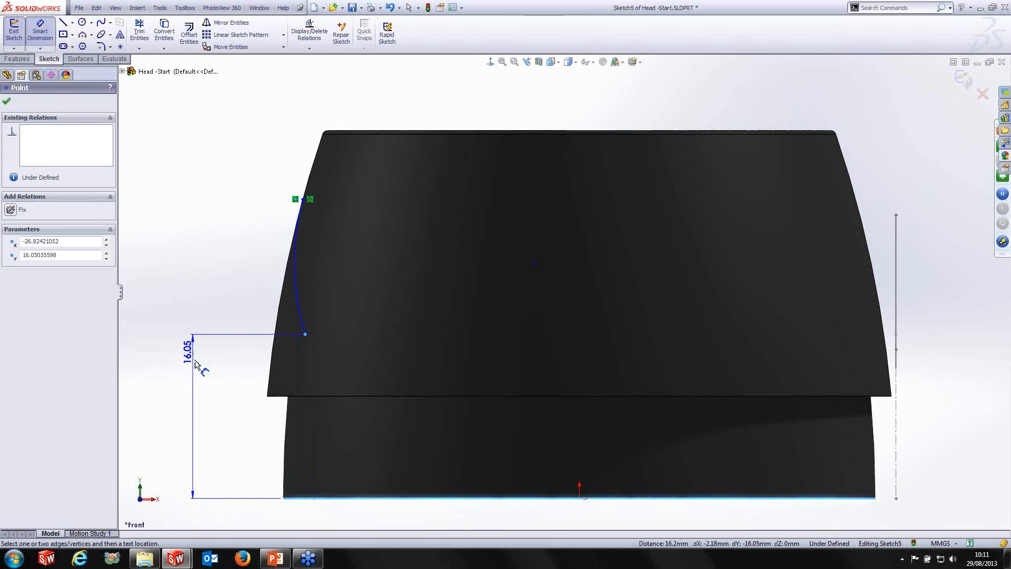
{"action": "left_click", "coordinate": [198, 386]}
{"action": "type", "text": "13"}
{"action": "key", "text": "Return"}
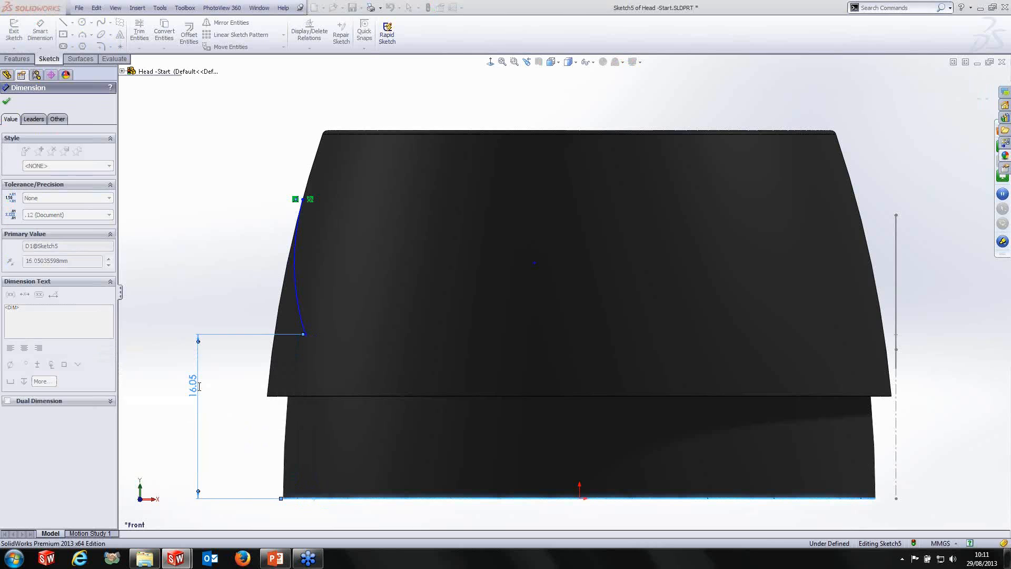
Dimension the arc with a radius of 45 mm.
{"action": "left_click", "coordinate": [309, 354]}
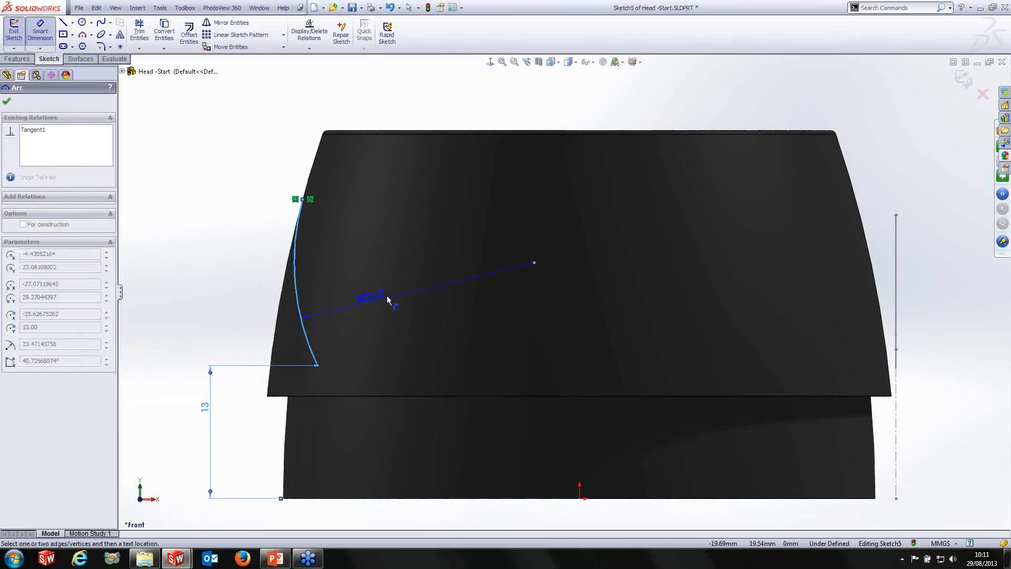
{"action": "left_click", "coordinate": [392, 299]}
{"action": "type", "text": "45"}
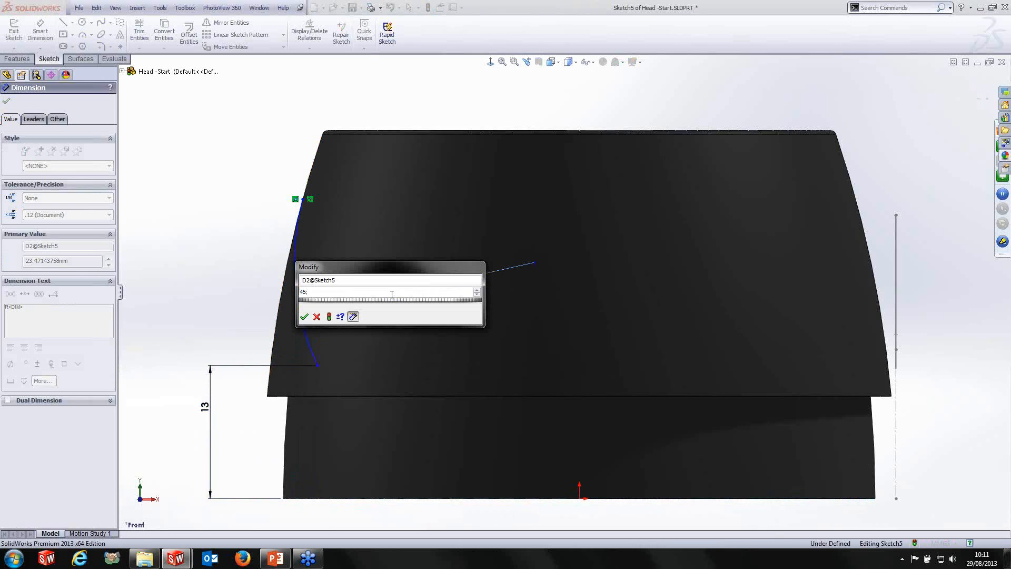
{"action": "key", "text": "Return"}
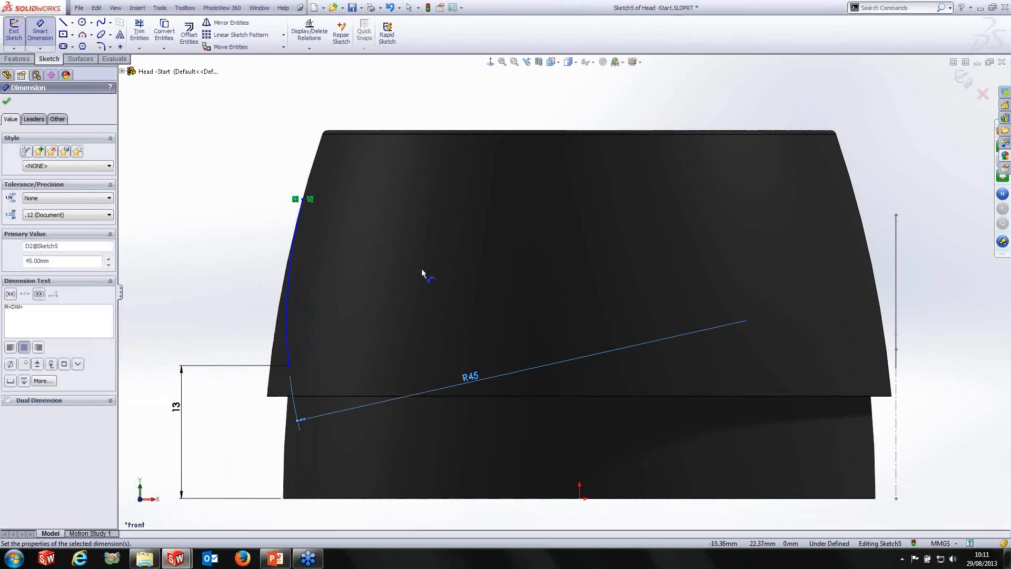
{"action": "key", "text": "Escape"}
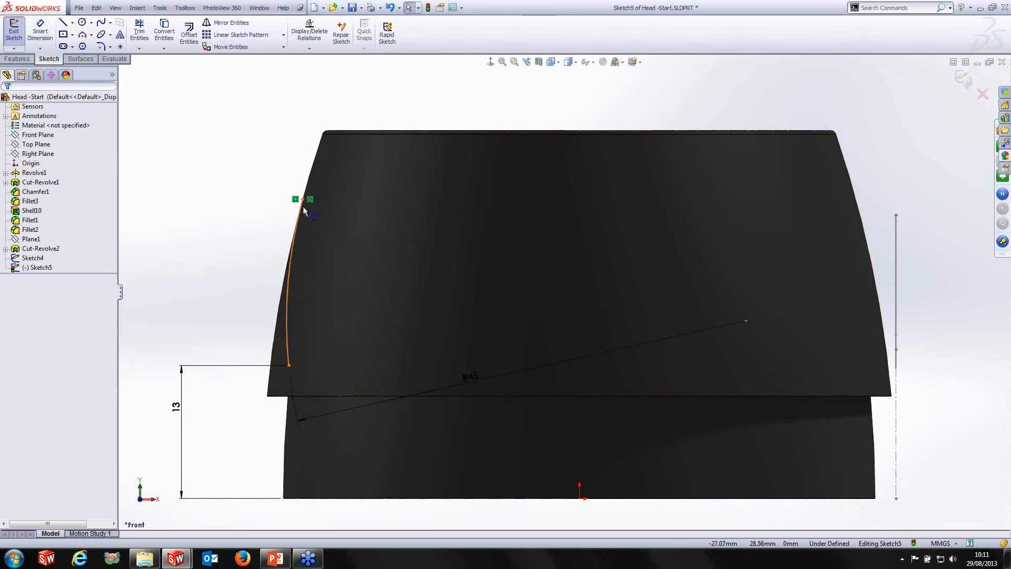
Align the arc's upper endpoint horizontally with the top corner point of the U-shaped profile in Sketch4.
{"action": "left_click", "coordinate": [303, 199]}
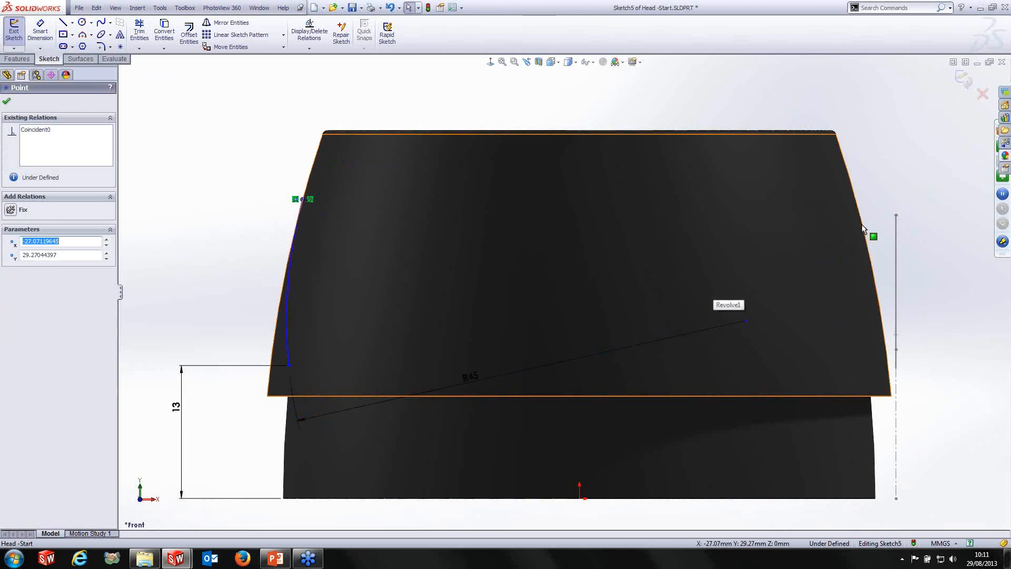
{"action": "middle_click_drag", "start_coordinate": [863, 224], "coordinate": [839, 231]}
{"action": "key", "text": "Escape"}
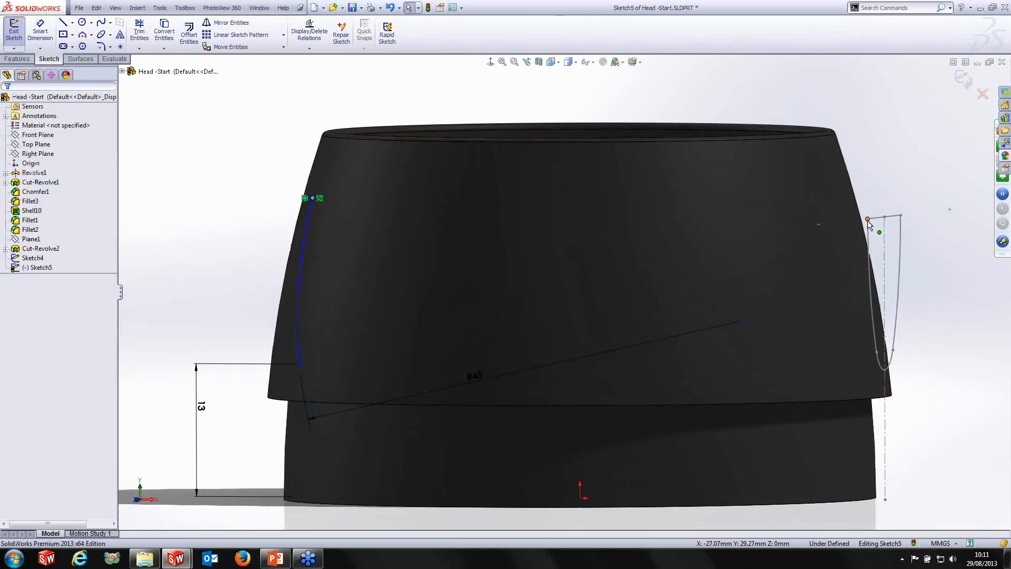
{"action": "left_click", "coordinate": [867, 219], "text": "ctrl"}
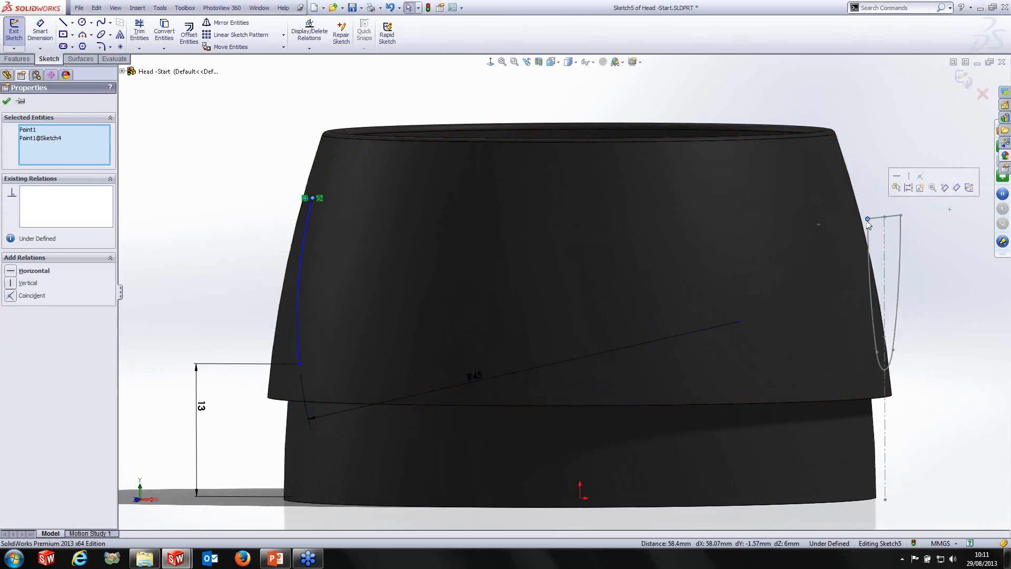
{"action": "left_click", "coordinate": [12, 271]}
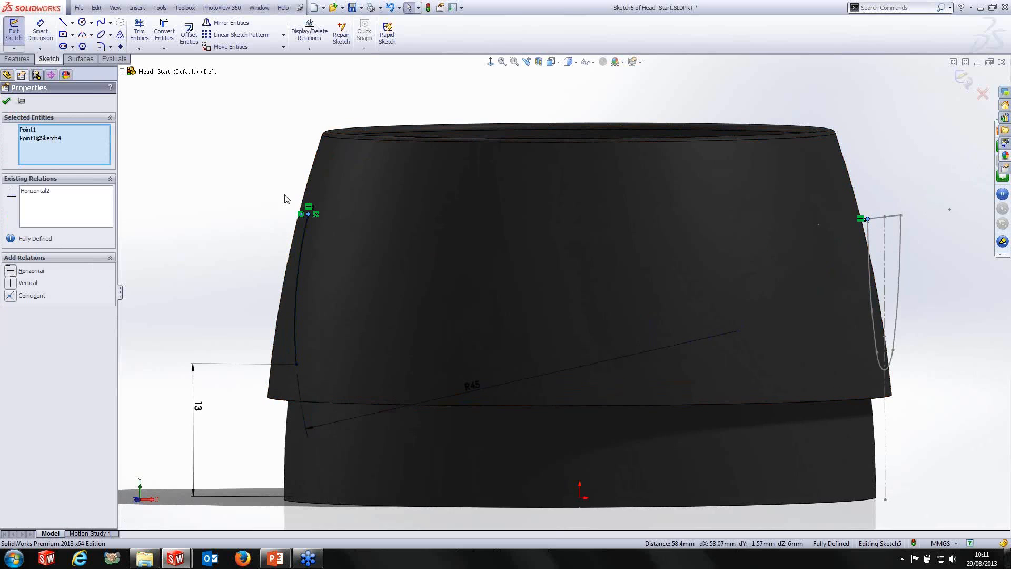
{"action": "left_click", "coordinate": [491, 62]}
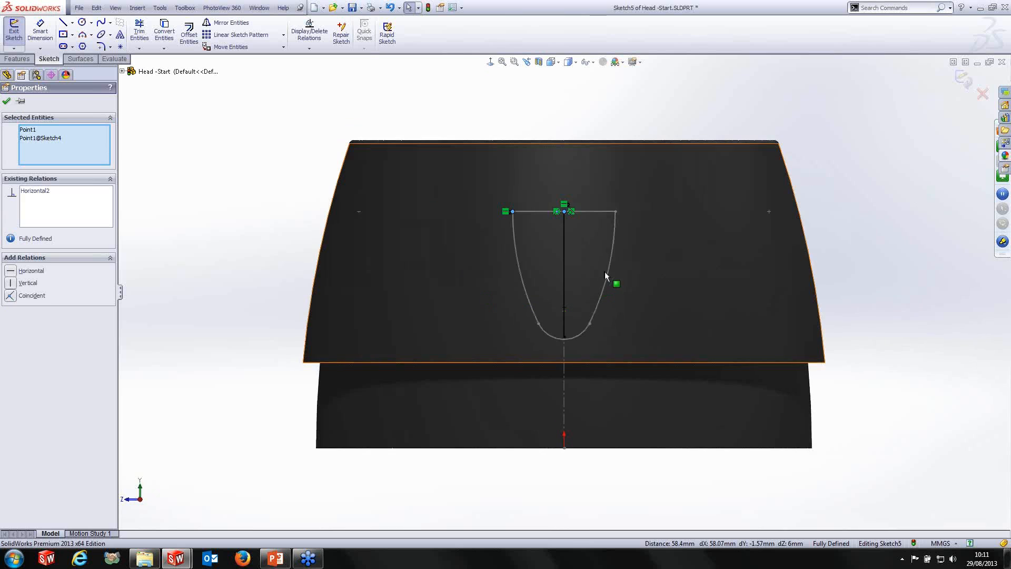
{"action": "mouse_move", "coordinate": [605, 271]}
{"action": "middle_mouse_down"}
{"action": "mouse_move", "coordinate": [579, 286]}
{"action": "mouse_move", "coordinate": [470, 285]}
{"action": "middle_mouse_up"}
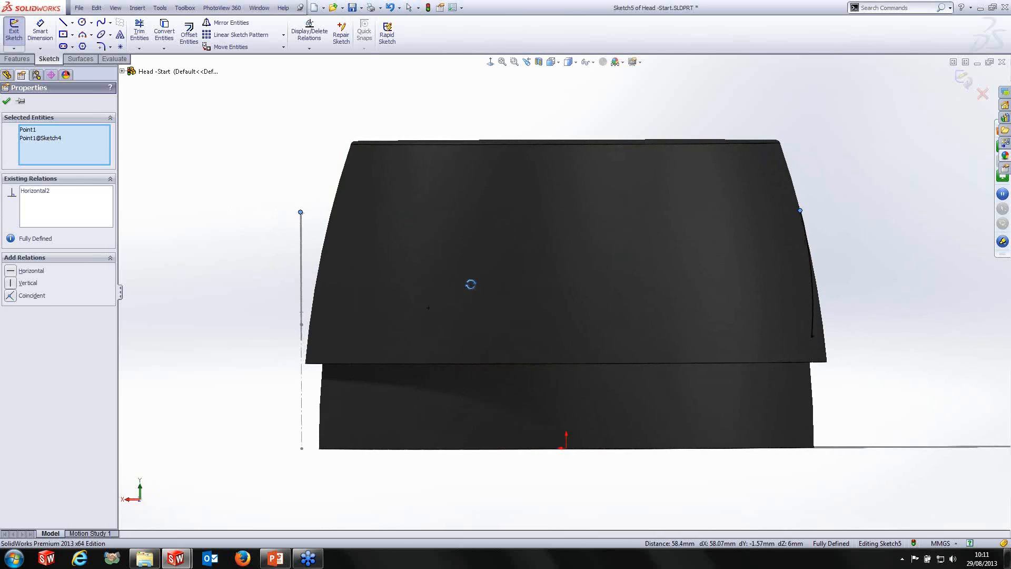
{"action": "left_click", "coordinate": [857, 241]}
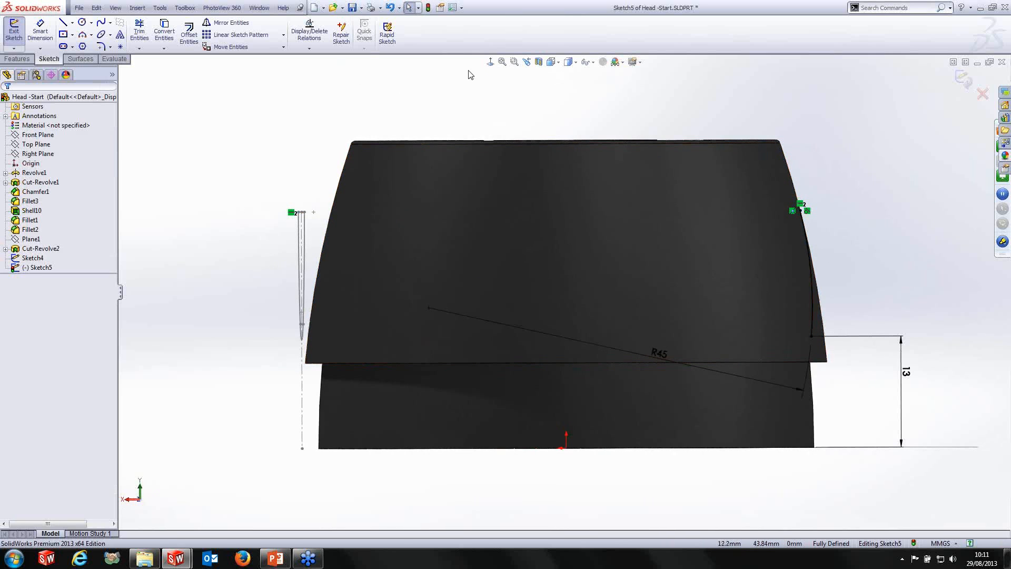
Draw a vertical centreline about 24 mm long upward from the origin.
{"action": "left_click", "coordinate": [502, 62]}
{"action": "scroll", "coordinate": [626, 336], "scroll_direction": "down", "scroll_amount": 1}
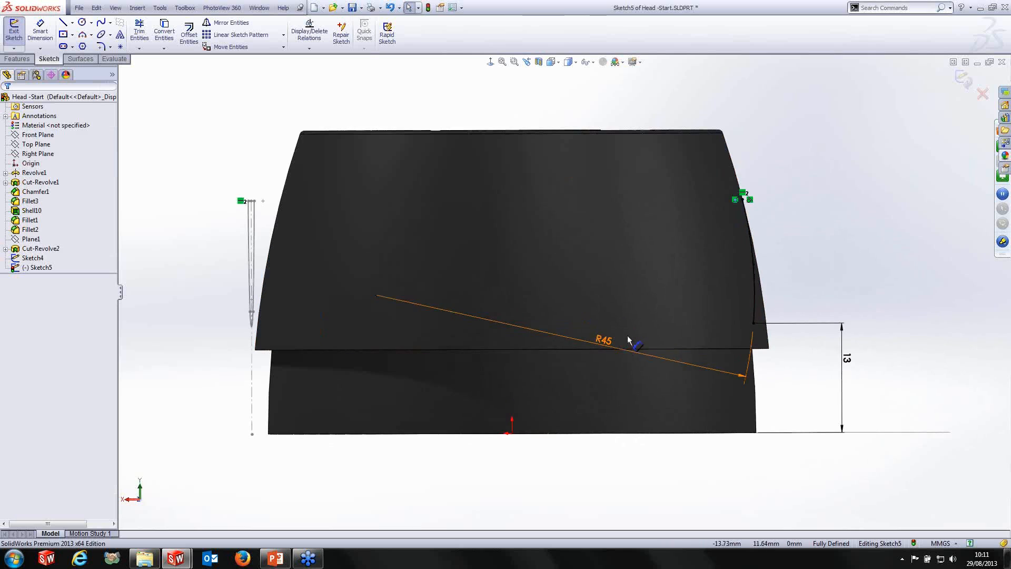
{"action": "left_click", "coordinate": [492, 64]}
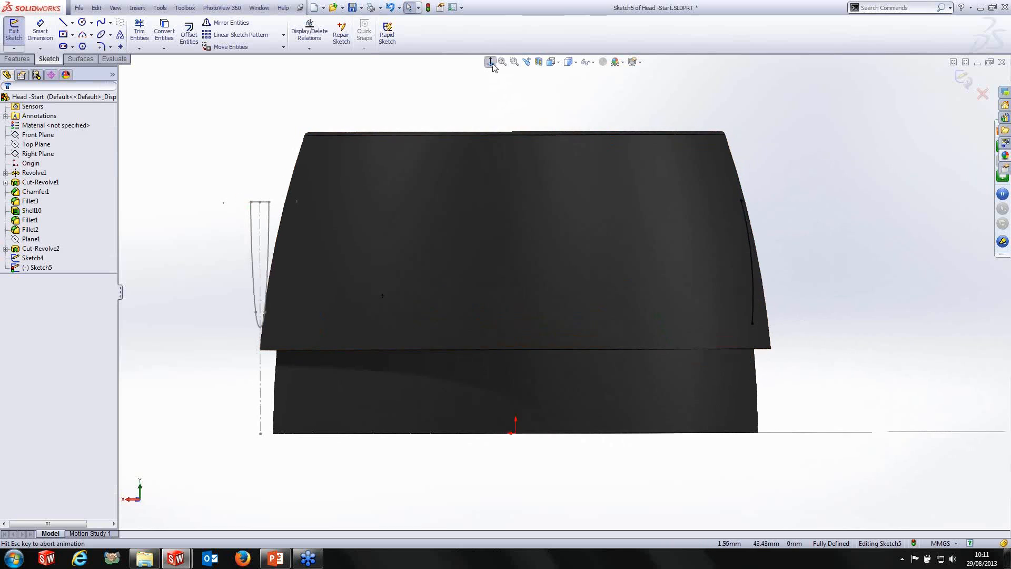
{"action": "scroll", "coordinate": [681, 325], "scroll_direction": "down", "scroll_amount": 1}
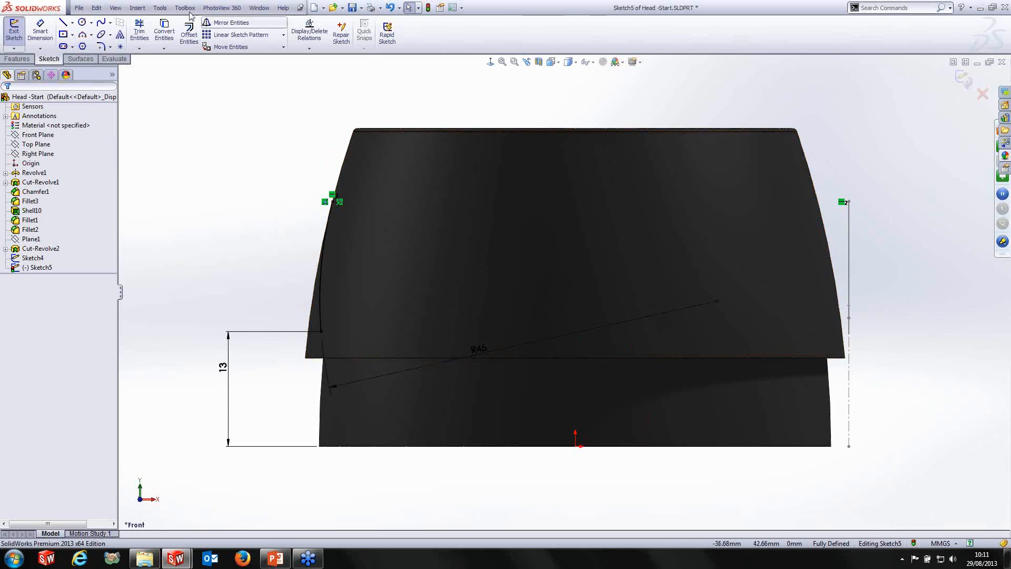
{"action": "left_click", "coordinate": [74, 24]}
{"action": "left_click", "coordinate": [89, 44]}
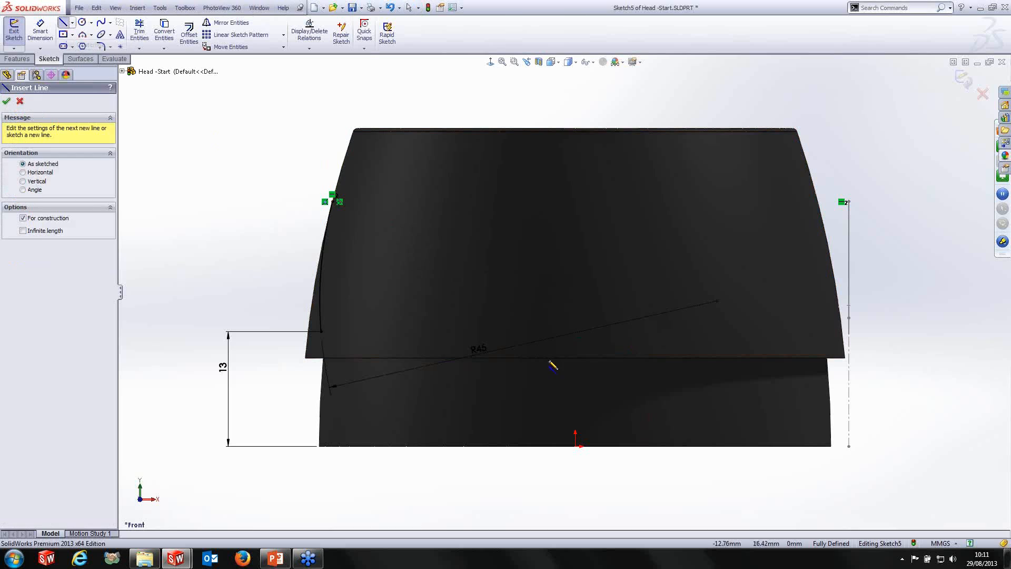
{"action": "left_click", "coordinate": [576, 447]}
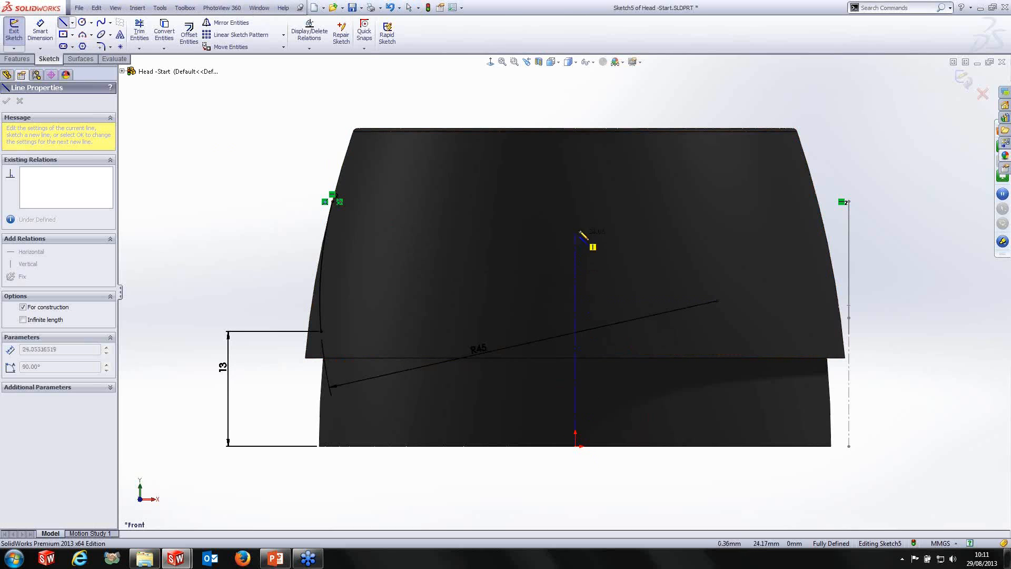
{"action": "left_click", "coordinate": [579, 242]}
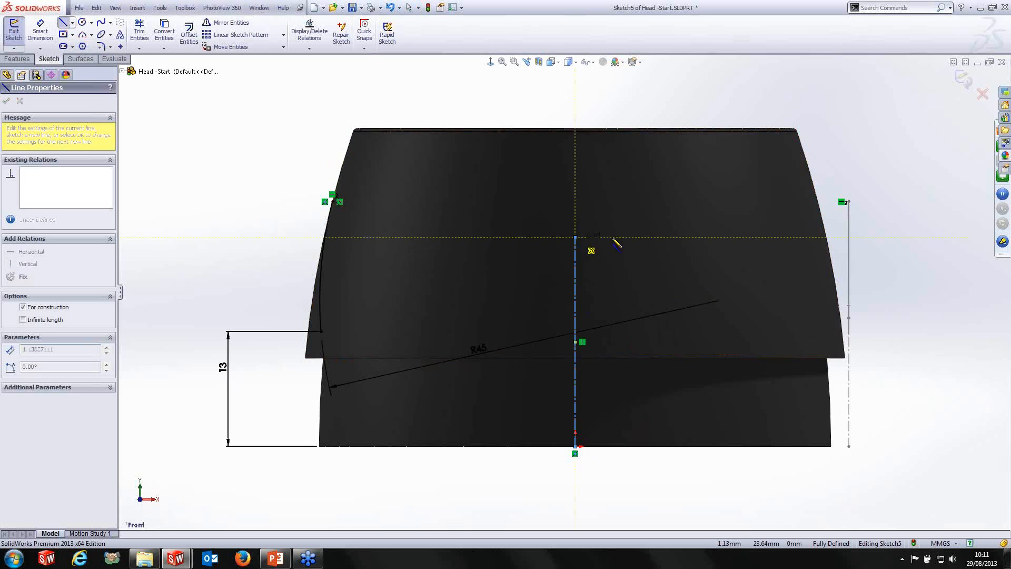
{"action": "key", "text": "Escape"}
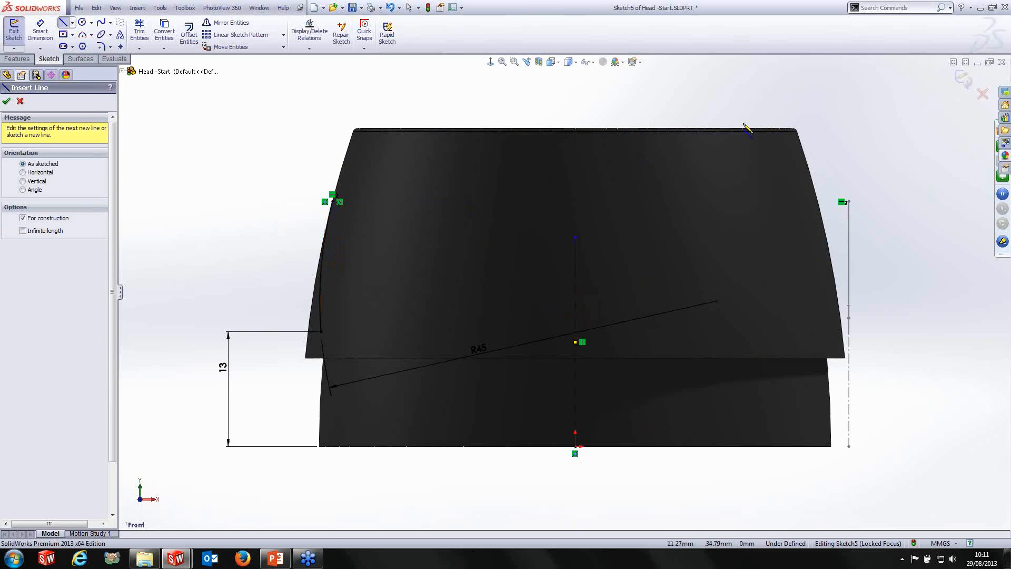
Finish the arc sketch and create a revolved surface from it, turning 360° about the vertical centreline.
{"action": "left_click", "coordinate": [969, 80]}
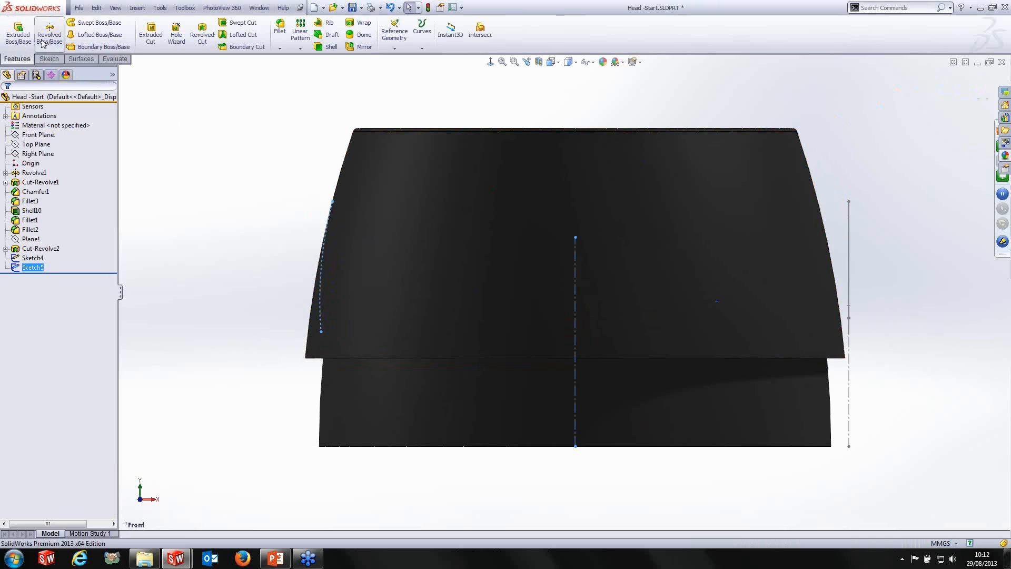
{"action": "left_click", "coordinate": [79, 59]}
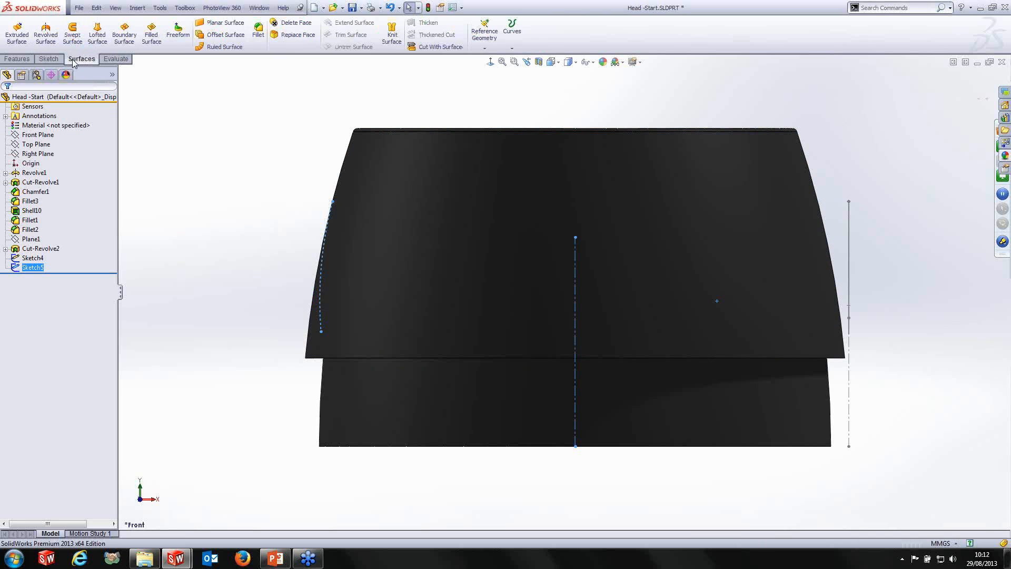
{"action": "left_click", "coordinate": [46, 36]}
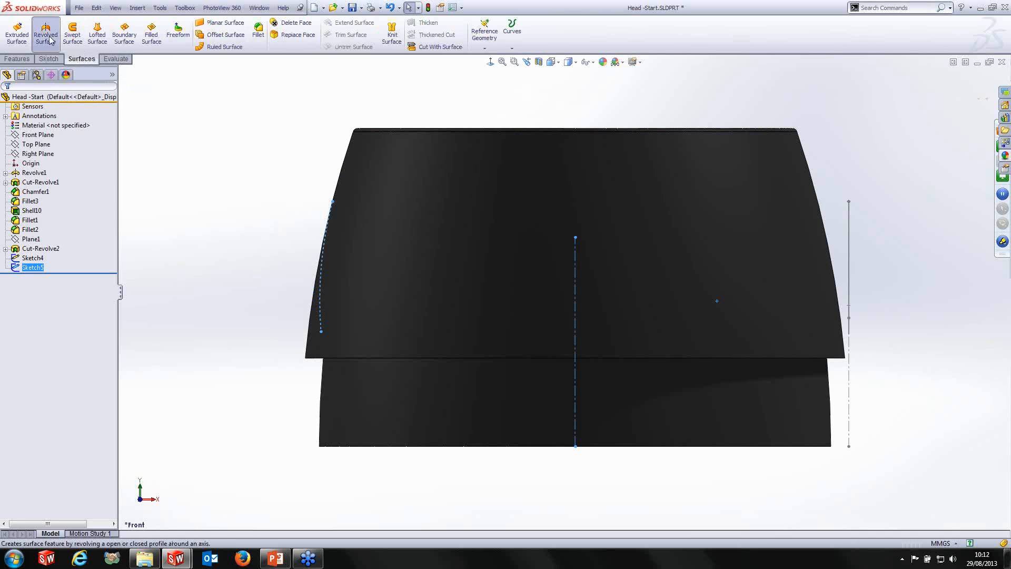
{"action": "middle_click_drag", "start_coordinate": [551, 191], "coordinate": [583, 243]}
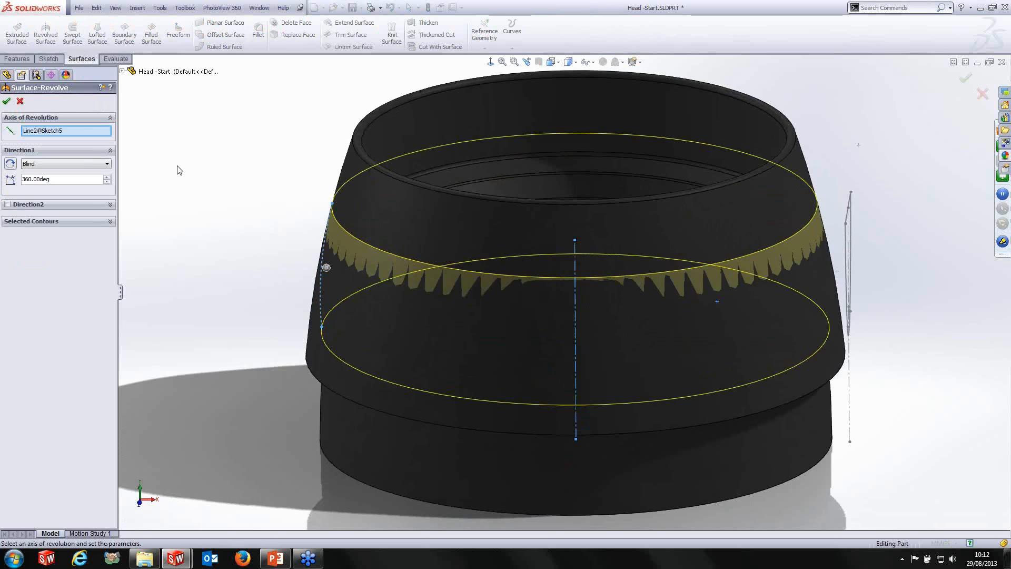
{"action": "left_click", "coordinate": [6, 102]}
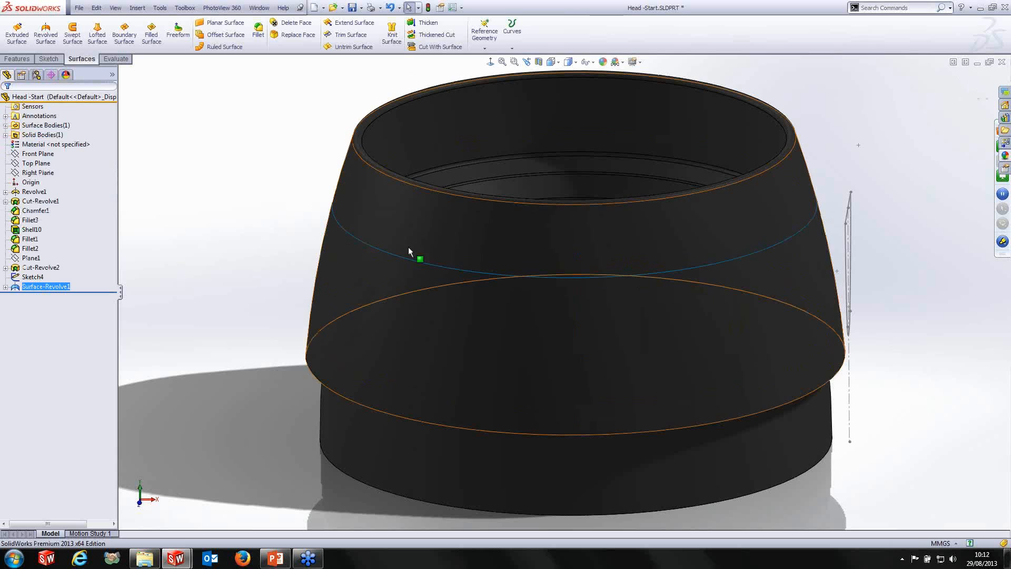
Start an extruded cut from the U-shaped profile in Sketch4 with the Up To Surface end condition.
{"action": "mouse_move", "coordinate": [810, 295]}
{"action": "middle_mouse_down"}
{"action": "mouse_move", "coordinate": [785, 242]}
{"action": "mouse_move", "coordinate": [747, 266]}
{"action": "middle_mouse_up"}
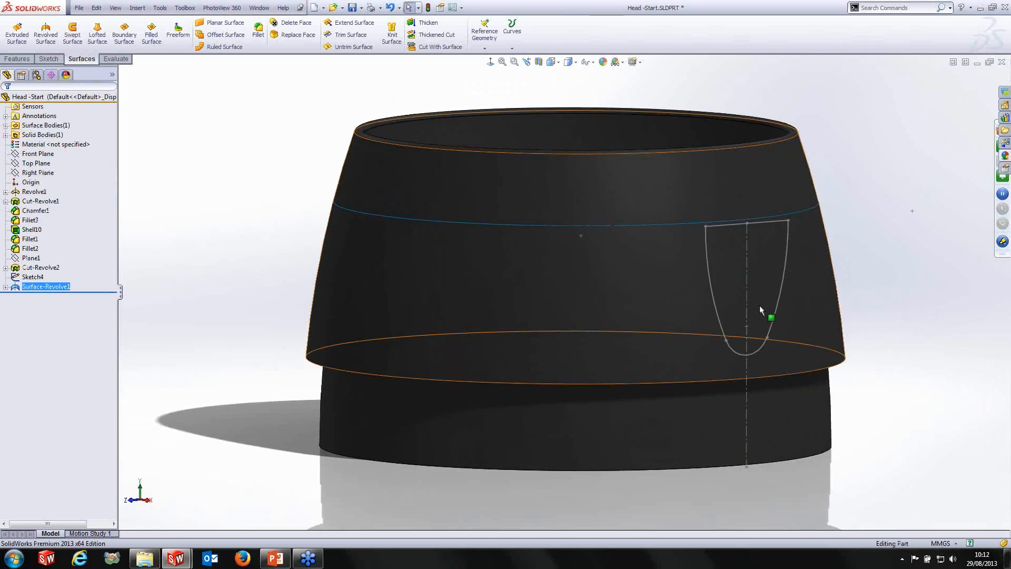
{"action": "scroll", "coordinate": [761, 306], "scroll_direction": "down", "scroll_amount": 2}
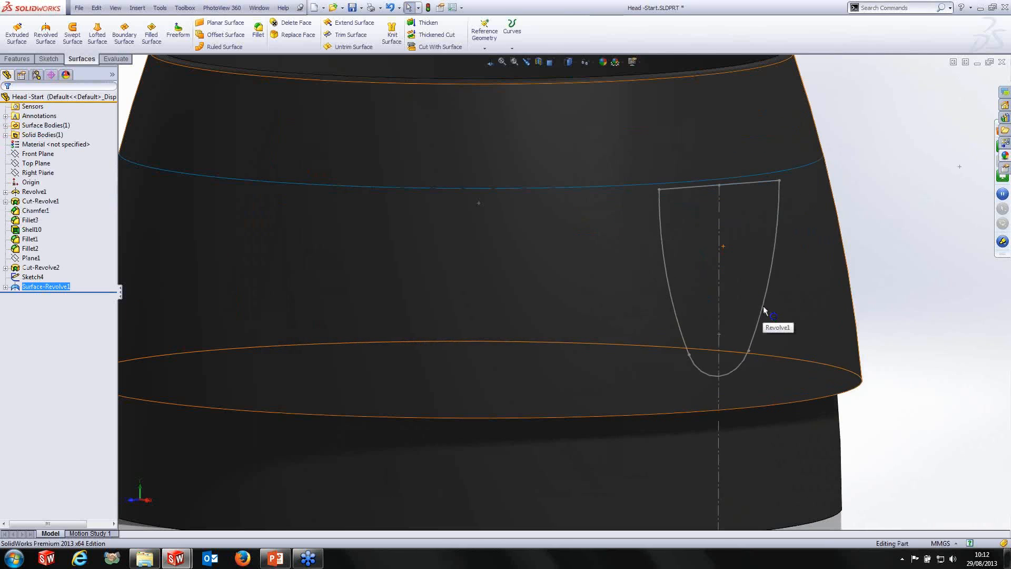
{"action": "left_click", "coordinate": [31, 276]}
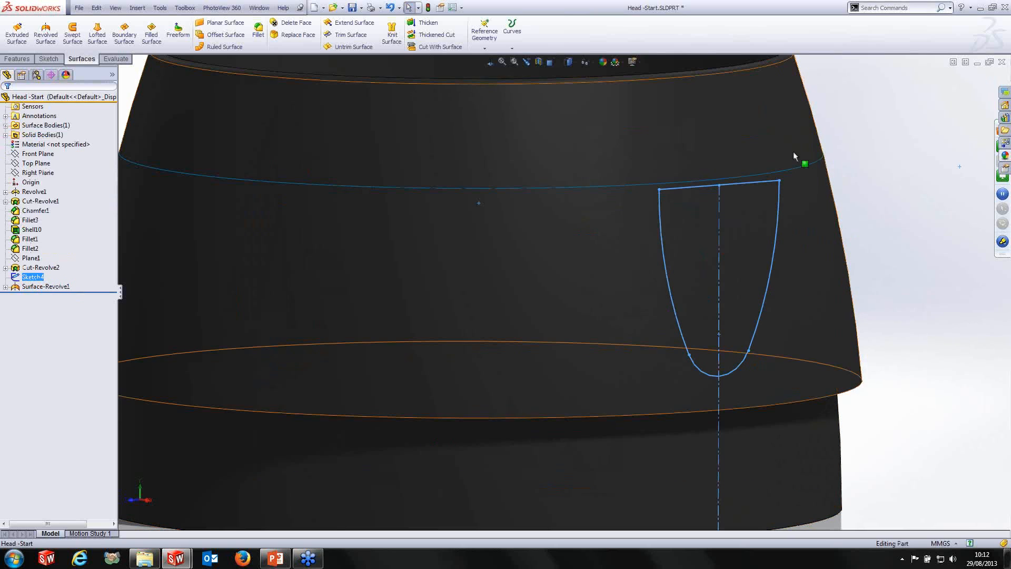
{"action": "left_click", "coordinate": [28, 58]}
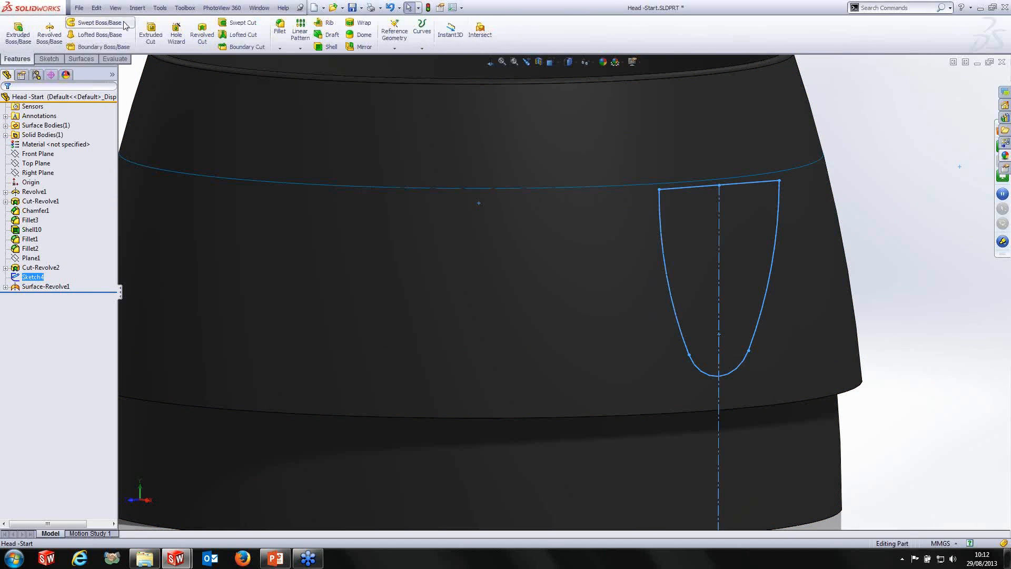
{"action": "left_click", "coordinate": [151, 33]}
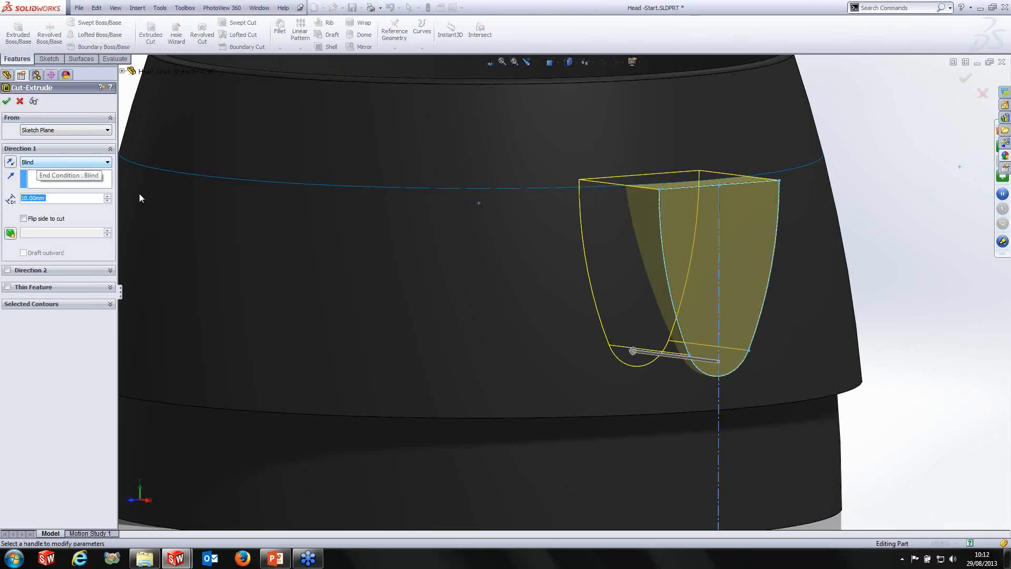
{"action": "left_click", "coordinate": [50, 162]}
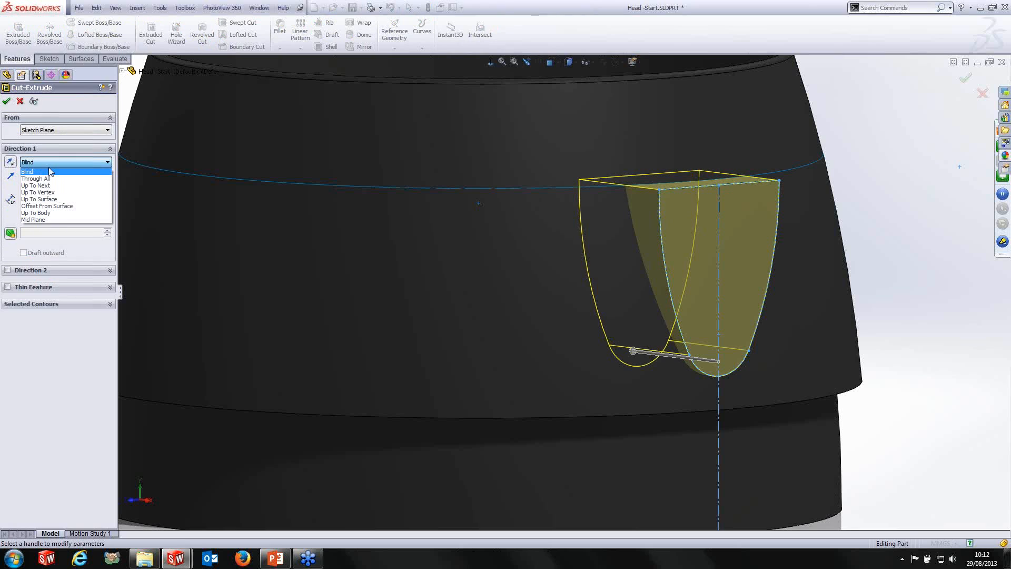
{"action": "left_click", "coordinate": [56, 203]}
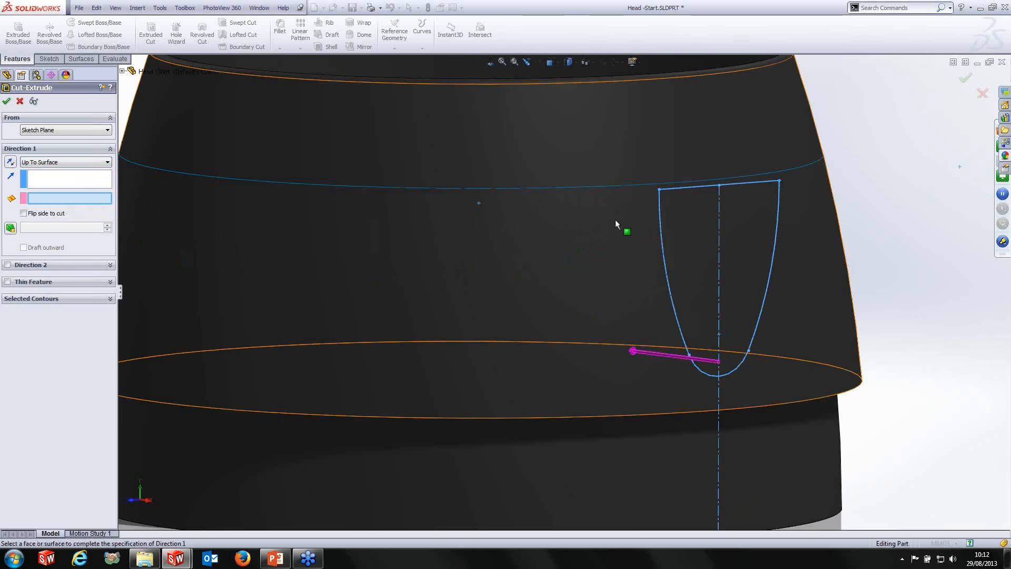
{"action": "right_click", "coordinate": [574, 229]}
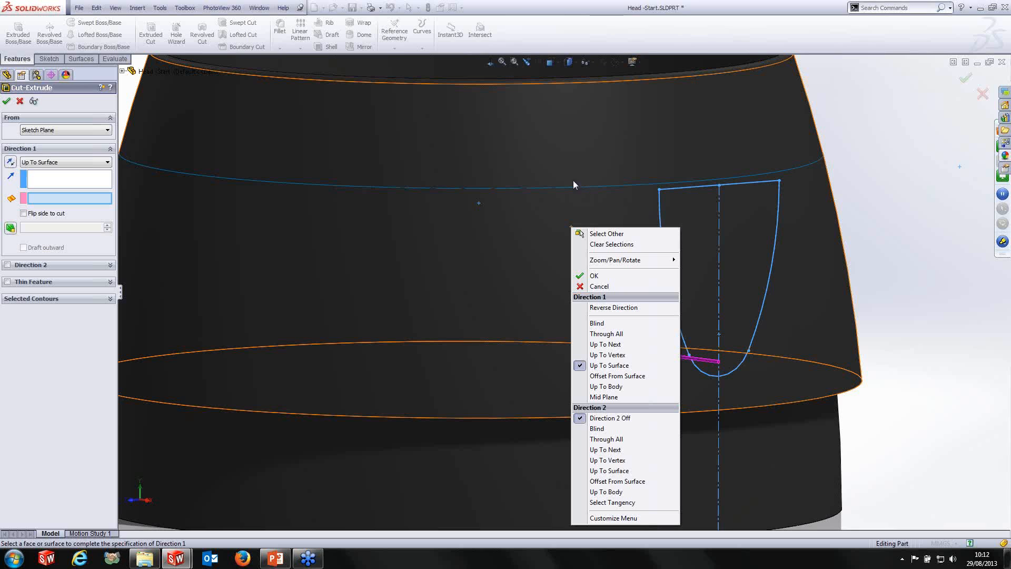
{"action": "left_click", "coordinate": [597, 323]}
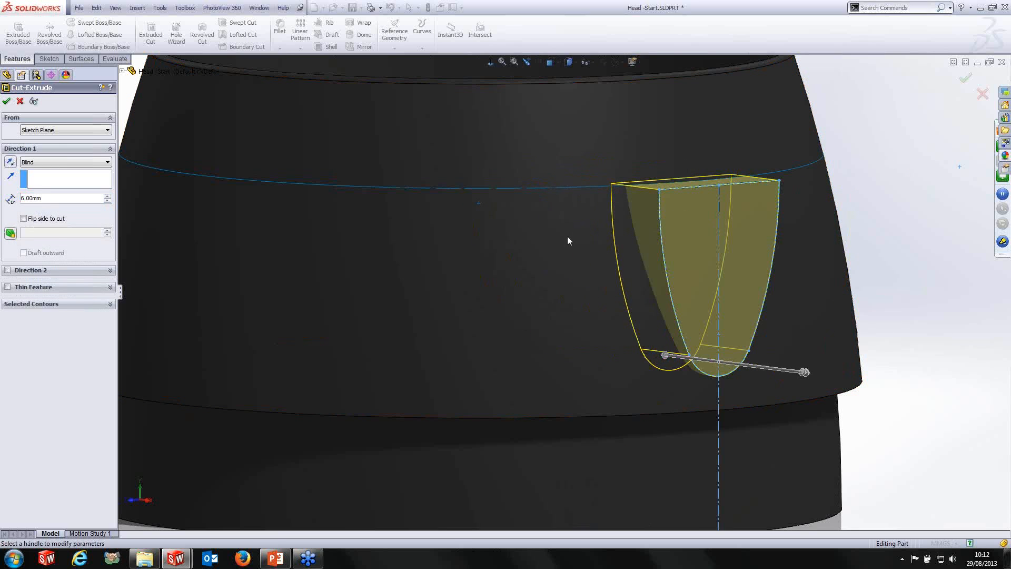
{"action": "left_click", "coordinate": [32, 161]}
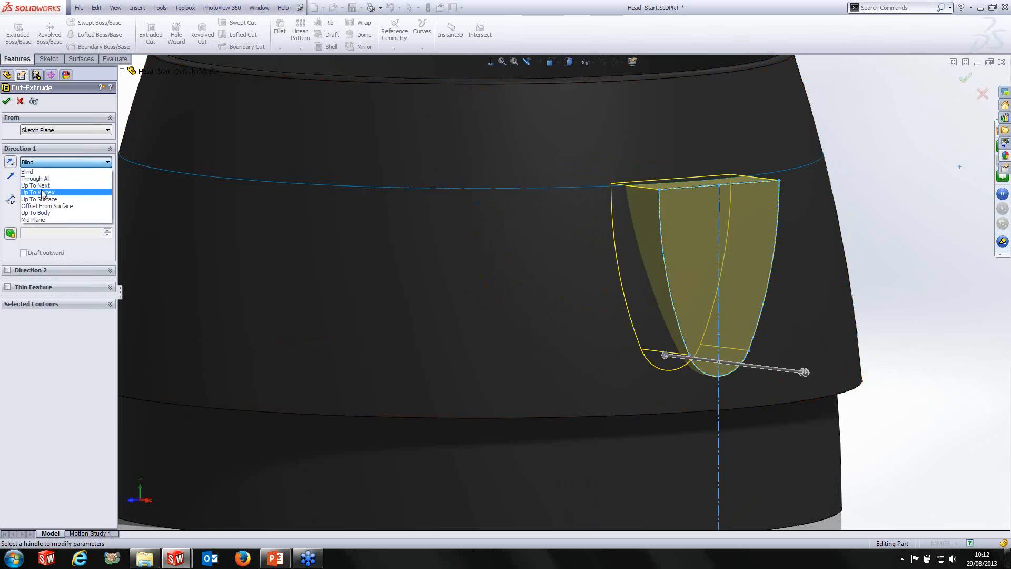
{"action": "left_click", "coordinate": [43, 199]}
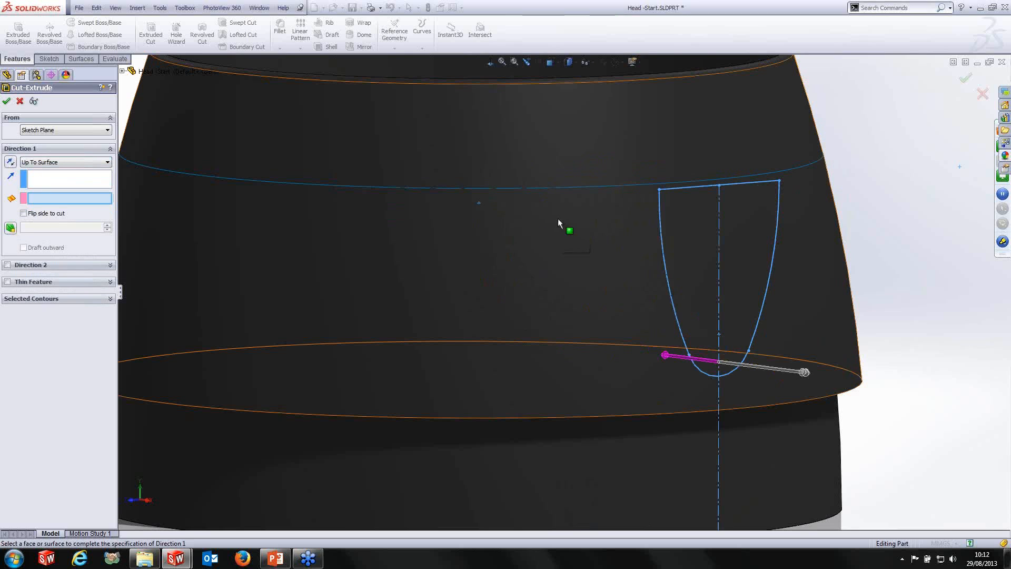
Pick the concealed face of the revolved surface as the cut's end surface and complete the recess cut.
{"action": "right_click", "coordinate": [577, 223]}
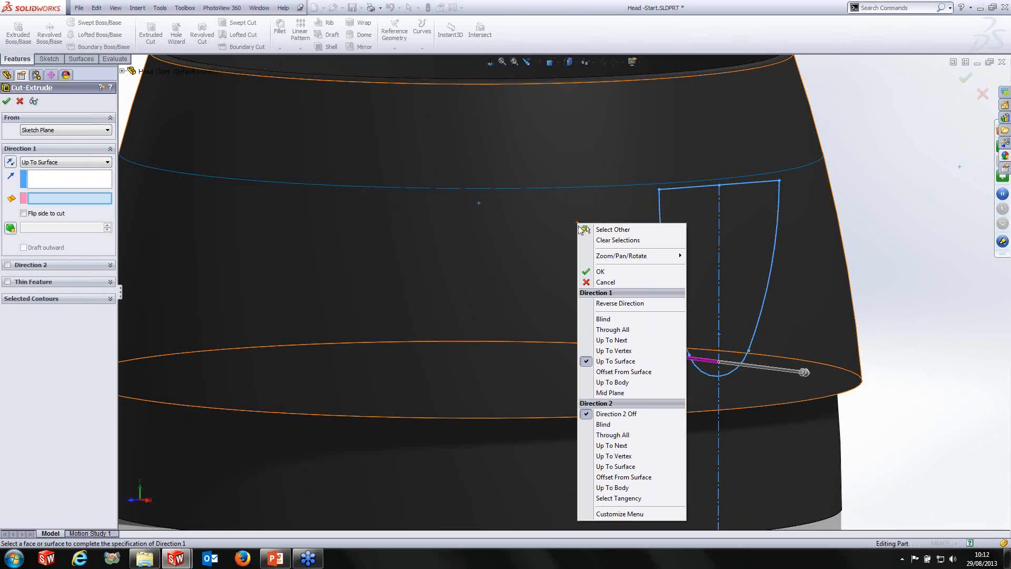
{"action": "left_click", "coordinate": [620, 230]}
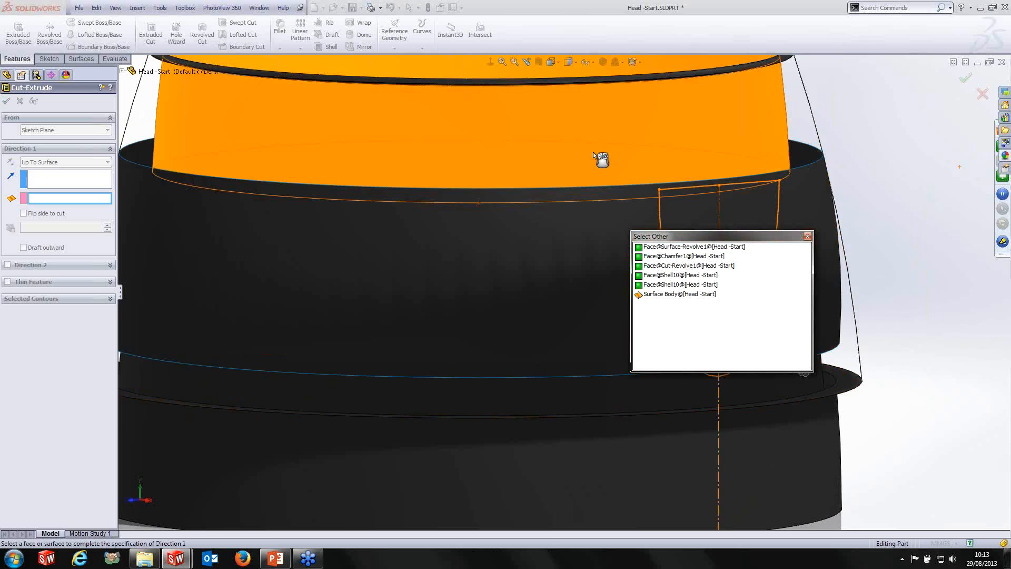
{"action": "right_click", "coordinate": [603, 138]}
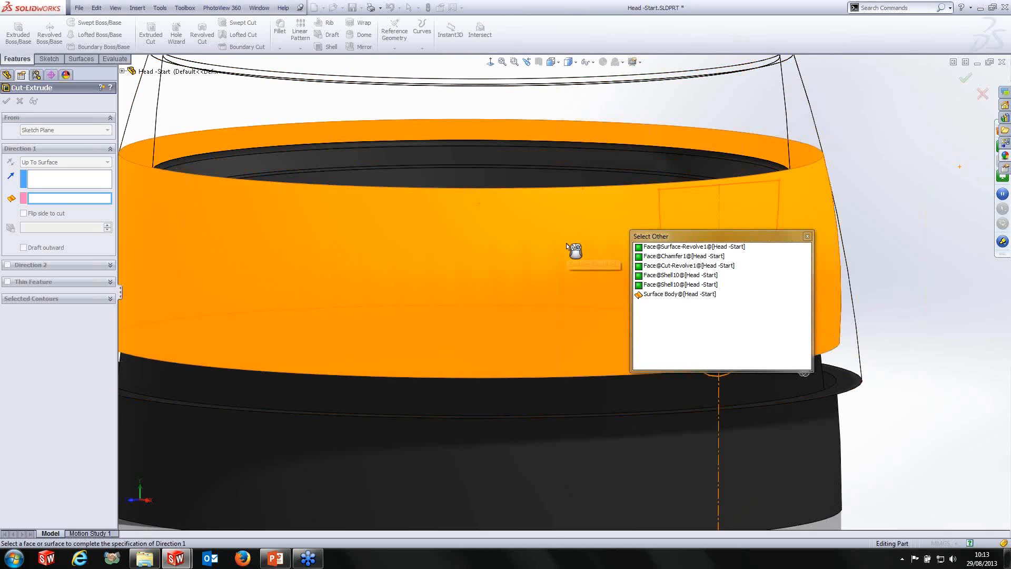
{"action": "left_click", "coordinate": [567, 273]}
{"action": "middle_click_drag", "start_coordinate": [697, 303], "coordinate": [779, 287]}
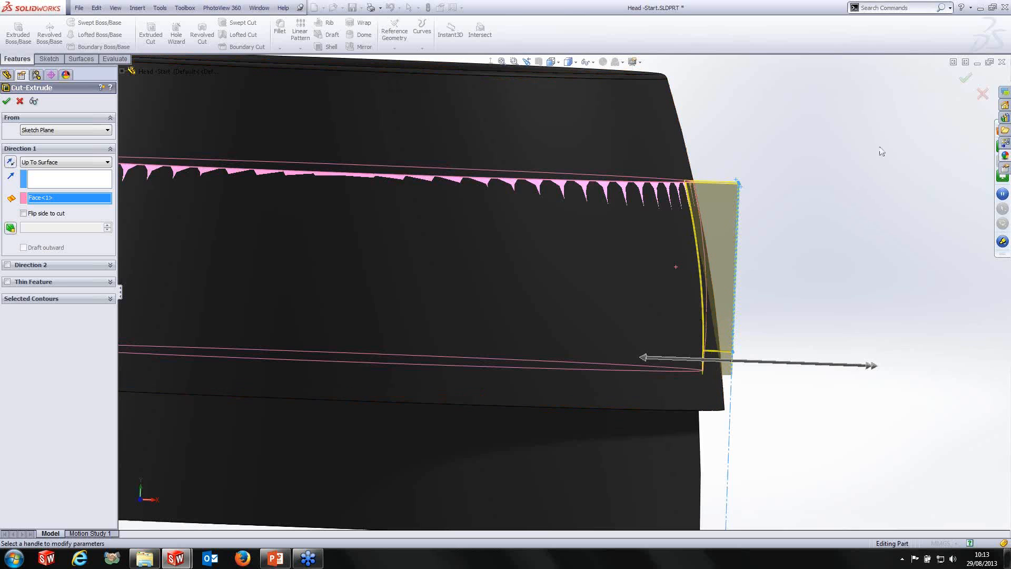
{"action": "left_click", "coordinate": [963, 80]}
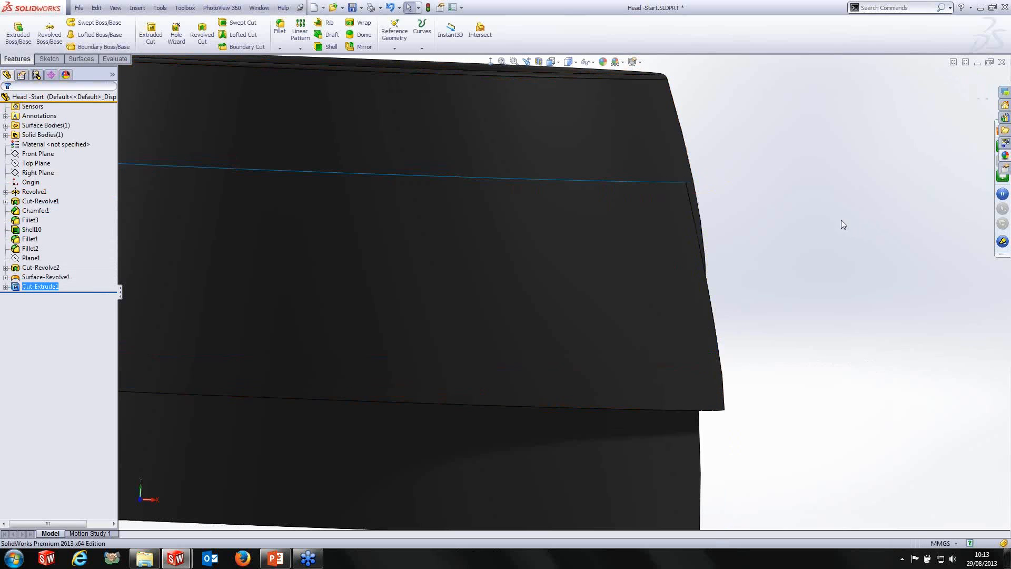
Hide the Surface-Revolve1 surface body so that only the solid head with its recess is displayed.
{"action": "middle_click_drag", "start_coordinate": [804, 226], "coordinate": [736, 250]}
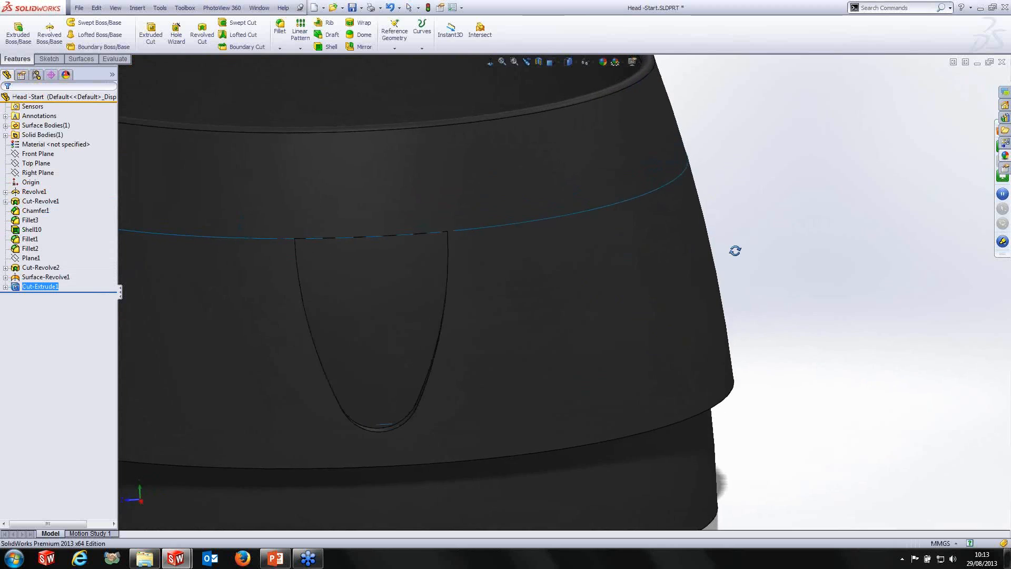
{"action": "middle_click_drag", "start_coordinate": [535, 373], "coordinate": [681, 269], "text": "ctrl"}
{"action": "scroll", "coordinate": [501, 304], "scroll_direction": "down", "scroll_amount": 1}
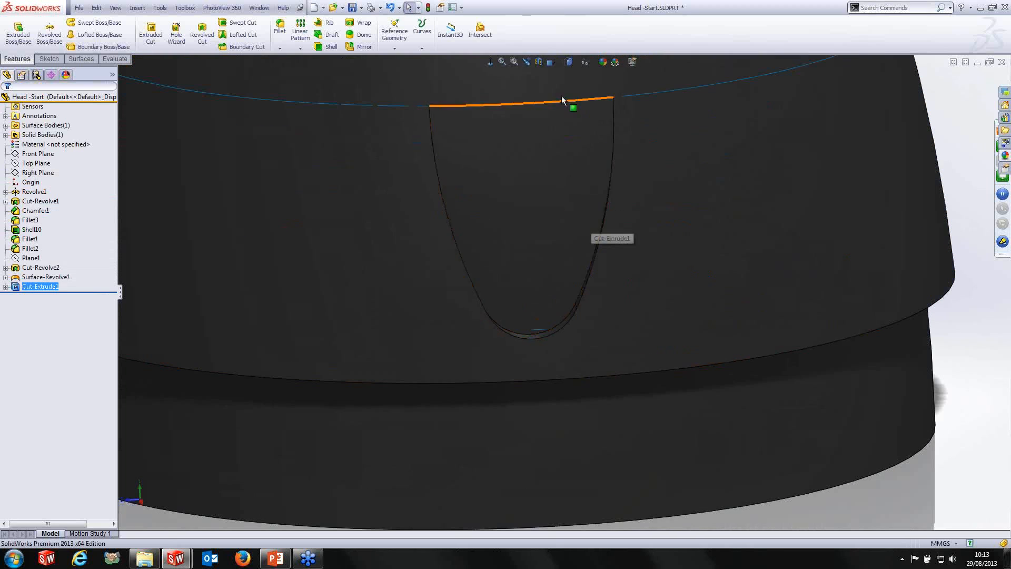
{"action": "left_click", "coordinate": [5, 125]}
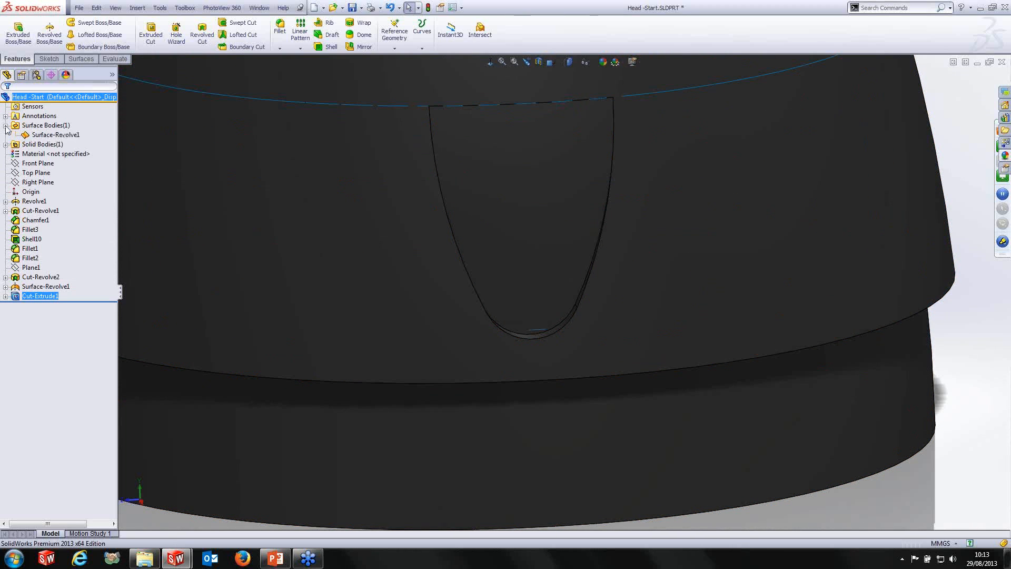
{"action": "left_click", "coordinate": [50, 136]}
{"action": "right_click", "coordinate": [51, 137]}
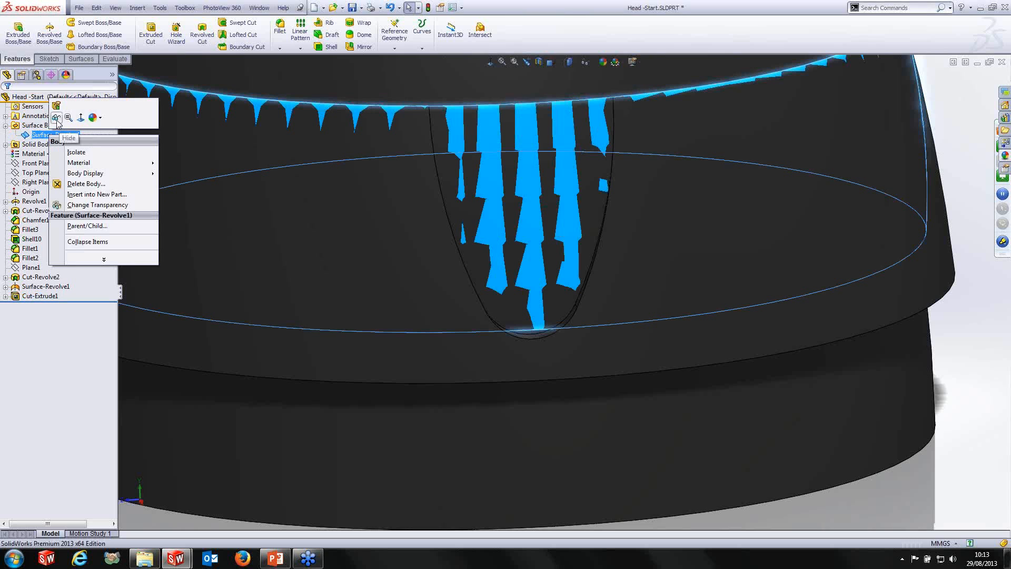
{"action": "left_click", "coordinate": [56, 118]}
{"action": "left_click", "coordinate": [946, 93]}
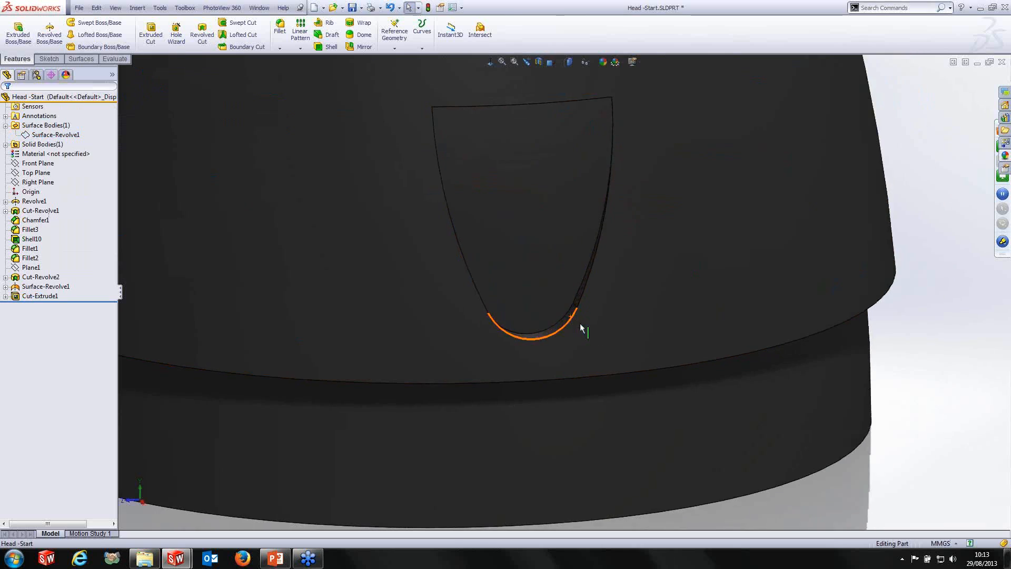
Start a parting-line Draft feature for the side walls of the U-shaped recess.
{"action": "scroll", "coordinate": [569, 316], "scroll_direction": "down", "scroll_amount": 3}
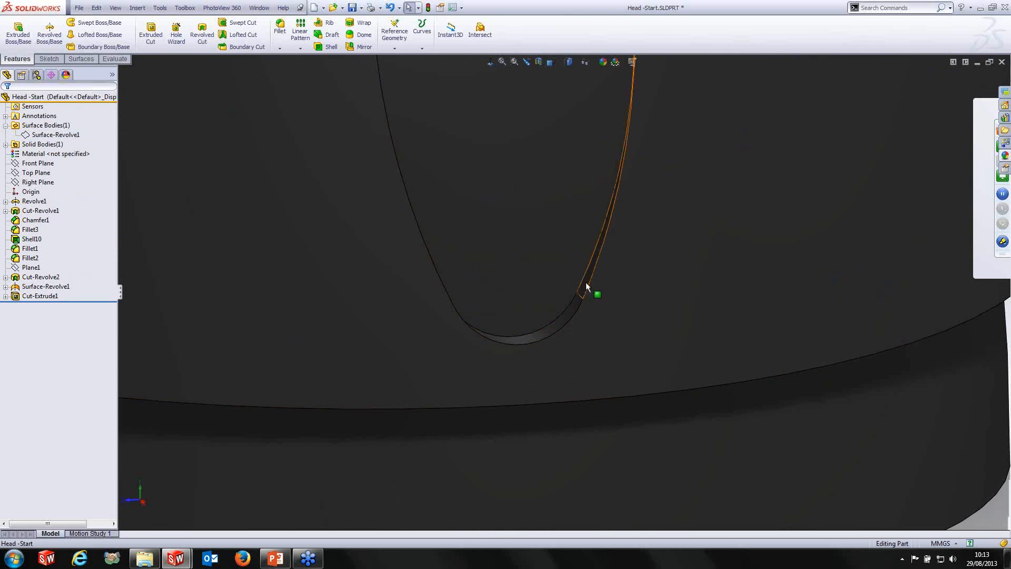
{"action": "left_click", "coordinate": [532, 271]}
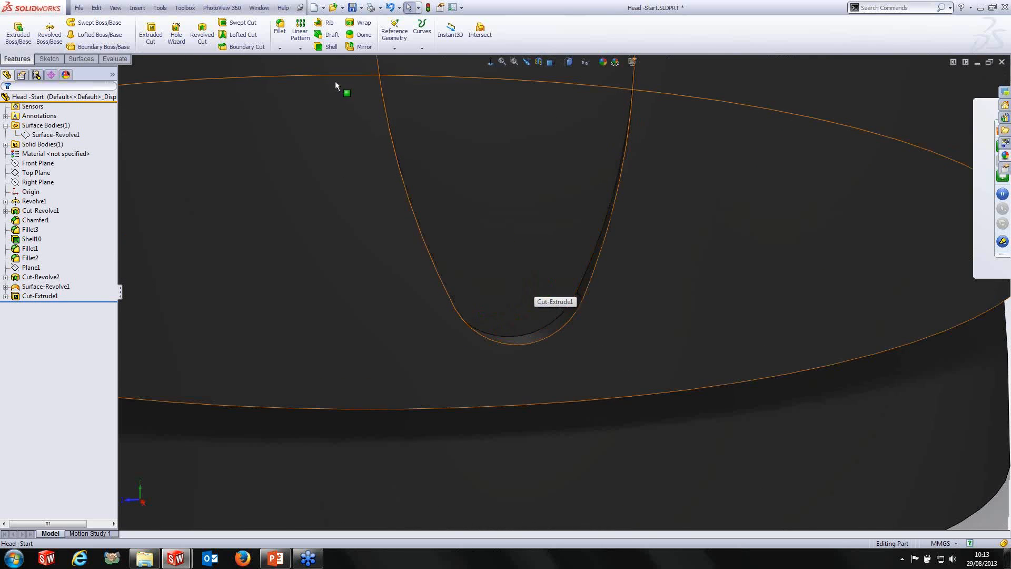
{"action": "left_click", "coordinate": [327, 35]}
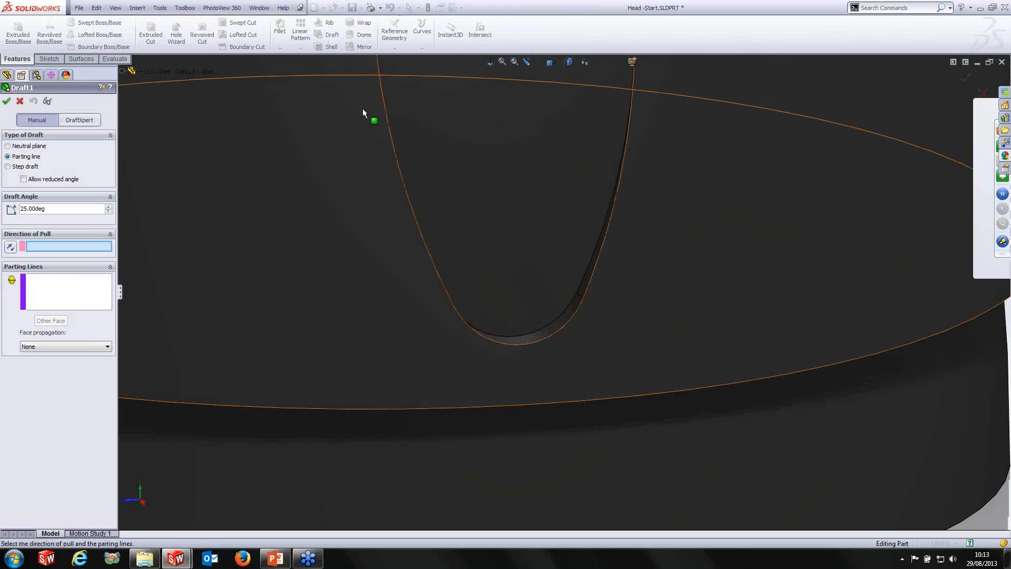
{"action": "left_click", "coordinate": [10, 147]}
{"action": "scroll", "coordinate": [504, 235], "scroll_direction": "up", "scroll_amount": 5}
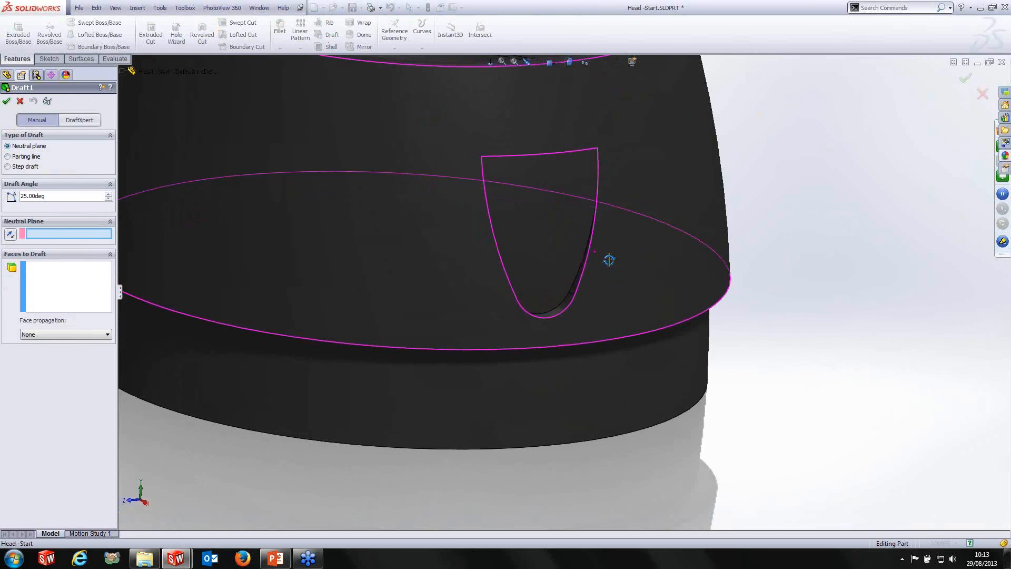
{"action": "middle_click_drag", "start_coordinate": [608, 260], "coordinate": [750, 258]}
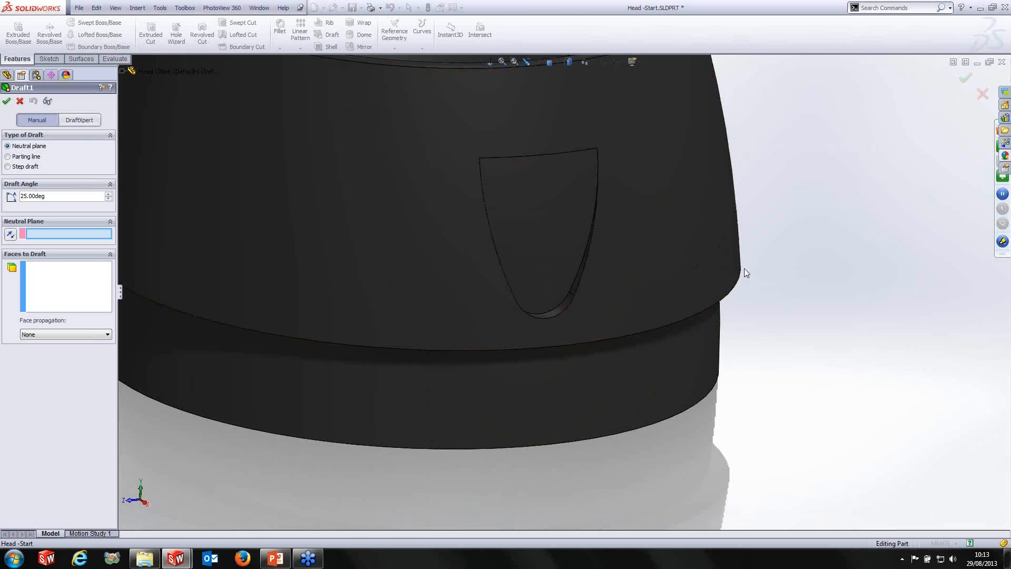
{"action": "left_click", "coordinate": [27, 157]}
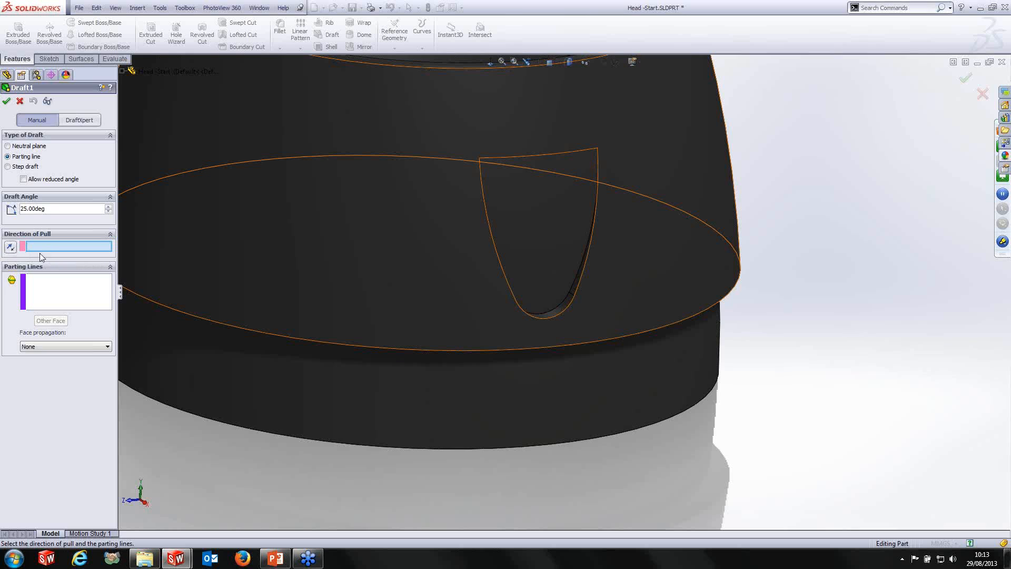
Set Plane1 from the feature tree as the draft's direction of pull.
{"action": "left_click", "coordinate": [123, 70]}
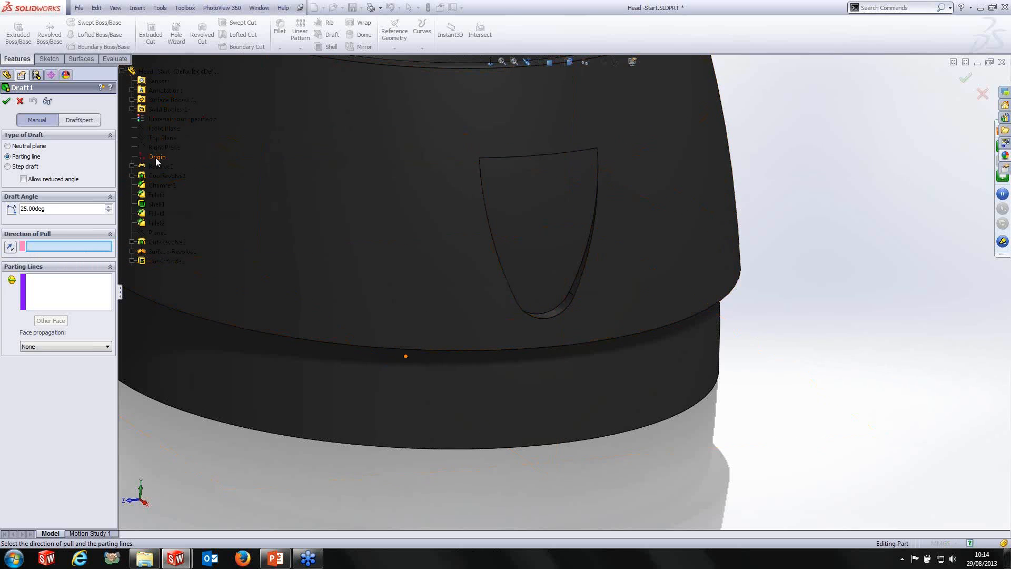
{"action": "middle_click_drag", "start_coordinate": [485, 218], "coordinate": [699, 244]}
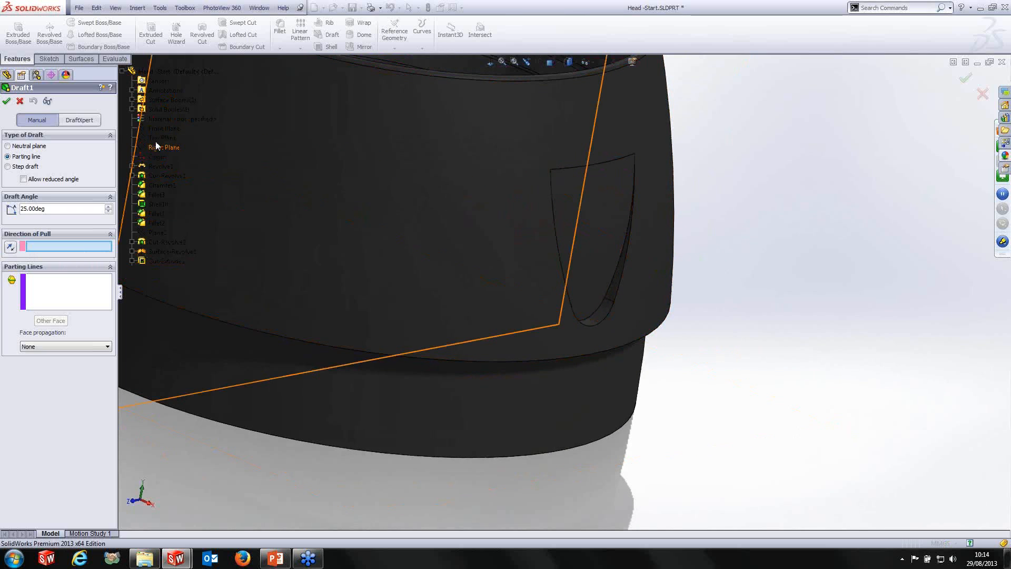
{"action": "left_click", "coordinate": [155, 234]}
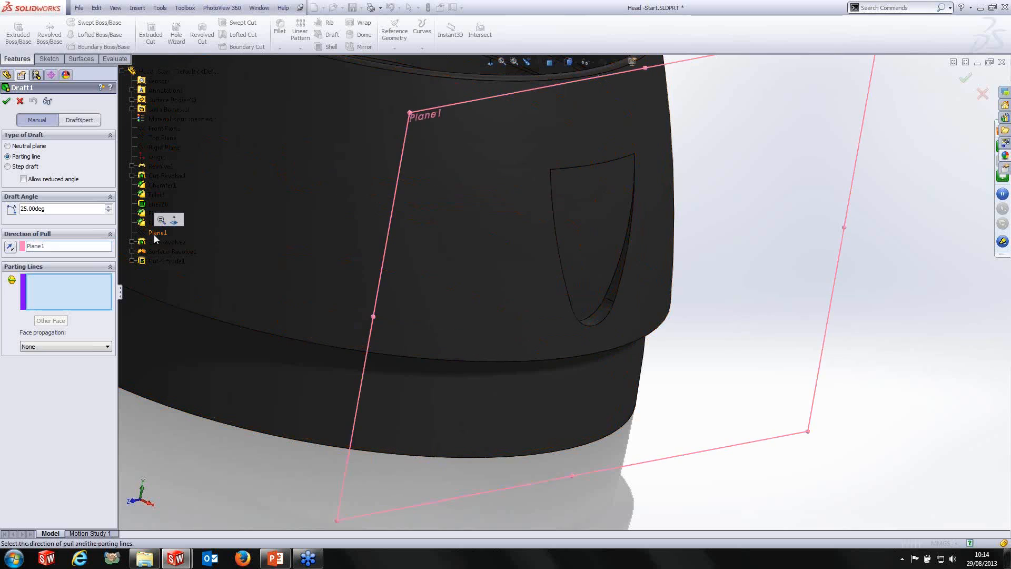
Select the two side edges and the rounded bottom edge of the U-shaped recess outline as the draft's parting lines.
{"action": "mouse_move", "coordinate": [778, 302]}
{"action": "middle_mouse_down"}
{"action": "mouse_move", "coordinate": [796, 302]}
{"action": "mouse_move", "coordinate": [772, 304]}
{"action": "middle_mouse_up"}
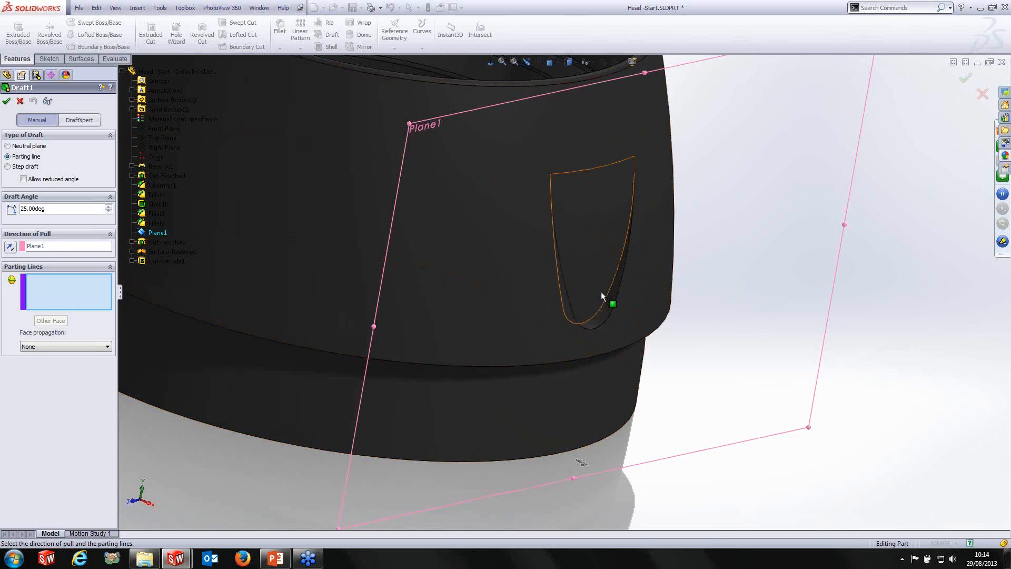
{"action": "left_click", "coordinate": [629, 266]}
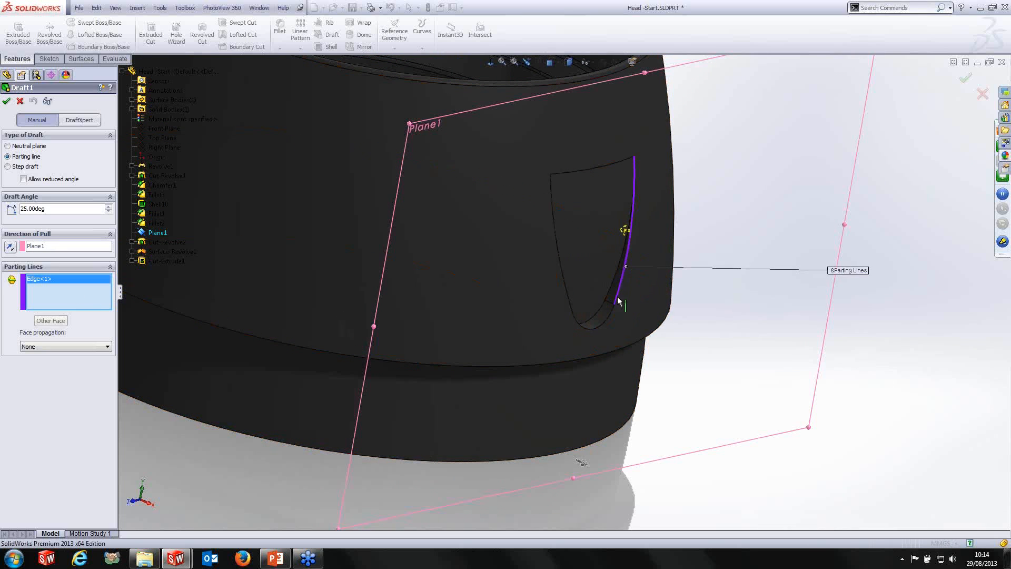
{"action": "left_click", "coordinate": [576, 309]}
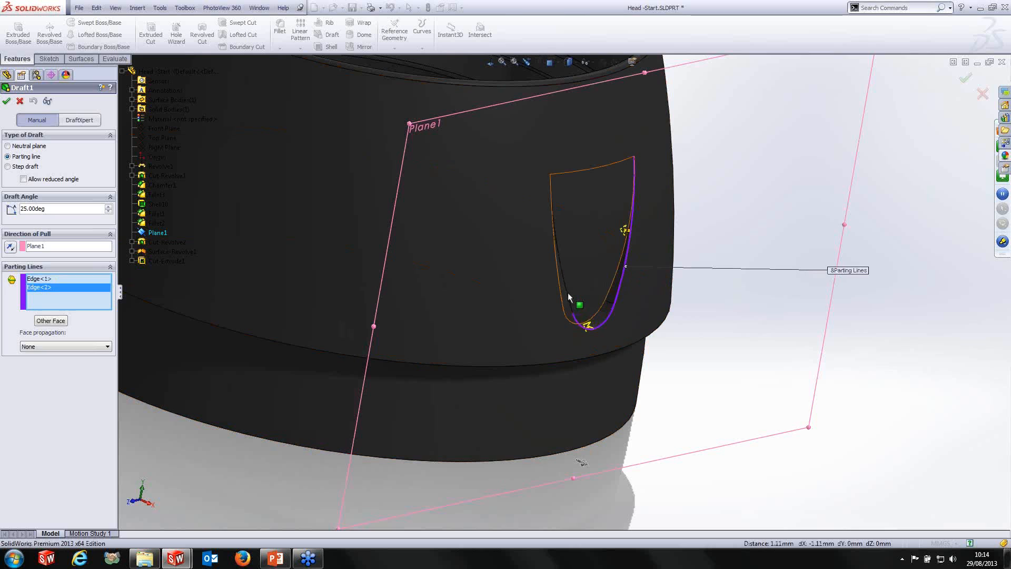
{"action": "left_click", "coordinate": [572, 310]}
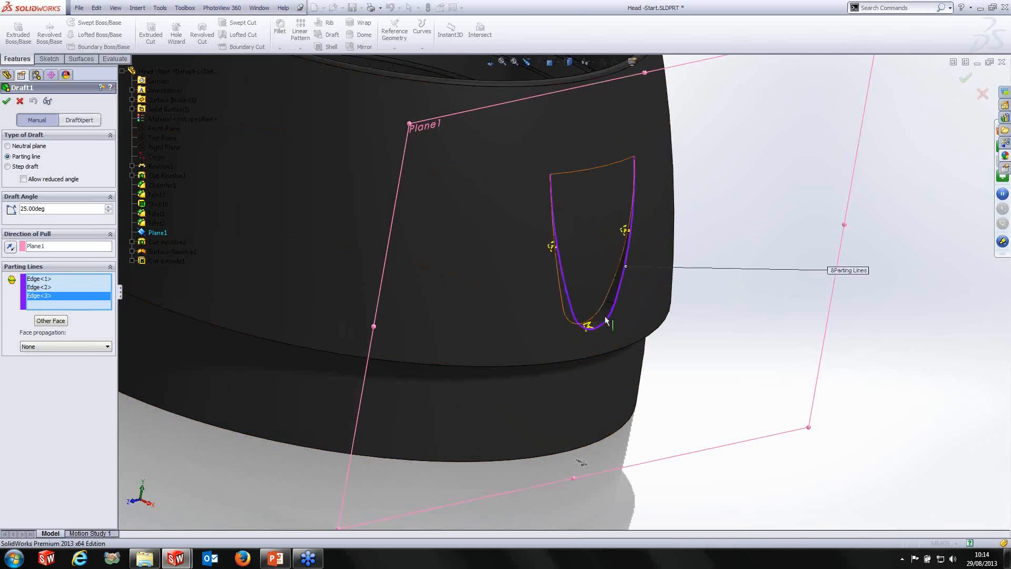
{"action": "middle_click_drag", "start_coordinate": [606, 321], "coordinate": [576, 290]}
{"action": "scroll", "coordinate": [630, 294], "scroll_direction": "down", "scroll_amount": 5}
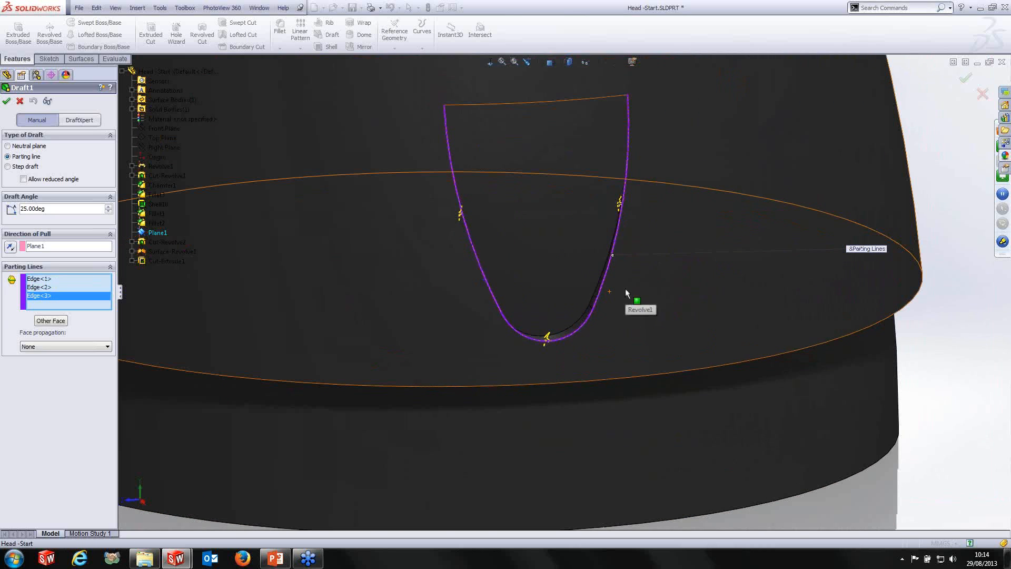
Inspect the draft in a detailed preview, briefly highlighting new or modified faces, and complete the 25-degree parting-line draft.
{"action": "double_click", "coordinate": [54, 209]}
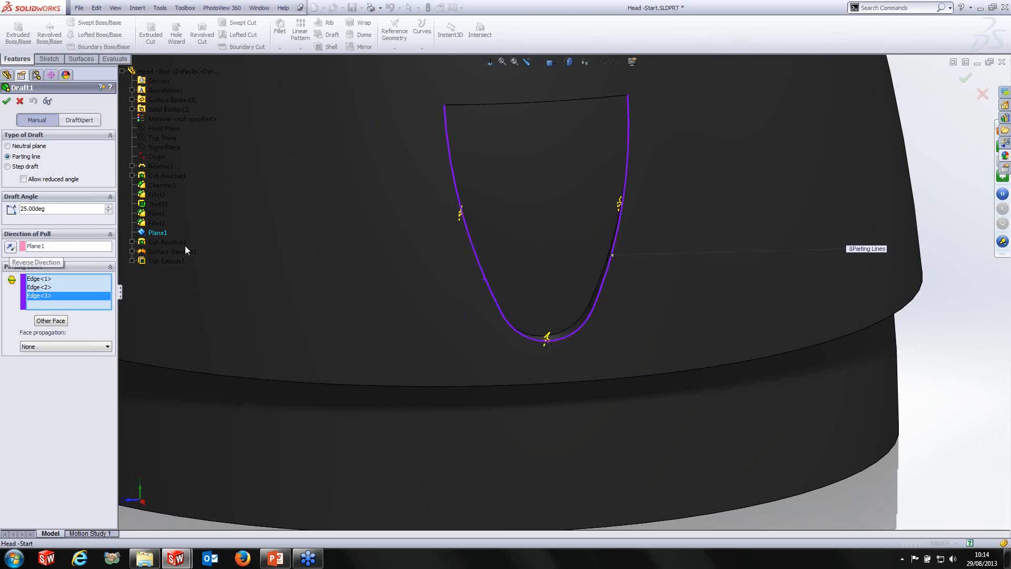
{"action": "left_click", "coordinate": [47, 103]}
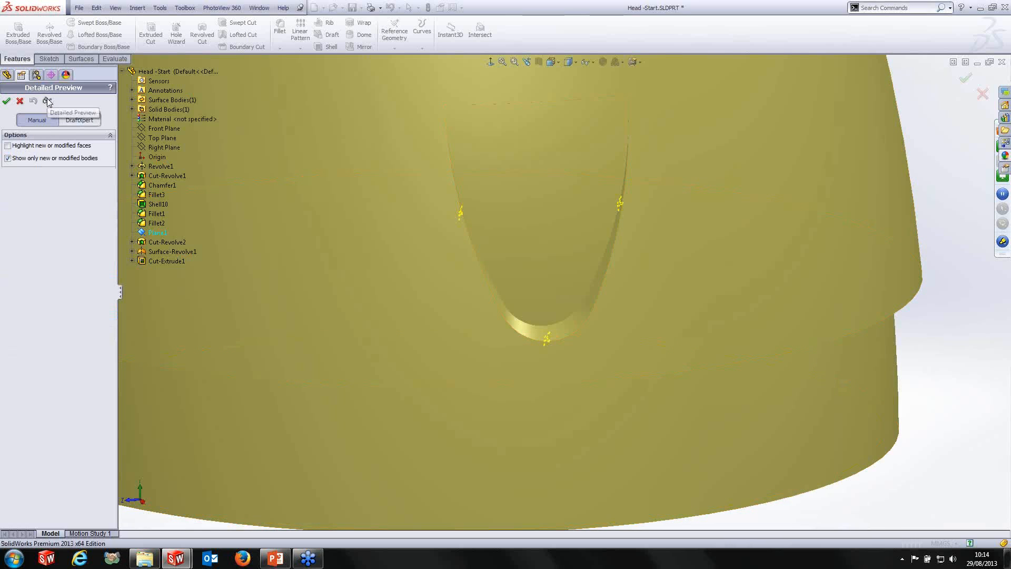
{"action": "left_click", "coordinate": [41, 146]}
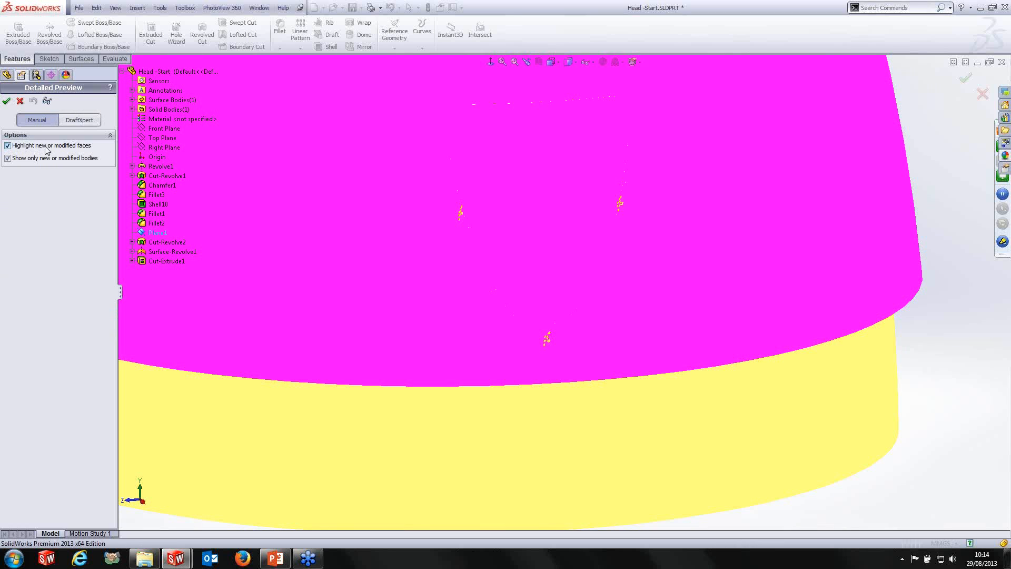
{"action": "left_click", "coordinate": [72, 147]}
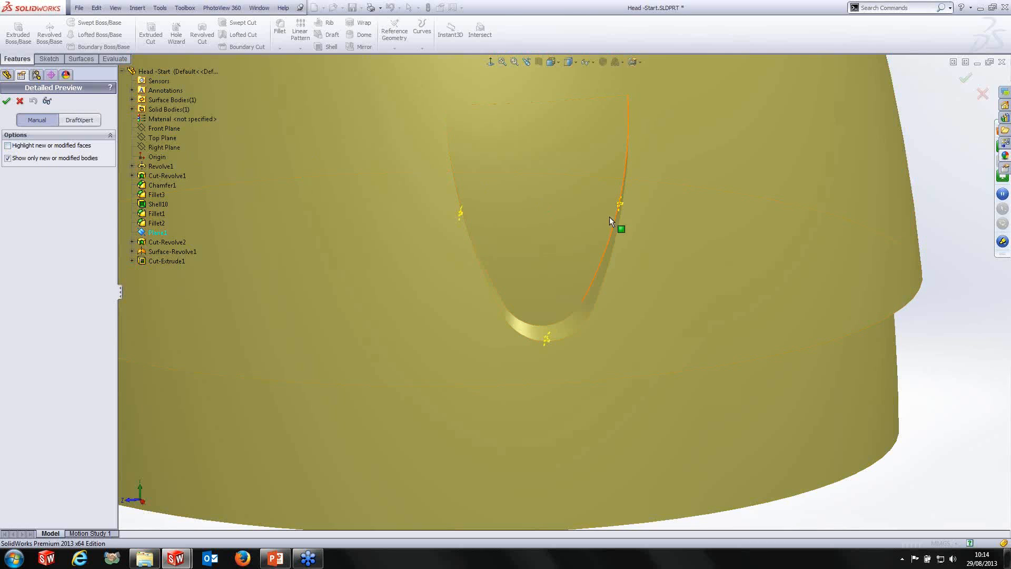
{"action": "mouse_move", "coordinate": [641, 259]}
{"action": "middle_mouse_down"}
{"action": "mouse_move", "coordinate": [659, 277]}
{"action": "mouse_move", "coordinate": [643, 257]}
{"action": "middle_mouse_up"}
{"action": "left_click", "coordinate": [47, 102]}
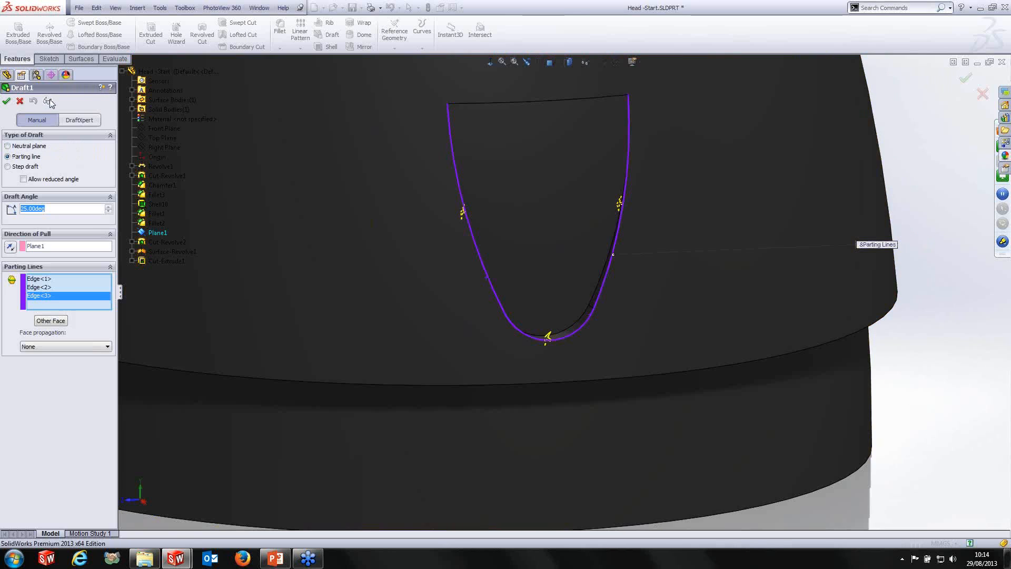
{"action": "scroll", "coordinate": [563, 251], "scroll_direction": "up", "scroll_amount": 4}
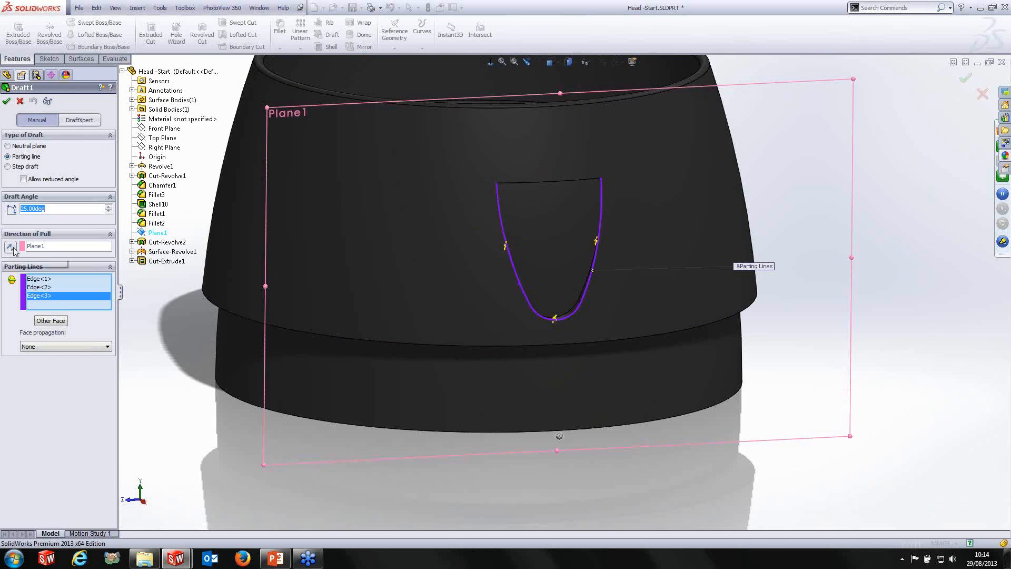
{"action": "left_click", "coordinate": [5, 101]}
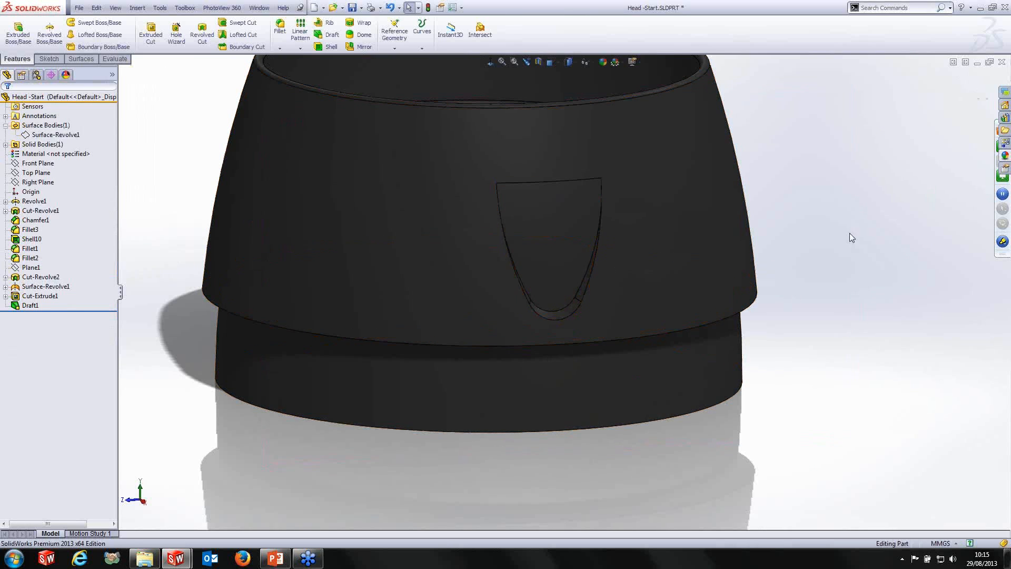
Add a 0.5 mm constant-radius fillet along the outer and inner U-shaped edges of the drafted recess.
{"action": "scroll", "coordinate": [573, 304], "scroll_direction": "down", "scroll_amount": 2}
{"action": "scroll", "coordinate": [573, 303], "scroll_direction": "down", "scroll_amount": 1}
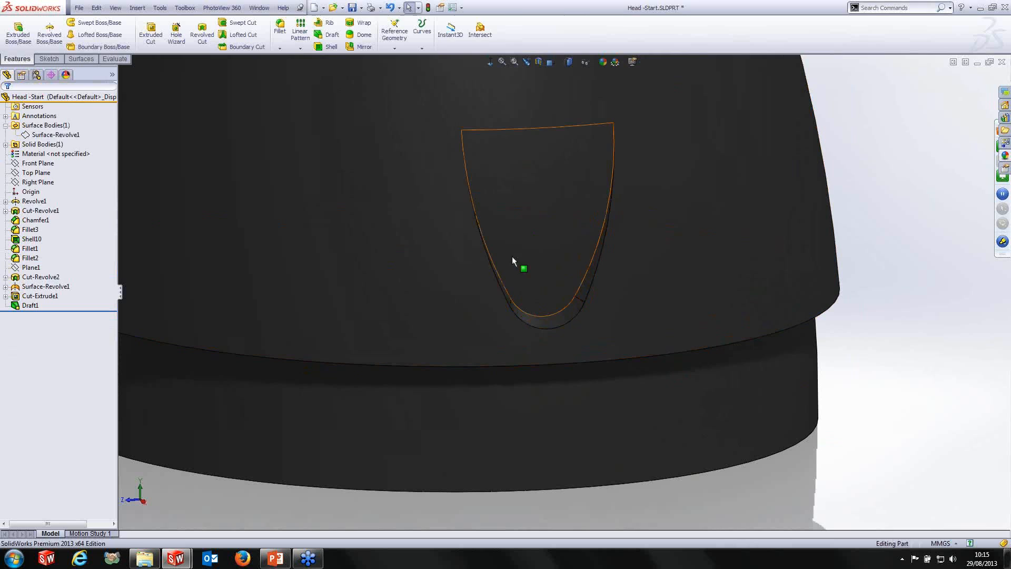
{"action": "left_click", "coordinate": [596, 281]}
{"action": "left_click", "coordinate": [674, 251]}
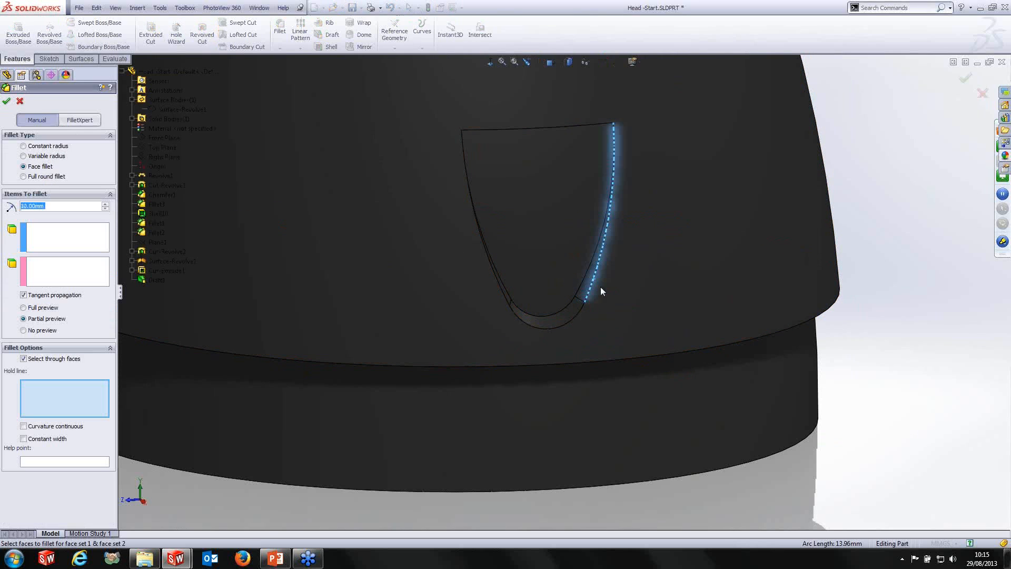
{"action": "left_click", "coordinate": [50, 147]}
{"action": "left_click", "coordinate": [585, 285]}
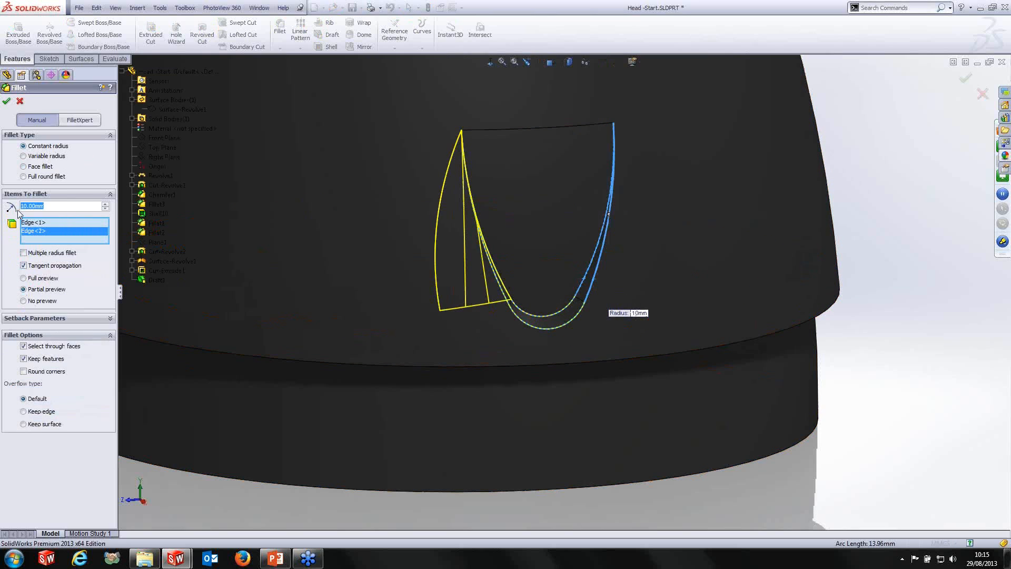
{"action": "type", "text": "0.5"}
{"action": "key", "text": "Return"}
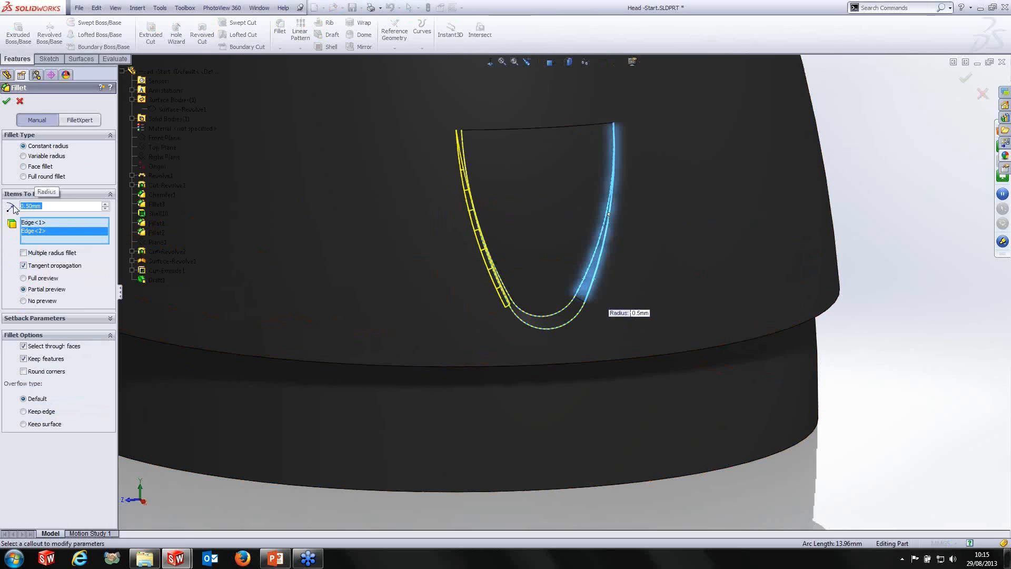
{"action": "left_click", "coordinate": [7, 102]}
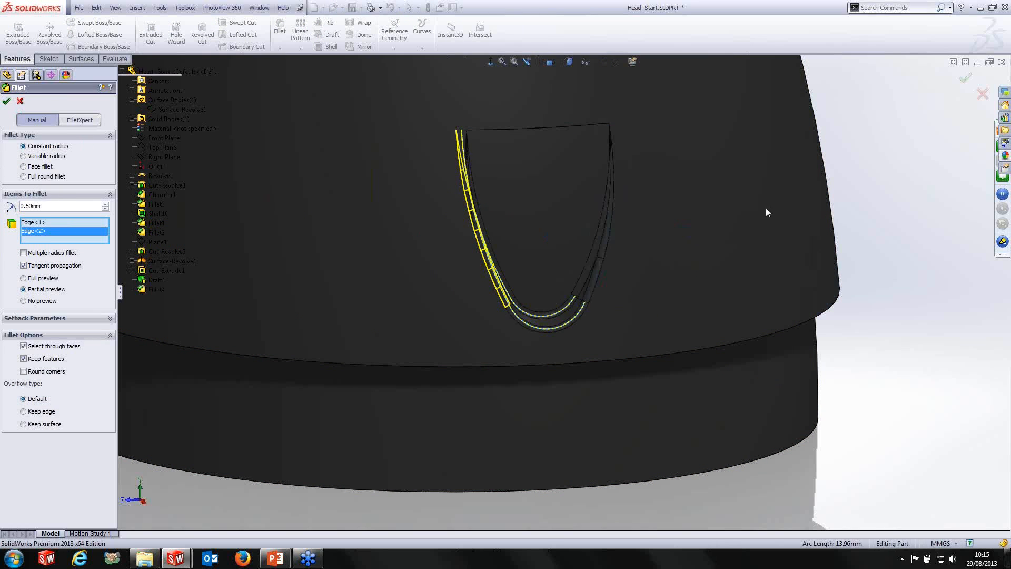
{"action": "left_click", "coordinate": [932, 182]}
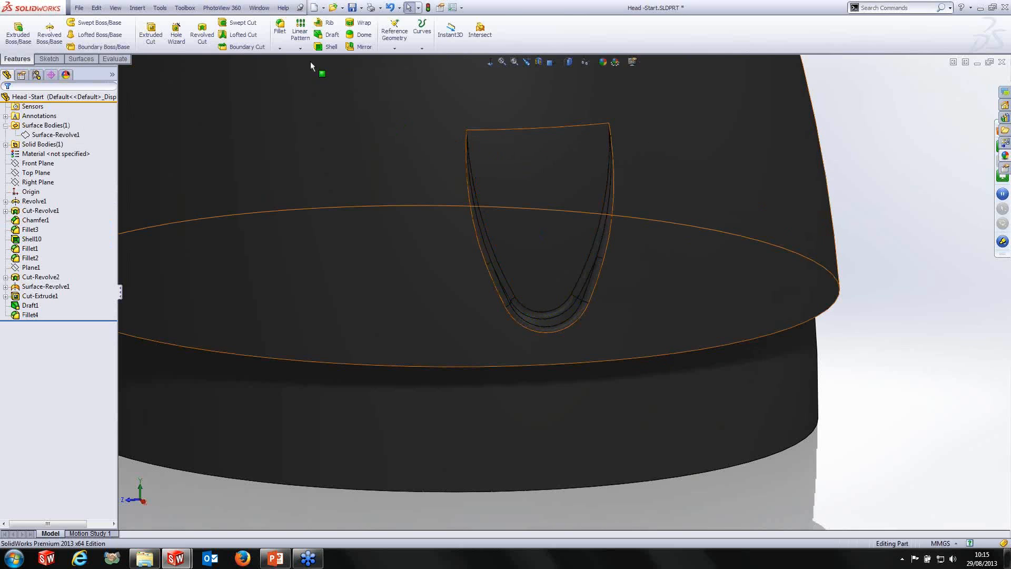
Start a Circular Pattern, show the axes, and set the head's central axis as the pattern axis.
{"action": "left_click", "coordinate": [300, 49]}
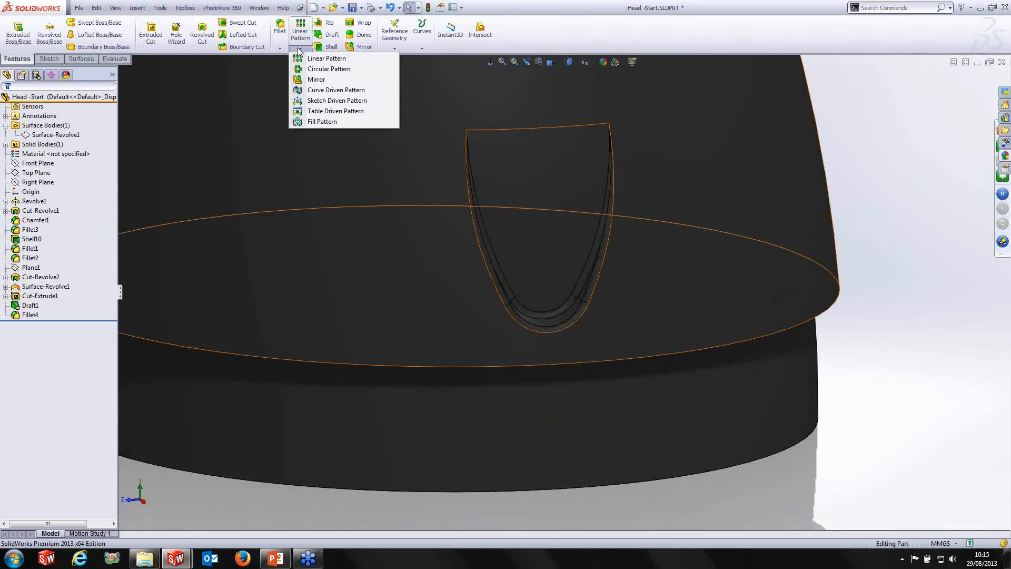
{"action": "left_click", "coordinate": [315, 71]}
{"action": "scroll", "coordinate": [489, 181], "scroll_direction": "up", "scroll_amount": 4}
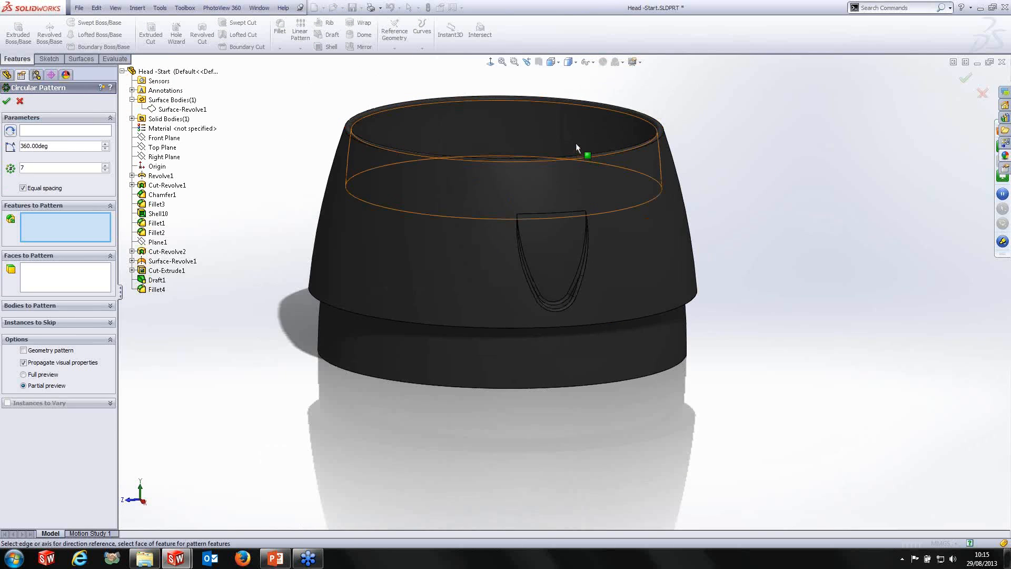
{"action": "middle_click_drag", "start_coordinate": [576, 143], "coordinate": [574, 173]}
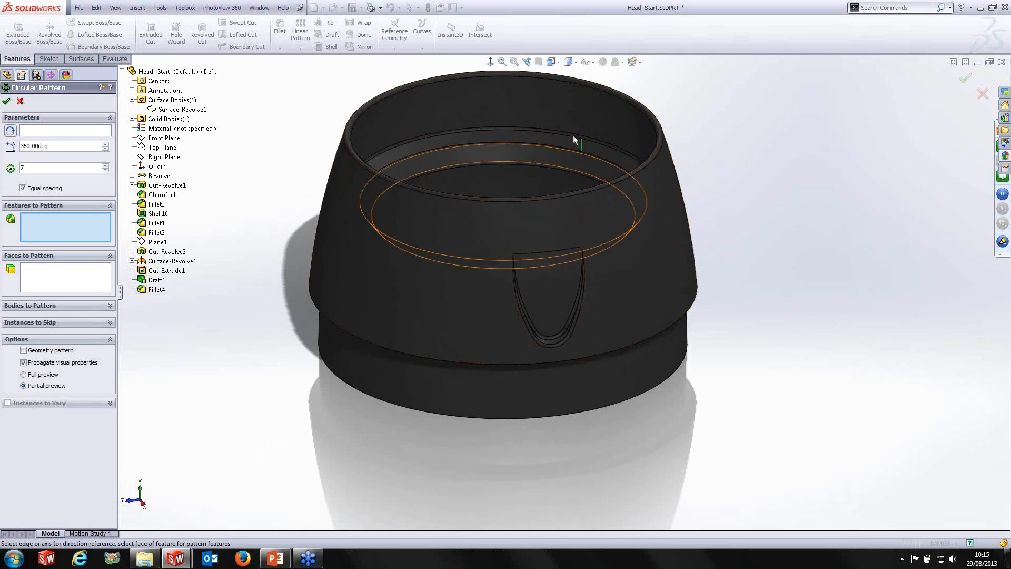
{"action": "left_click", "coordinate": [590, 62]}
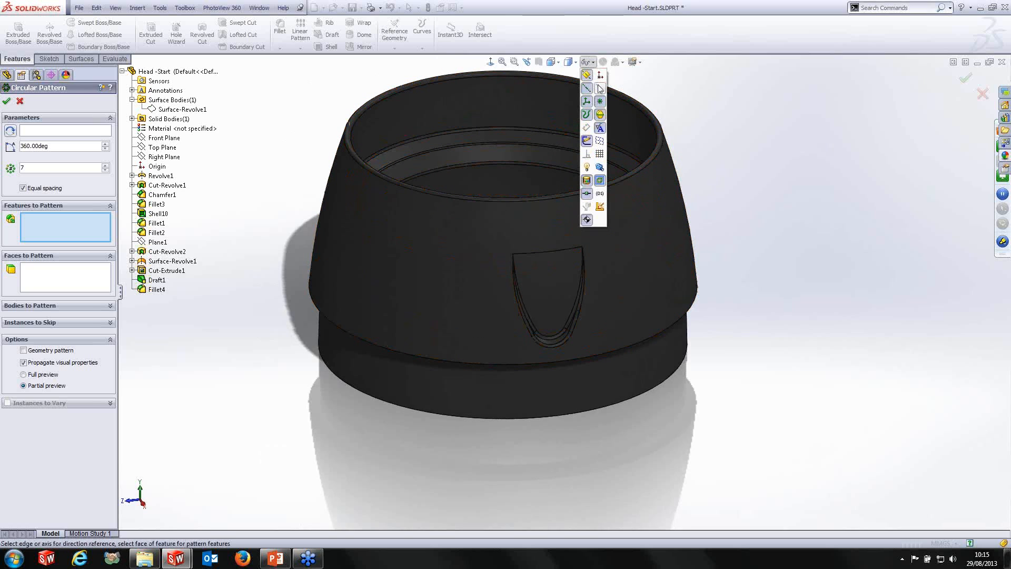
{"action": "left_click", "coordinate": [599, 89]}
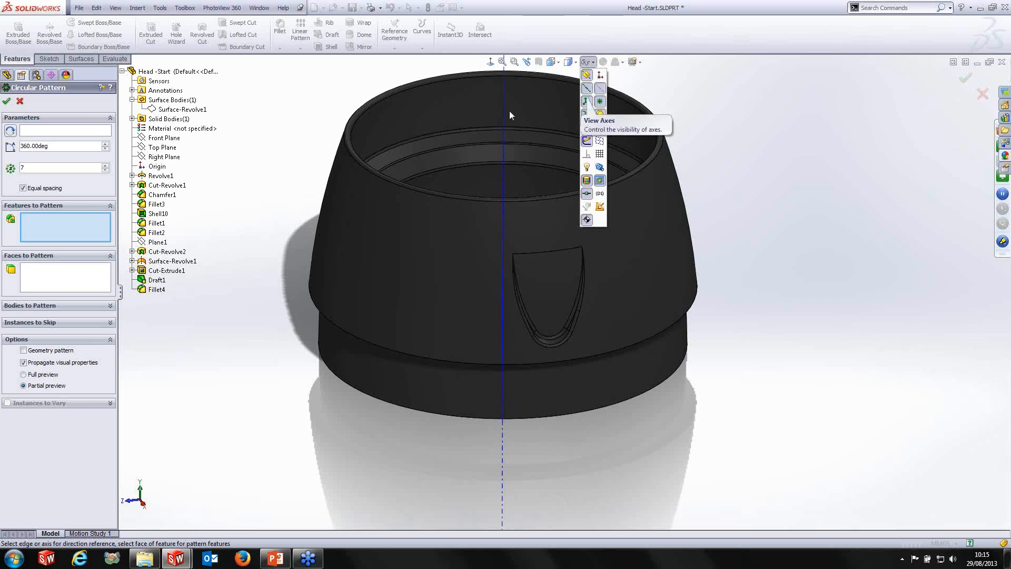
{"action": "left_click", "coordinate": [27, 134]}
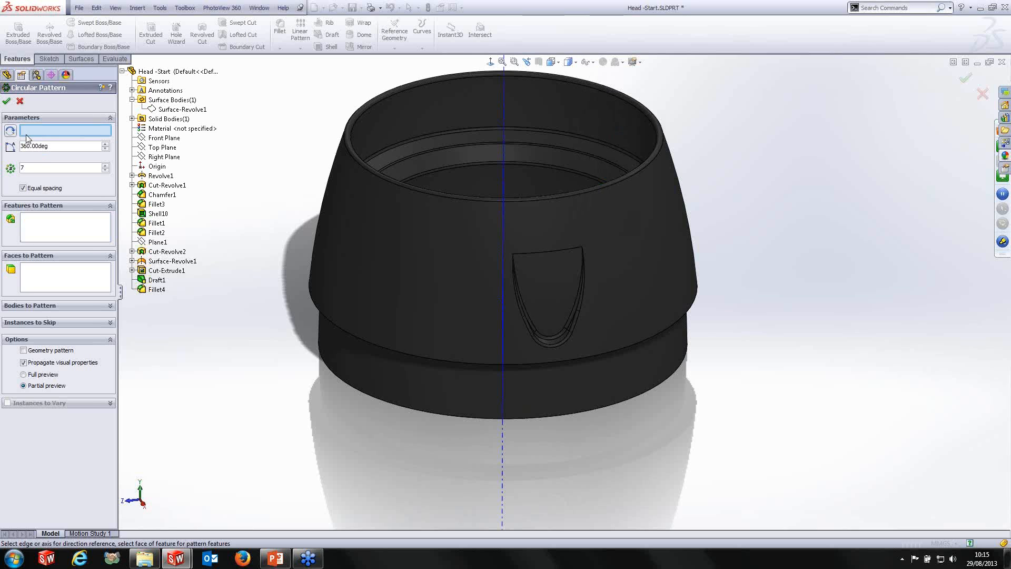
{"action": "left_click", "coordinate": [504, 119]}
{"action": "scroll", "coordinate": [554, 189], "scroll_direction": "down", "scroll_amount": 2}
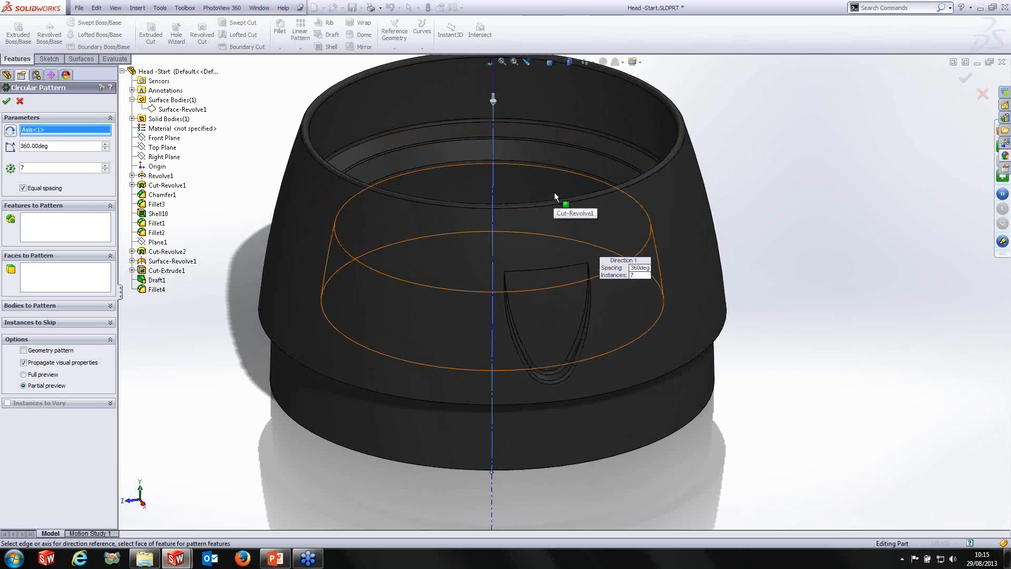
Pattern Fillet4, Draft1 and Cut-Extrude1 as seven equally spaced instances over 360 degrees, with Geometry pattern enabled.
{"action": "left_click", "coordinate": [50, 224]}
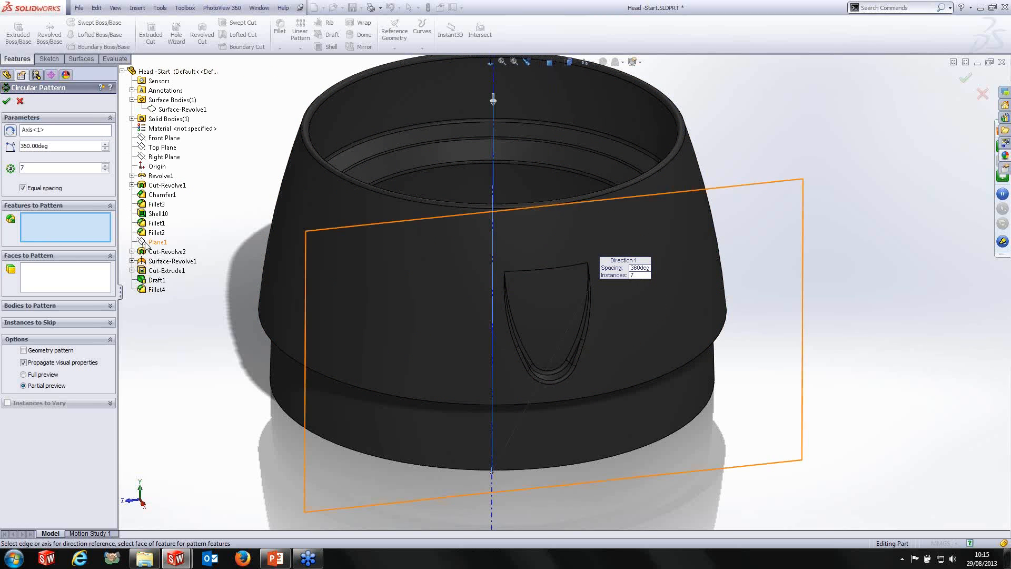
{"action": "left_click", "coordinate": [156, 291]}
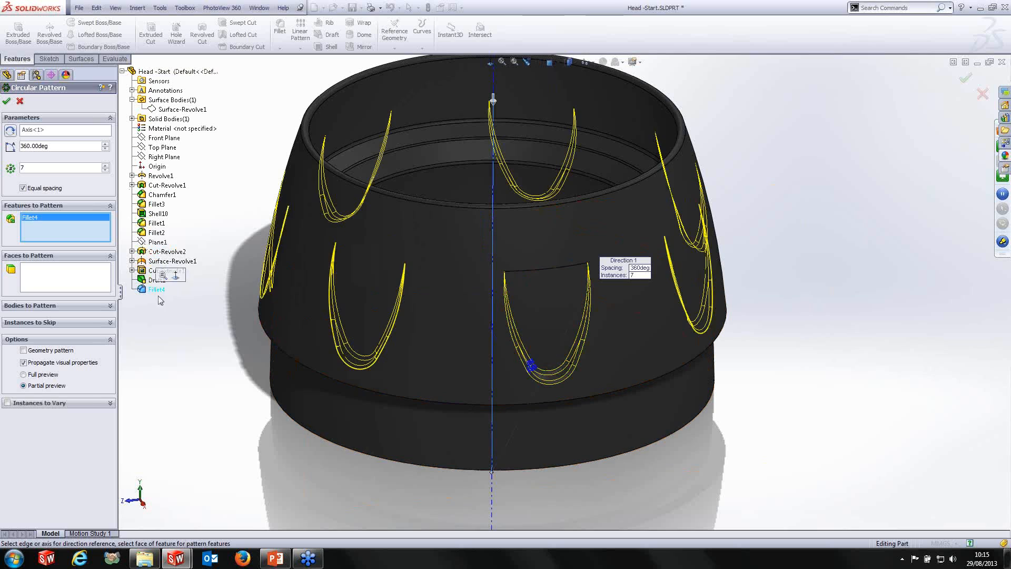
{"action": "left_click", "coordinate": [150, 280]}
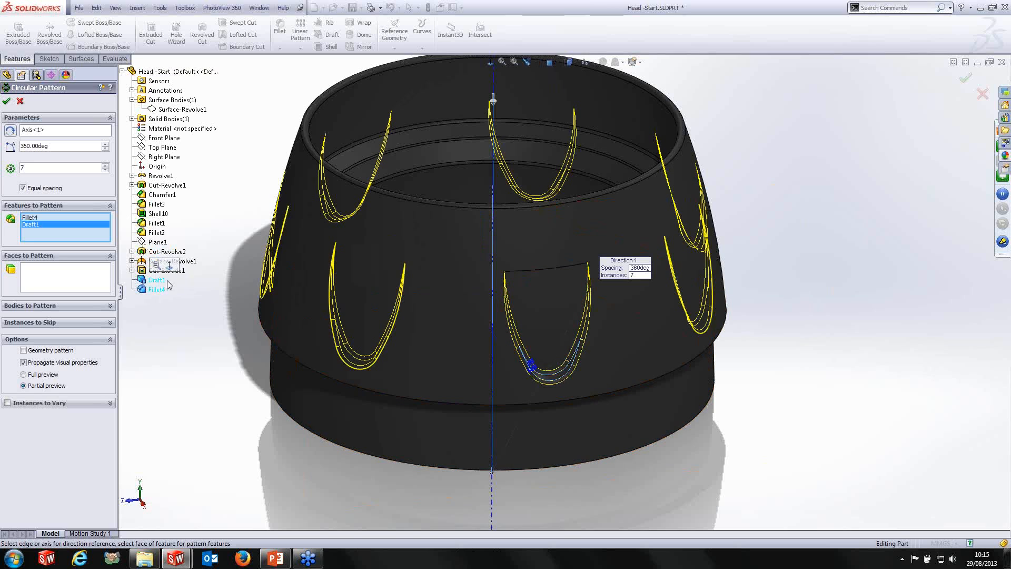
{"action": "left_click", "coordinate": [180, 272]}
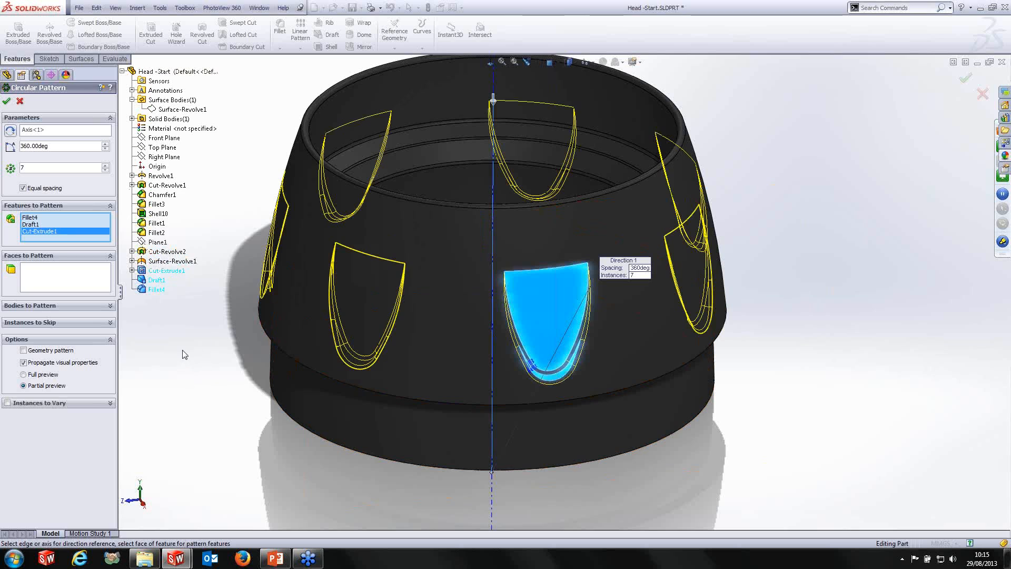
{"action": "left_click", "coordinate": [47, 350]}
{"action": "left_click", "coordinate": [960, 76]}
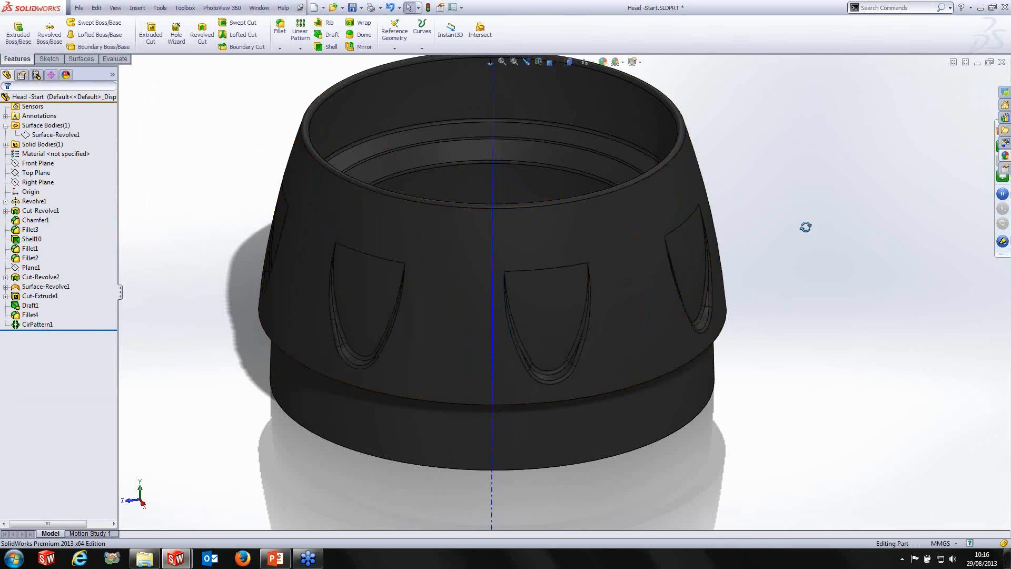
Display the head shaded without edges and examine the patterned grip recesses around its outside.
{"action": "middle_click_drag", "start_coordinate": [806, 226], "coordinate": [759, 218]}
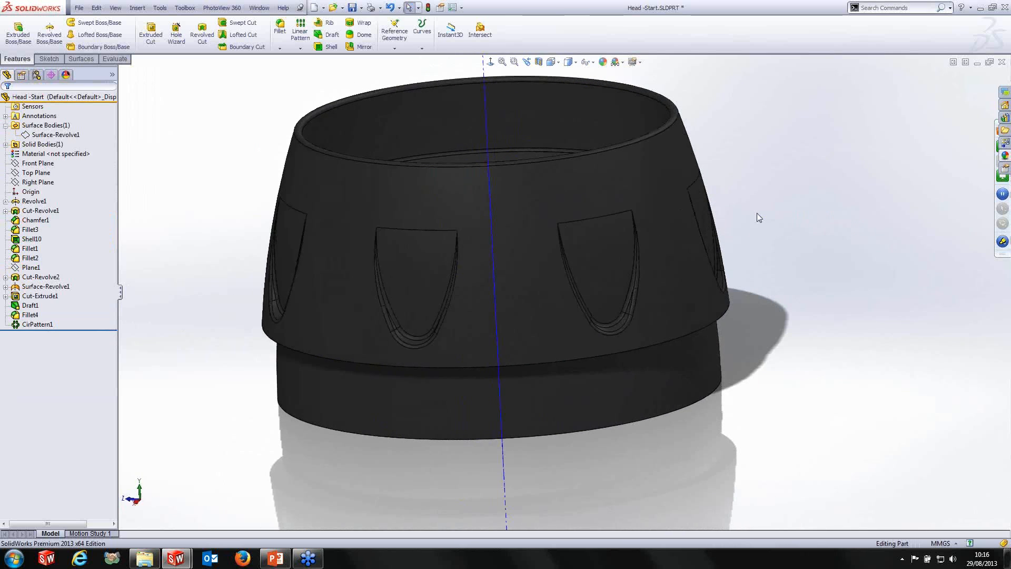
{"action": "left_click", "coordinate": [569, 61]}
{"action": "left_click", "coordinate": [569, 101]}
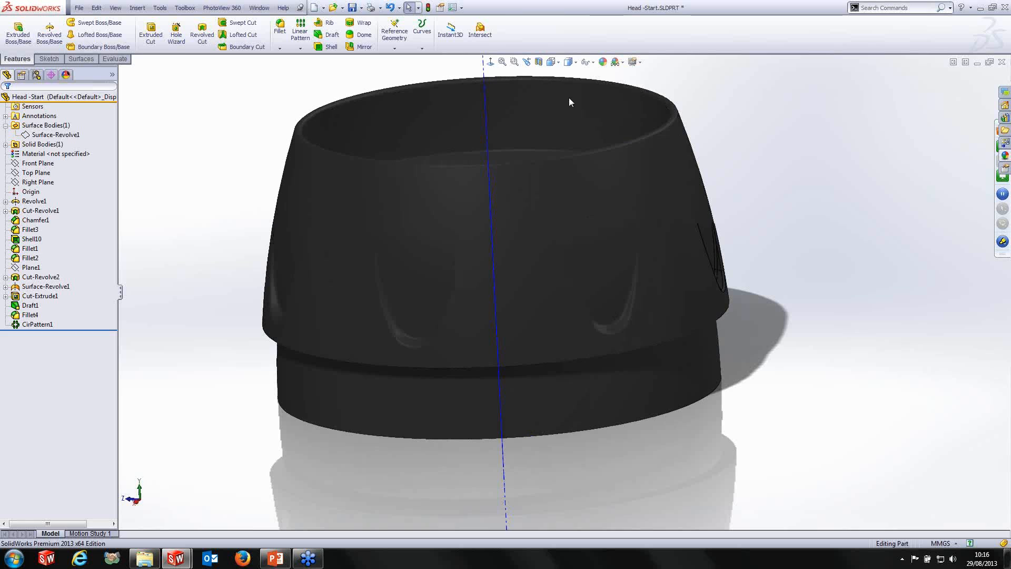
{"action": "middle_click_drag", "start_coordinate": [436, 298], "coordinate": [482, 257]}
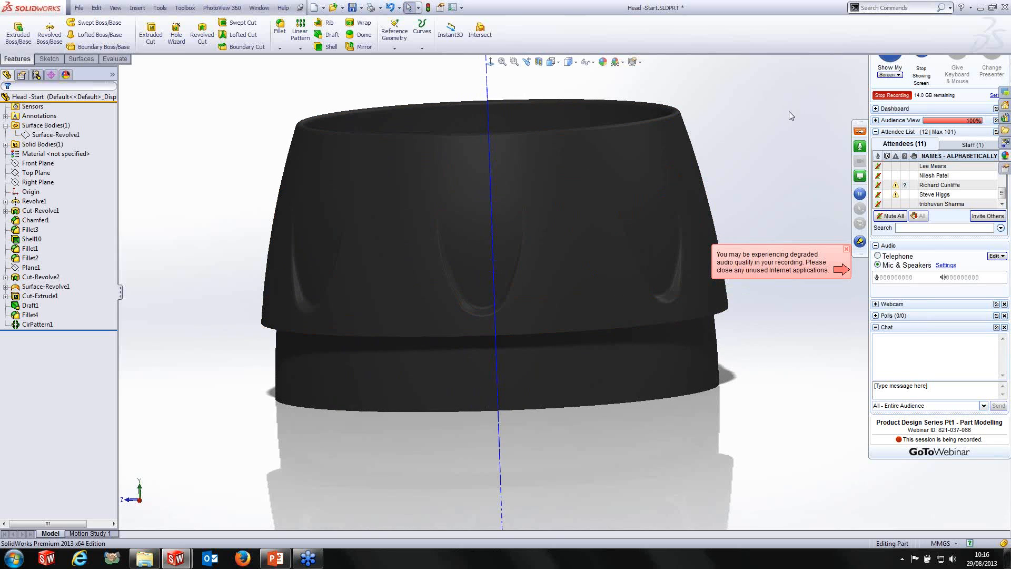
Collapse the webinar control panel and close the head part without saving its changes.
{"action": "left_click", "coordinate": [860, 132]}
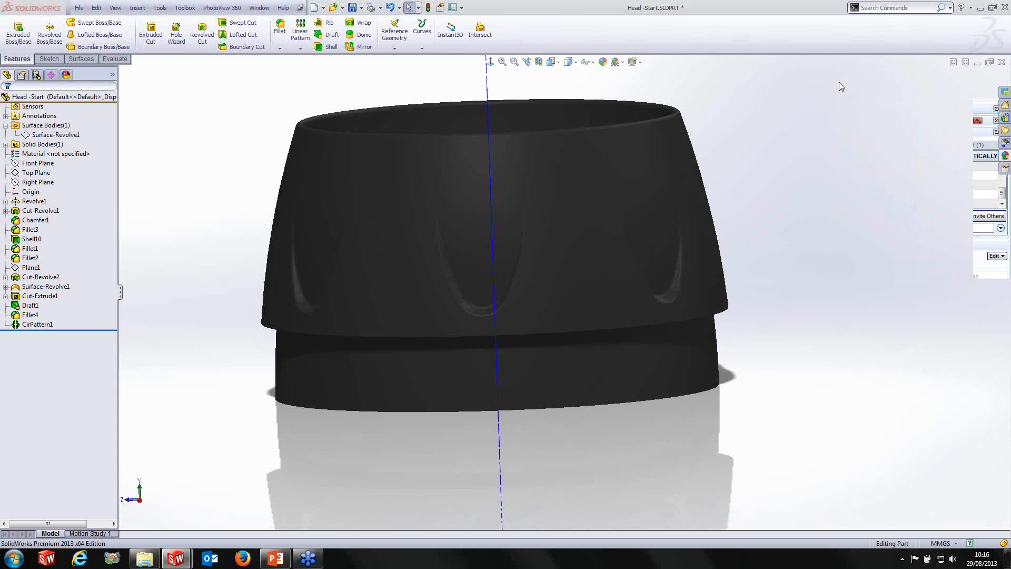
{"action": "left_click", "coordinate": [1002, 62]}
{"action": "left_click", "coordinate": [491, 285]}
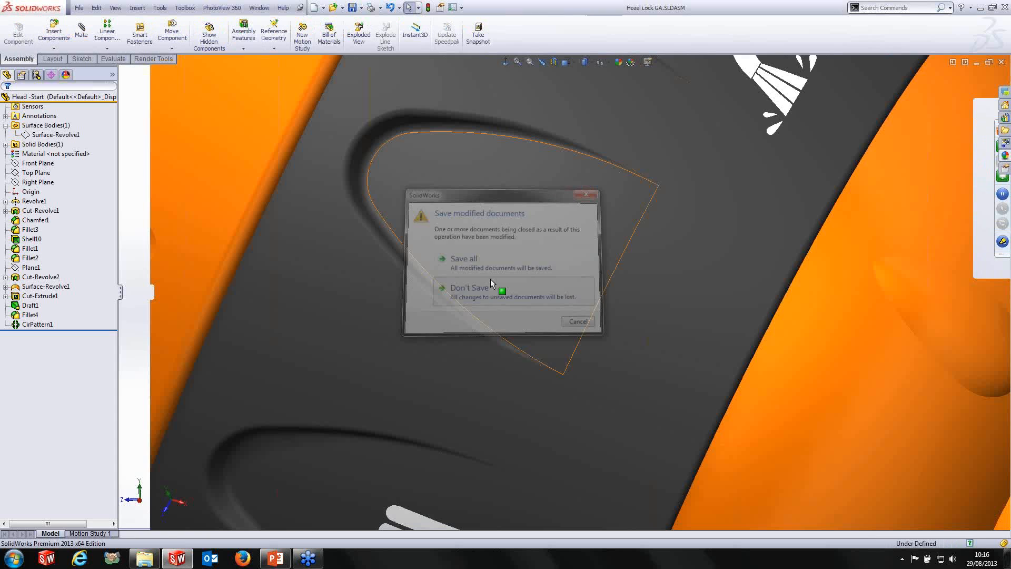
Locate the perforated plate on the front of the spray gun's head and open the recent part Plate - Start.
{"action": "scroll", "coordinate": [592, 220], "scroll_direction": "up", "scroll_amount": 4}
{"action": "middle_click_drag", "start_coordinate": [485, 258], "coordinate": [562, 174]}
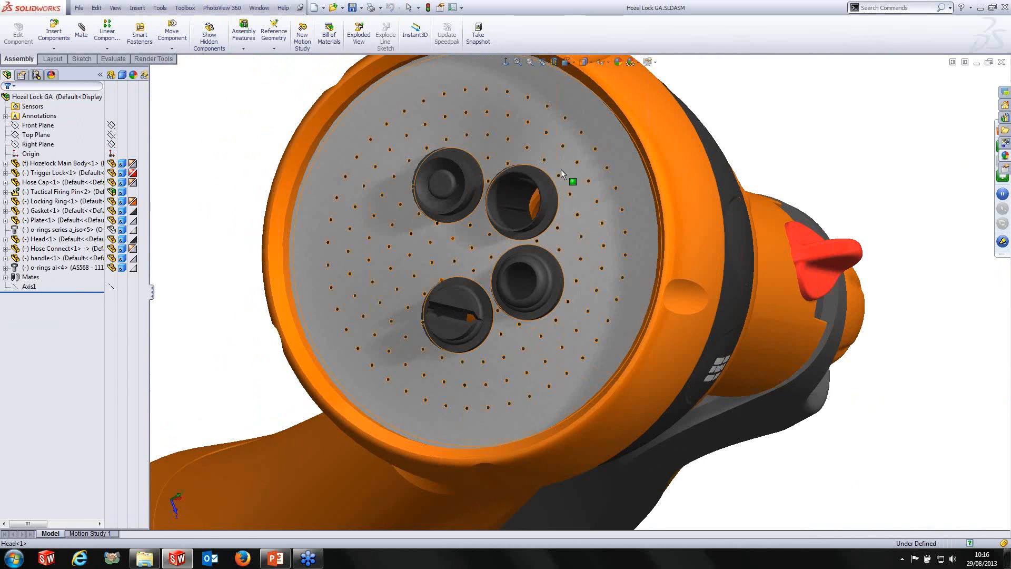
{"action": "left_click", "coordinate": [592, 211]}
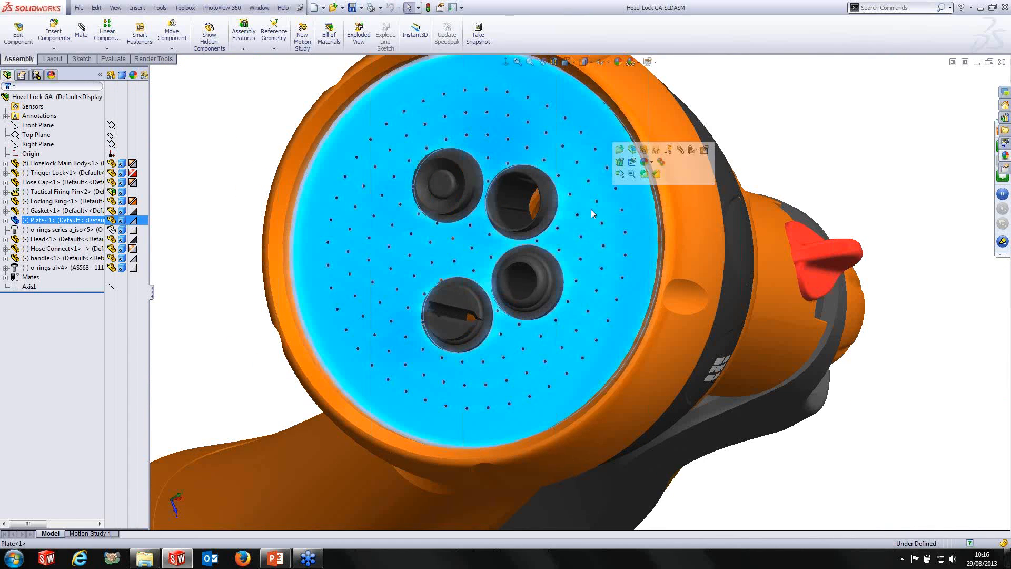
{"action": "left_click", "coordinate": [738, 130]}
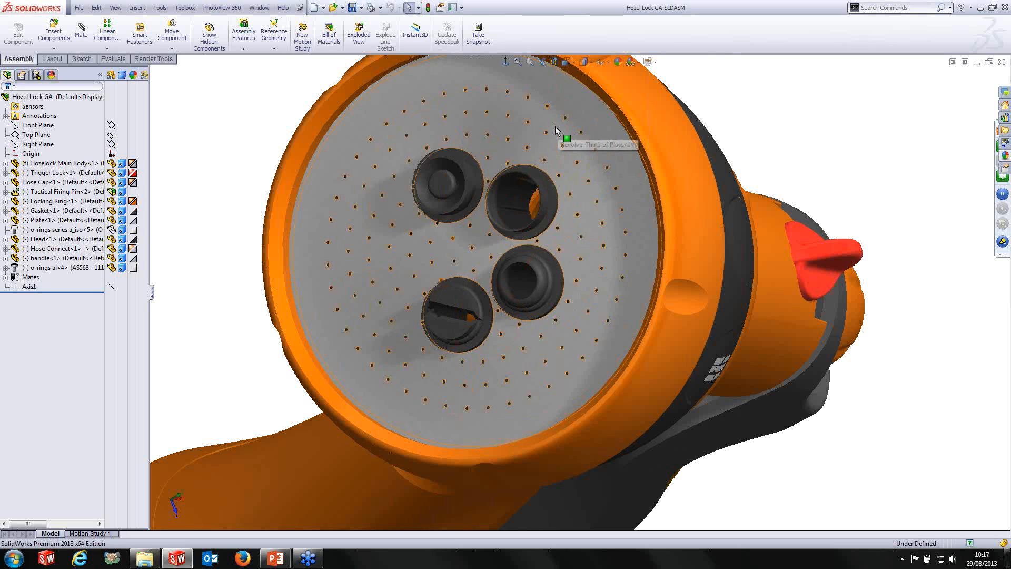
{"action": "key", "text": "r"}
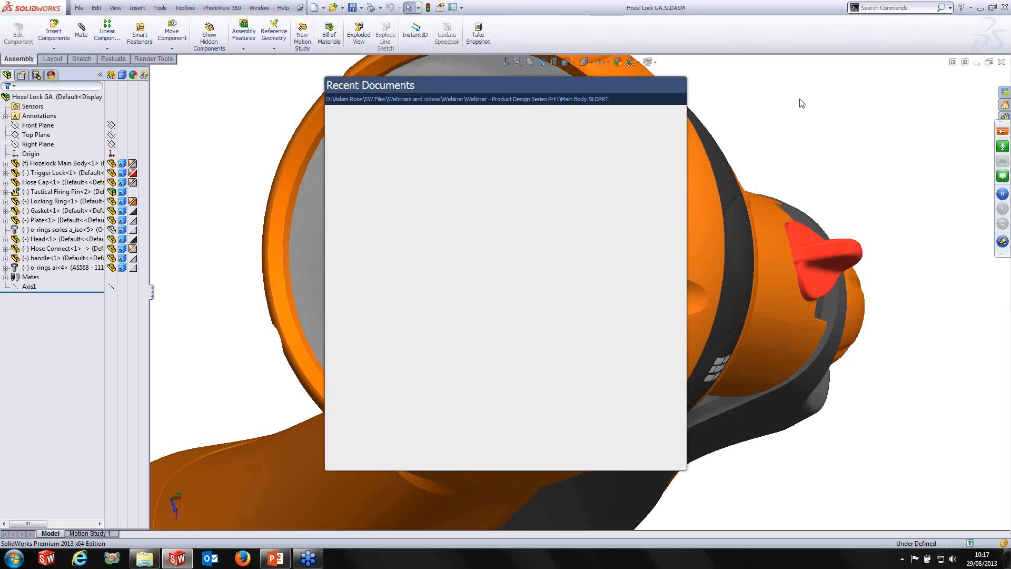
{"action": "left_click", "coordinate": [546, 153]}
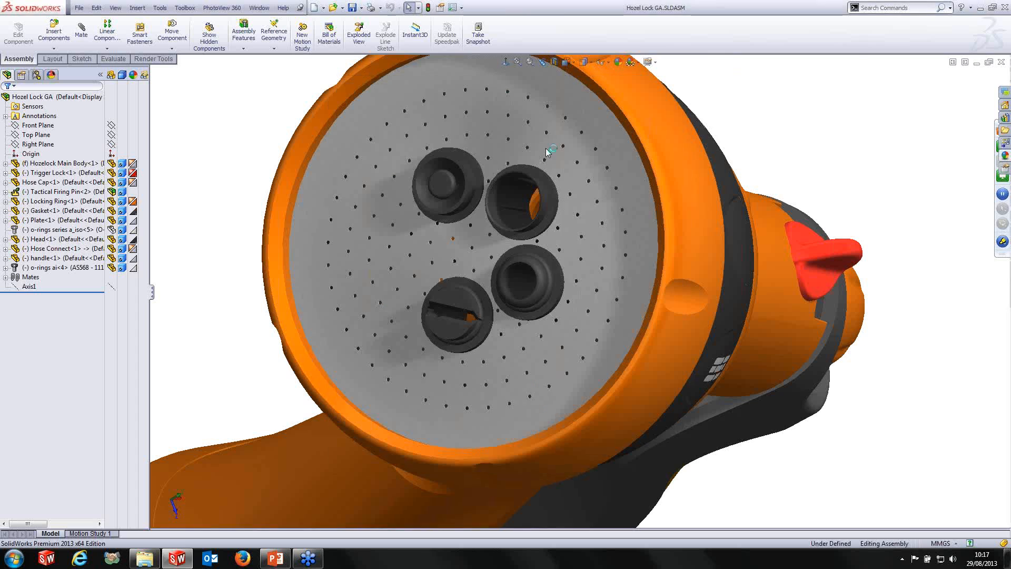
Sketch a circle of about 22 mm radius on the Top Plane, centred on the origin.
{"action": "middle_click_drag", "start_coordinate": [569, 237], "coordinate": [548, 369]}
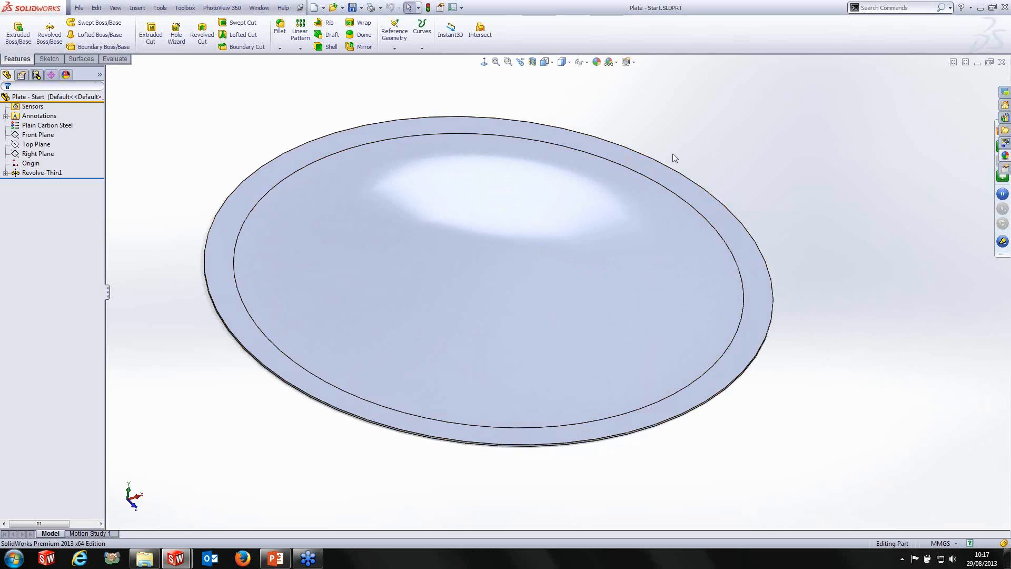
{"action": "left_click", "coordinate": [44, 144]}
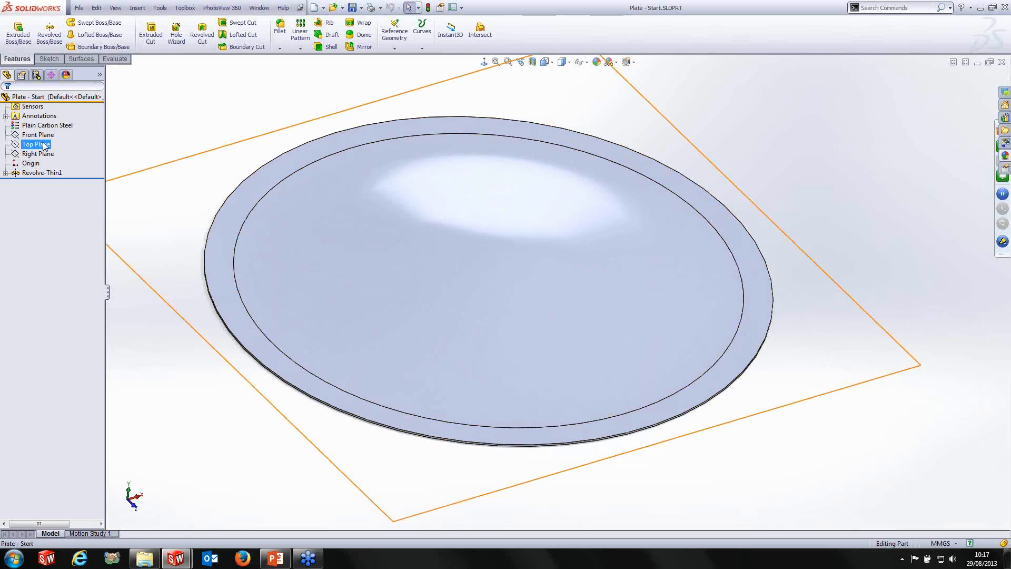
{"action": "left_click", "coordinate": [54, 128]}
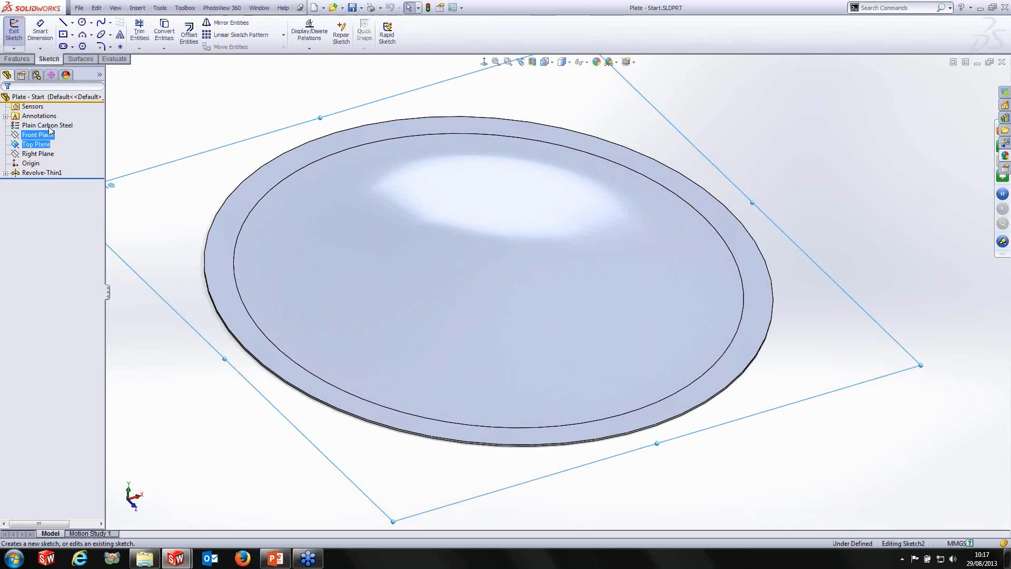
{"action": "left_click", "coordinate": [483, 62]}
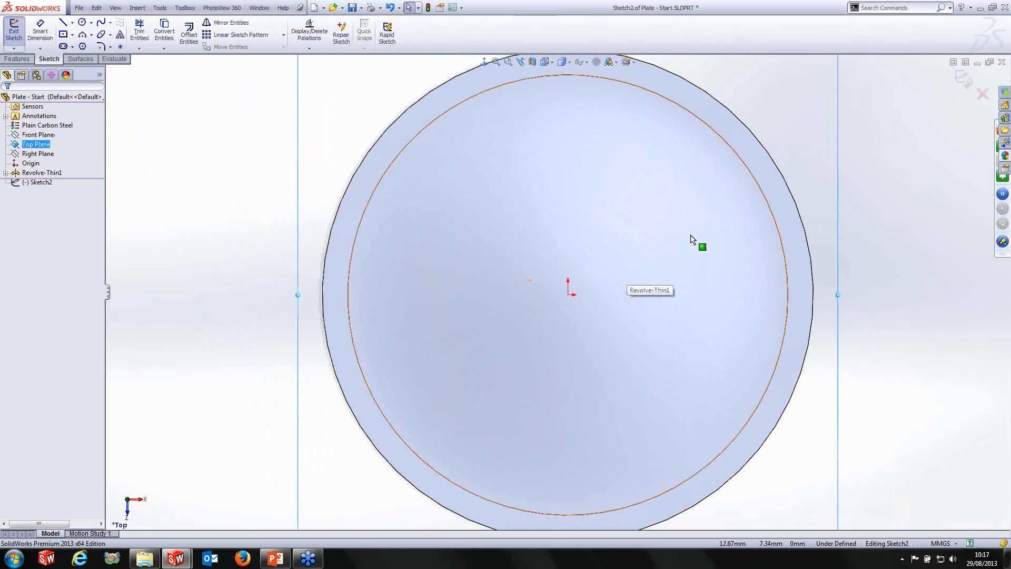
{"action": "left_click", "coordinate": [82, 23]}
{"action": "left_click", "coordinate": [569, 293]}
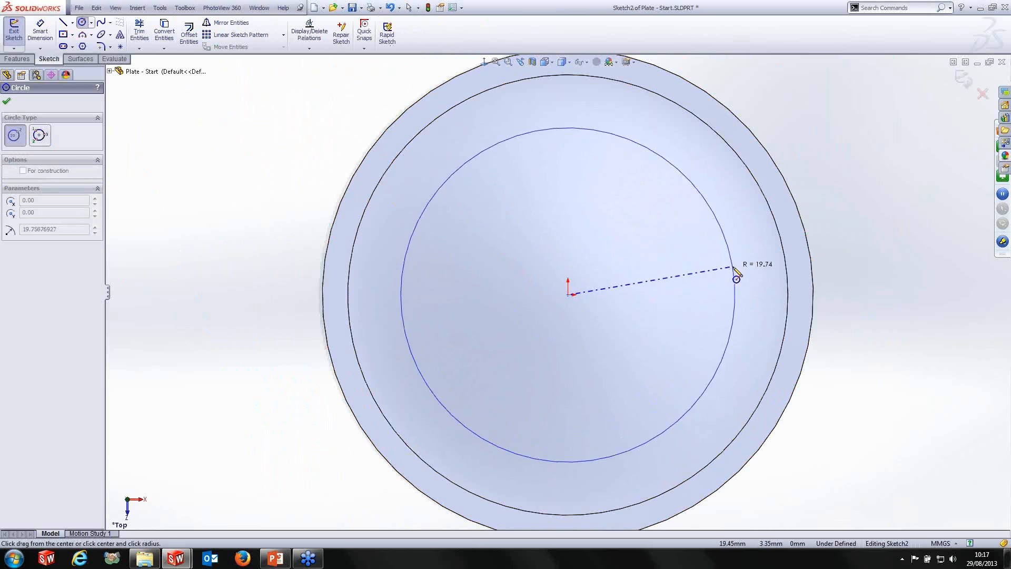
{"action": "left_click", "coordinate": [755, 288]}
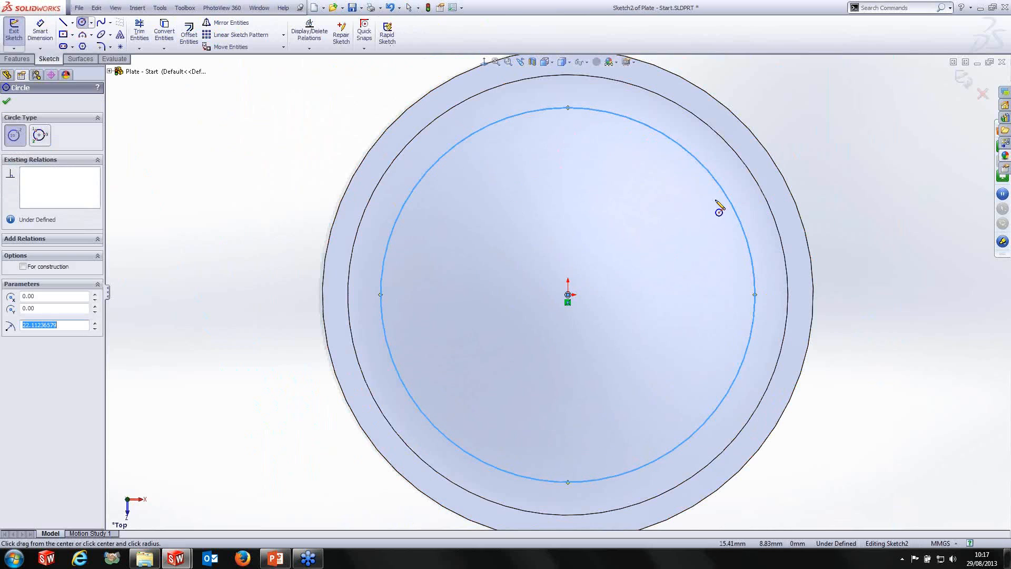
Dimension the circle's diameter to 46 mm and exit the sketch.
{"action": "left_click", "coordinate": [40, 32]}
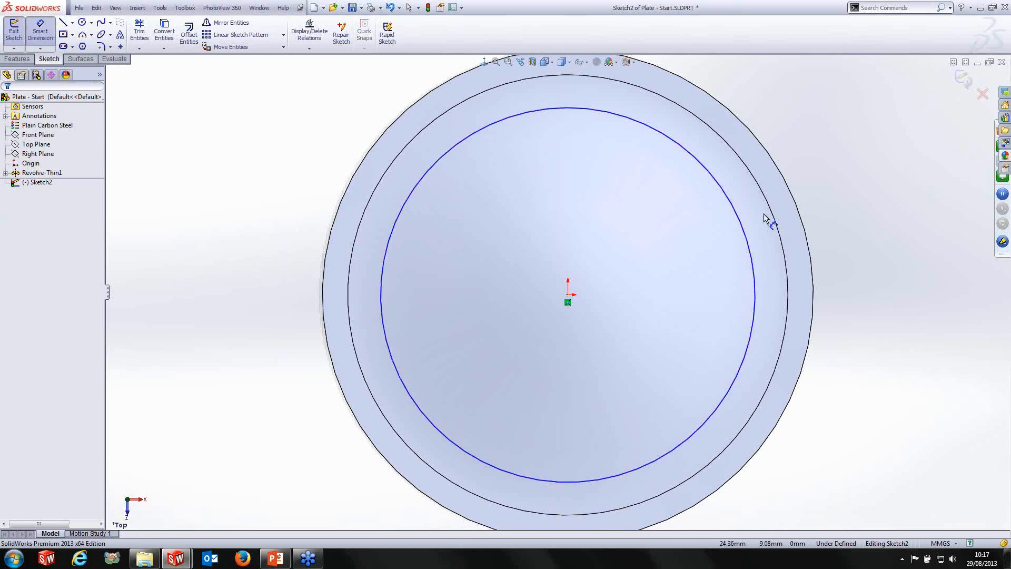
{"action": "left_click", "coordinate": [736, 207]}
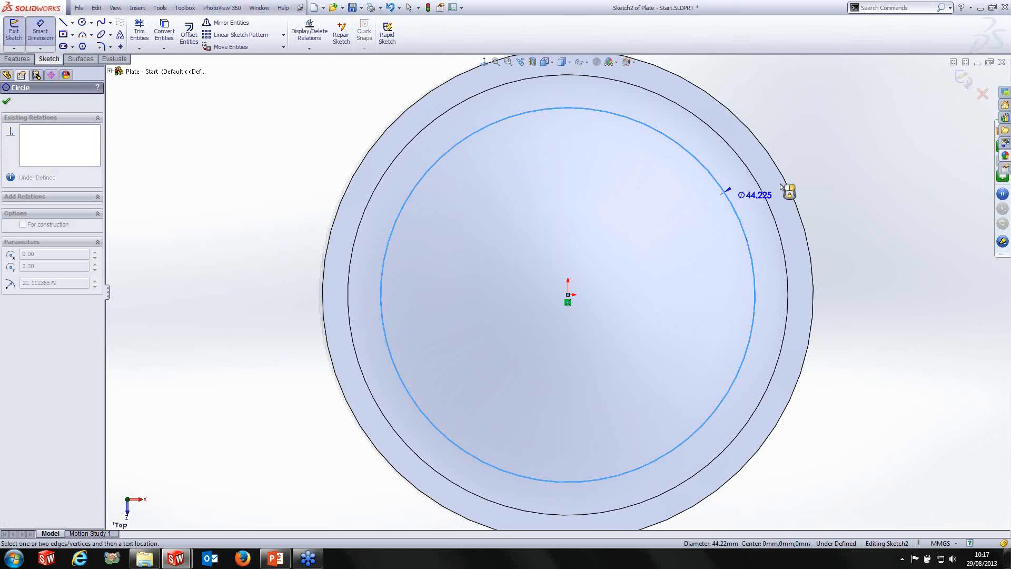
{"action": "left_click", "coordinate": [809, 117]}
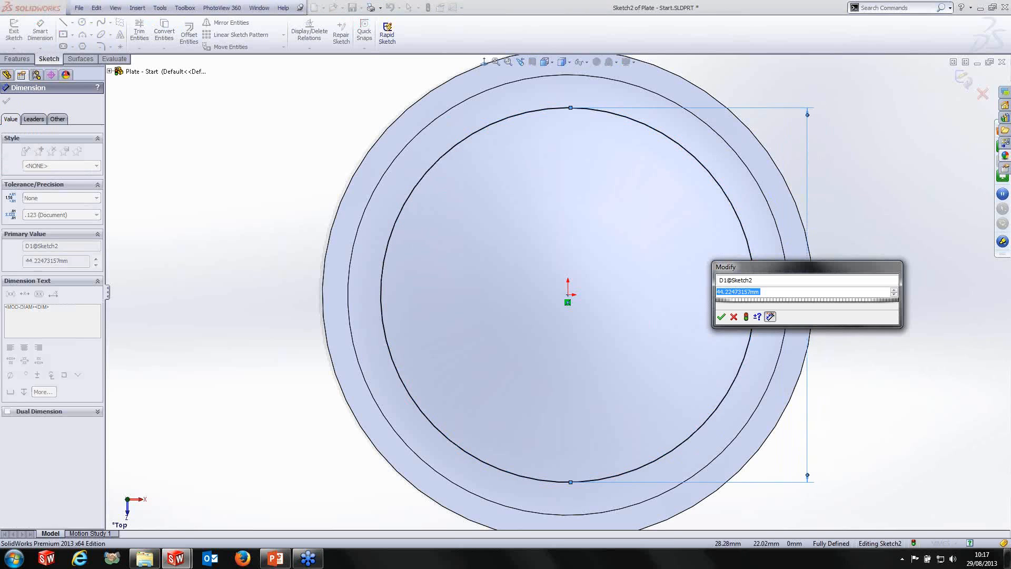
{"action": "type", "text": "46"}
{"action": "key", "text": "Return"}
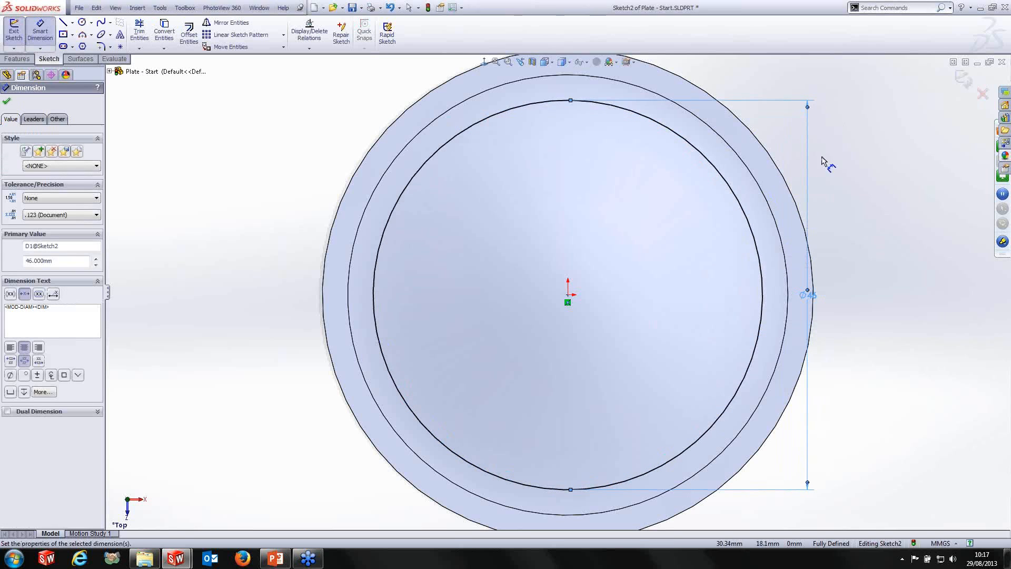
{"action": "key", "text": "Escape"}
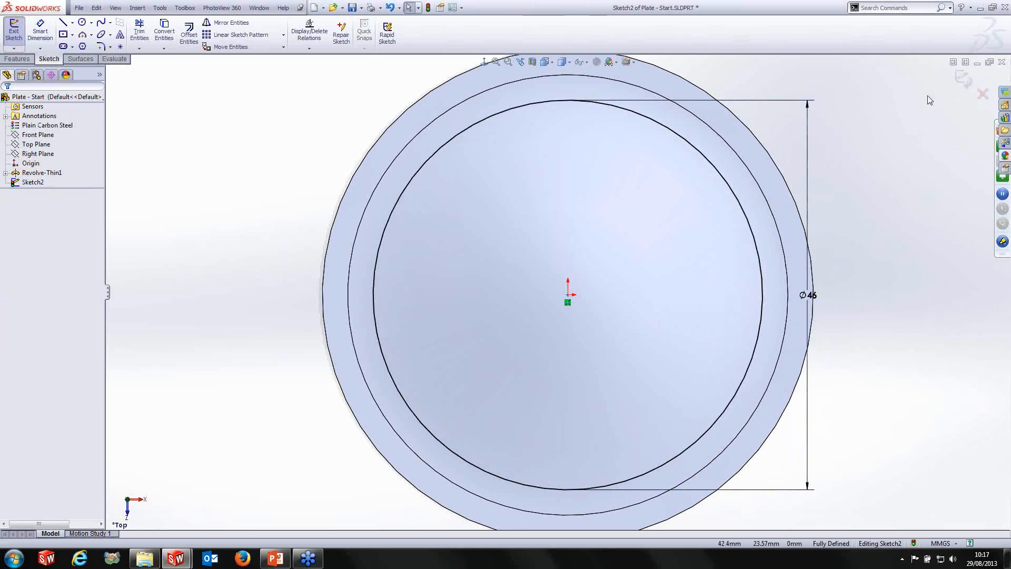
{"action": "left_click", "coordinate": [962, 78]}
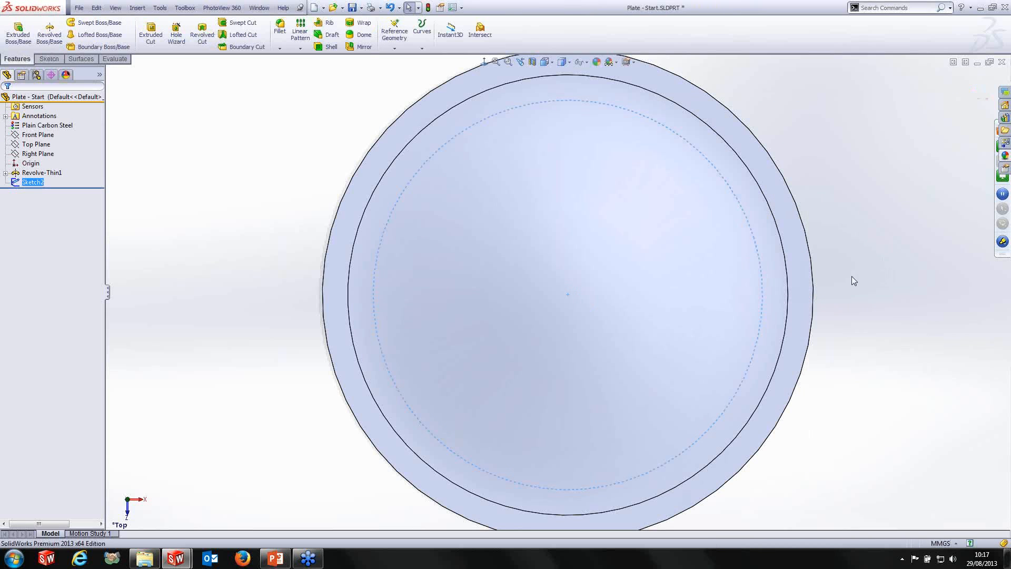
Set up a blind boss extrusion of the circle sketch with a depth of 1 mm.
{"action": "middle_click_drag", "start_coordinate": [839, 300], "coordinate": [785, 199]}
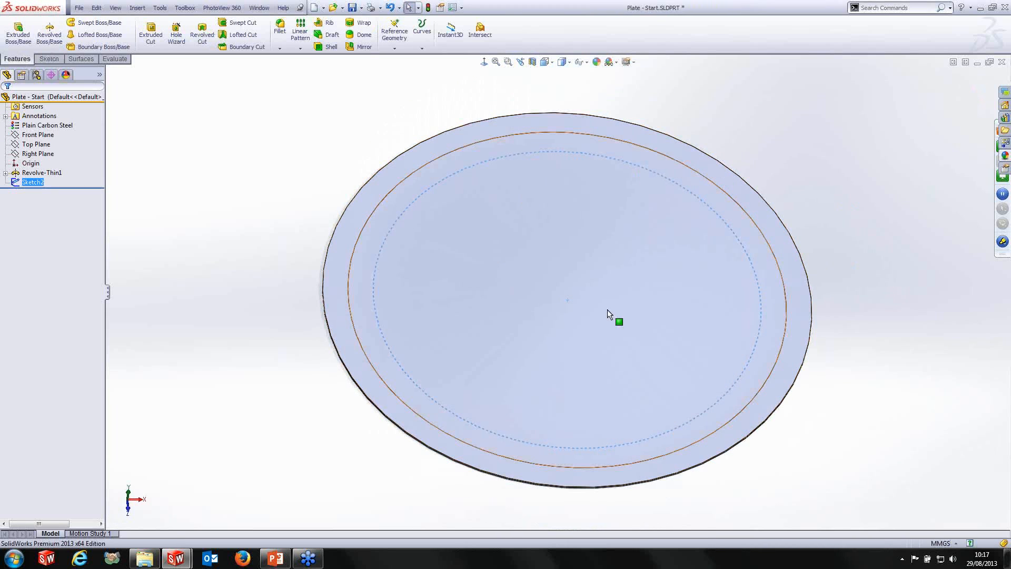
{"action": "middle_click_drag", "start_coordinate": [668, 398], "coordinate": [672, 300]}
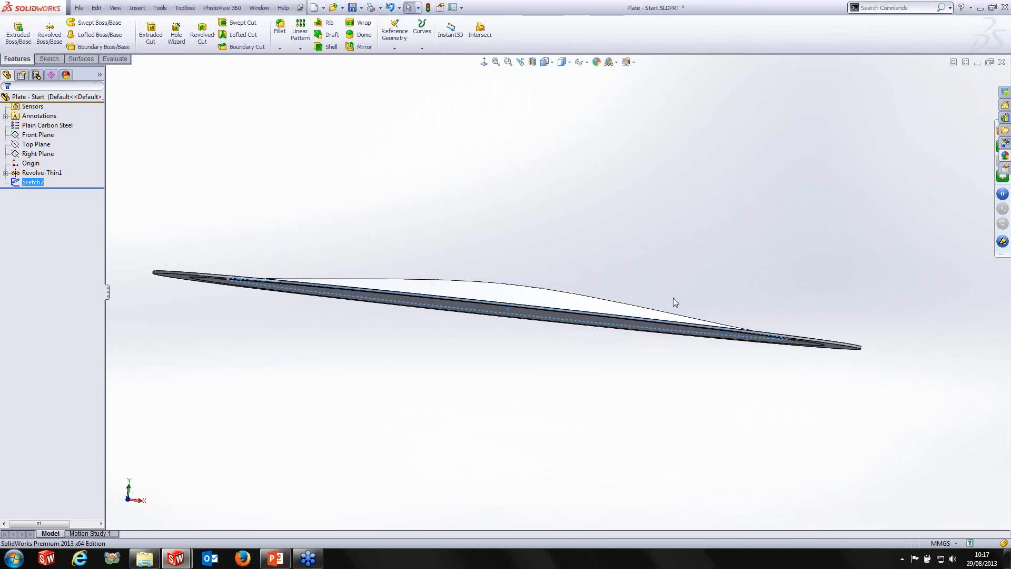
{"action": "left_click", "coordinate": [18, 32]}
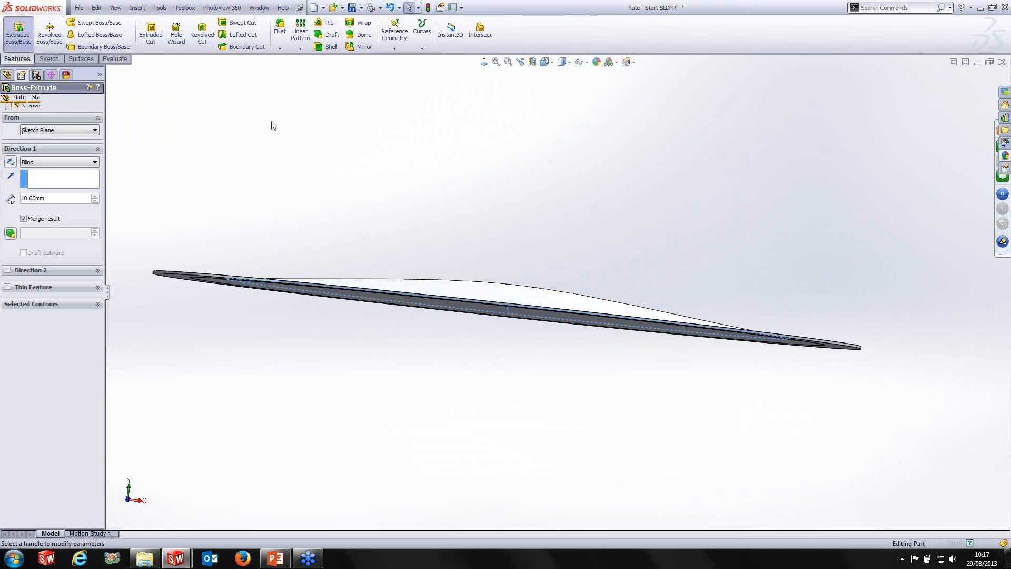
{"action": "middle_click_drag", "start_coordinate": [272, 124], "coordinate": [462, 216]}
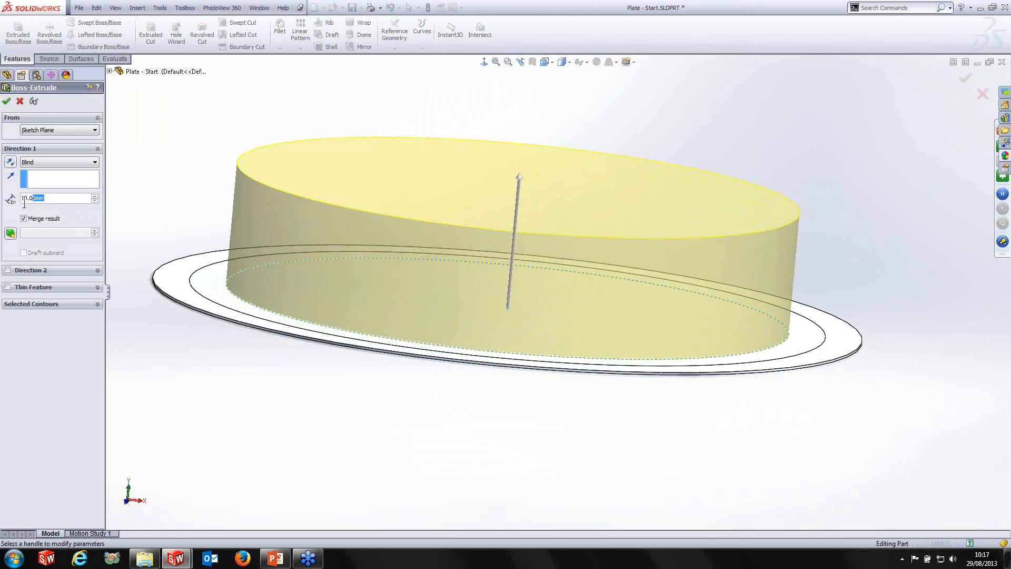
{"action": "type", "text": "1"}
{"action": "key", "text": "Return"}
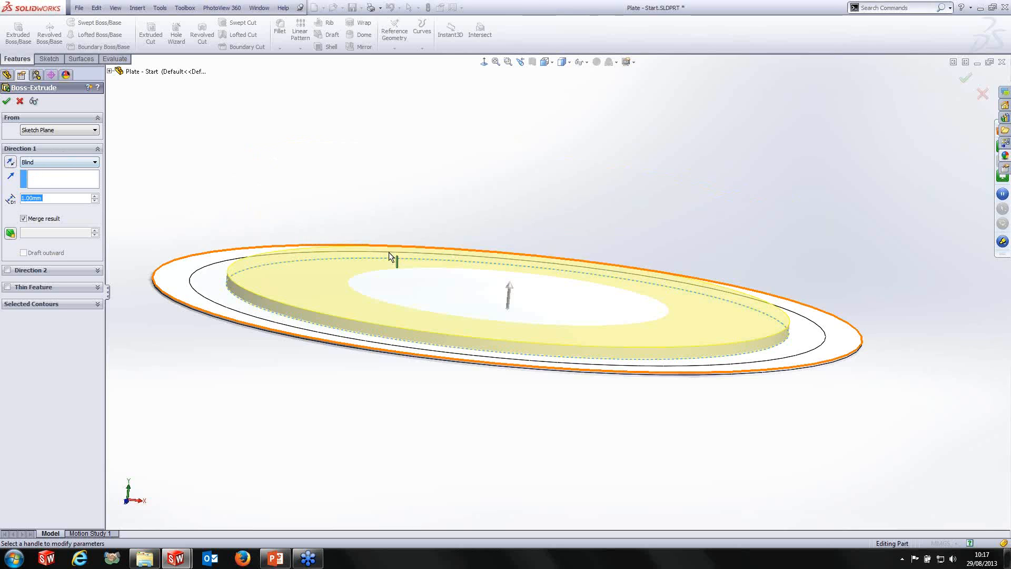
Start the extrusion from a 2 mm offset, reverse both the offset and extrusion directions to beneath the plate, and accept the boss.
{"action": "left_click", "coordinate": [40, 130]}
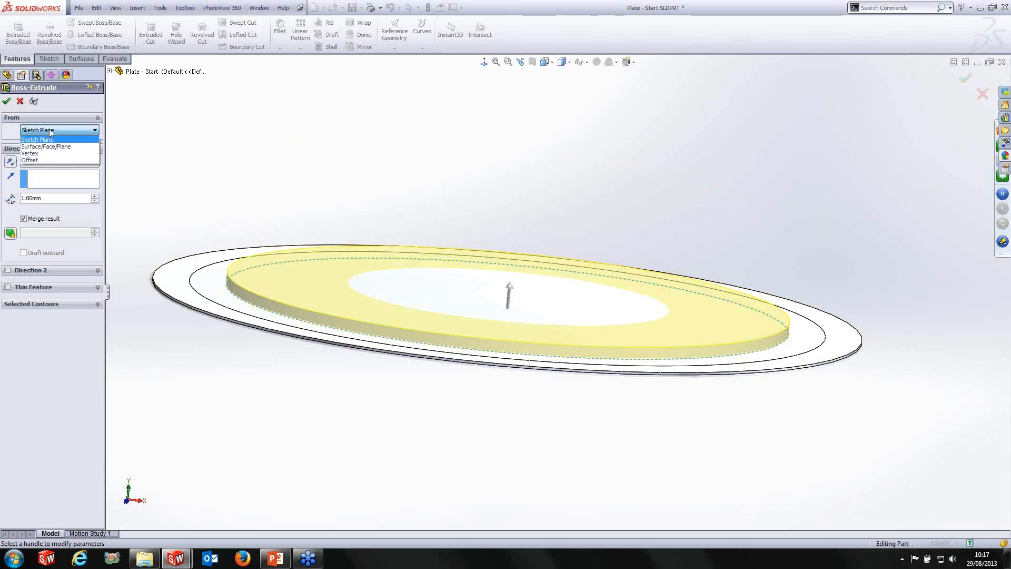
{"action": "left_click", "coordinate": [50, 159]}
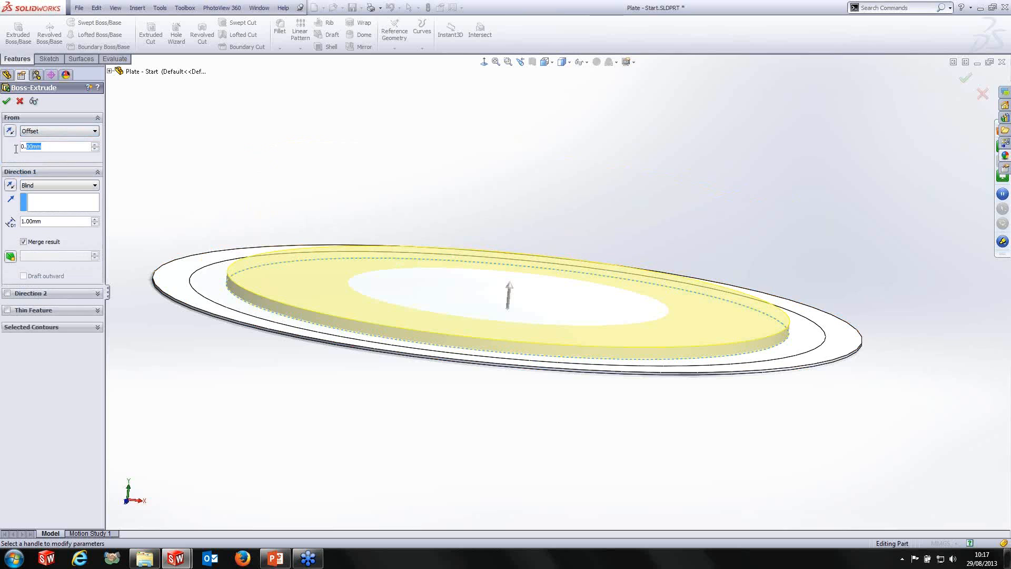
{"action": "left_click_drag", "start_coordinate": [16, 149], "coordinate": [4, 152]}
{"action": "type", "text": "2"}
{"action": "key", "text": "Return"}
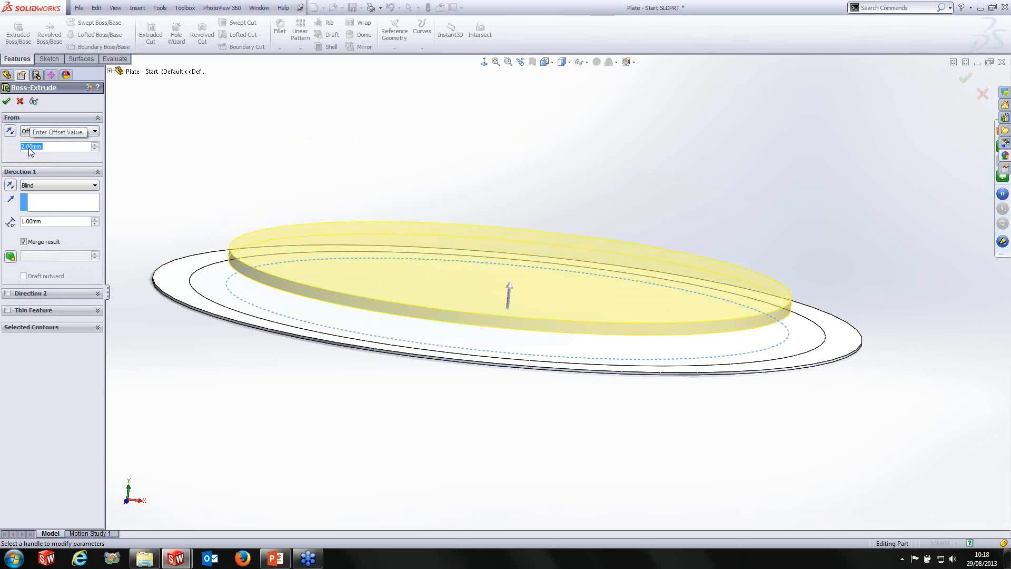
{"action": "middle_click_drag", "start_coordinate": [521, 206], "coordinate": [521, 179]}
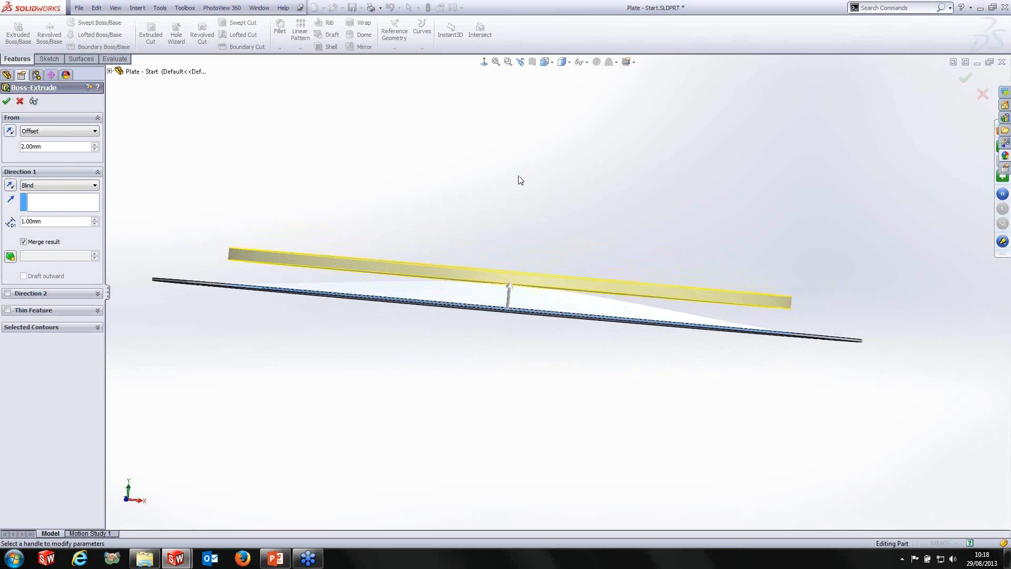
{"action": "left_click", "coordinate": [10, 132]}
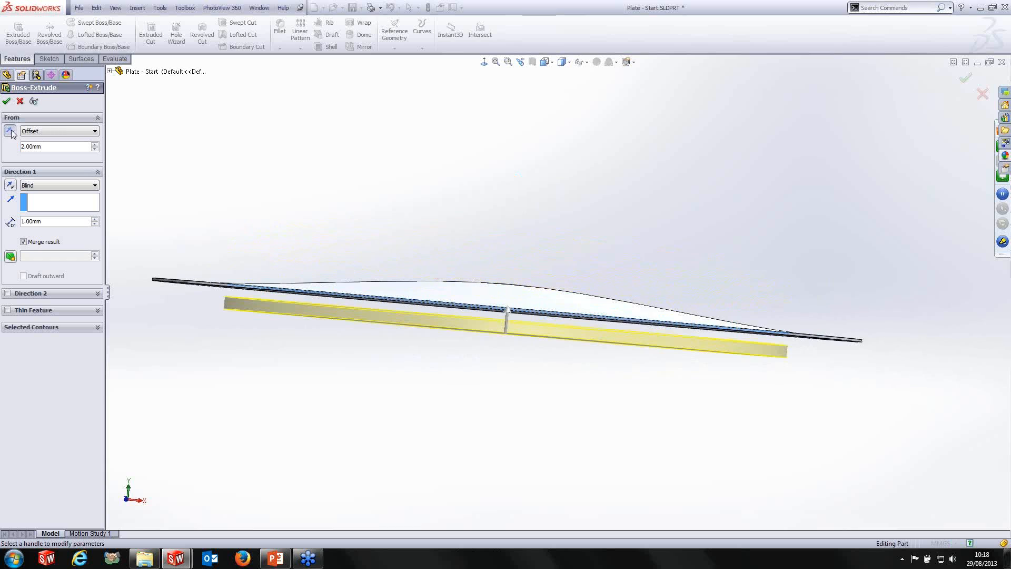
{"action": "left_click", "coordinate": [10, 187]}
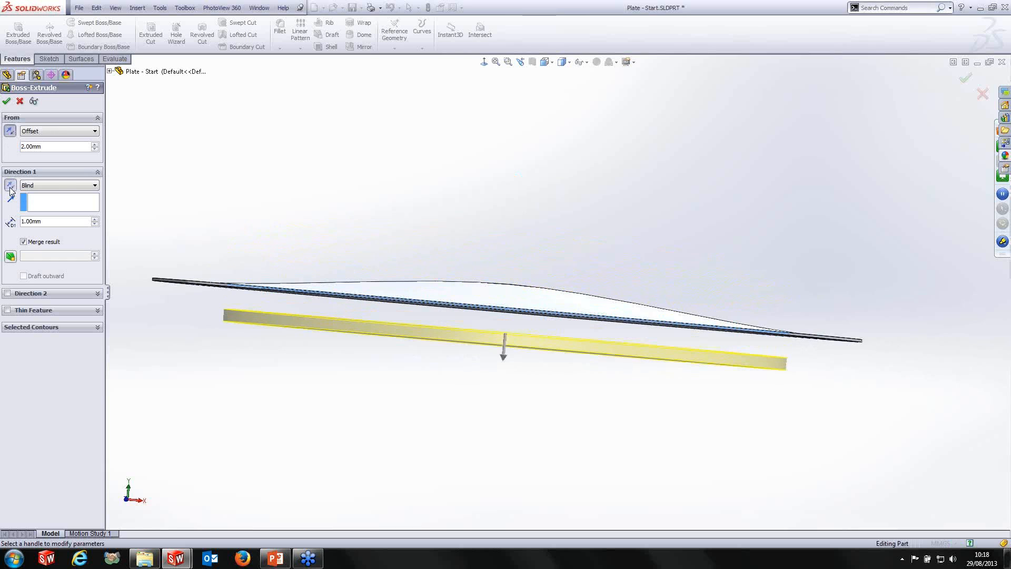
{"action": "left_click", "coordinate": [7, 102]}
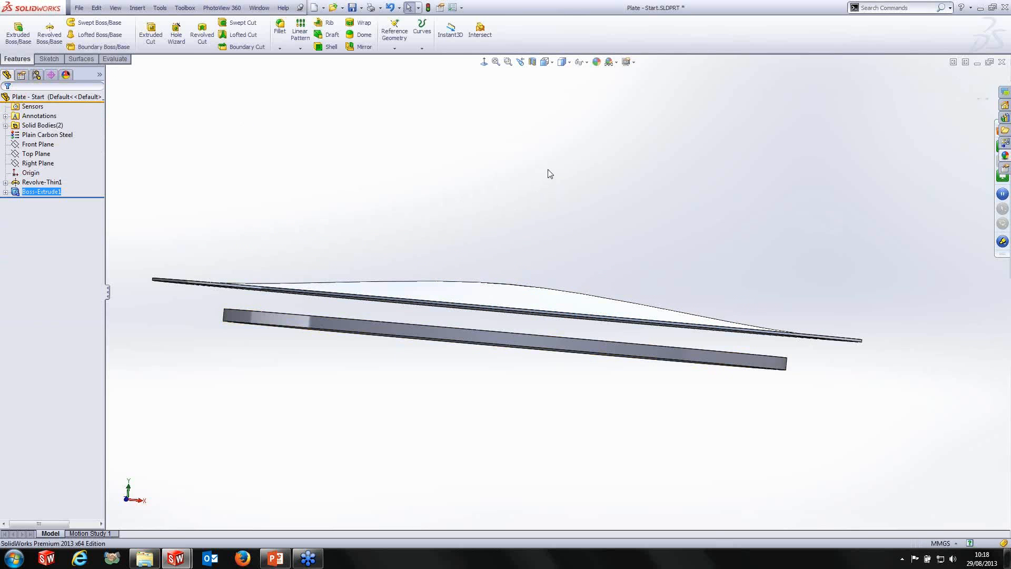
Sketch a small circle about 0.87 mm in diameter at the origin on the upper face of the extruded disc.
{"action": "middle_click_drag", "start_coordinate": [551, 174], "coordinate": [532, 207]}
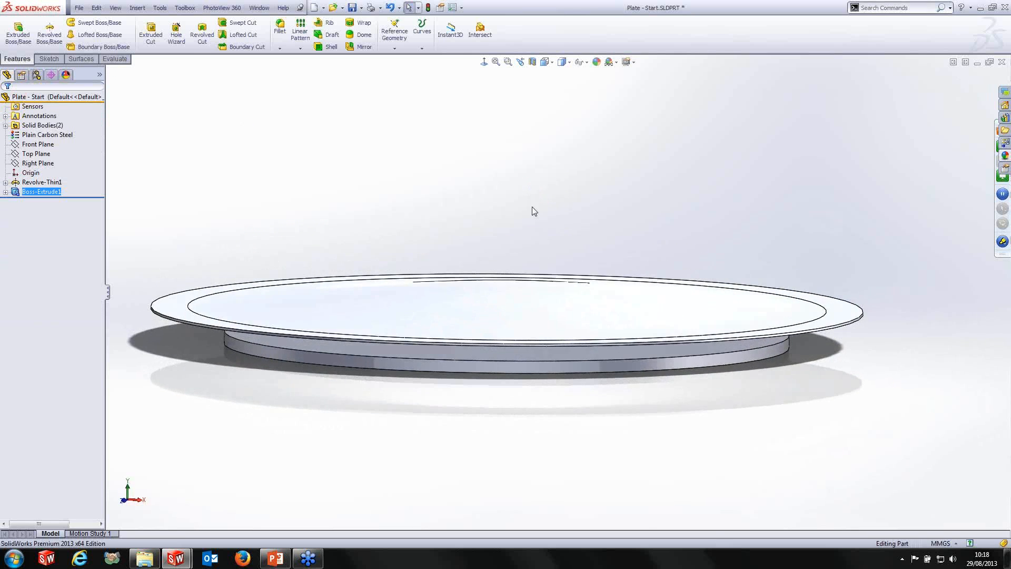
{"action": "left_click", "coordinate": [577, 352]}
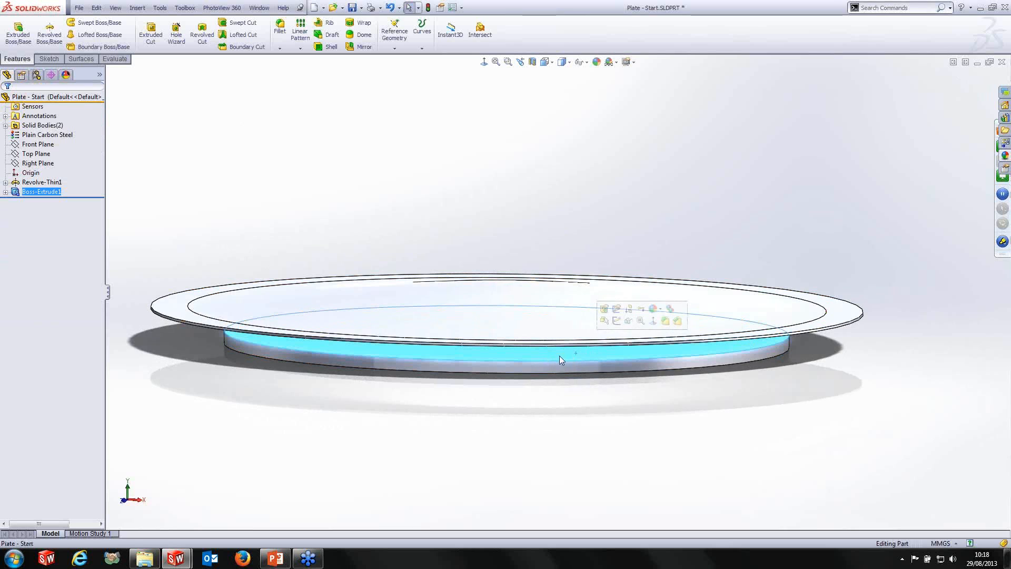
{"action": "left_click", "coordinate": [617, 321]}
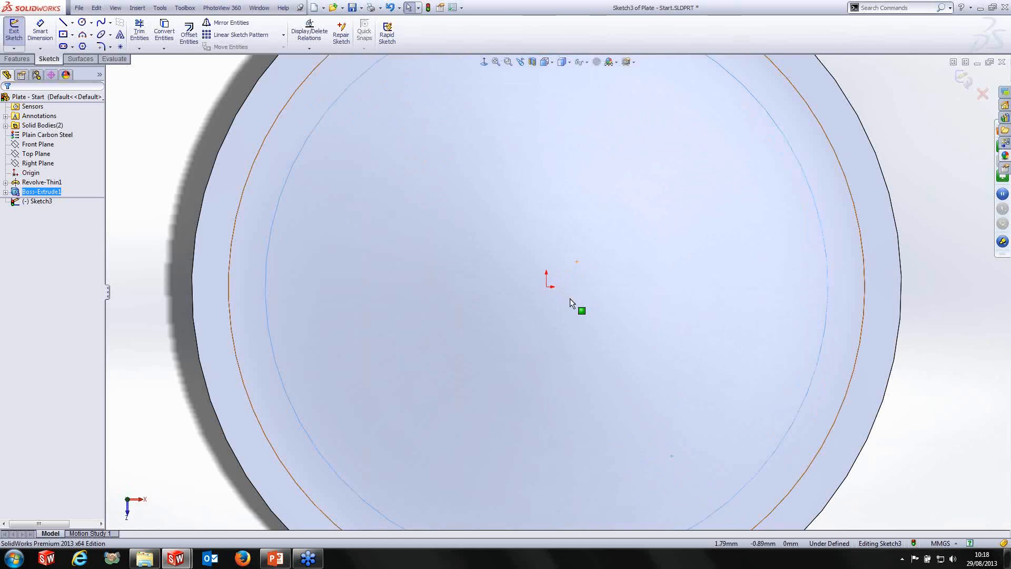
{"action": "left_click", "coordinate": [82, 22]}
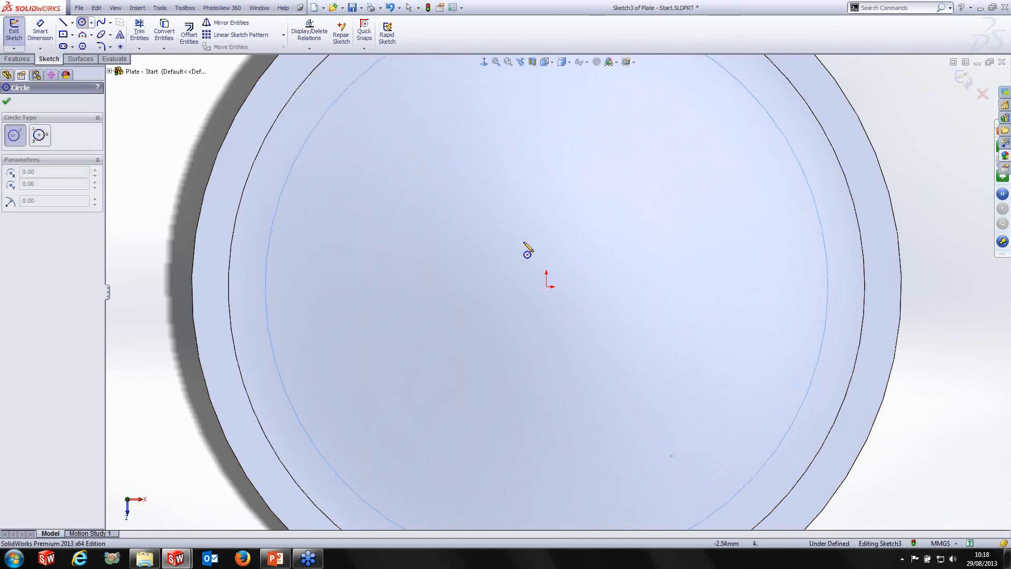
{"action": "left_click", "coordinate": [547, 287]}
Dimension the small circle's diameter to 0.5 mm and exit the sketch.
{"action": "left_click", "coordinate": [48, 37]}
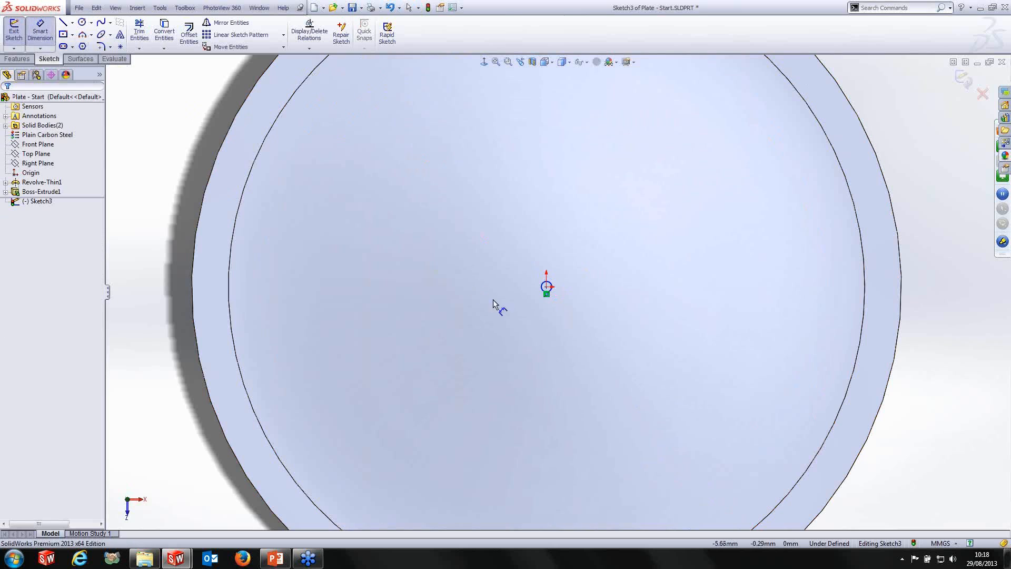
{"action": "scroll", "coordinate": [582, 322], "scroll_direction": "down", "scroll_amount": 2}
{"action": "left_click", "coordinate": [547, 288]}
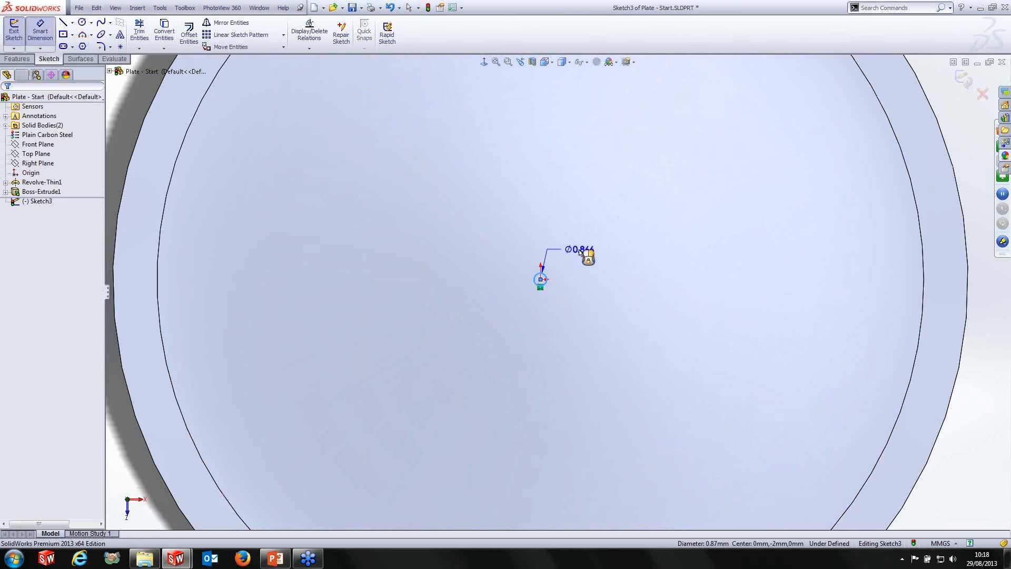
{"action": "left_click", "coordinate": [581, 264]}
{"action": "type", "text": "0.5"}
{"action": "key", "text": "Return"}
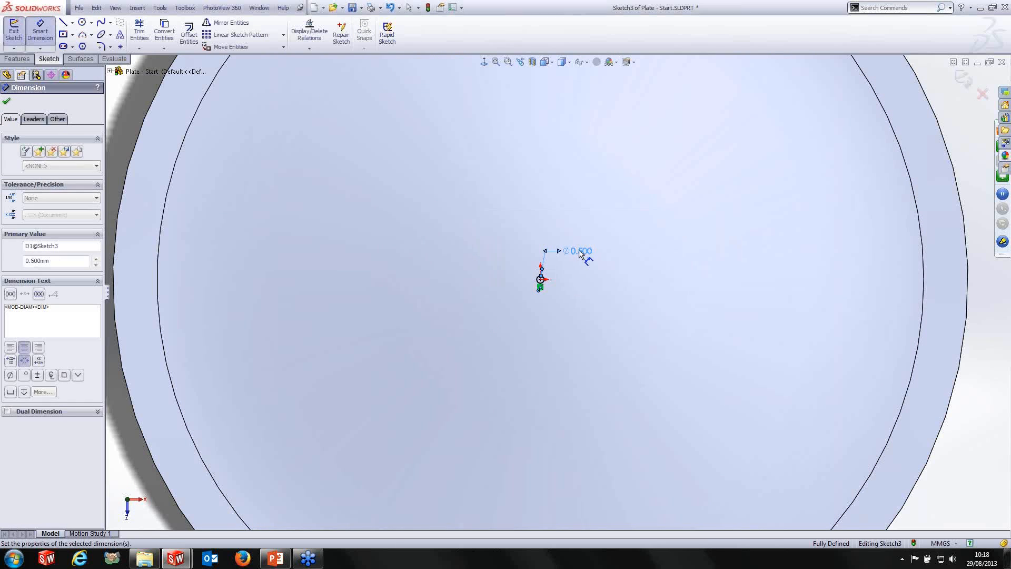
{"action": "key", "text": "Escape"}
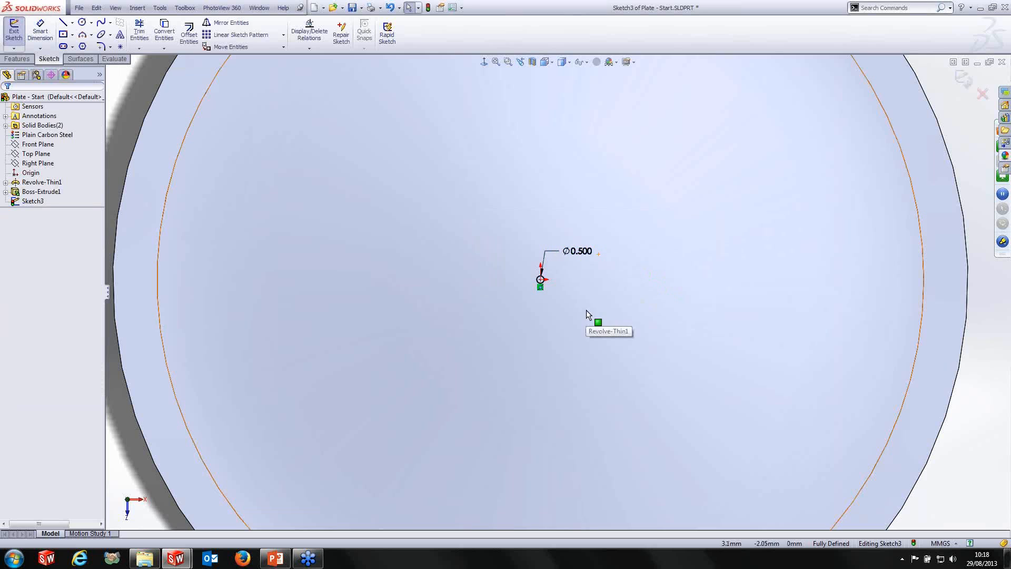
{"action": "left_click", "coordinate": [964, 80]}
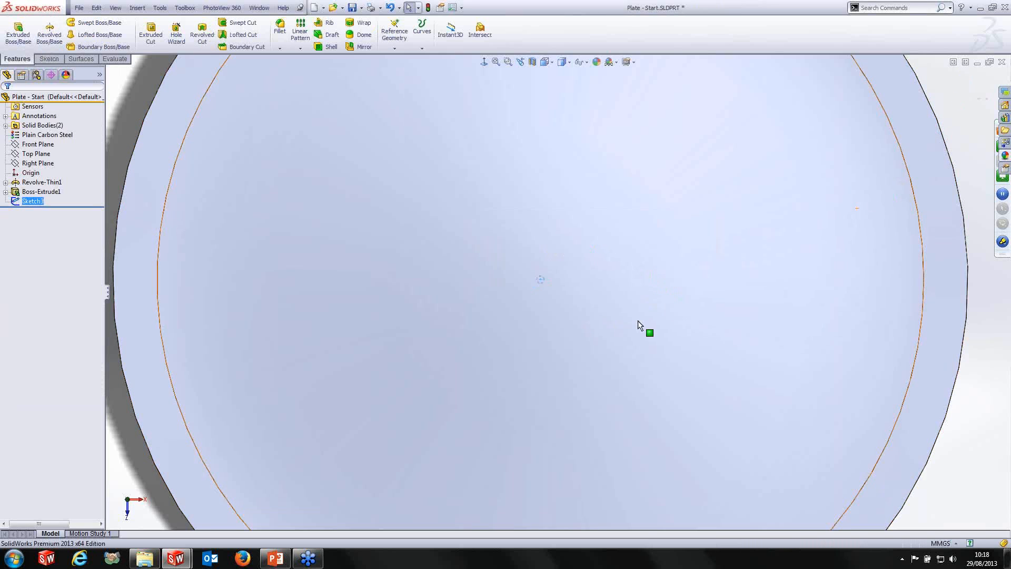
Set up a blind boss extrusion of the small circle sketch, rising 5 mm up through the domed plate.
{"action": "middle_click_drag", "start_coordinate": [634, 322], "coordinate": [634, 239]}
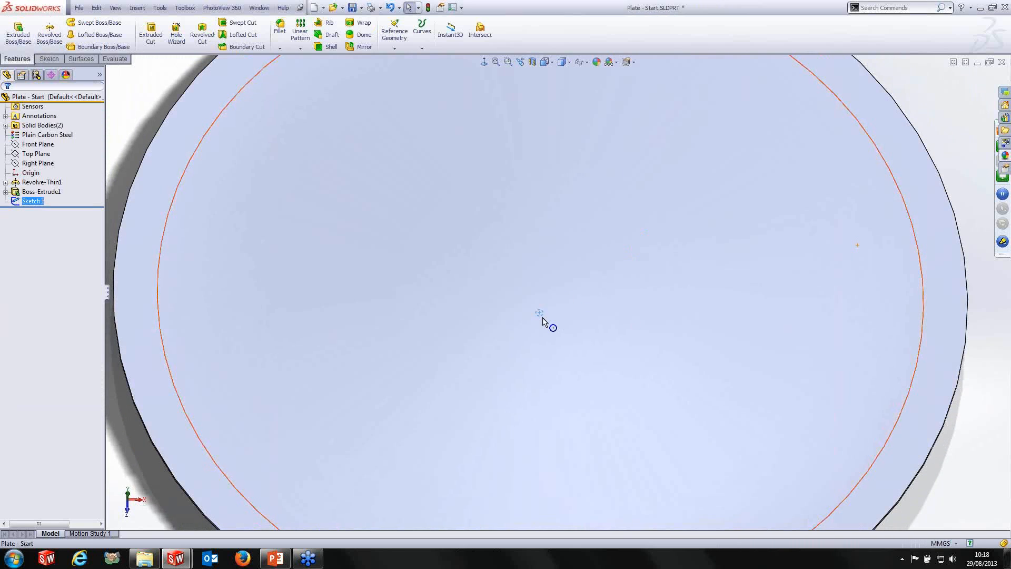
{"action": "scroll", "coordinate": [542, 318], "scroll_direction": "down", "scroll_amount": 5}
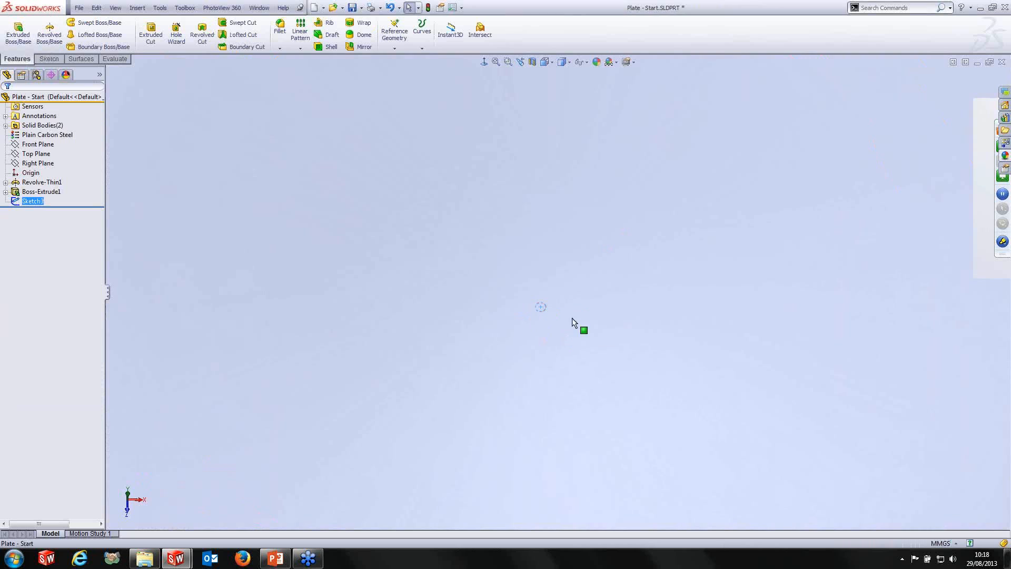
{"action": "left_click", "coordinate": [17, 37]}
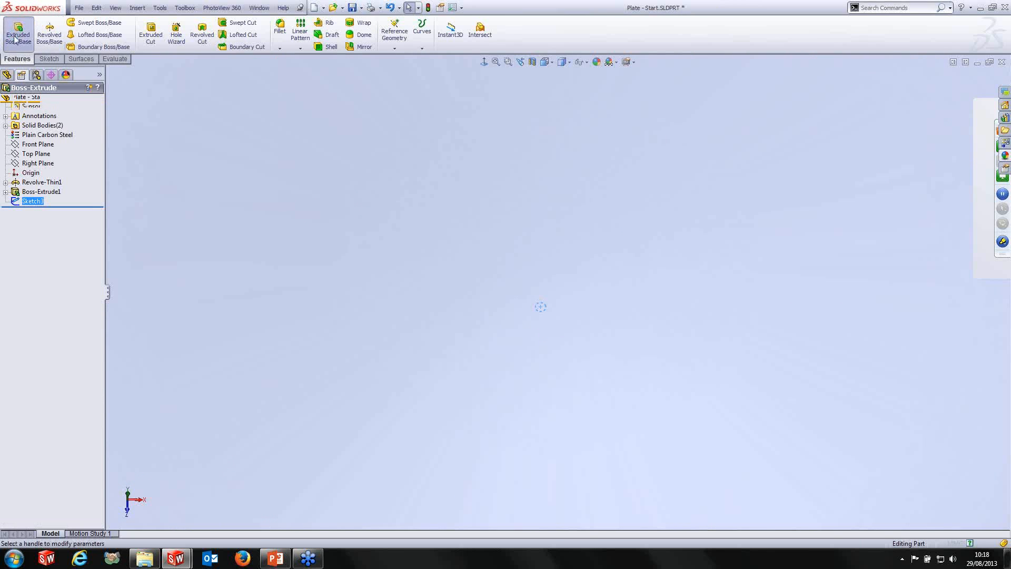
{"action": "left_click", "coordinate": [57, 198]}
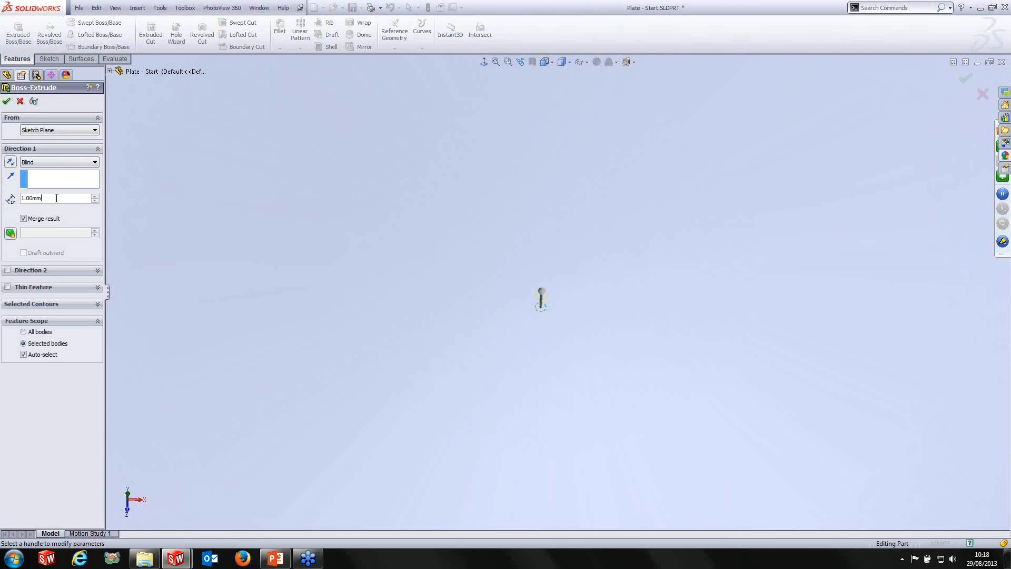
{"action": "type", "text": "5"}
{"action": "key", "text": "Return"}
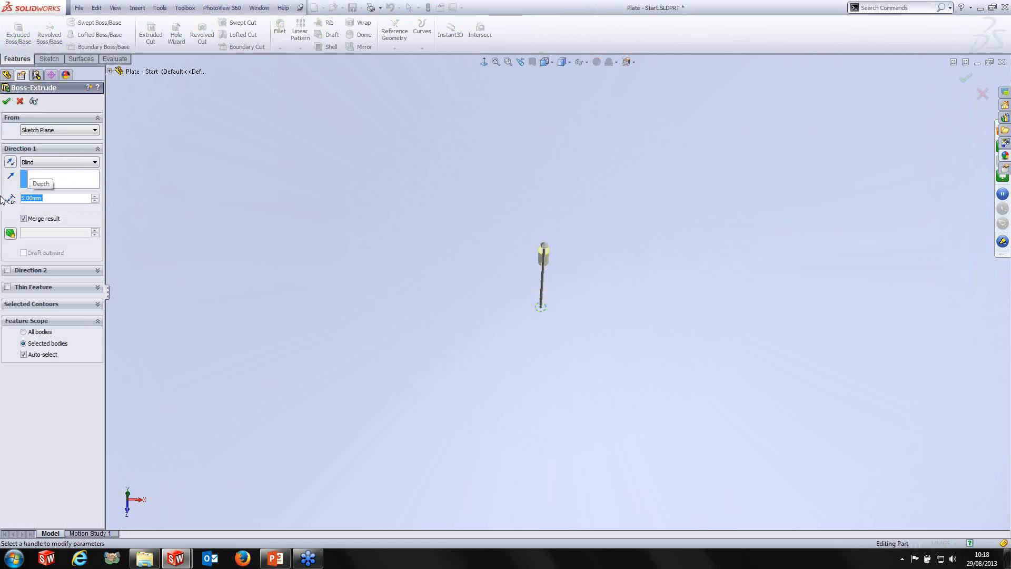
{"action": "scroll", "coordinate": [451, 294], "scroll_direction": "up", "scroll_amount": 3}
{"action": "middle_click_drag", "start_coordinate": [519, 305], "coordinate": [526, 270]}
{"action": "scroll", "coordinate": [563, 283], "scroll_direction": "down", "scroll_amount": 1}
{"action": "scroll", "coordinate": [562, 286], "scroll_direction": "down", "scroll_amount": 2}
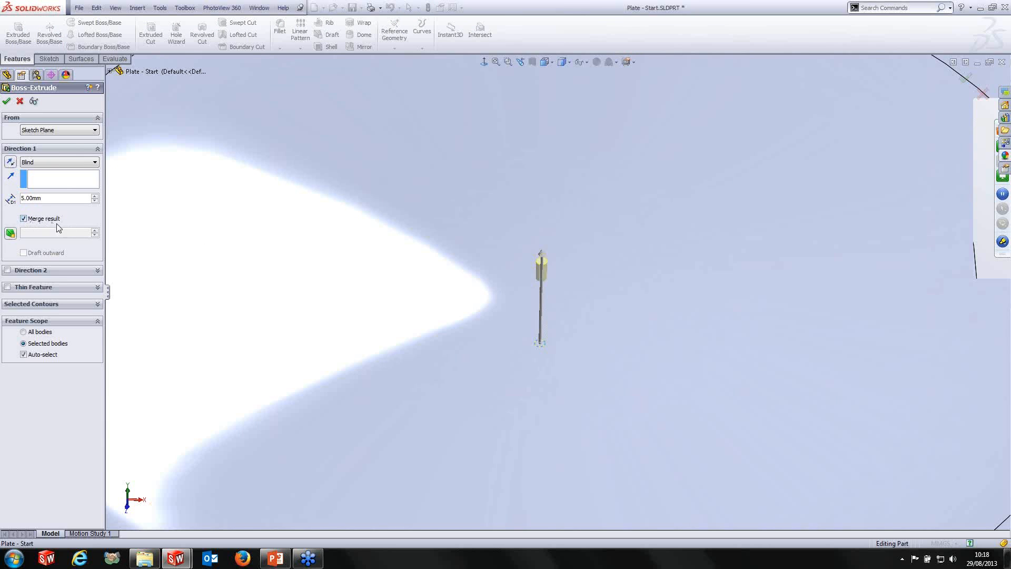
{"action": "scroll", "coordinate": [611, 221], "scroll_direction": "up", "scroll_amount": 3}
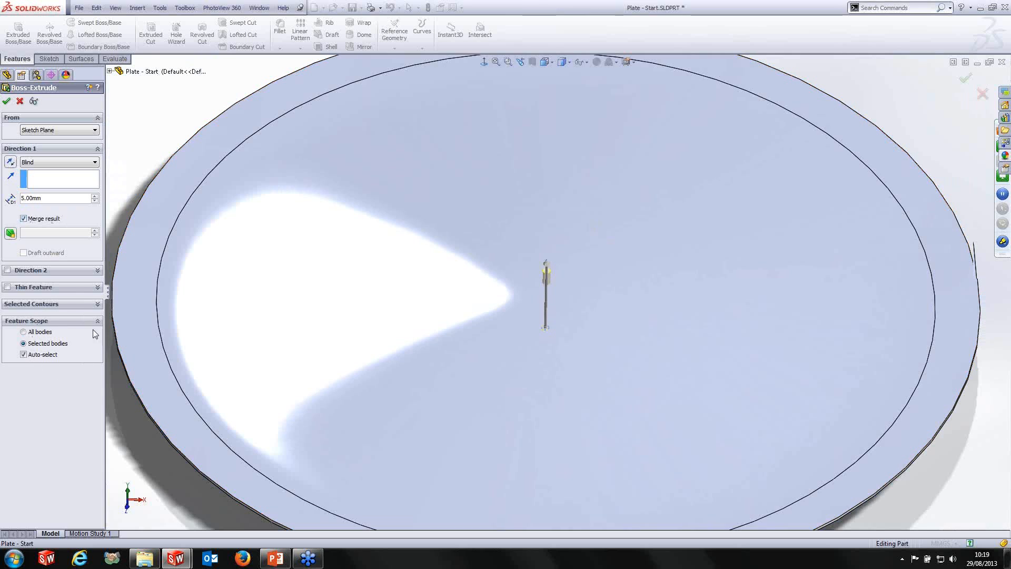
Turn off automatic body selection, limit the extrusion's feature scope to the lower disc, and accept the boss.
{"action": "left_click", "coordinate": [36, 356]}
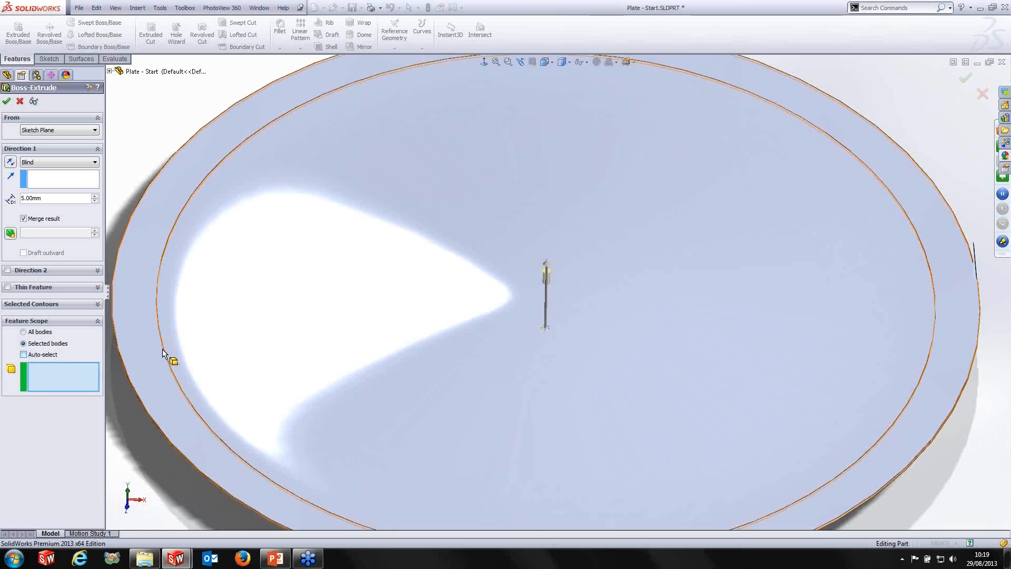
{"action": "key", "text": "f"}
{"action": "middle_click_drag", "start_coordinate": [590, 339], "coordinate": [612, 325]}
{"action": "left_click", "coordinate": [611, 325]}
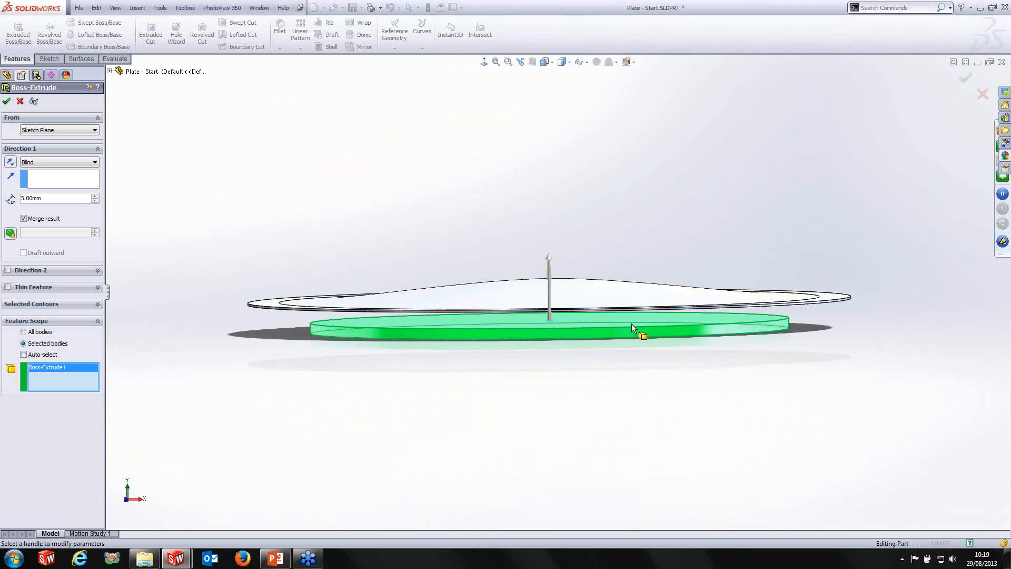
{"action": "scroll", "coordinate": [588, 320], "scroll_direction": "down", "scroll_amount": 3}
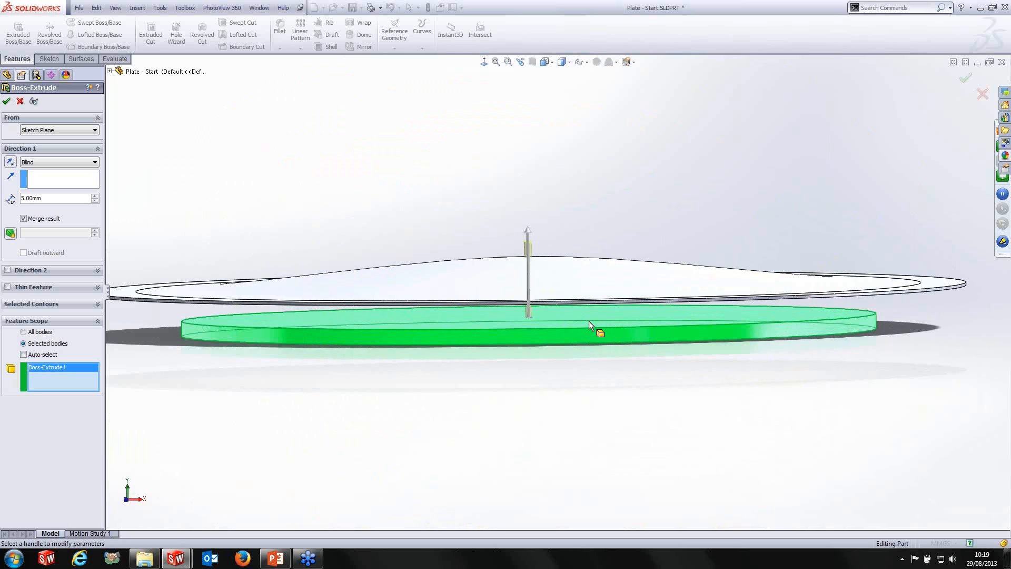
{"action": "middle_click_drag", "start_coordinate": [589, 320], "coordinate": [605, 362]}
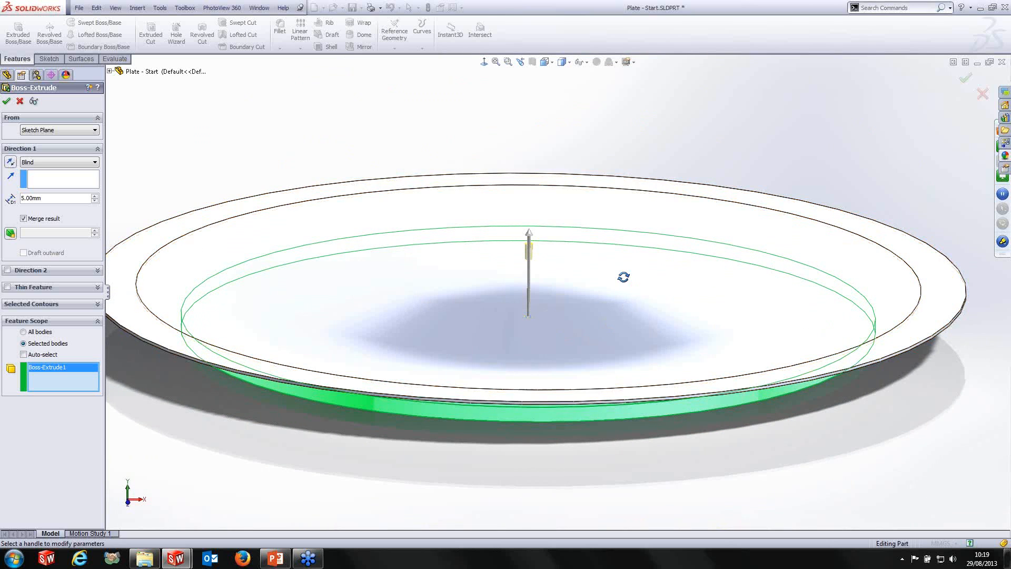
{"action": "middle_click_drag", "start_coordinate": [621, 278], "coordinate": [623, 334]}
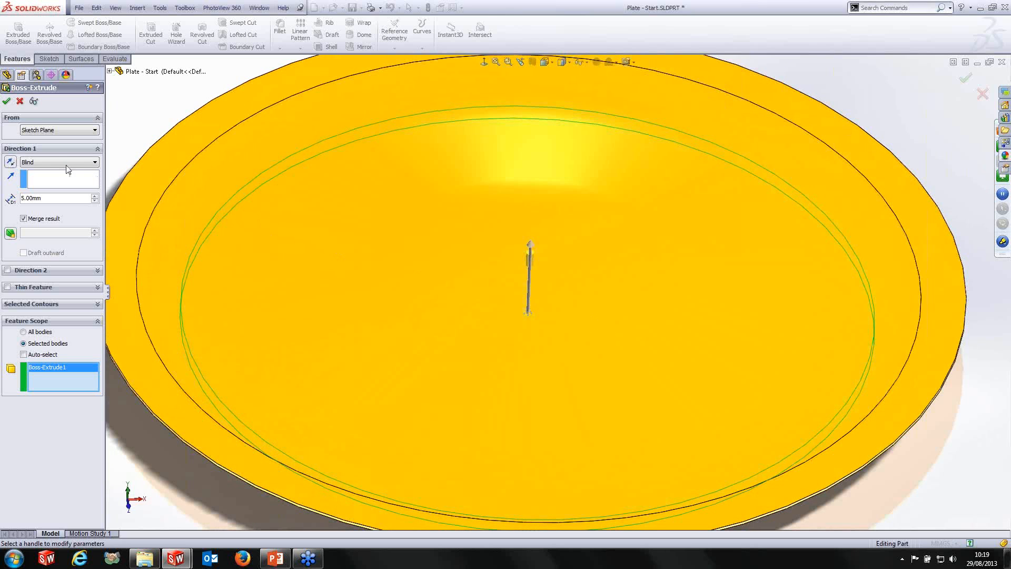
{"action": "left_click", "coordinate": [7, 101]}
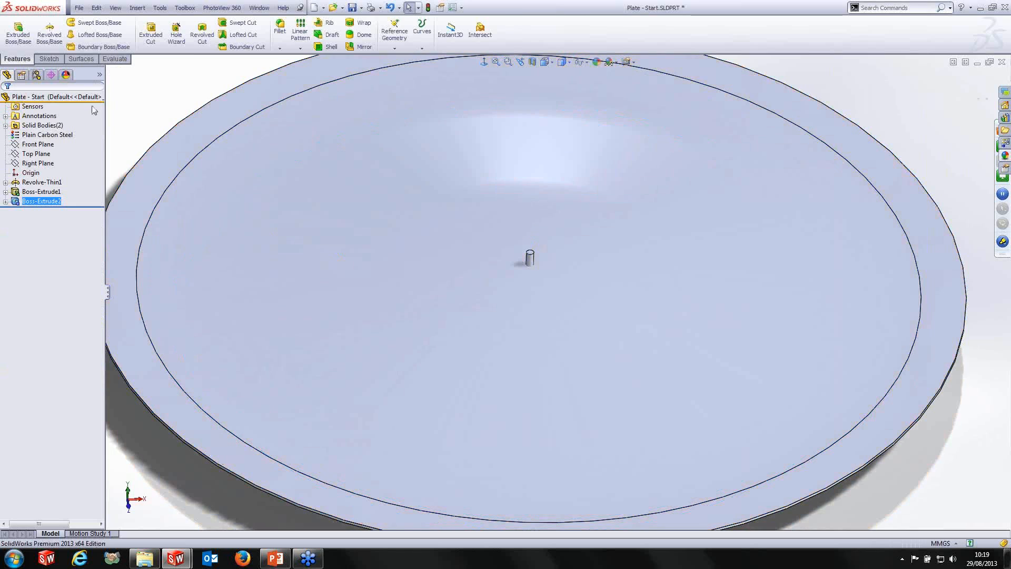
Expand the list of solid bodies and highlight each one to check which geometry it contains.
{"action": "left_click", "coordinate": [6, 126]}
{"action": "left_click", "coordinate": [38, 135]}
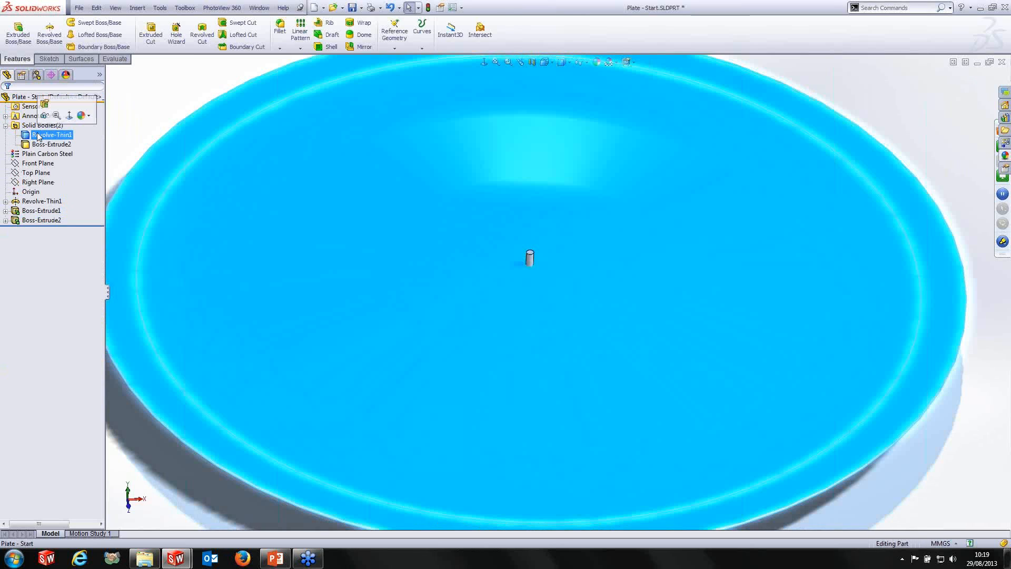
{"action": "left_click", "coordinate": [39, 145]}
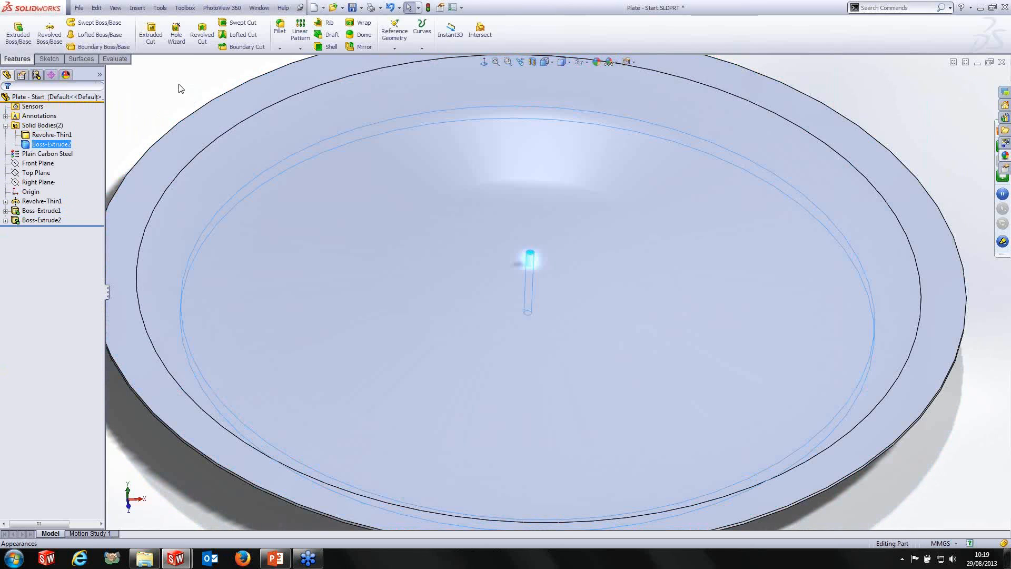
{"action": "left_click", "coordinate": [158, 86]}
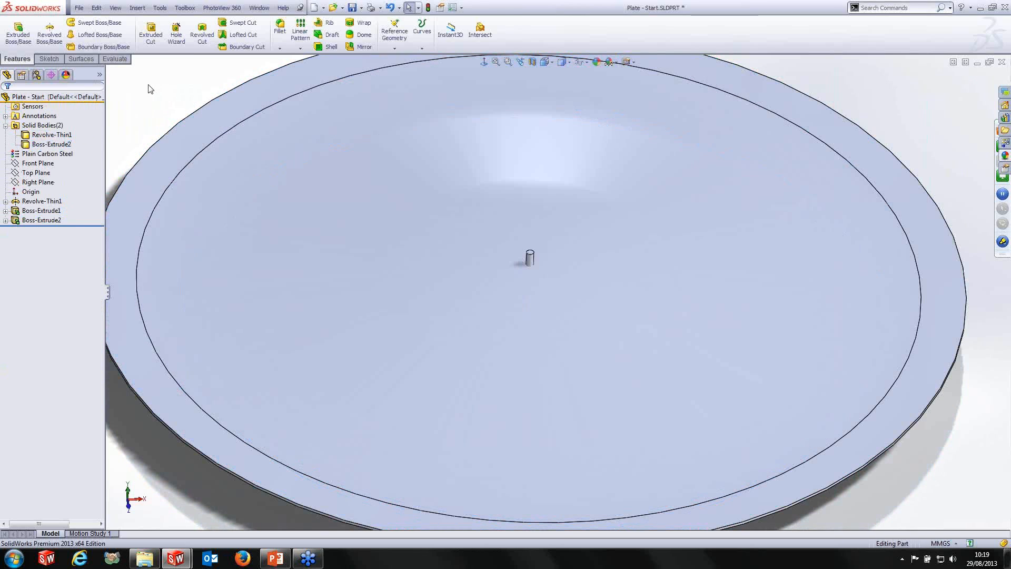
{"action": "left_click", "coordinate": [51, 144]}
{"action": "left_click", "coordinate": [196, 79]}
Sketch a short horizontal line from the origin on the upper face of the lower disc and exit the sketch.
{"action": "middle_click_drag", "start_coordinate": [422, 281], "coordinate": [540, 271]}
{"action": "left_click", "coordinate": [573, 352]}
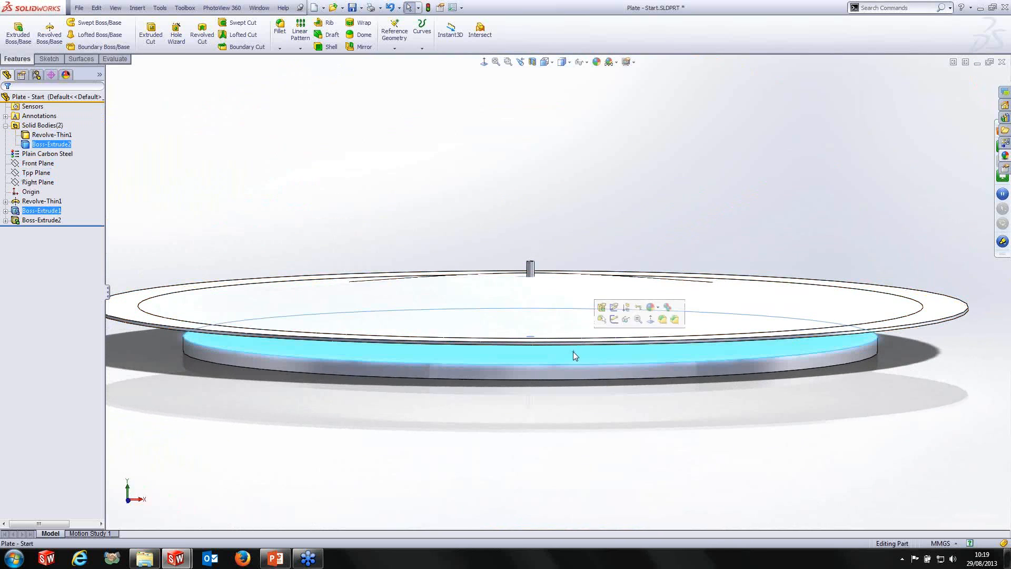
{"action": "left_click", "coordinate": [606, 320]}
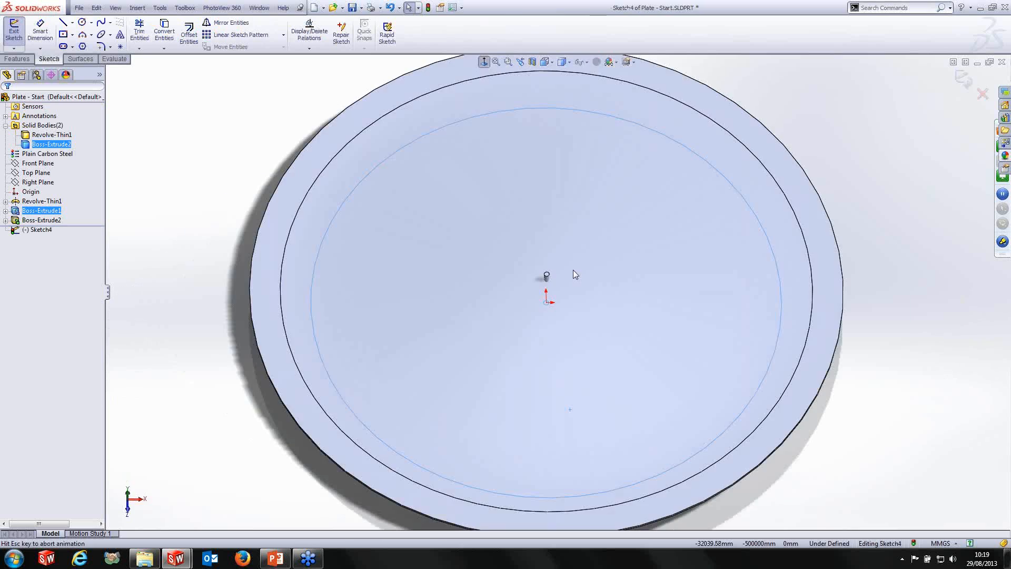
{"action": "scroll", "coordinate": [574, 305], "scroll_direction": "down", "scroll_amount": 1}
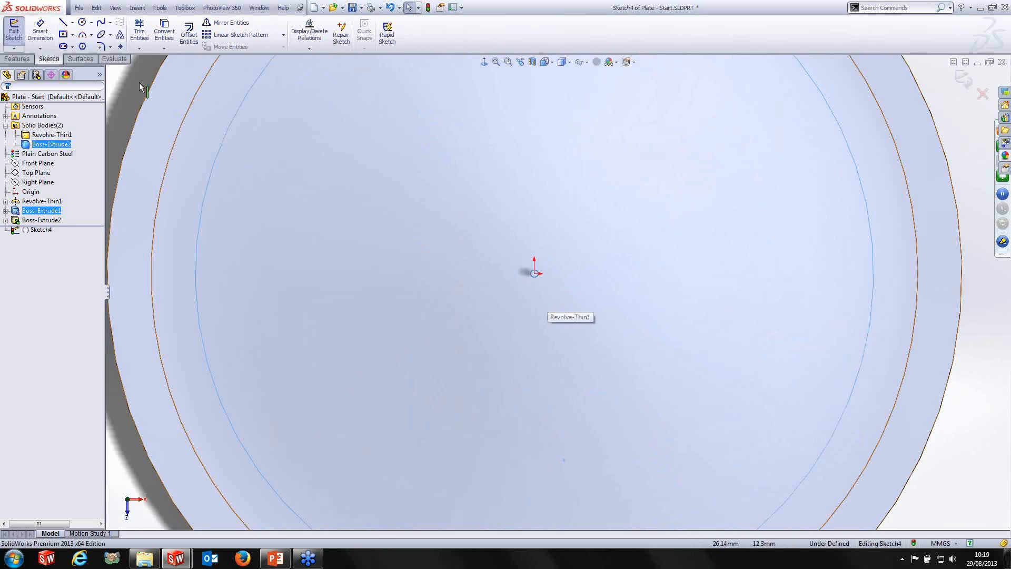
{"action": "left_click", "coordinate": [63, 23]}
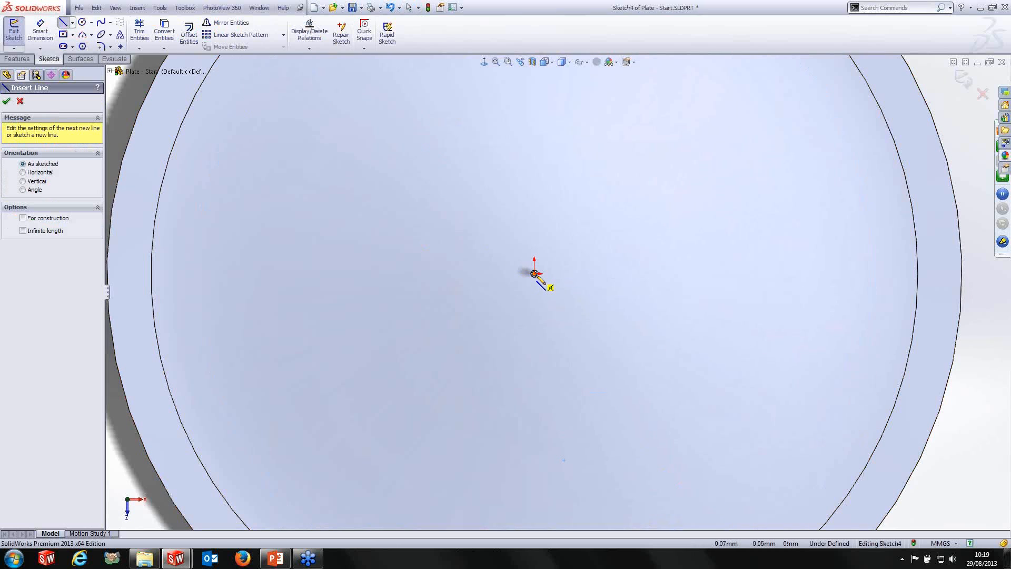
{"action": "left_click", "coordinate": [534, 273]}
{"action": "left_click", "coordinate": [596, 274]}
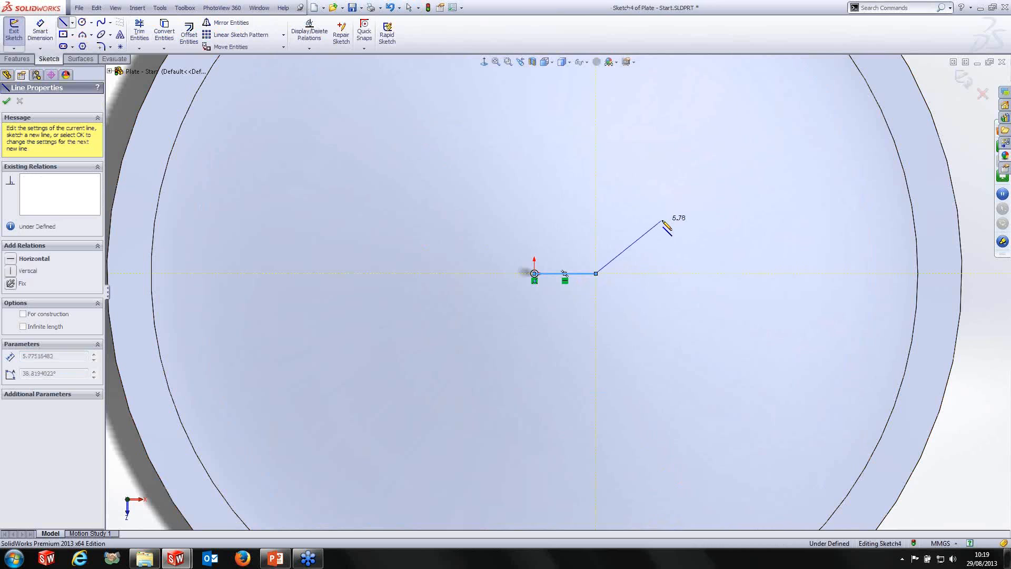
{"action": "key", "text": "Escape"}
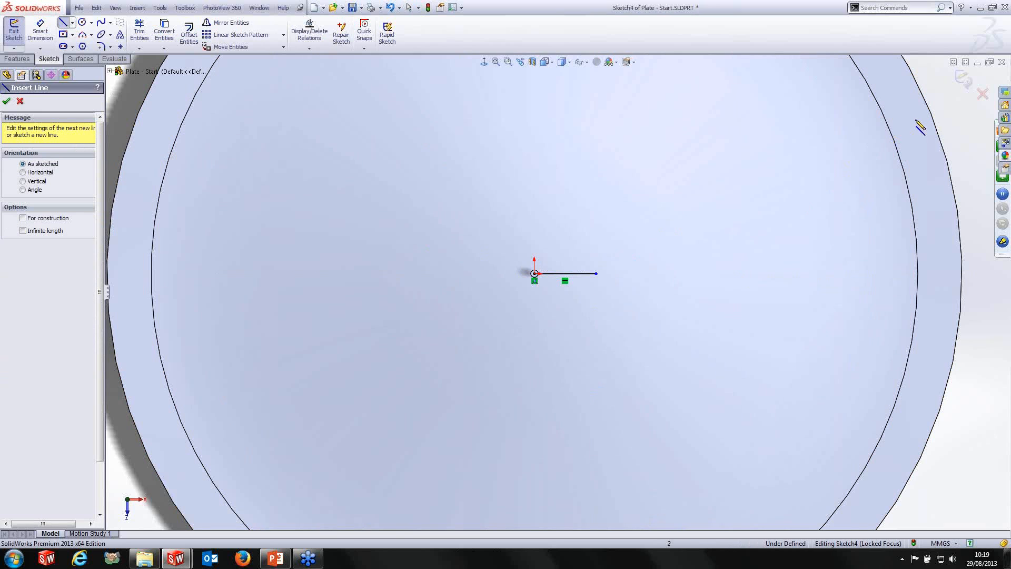
{"action": "left_click", "coordinate": [964, 78]}
Start a Fill Pattern and choose the upper face of the lower disc as its fill boundary.
{"action": "middle_click_drag", "start_coordinate": [595, 395], "coordinate": [585, 274]}
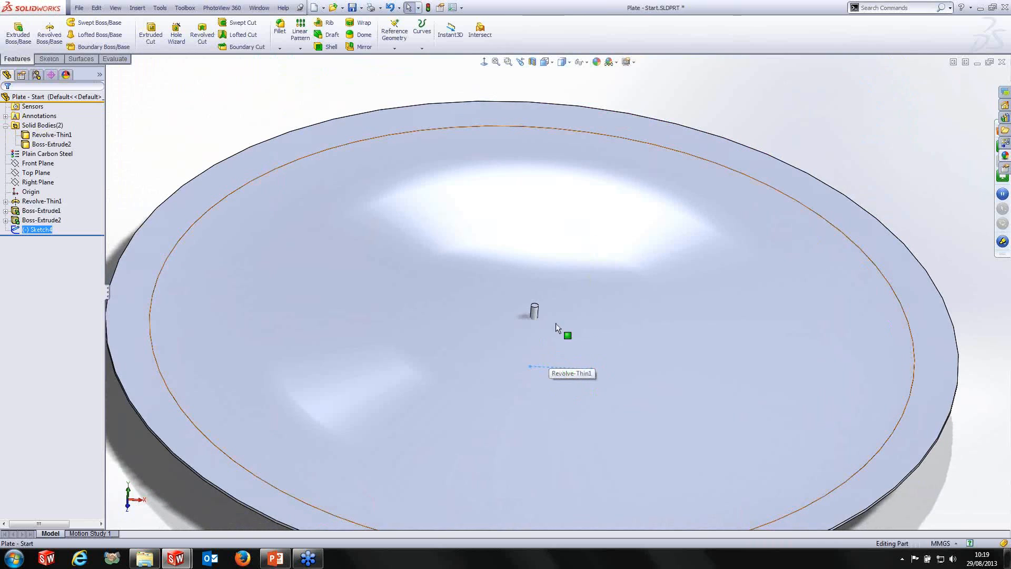
{"action": "left_click", "coordinate": [303, 49]}
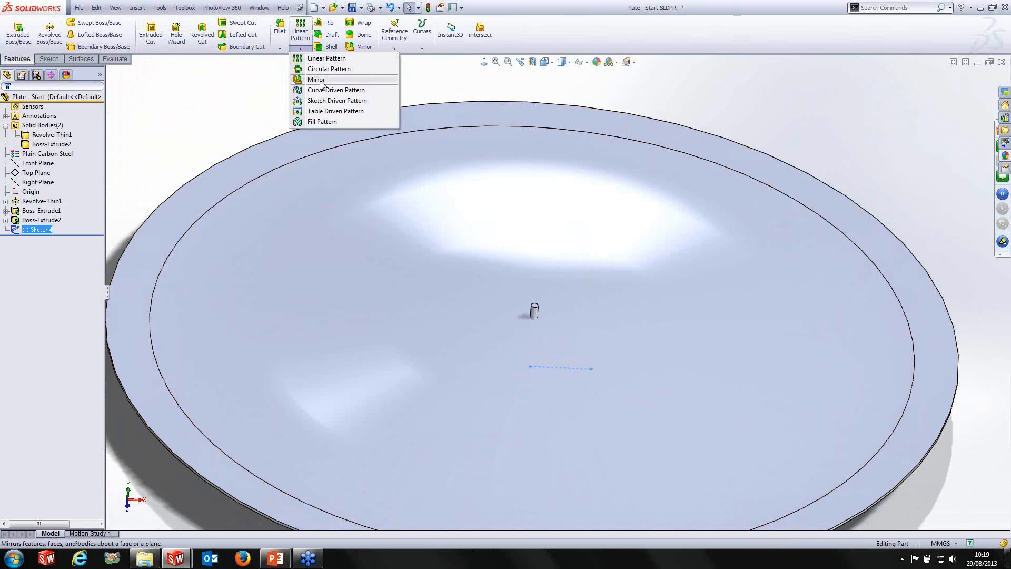
{"action": "left_click", "coordinate": [339, 124]}
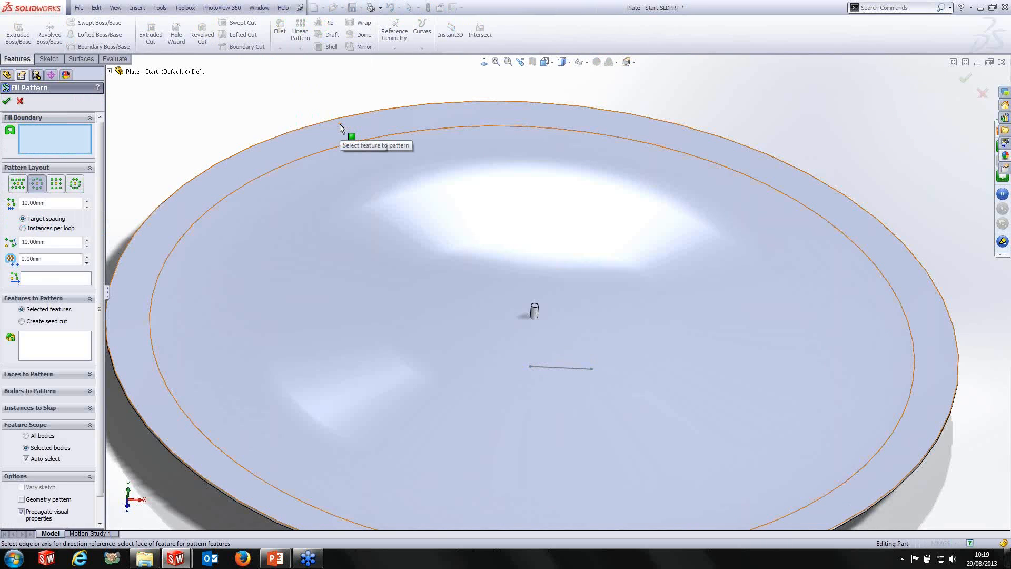
{"action": "middle_click_drag", "start_coordinate": [535, 292], "coordinate": [566, 356]}
{"action": "scroll", "coordinate": [568, 358], "scroll_direction": "down", "scroll_amount": 3}
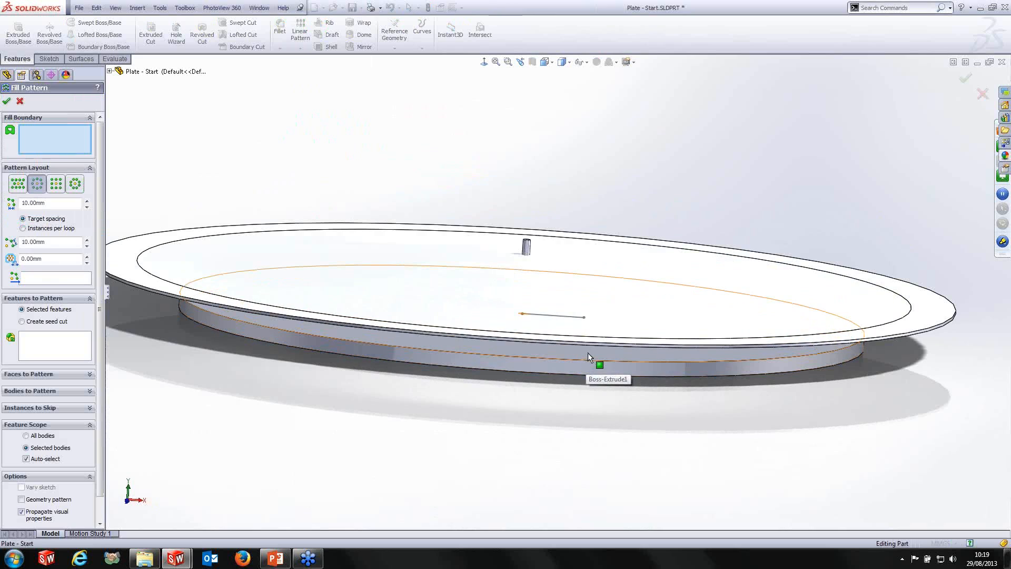
{"action": "left_click", "coordinate": [588, 352]}
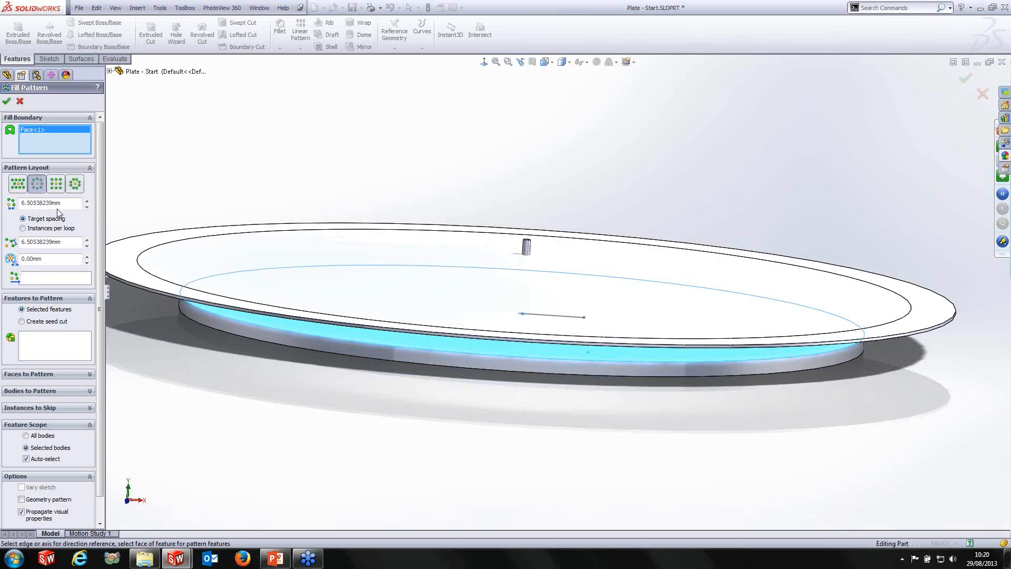
Choose the small central pin as the feature to pattern and the sketched line as the pattern direction.
{"action": "left_click", "coordinate": [64, 336]}
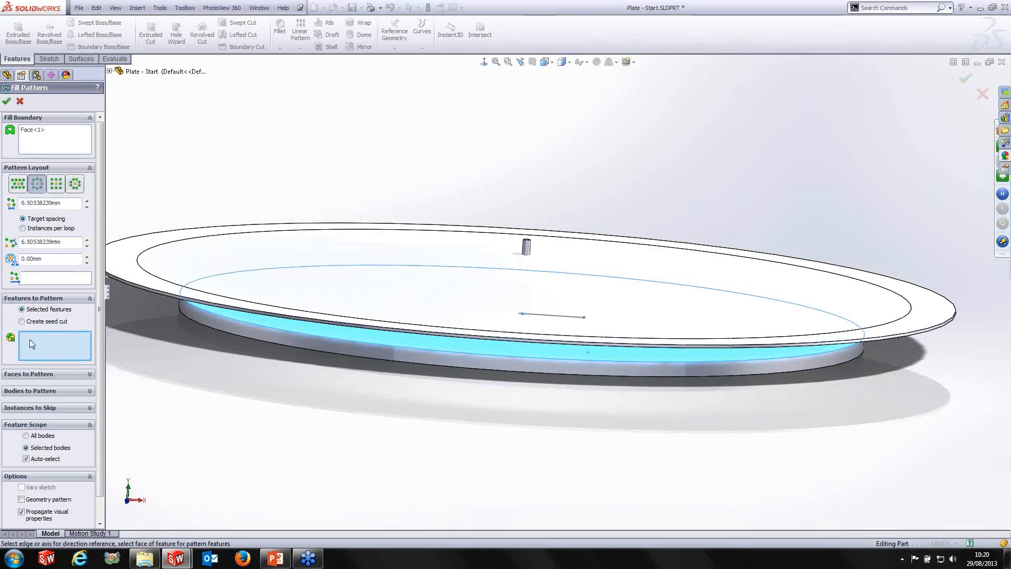
{"action": "left_click", "coordinate": [527, 247]}
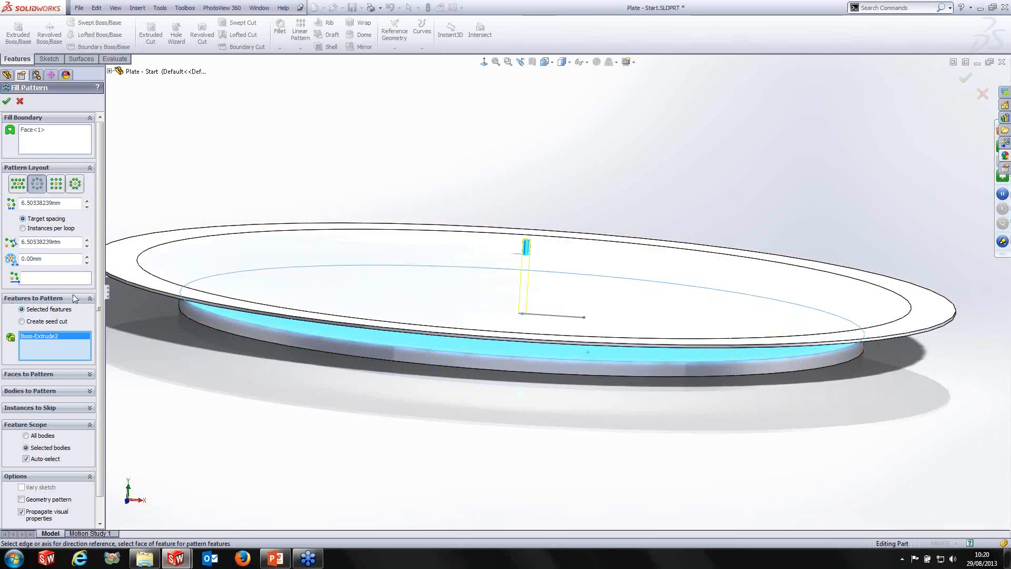
{"action": "left_click", "coordinate": [36, 279]}
{"action": "middle_click_drag", "start_coordinate": [565, 304], "coordinate": [549, 330]}
{"action": "left_click", "coordinate": [556, 314]}
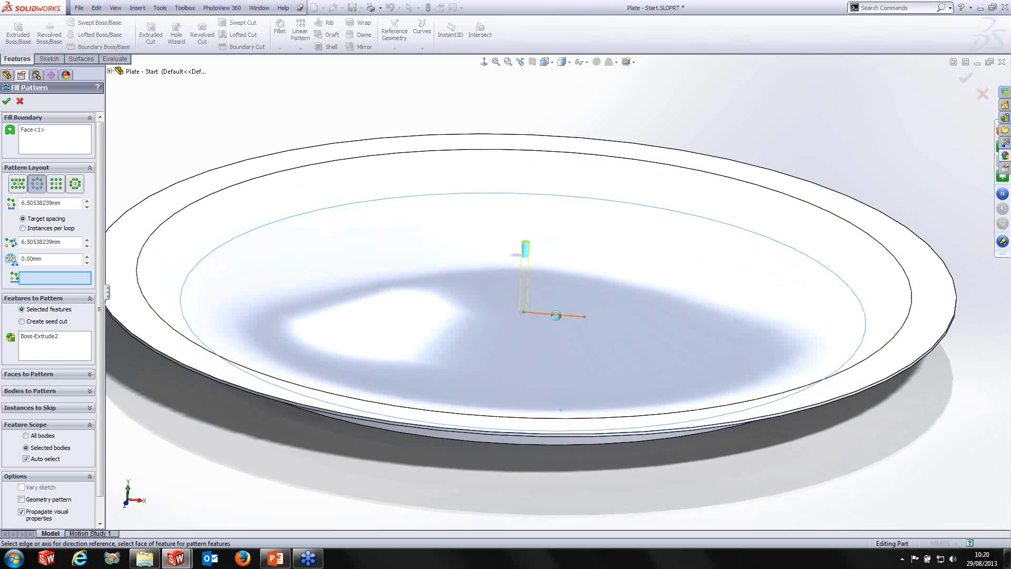
Set both the loop spacing and the target instance spacing of the fill pattern to 3 mm.
{"action": "middle_click_drag", "start_coordinate": [557, 316], "coordinate": [539, 327]}
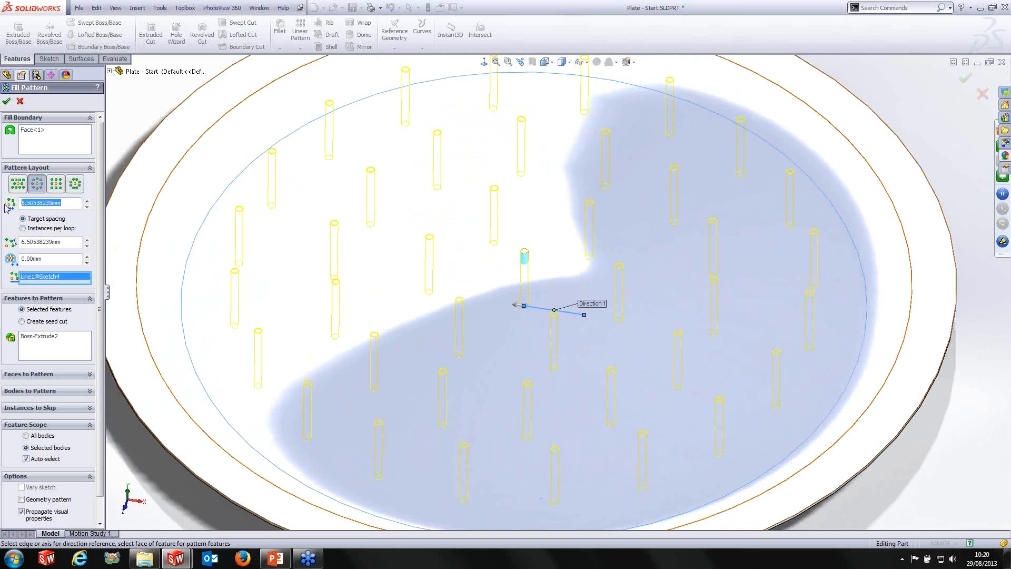
{"action": "type", "text": "3"}
{"action": "key", "text": "Return"}
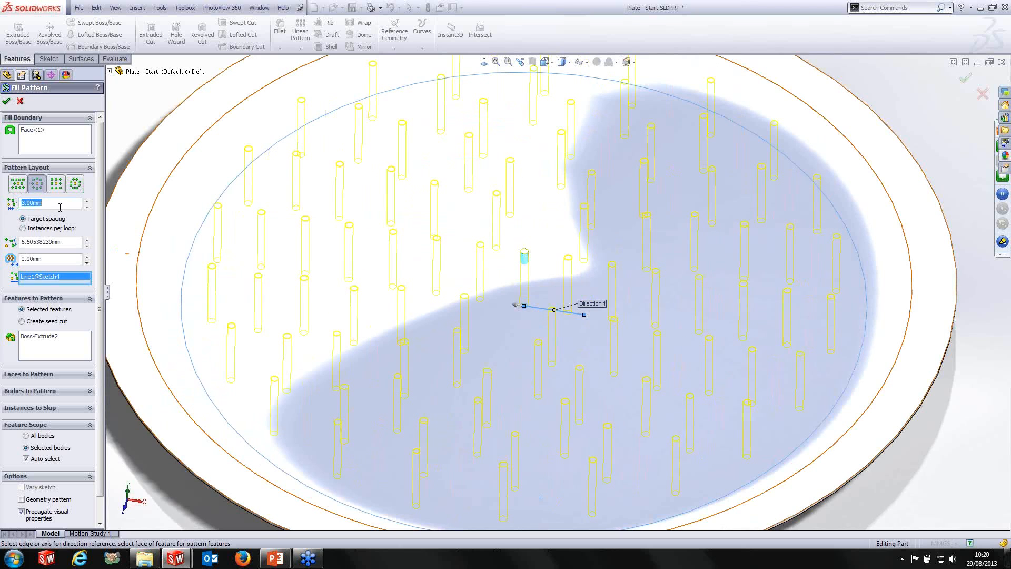
{"action": "left_click_drag", "start_coordinate": [69, 244], "coordinate": [1, 245]}
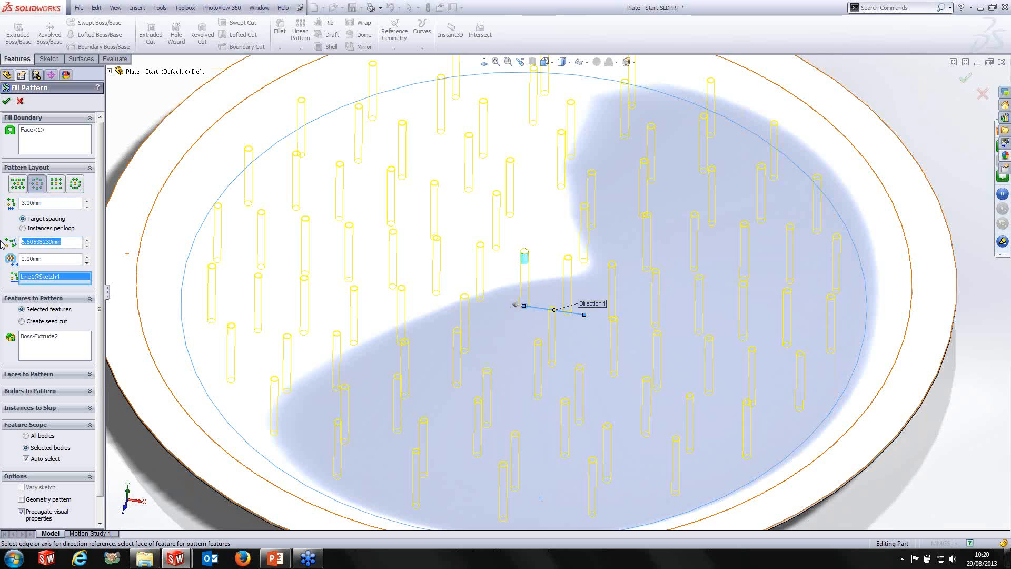
{"action": "type", "text": "3.00mm"}
{"action": "key", "text": "Return"}
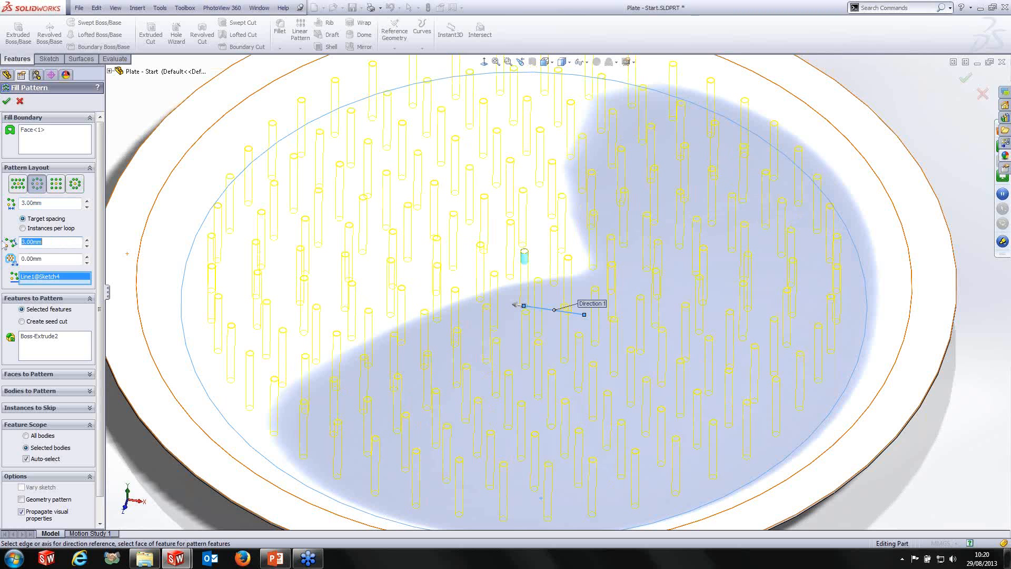
Turn off automatic body selection in the feature scope, choose only the lower disc body, and complete the Fill Pattern.
{"action": "mouse_move", "coordinate": [505, 169]}
{"action": "middle_mouse_down"}
{"action": "mouse_move", "coordinate": [513, 316]}
{"action": "mouse_move", "coordinate": [503, 319]}
{"action": "mouse_move", "coordinate": [509, 308]}
{"action": "middle_mouse_up"}
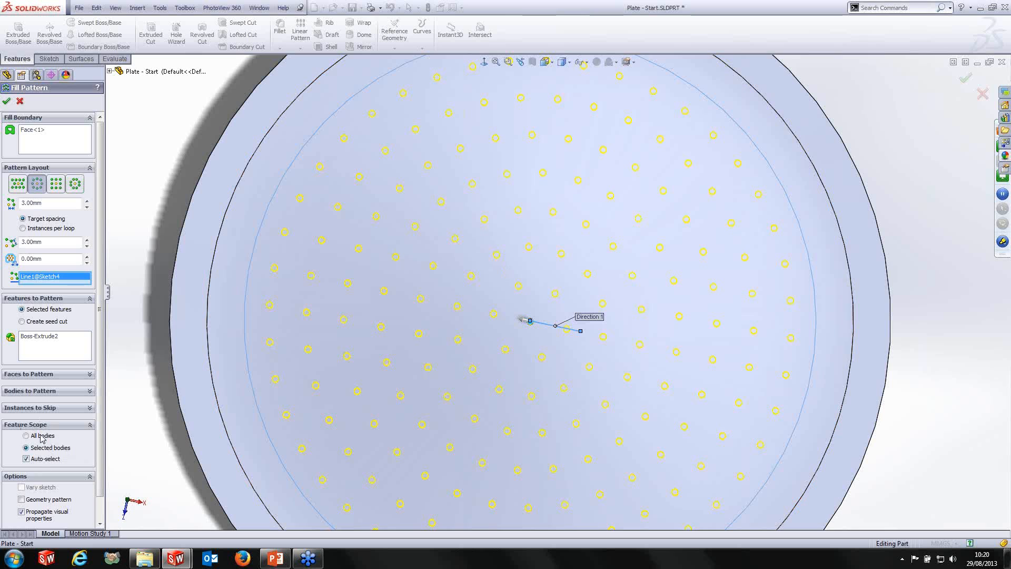
{"action": "left_click", "coordinate": [41, 460]}
{"action": "middle_click_drag", "start_coordinate": [548, 334], "coordinate": [591, 393]}
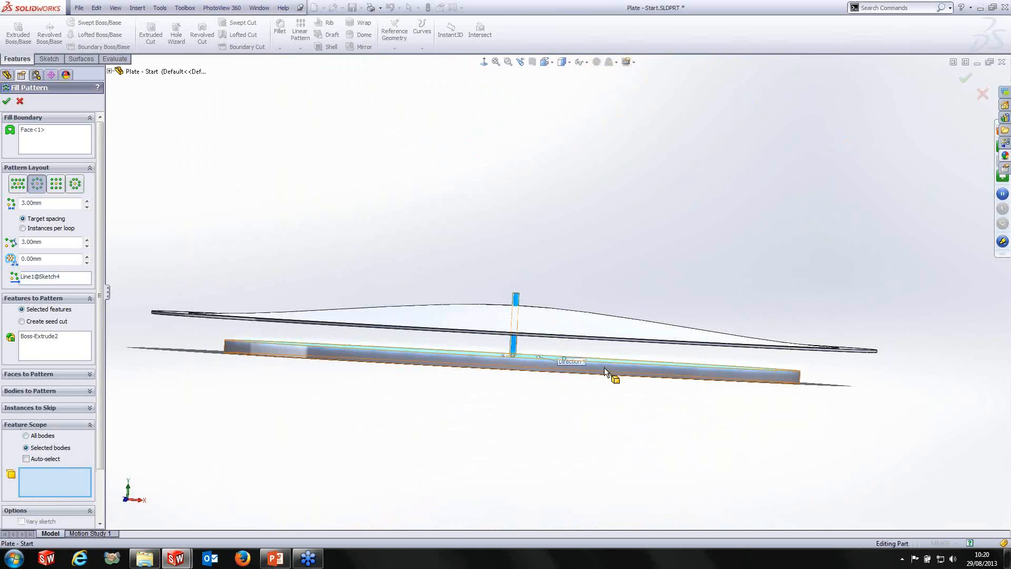
{"action": "left_click", "coordinate": [606, 371]}
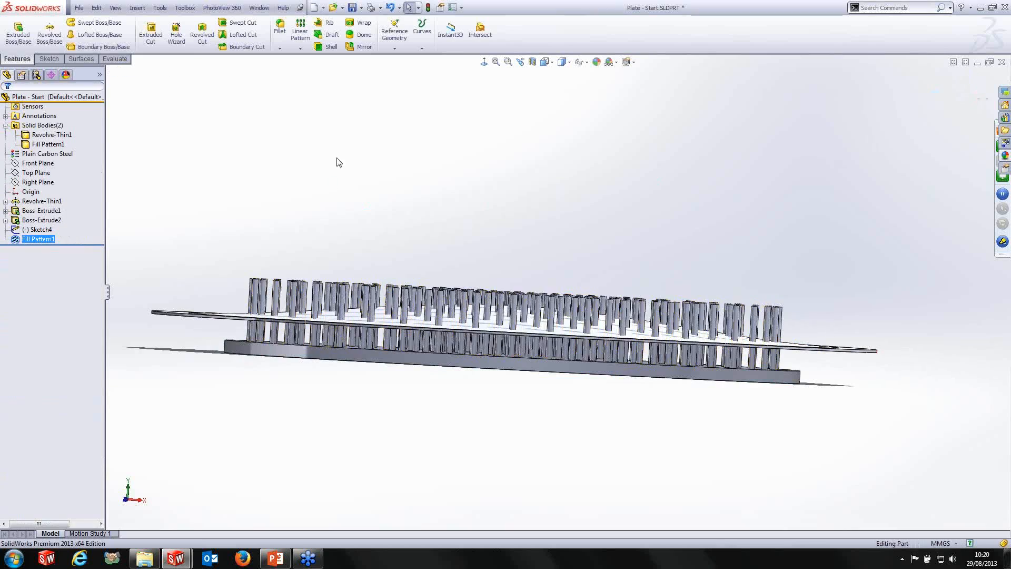
Highlight each of the solid bodies to check which geometry belongs to the plate and which to the patterned pins.
{"action": "middle_click_drag", "start_coordinate": [339, 160], "coordinate": [331, 216]}
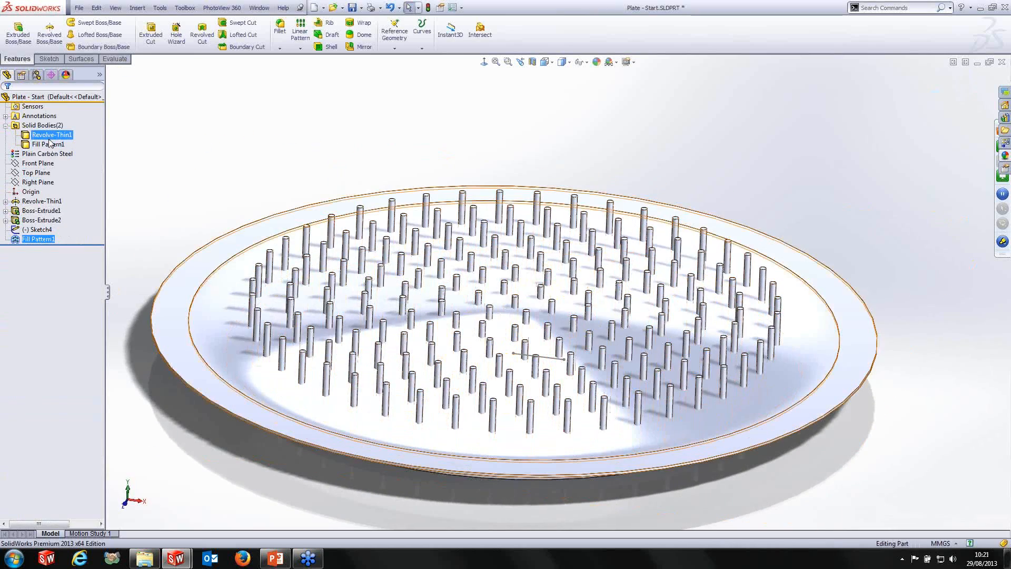
{"action": "left_click", "coordinate": [51, 135]}
{"action": "left_click", "coordinate": [50, 144]}
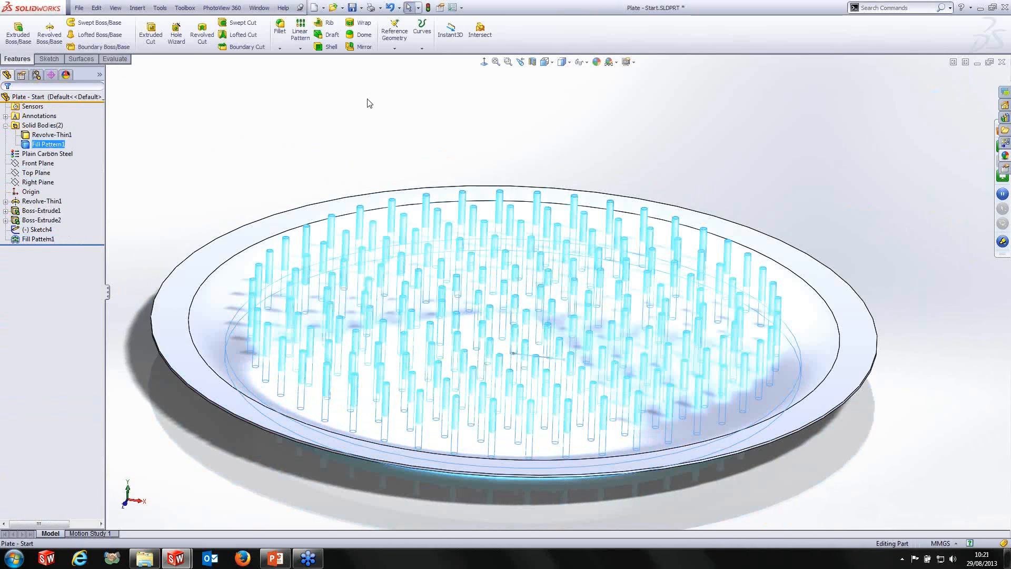
{"action": "left_click", "coordinate": [370, 103]}
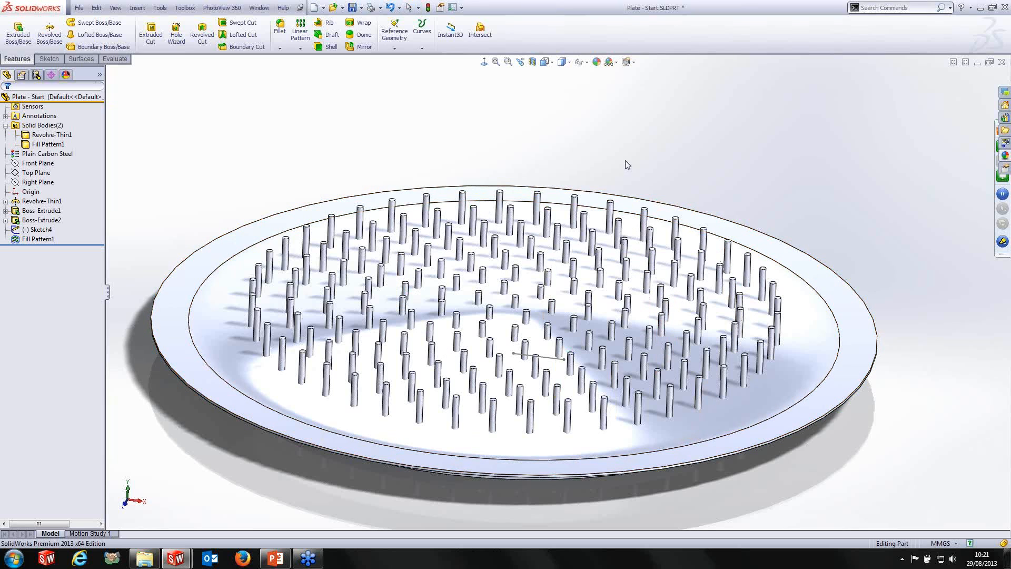
{"action": "middle_click_drag", "start_coordinate": [625, 162], "coordinate": [626, 177]}
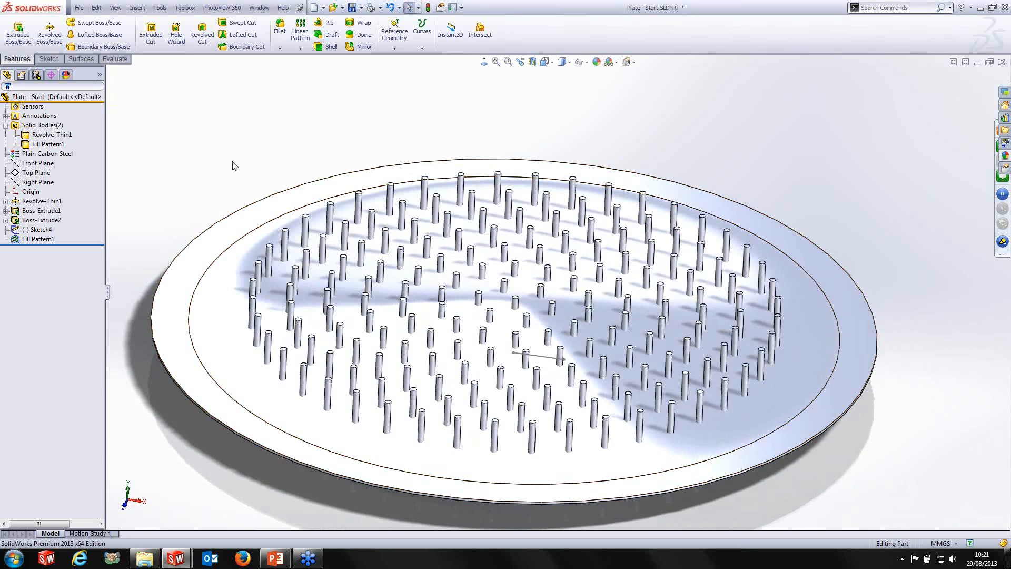
{"action": "left_click", "coordinate": [48, 144]}
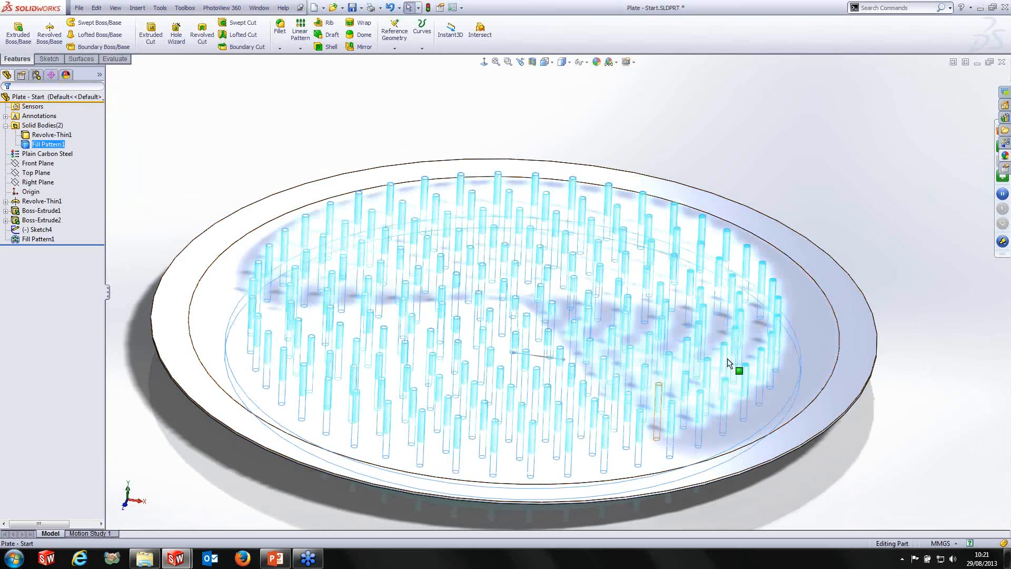
{"action": "left_click", "coordinate": [678, 97]}
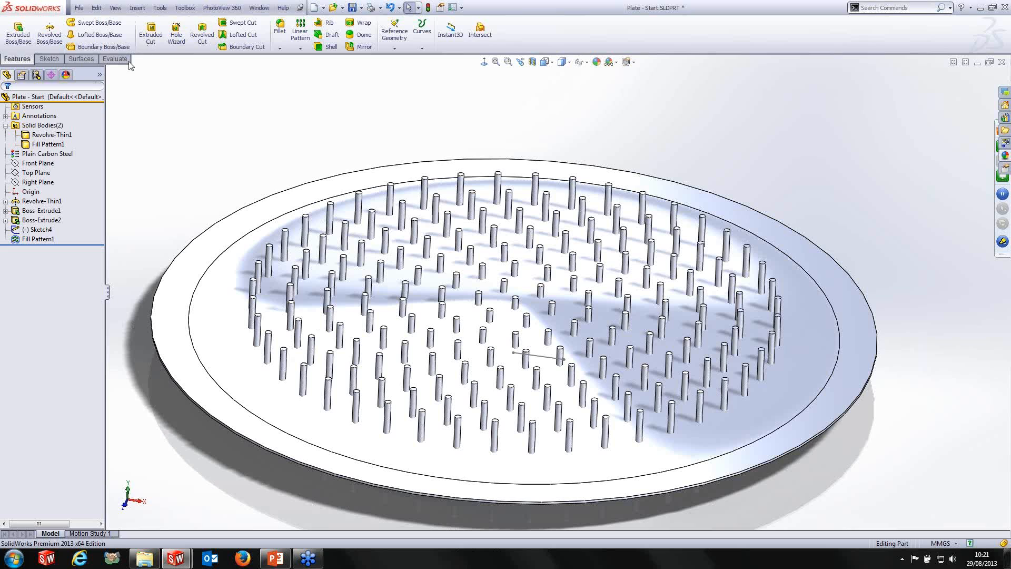
Set up a Combine with the Subtract operation, using the domed plate as main body and the patterned pin body as the body to subtract.
{"action": "left_click", "coordinate": [133, 11]}
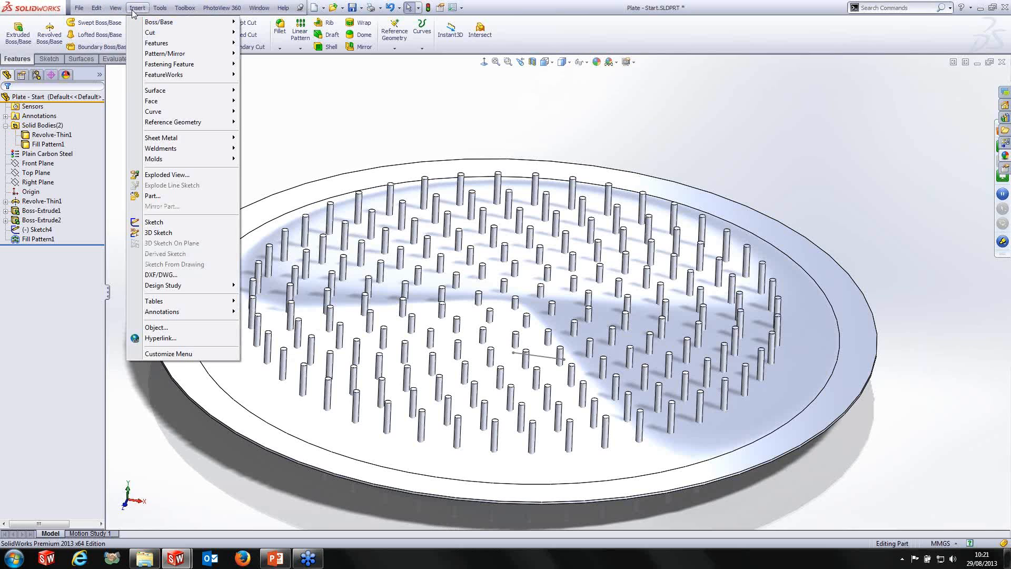
{"action": "mouse_move", "coordinate": [158, 42]}
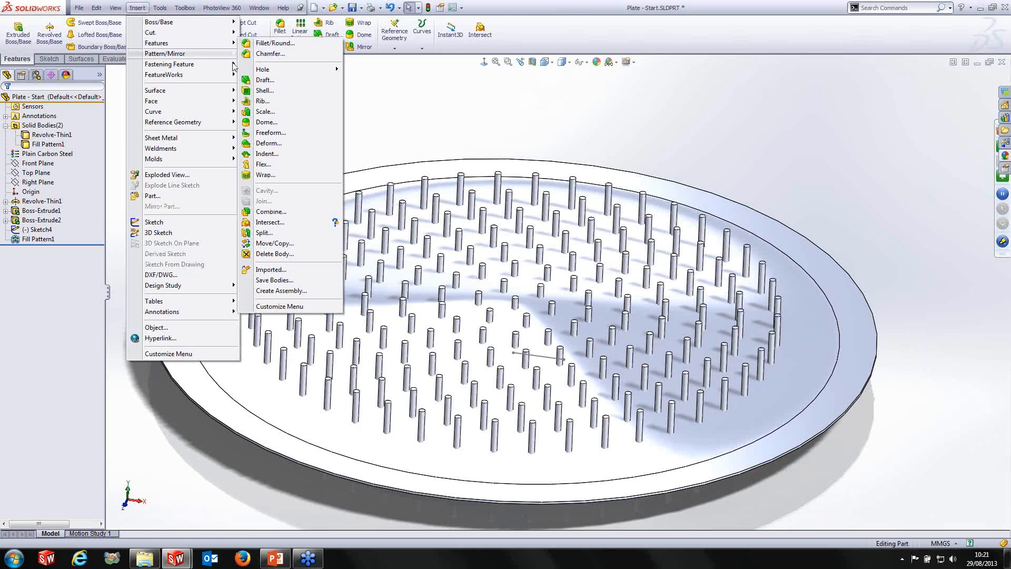
{"action": "left_click", "coordinate": [304, 214]}
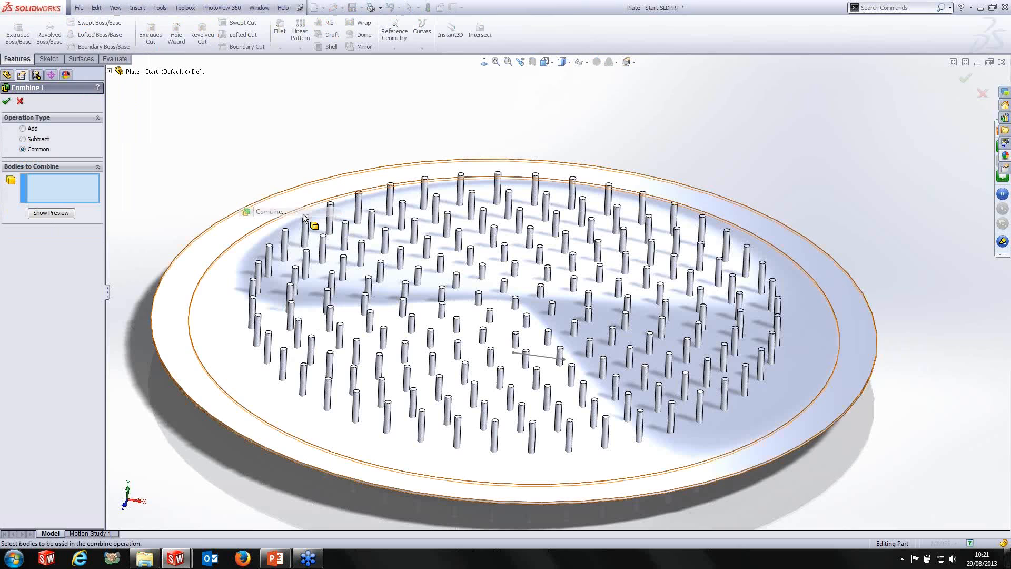
{"action": "left_click", "coordinate": [46, 141]}
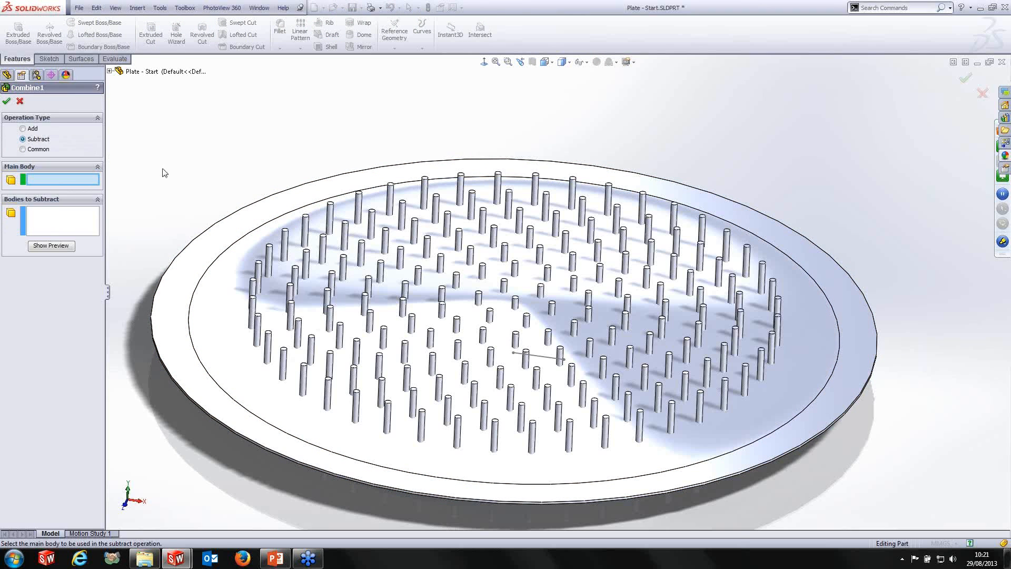
{"action": "left_click", "coordinate": [279, 203]}
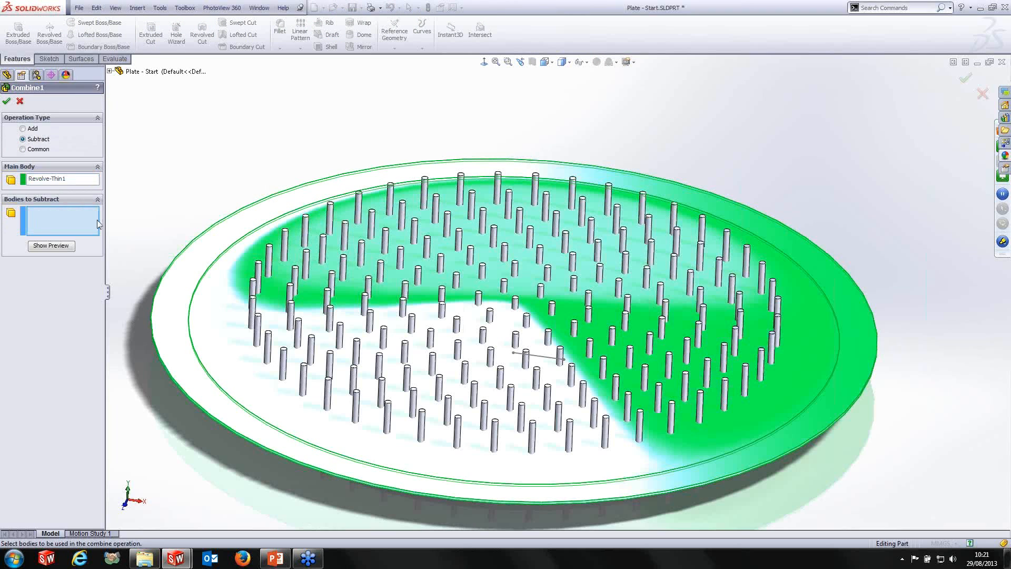
{"action": "left_click", "coordinate": [385, 238]}
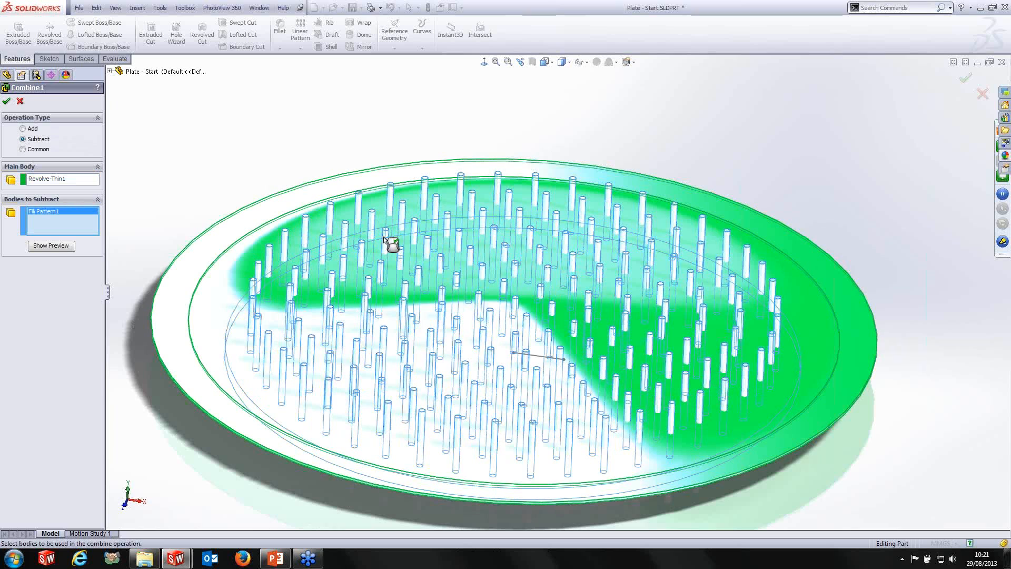
Subtract the fill-patterned pins from the revolved plate body with Combine, and hide the leftover sketch line.
{"action": "left_click", "coordinate": [7, 102]}
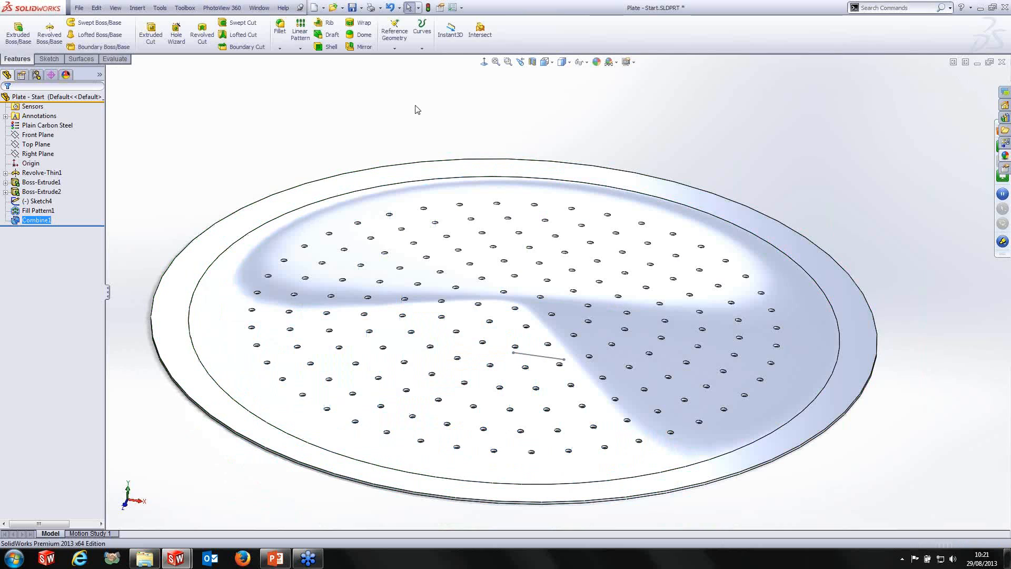
{"action": "mouse_move", "coordinate": [418, 109]}
{"action": "middle_mouse_down"}
{"action": "mouse_move", "coordinate": [406, 144]}
{"action": "mouse_move", "coordinate": [415, 263]}
{"action": "mouse_move", "coordinate": [408, 149]}
{"action": "middle_mouse_up"}
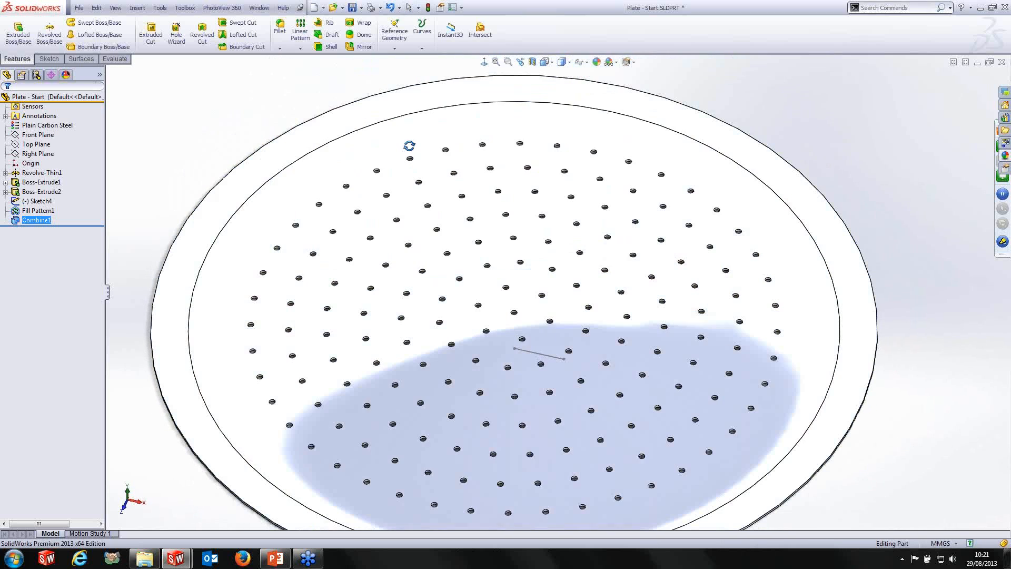
{"action": "left_click", "coordinate": [543, 359]}
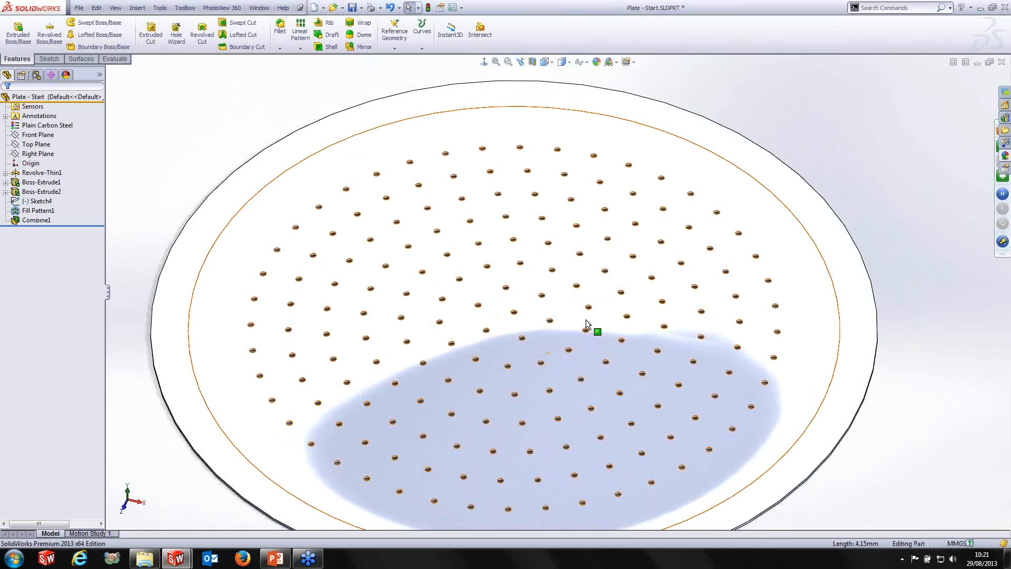
Check the feature statistics for the plate part's rebuild times.
{"action": "left_click", "coordinate": [160, 8]}
{"action": "mouse_move", "coordinate": [185, 7]}
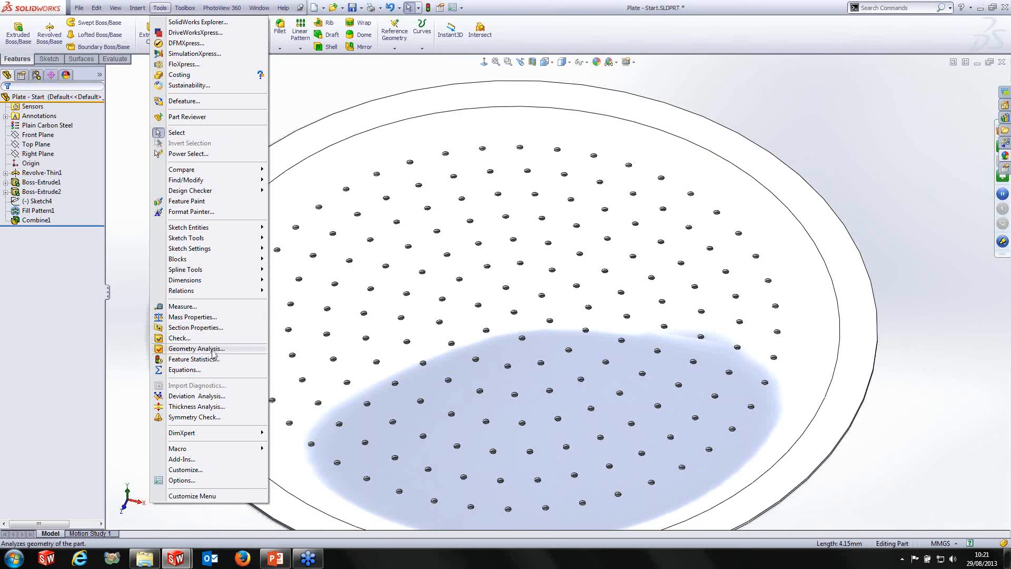
{"action": "left_click", "coordinate": [211, 359]}
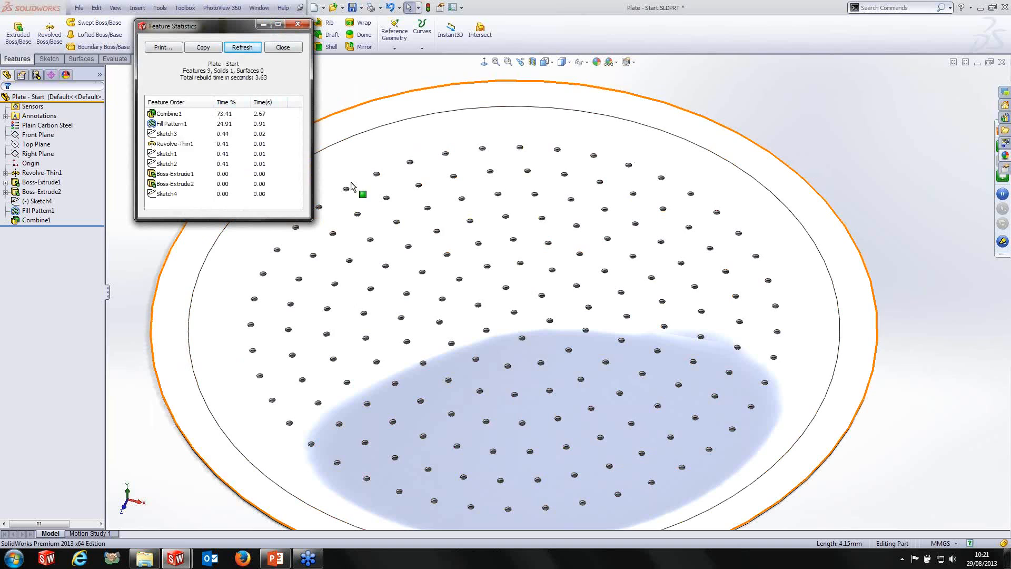
{"action": "left_click", "coordinate": [297, 24]}
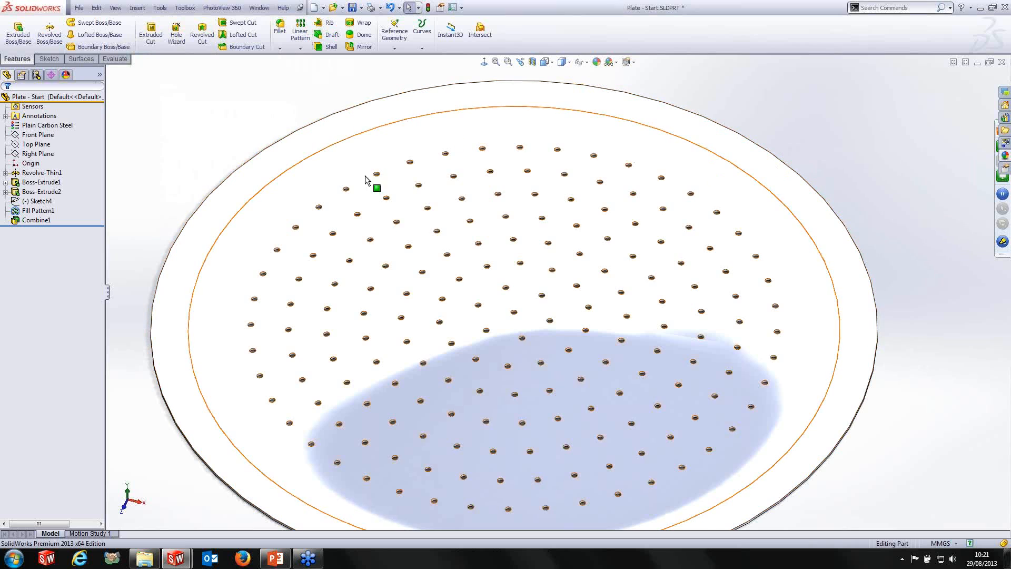
Close the plate part without saving its changes.
{"action": "scroll", "coordinate": [639, 374], "scroll_direction": "up", "scroll_amount": 1}
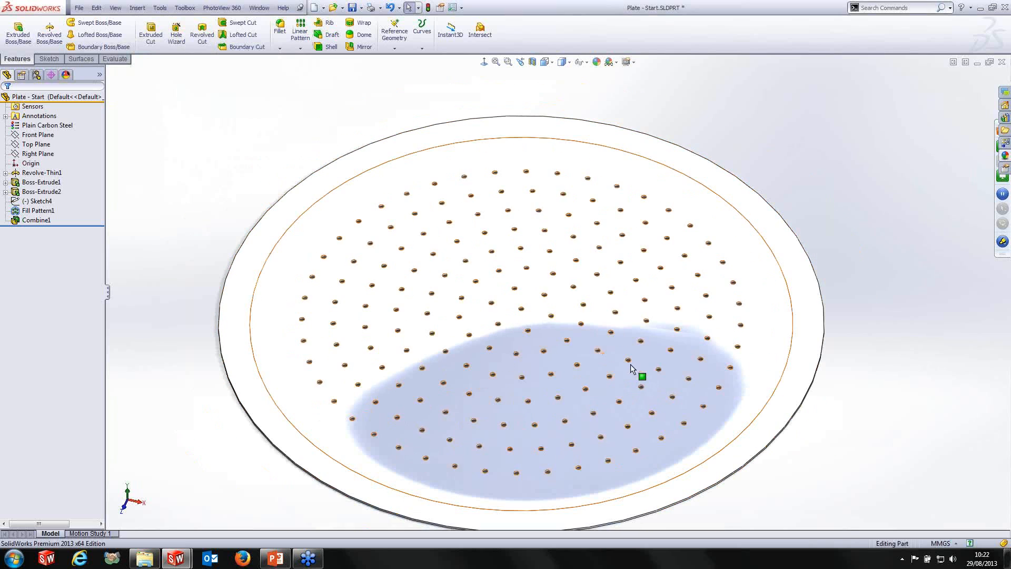
{"action": "middle_click_drag", "start_coordinate": [652, 276], "coordinate": [565, 283]}
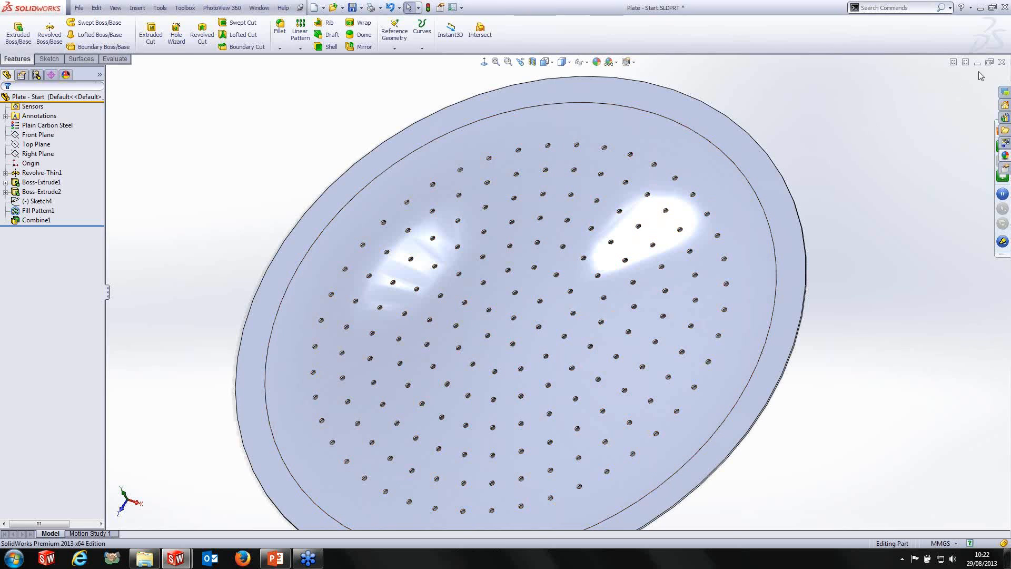
{"action": "left_click", "coordinate": [1002, 63]}
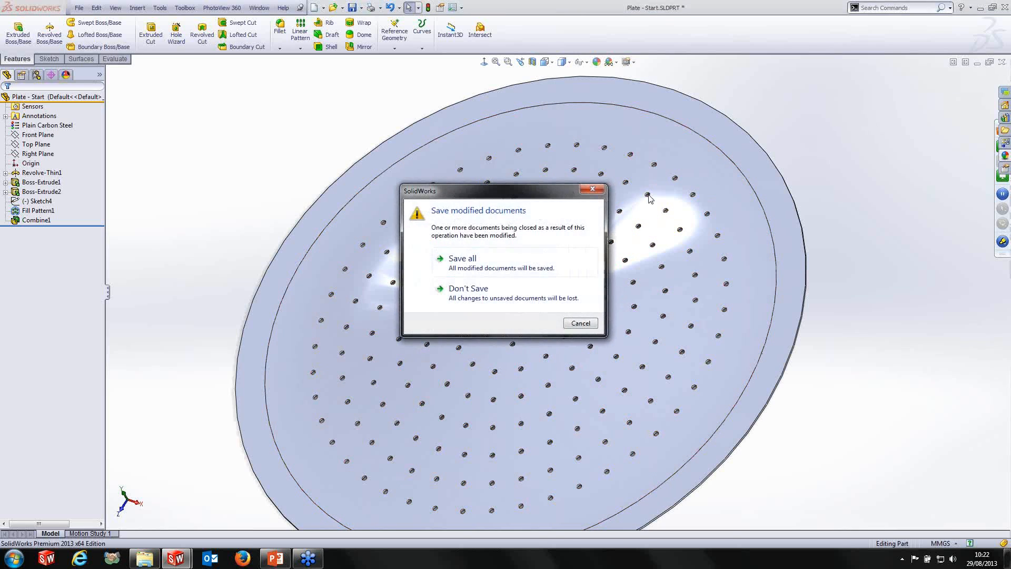
{"action": "left_click", "coordinate": [534, 300]}
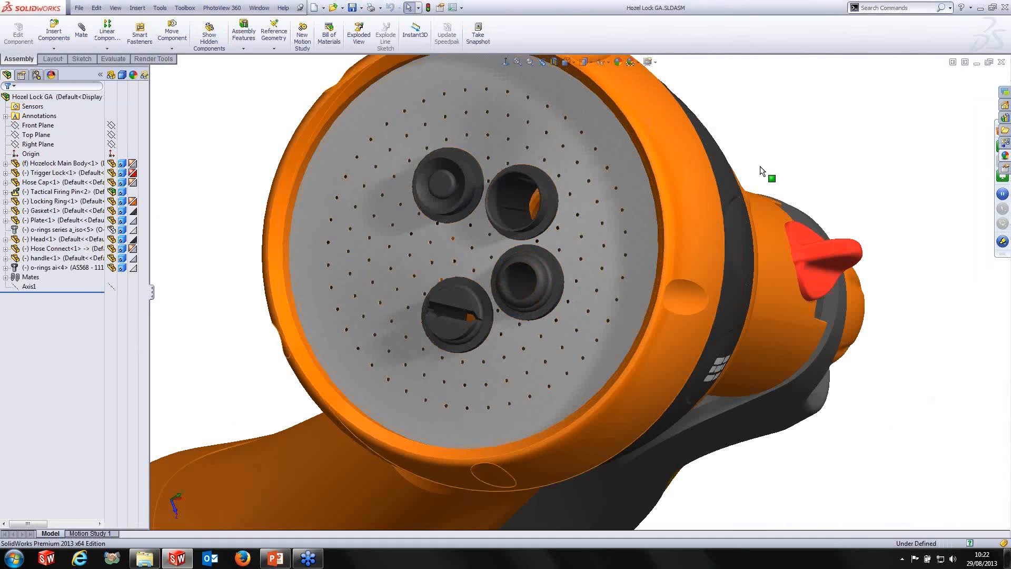
Examine the spray gun assembly's main body handle, including the grip contours and the stepped edge near its base.
{"action": "key", "text": "ctrl+7"}
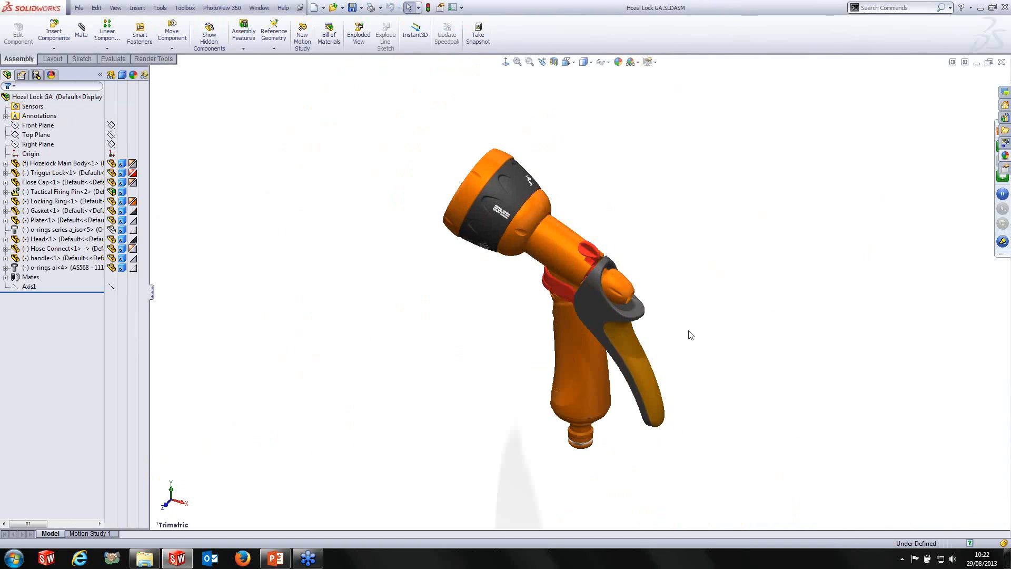
{"action": "scroll", "coordinate": [585, 449], "scroll_direction": "down", "scroll_amount": 2}
{"action": "middle_click_drag", "start_coordinate": [575, 400], "coordinate": [652, 349]}
{"action": "scroll", "coordinate": [605, 365], "scroll_direction": "down", "scroll_amount": 5}
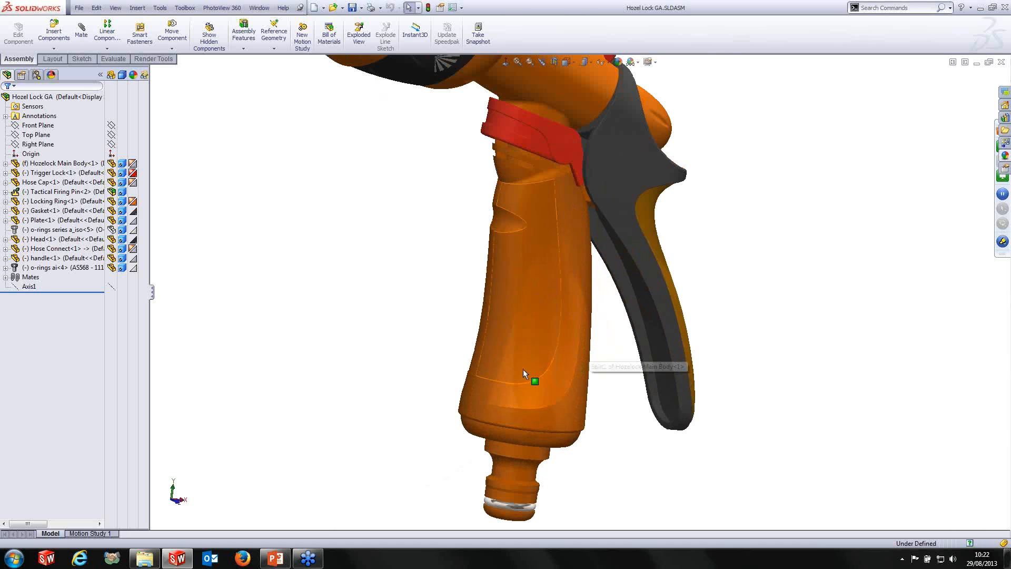
{"action": "middle_click_drag", "start_coordinate": [574, 416], "coordinate": [526, 375]}
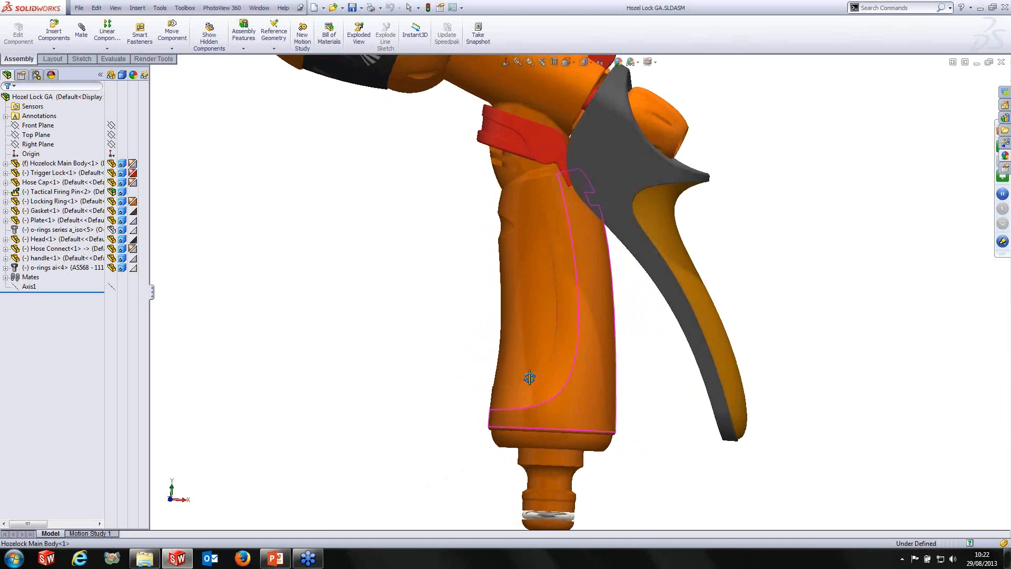
{"action": "scroll", "coordinate": [574, 293], "scroll_direction": "down", "scroll_amount": 3}
{"action": "middle_click_drag", "start_coordinate": [590, 236], "coordinate": [564, 192]}
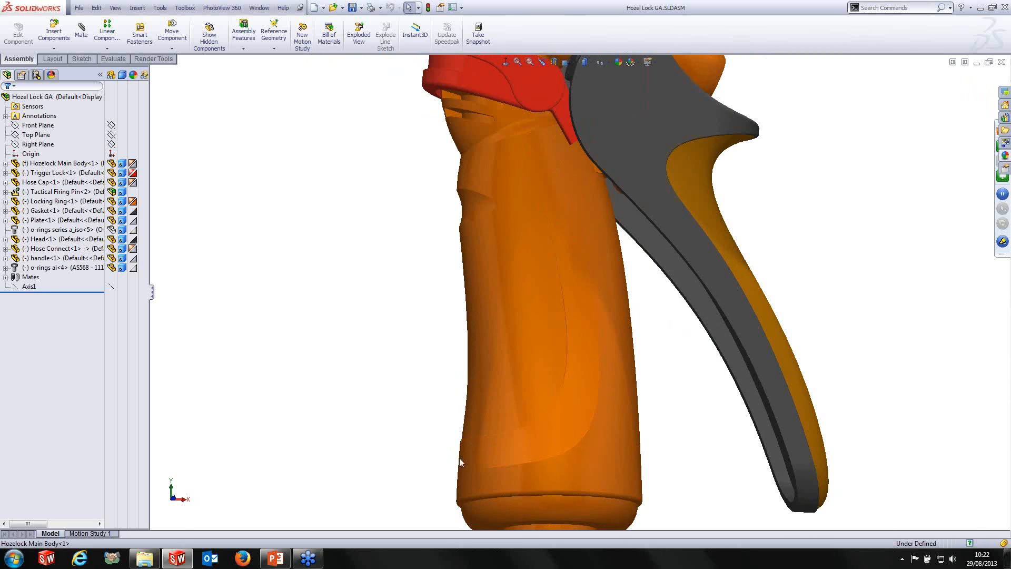
{"action": "scroll", "coordinate": [546, 162], "scroll_direction": "down", "scroll_amount": 3}
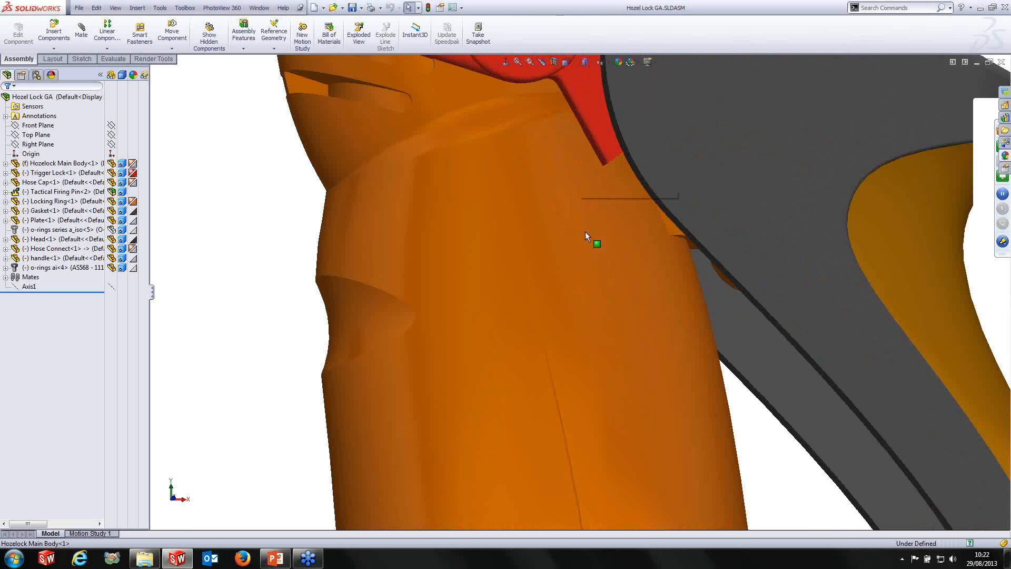
{"action": "scroll", "coordinate": [524, 417], "scroll_direction": "up", "scroll_amount": 5}
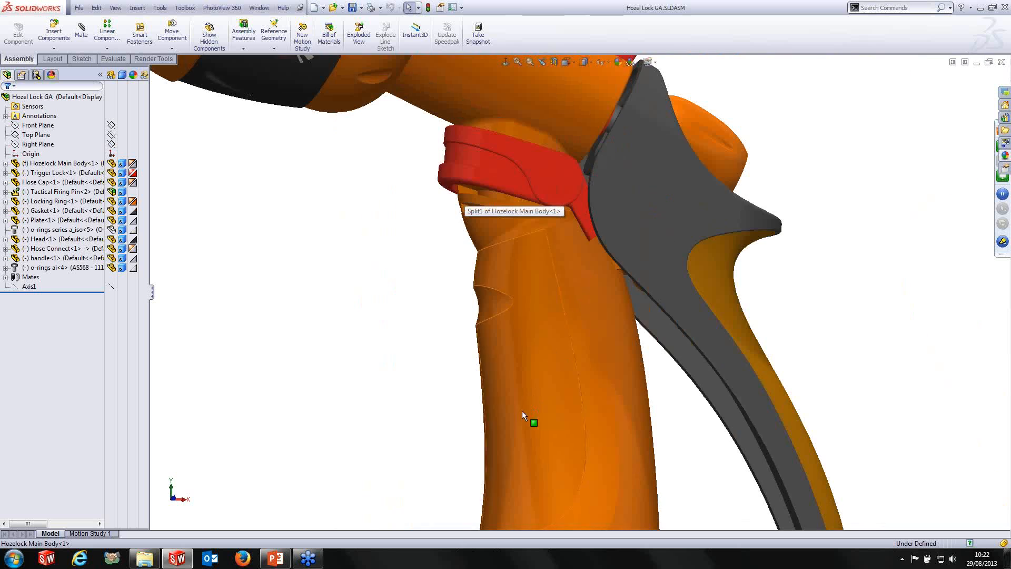
{"action": "scroll", "coordinate": [528, 435], "scroll_direction": "down", "scroll_amount": 5}
{"action": "scroll", "coordinate": [533, 422], "scroll_direction": "down", "scroll_amount": 4}
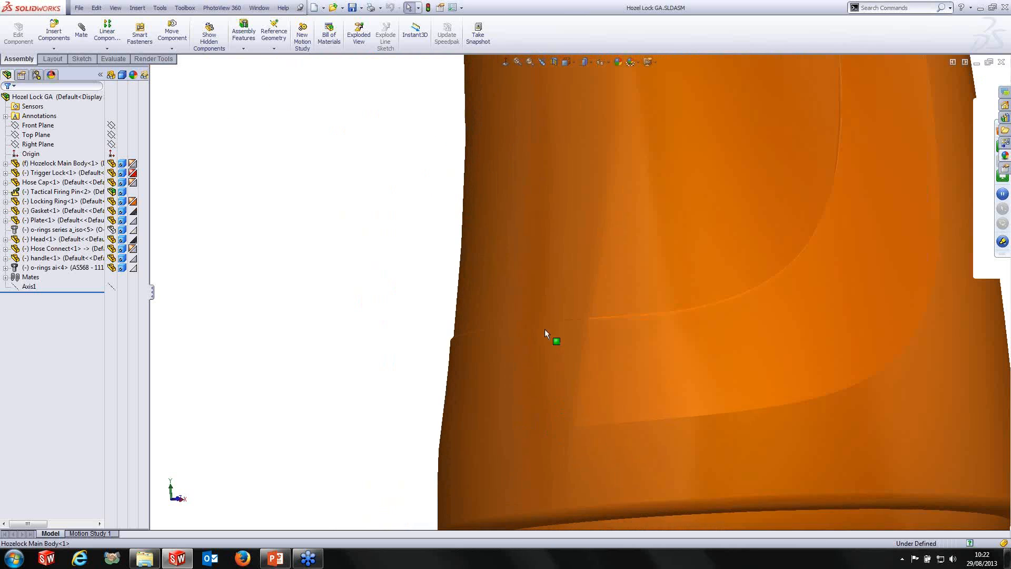
{"action": "middle_click", "coordinate": [532, 385]}
{"action": "middle_click_drag", "start_coordinate": [532, 386], "coordinate": [510, 404]}
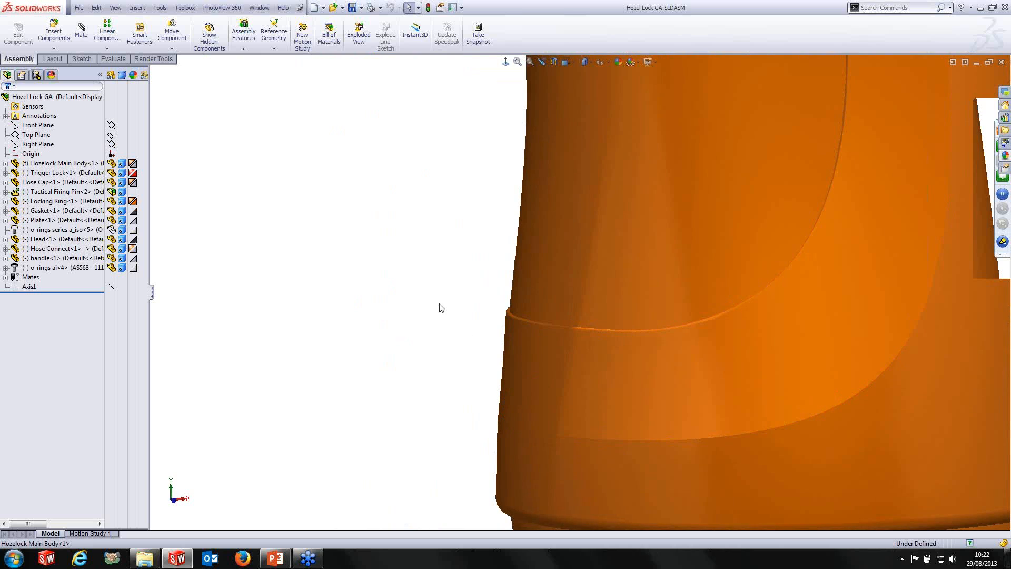
{"action": "scroll", "coordinate": [496, 318], "scroll_direction": "up", "scroll_amount": 6}
{"action": "scroll", "coordinate": [651, 188], "scroll_direction": "down", "scroll_amount": 3}
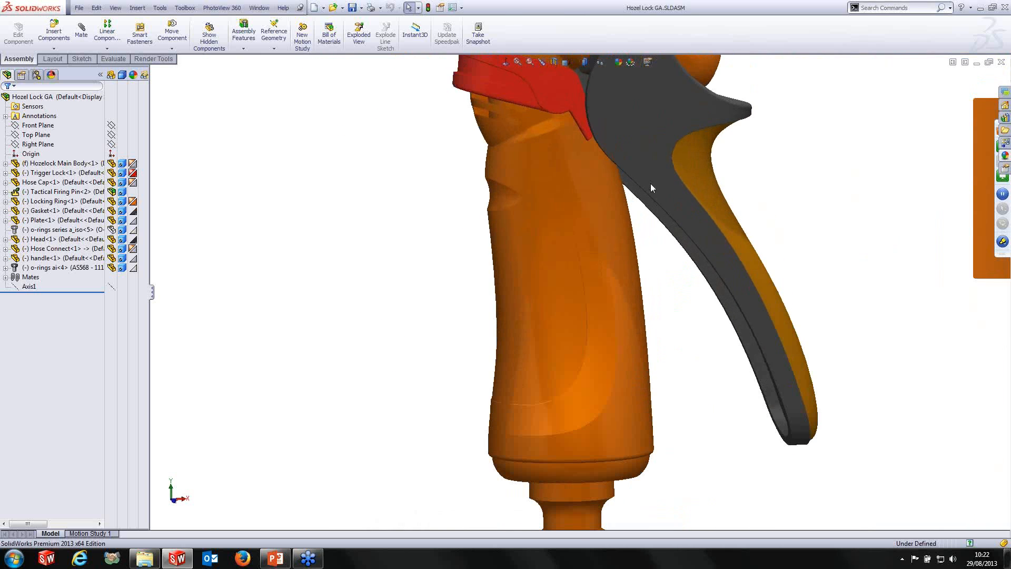
Open the recent document Main Body.SLDPRT and view its reference sketch pictures from several angles.
{"action": "key", "text": "r"}
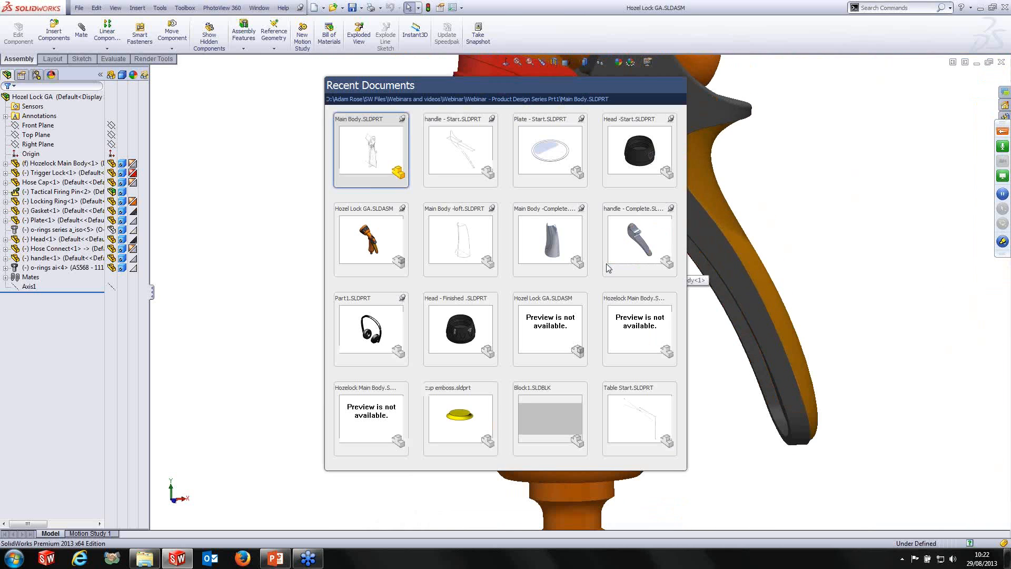
{"action": "left_click", "coordinate": [371, 153]}
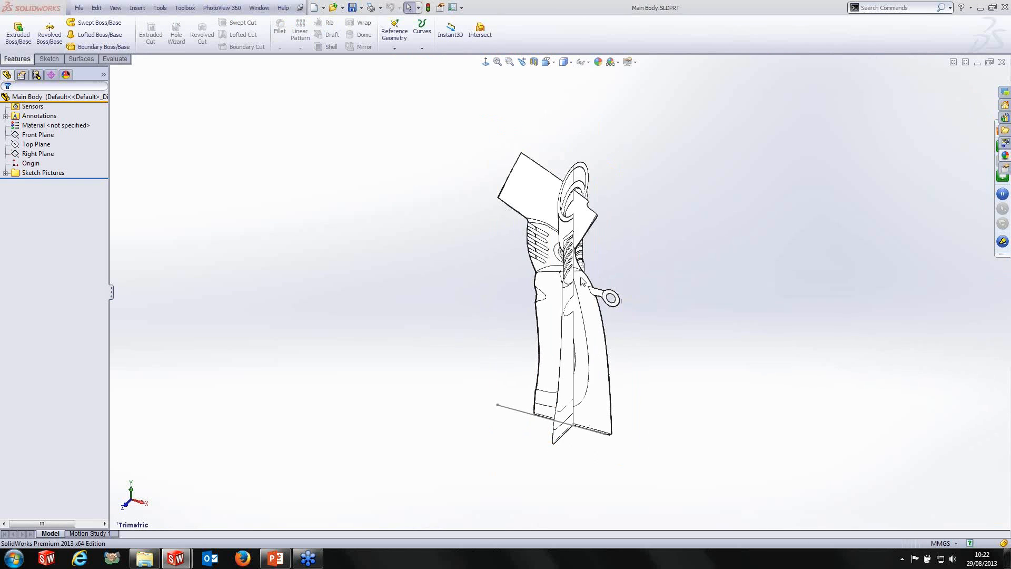
{"action": "middle_click_drag", "start_coordinate": [585, 319], "coordinate": [639, 305]}
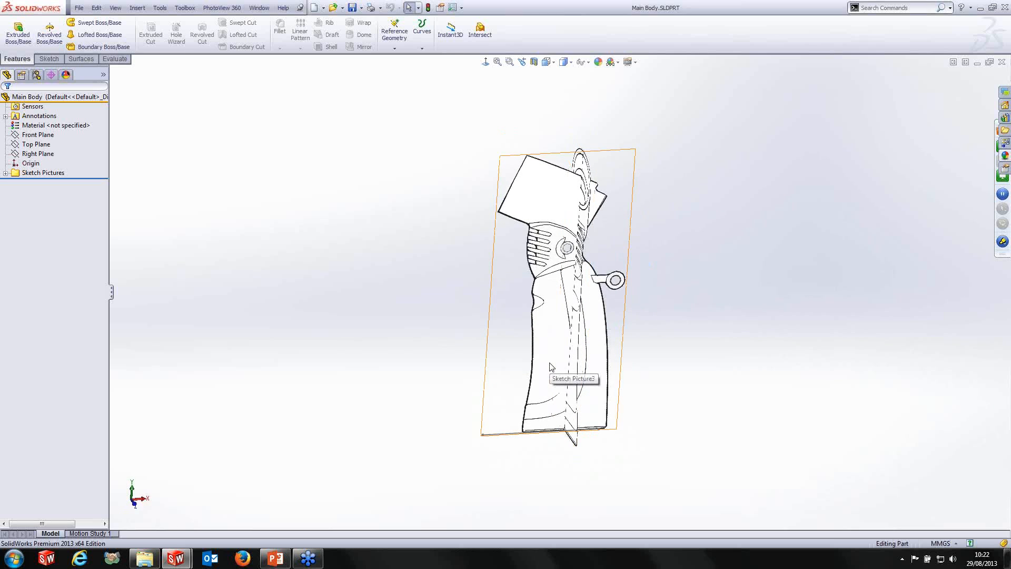
{"action": "middle_click_drag", "start_coordinate": [574, 326], "coordinate": [584, 365]}
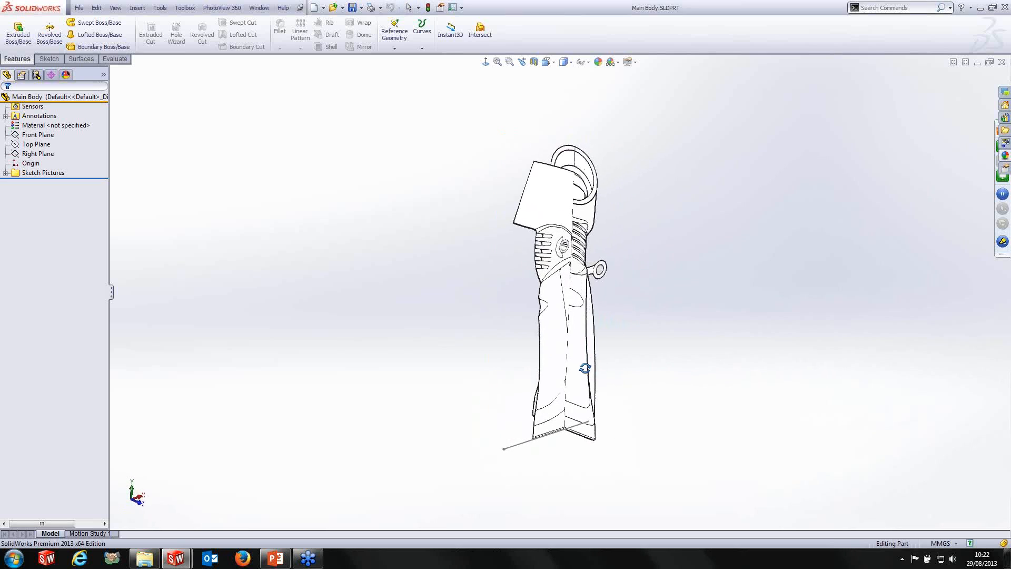
{"action": "scroll", "coordinate": [581, 369], "scroll_direction": "down", "scroll_amount": 3}
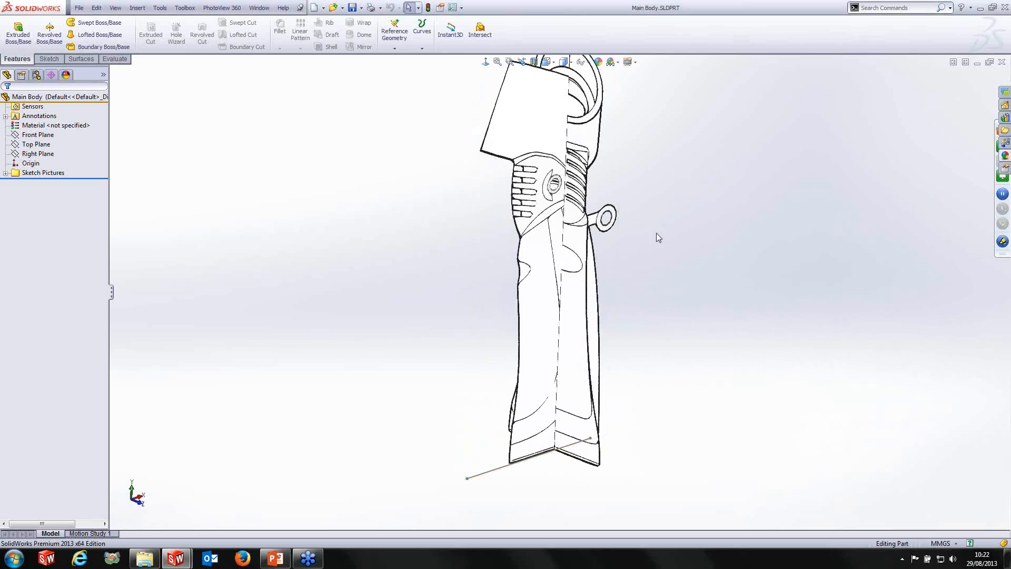
{"action": "mouse_move", "coordinate": [659, 200]}
{"action": "middle_mouse_down", "text": "ctrl"}
{"action": "mouse_move", "coordinate": [661, 229]}
{"action": "mouse_move", "coordinate": [658, 214]}
{"action": "middle_mouse_up", "text": "ctrl"}
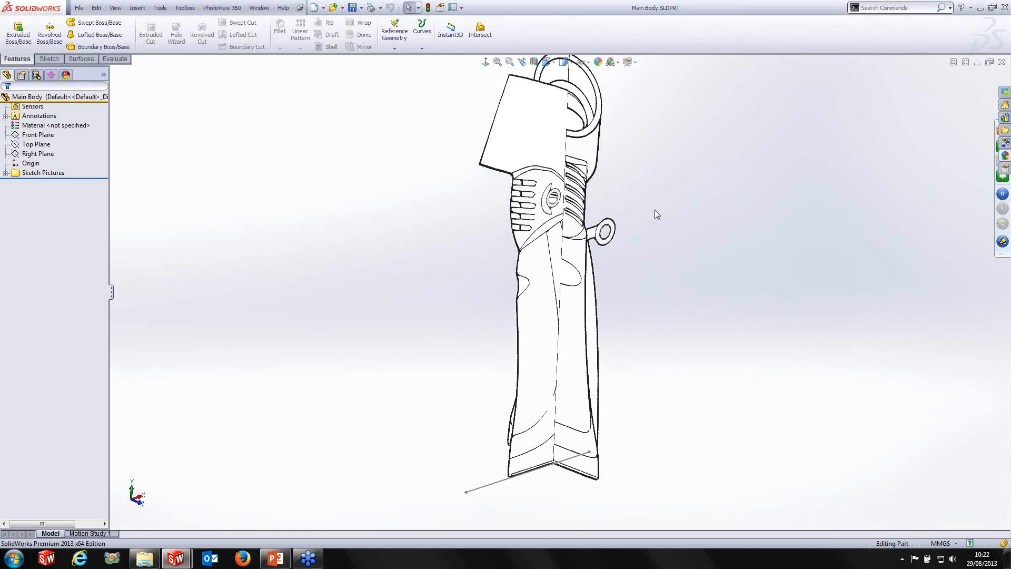
Start a sketch on the Top Plane and insert Hozel Lock GA2.png into it as a sketch picture.
{"action": "left_click", "coordinate": [42, 145]}
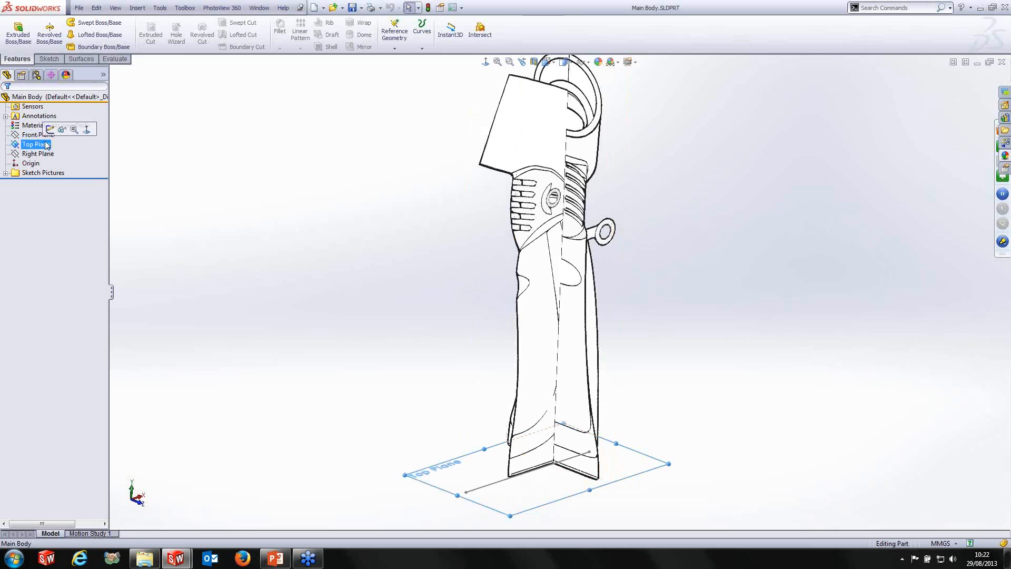
{"action": "left_click", "coordinate": [53, 132]}
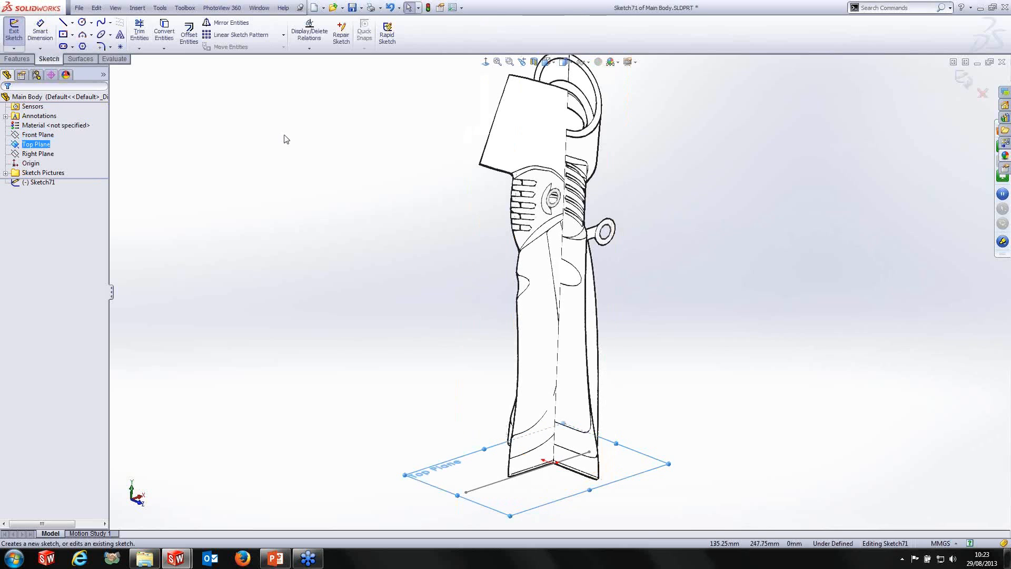
{"action": "left_click", "coordinate": [174, 8]}
{"action": "mouse_move", "coordinate": [160, 8]}
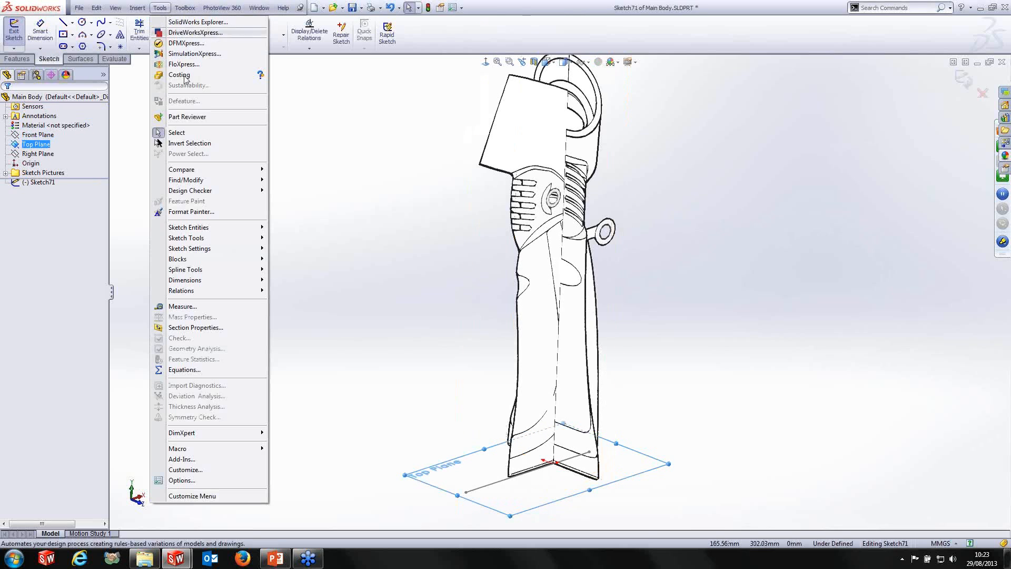
{"action": "mouse_move", "coordinate": [244, 241]}
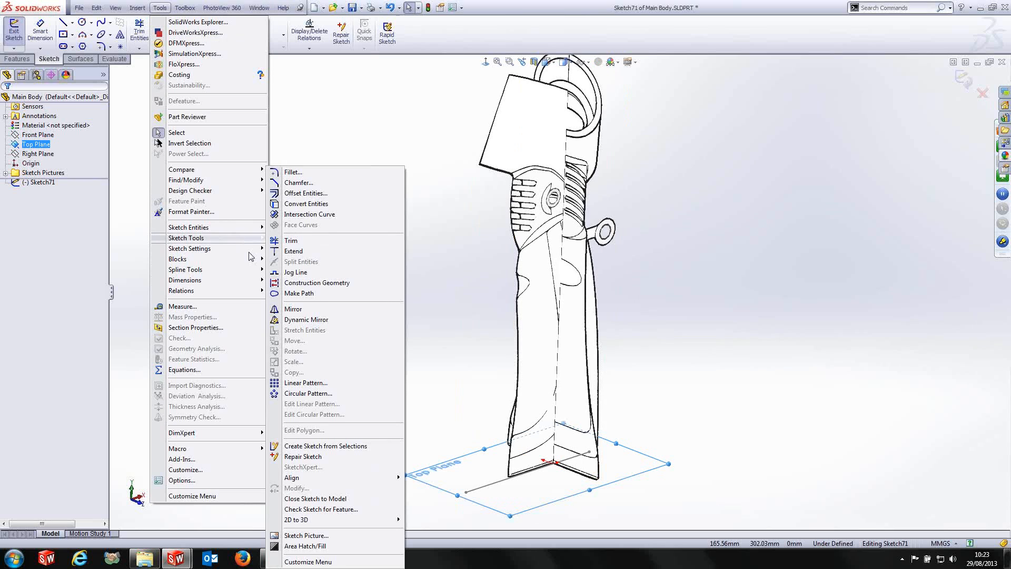
{"action": "left_click", "coordinate": [340, 536]}
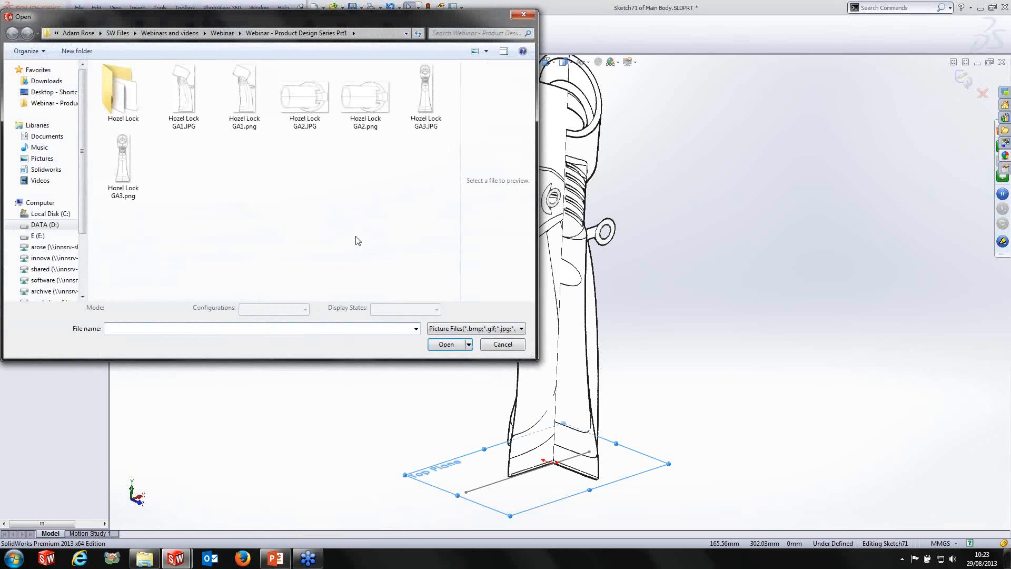
{"action": "left_click", "coordinate": [365, 110]}
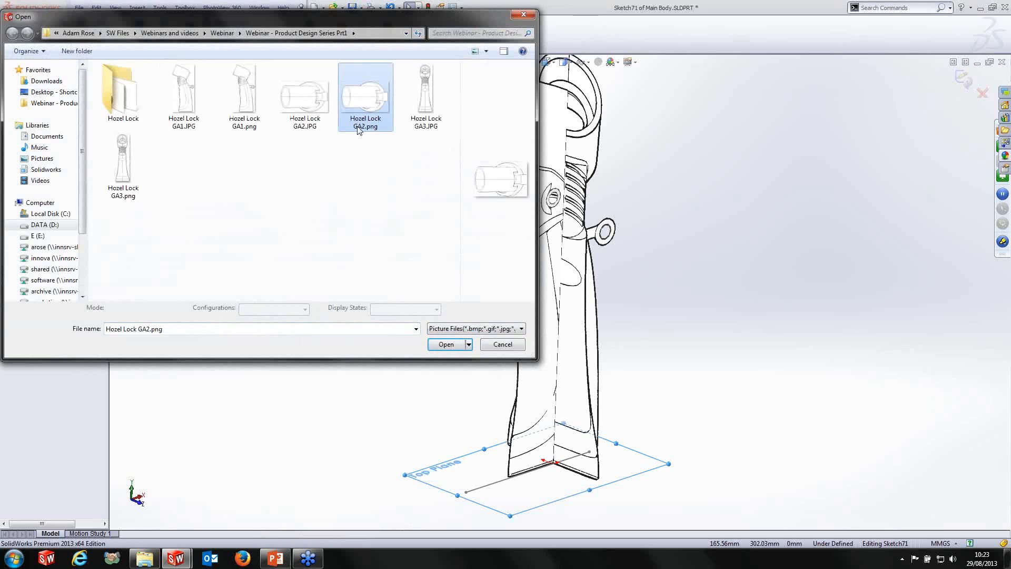
{"action": "left_click", "coordinate": [446, 344]}
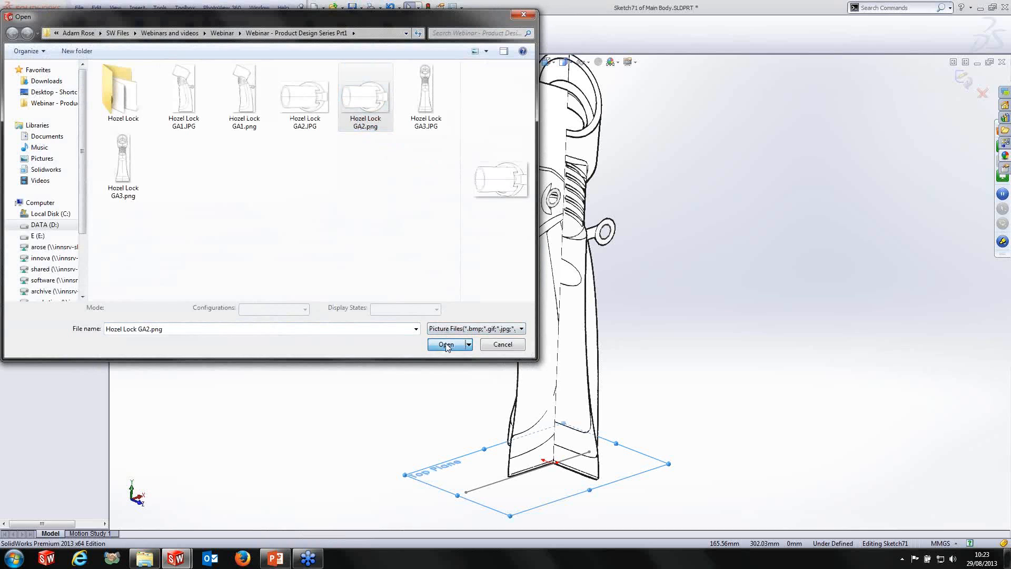
Scale the top-view picture down from its far corner to about 149 mm wide, keeping the aspect ratio locked.
{"action": "scroll", "coordinate": [448, 343], "scroll_direction": "up", "scroll_amount": 10}
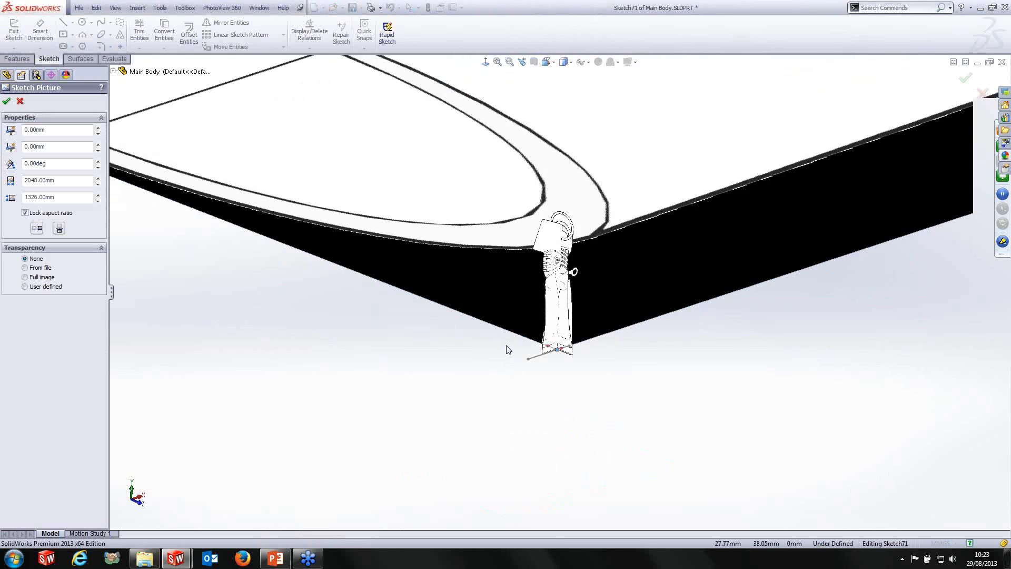
{"action": "scroll", "coordinate": [557, 312], "scroll_direction": "up", "scroll_amount": 2}
{"action": "scroll", "coordinate": [559, 309], "scroll_direction": "down", "scroll_amount": 6}
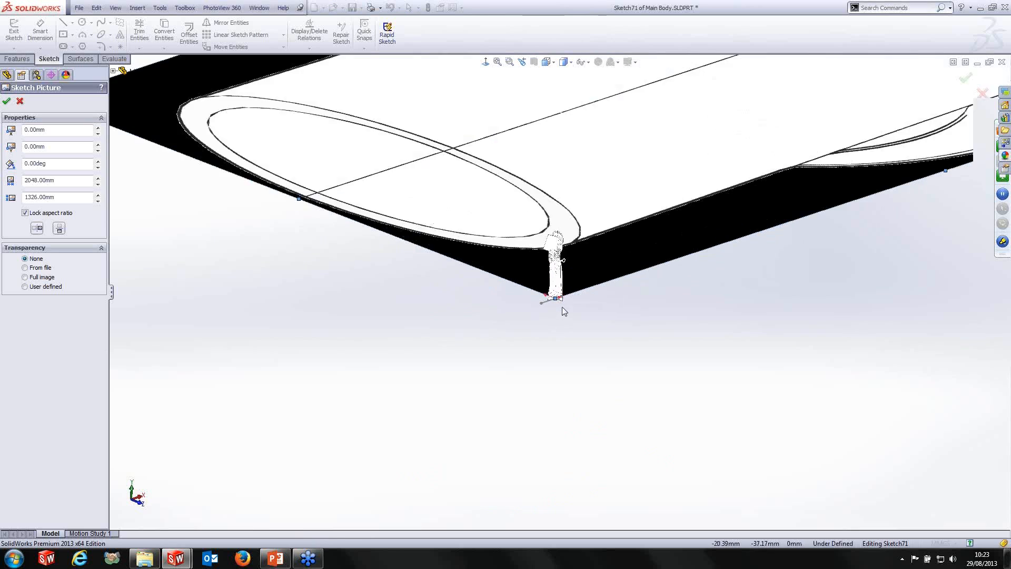
{"action": "scroll", "coordinate": [551, 300], "scroll_direction": "down", "scroll_amount": 4}
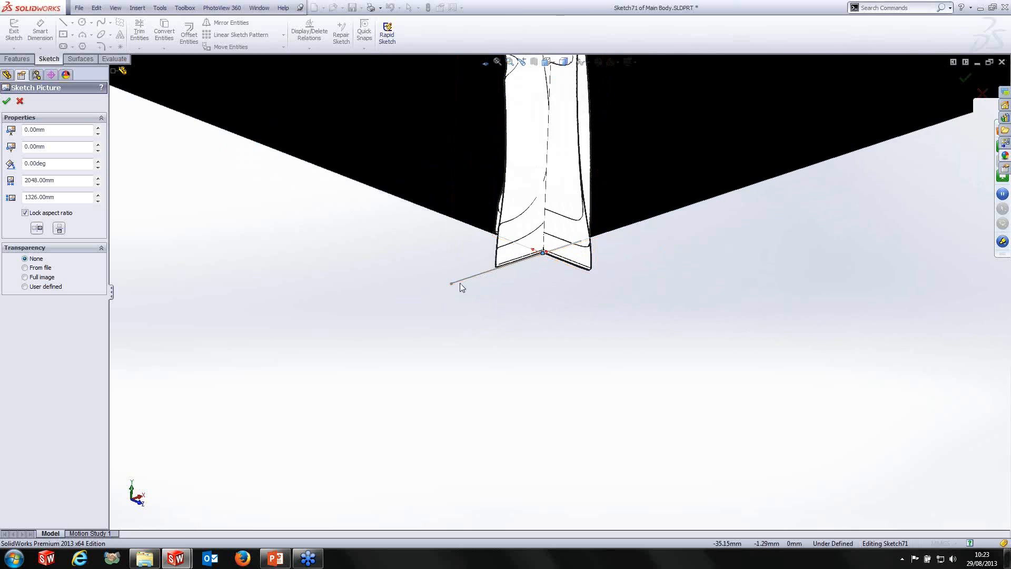
{"action": "scroll", "coordinate": [533, 297], "scroll_direction": "up", "scroll_amount": 4}
{"action": "scroll", "coordinate": [548, 296], "scroll_direction": "up", "scroll_amount": 5}
{"action": "scroll", "coordinate": [640, 172], "scroll_direction": "up", "scroll_amount": 2}
{"action": "scroll", "coordinate": [641, 164], "scroll_direction": "down", "scroll_amount": 2}
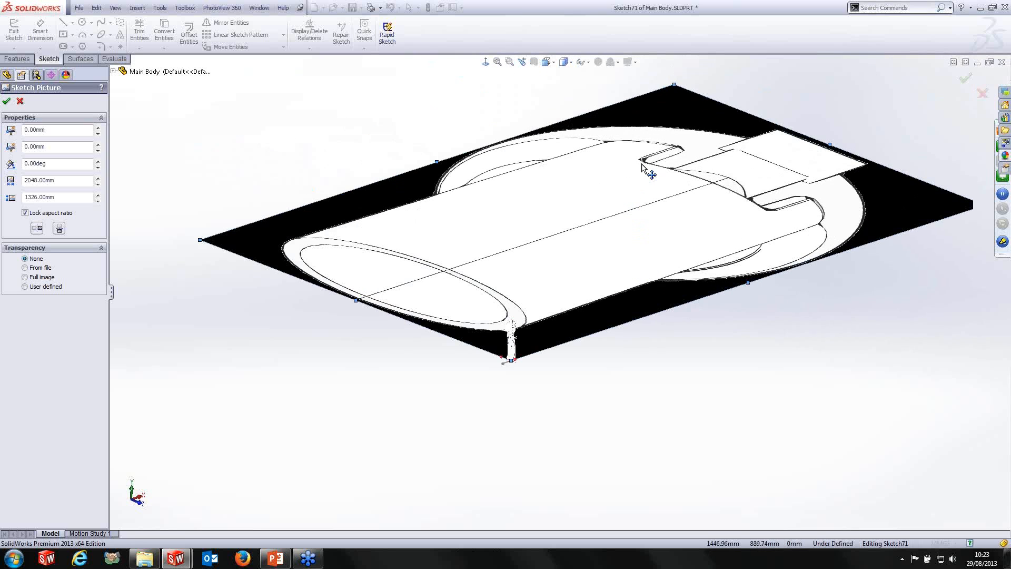
{"action": "left_click_drag", "start_coordinate": [674, 84], "coordinate": [564, 272]}
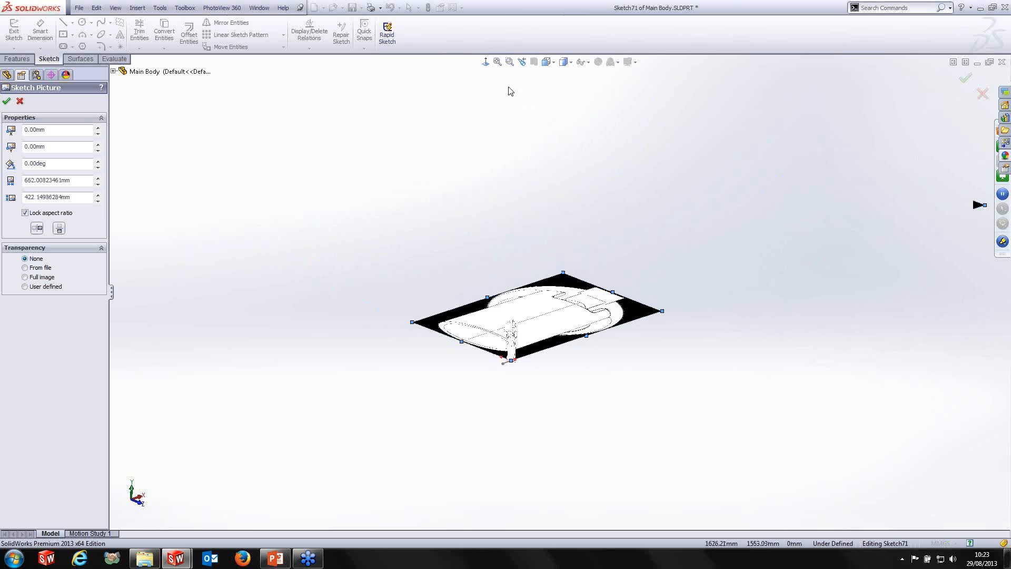
{"action": "left_click", "coordinate": [486, 62]}
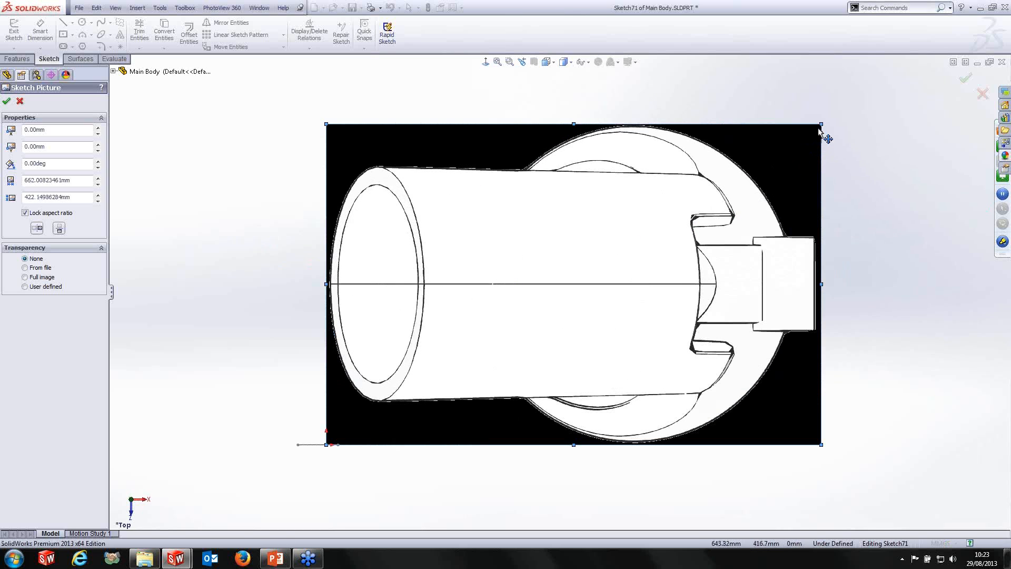
{"action": "mouse_move", "coordinate": [821, 124]}
{"action": "left_mouse_down"}
{"action": "mouse_move", "coordinate": [469, 350]}
{"action": "mouse_move", "coordinate": [438, 401]}
{"action": "left_mouse_up"}
{"action": "scroll", "coordinate": [489, 320], "scroll_direction": "down", "scroll_amount": 5}
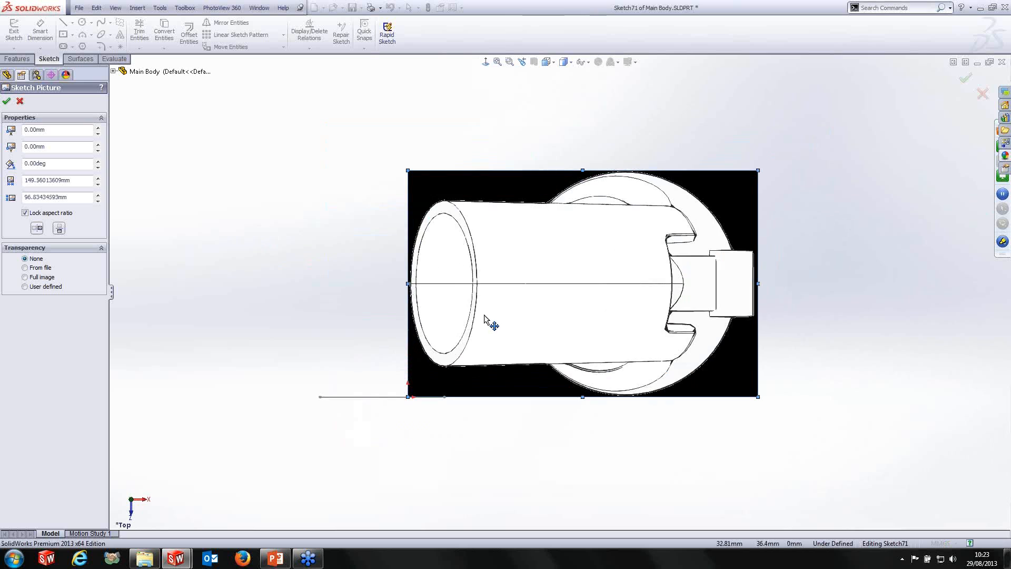
Shrink the picture to about 63.4 mm wide and move it so its centreline lies on the horizontal reference line through the origin.
{"action": "mouse_move", "coordinate": [530, 334]}
{"action": "left_mouse_down"}
{"action": "mouse_move", "coordinate": [383, 431]}
{"action": "mouse_move", "coordinate": [448, 449]}
{"action": "left_mouse_up"}
{"action": "mouse_move", "coordinate": [721, 227]}
{"action": "left_mouse_down"}
{"action": "mouse_move", "coordinate": [493, 373]}
{"action": "mouse_move", "coordinate": [452, 419]}
{"action": "left_mouse_up"}
{"action": "left_click_drag", "start_coordinate": [413, 481], "coordinate": [436, 423]}
{"action": "scroll", "coordinate": [437, 418], "scroll_direction": "down", "scroll_amount": 3}
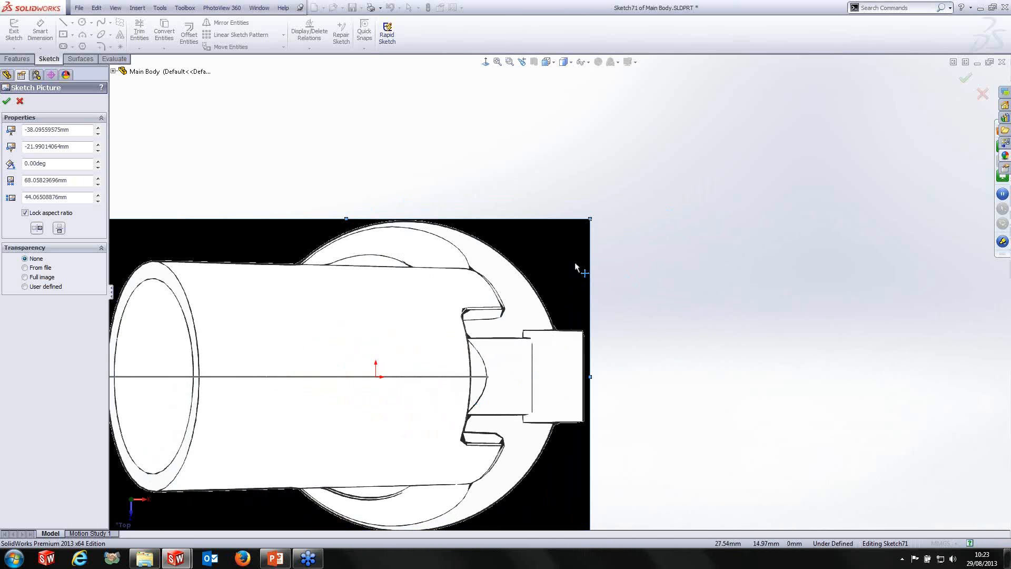
{"action": "left_click_drag", "start_coordinate": [591, 216], "coordinate": [559, 238]}
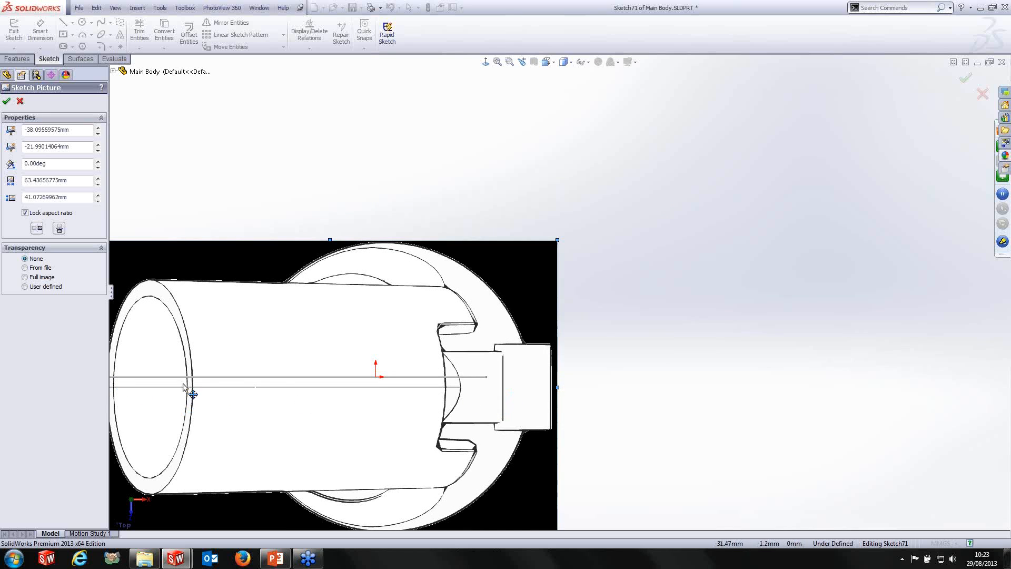
{"action": "left_click_drag", "start_coordinate": [492, 333], "coordinate": [486, 321]}
{"action": "scroll", "coordinate": [558, 300], "scroll_direction": "up", "scroll_amount": 2}
{"action": "scroll", "coordinate": [416, 362], "scroll_direction": "down", "scroll_amount": 2}
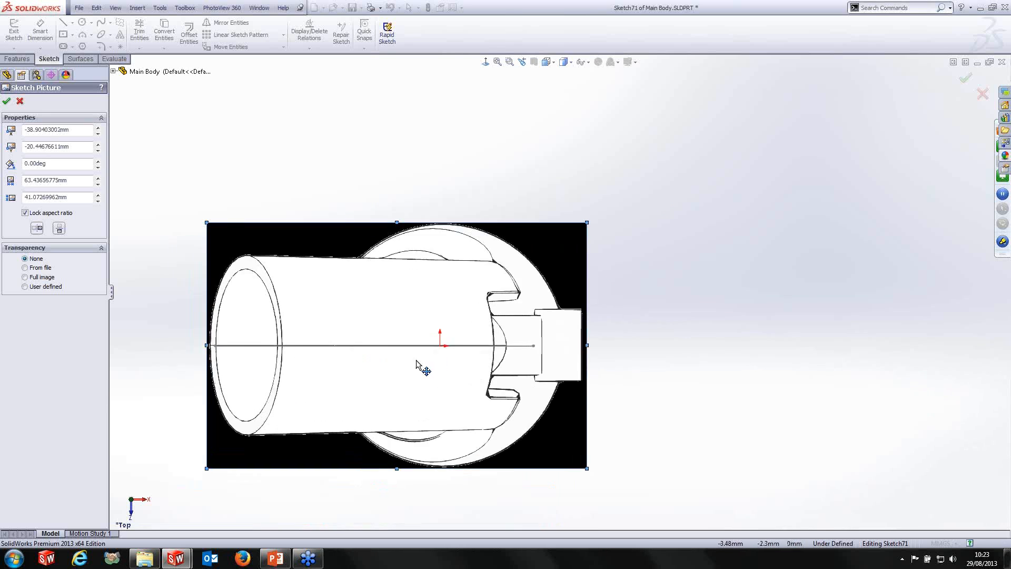
Fine-tune the picture's fit to the reference line, sizing it to about 60.5 mm wide at about X -37.9 mm, Y -19.6 mm.
{"action": "left_click_drag", "start_coordinate": [629, 191], "coordinate": [596, 205]}
{"action": "left_click_drag", "start_coordinate": [559, 245], "coordinate": [567, 242]}
{"action": "scroll", "coordinate": [269, 349], "scroll_direction": "down", "scroll_amount": 3}
{"action": "scroll", "coordinate": [357, 367], "scroll_direction": "up", "scroll_amount": 3}
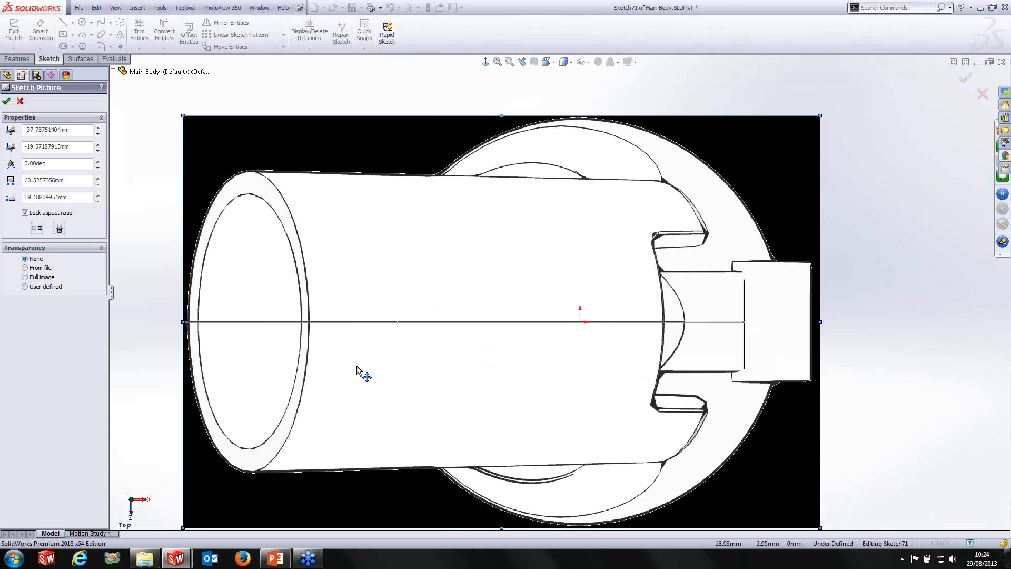
{"action": "scroll", "coordinate": [310, 290], "scroll_direction": "down", "scroll_amount": 7}
{"action": "left_click_drag", "start_coordinate": [390, 293], "coordinate": [390, 295]}
{"action": "scroll", "coordinate": [576, 300], "scroll_direction": "up", "scroll_amount": 5}
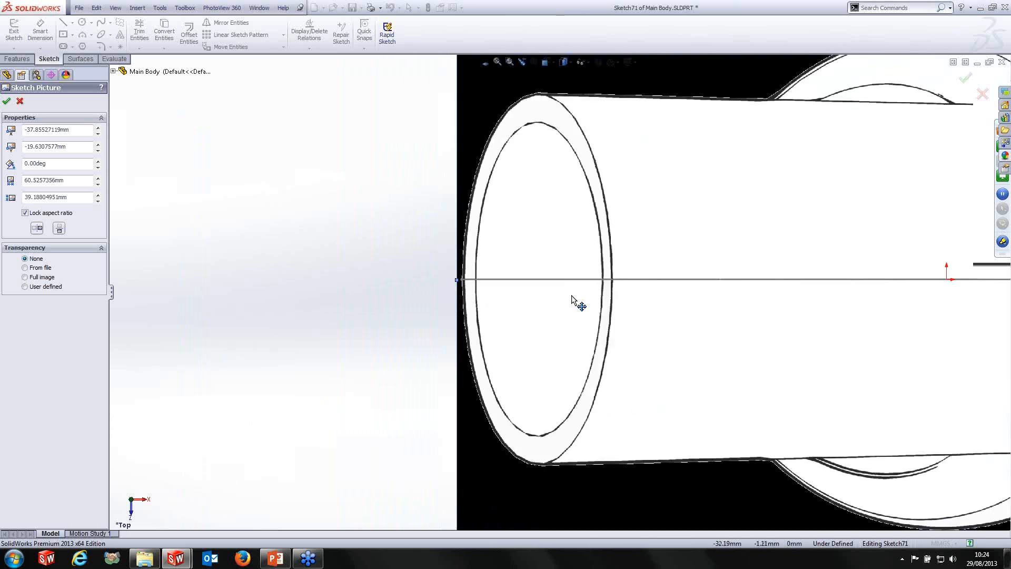
{"action": "scroll", "coordinate": [891, 289], "scroll_direction": "up", "scroll_amount": 2}
{"action": "scroll", "coordinate": [897, 291], "scroll_direction": "down", "scroll_amount": 3}
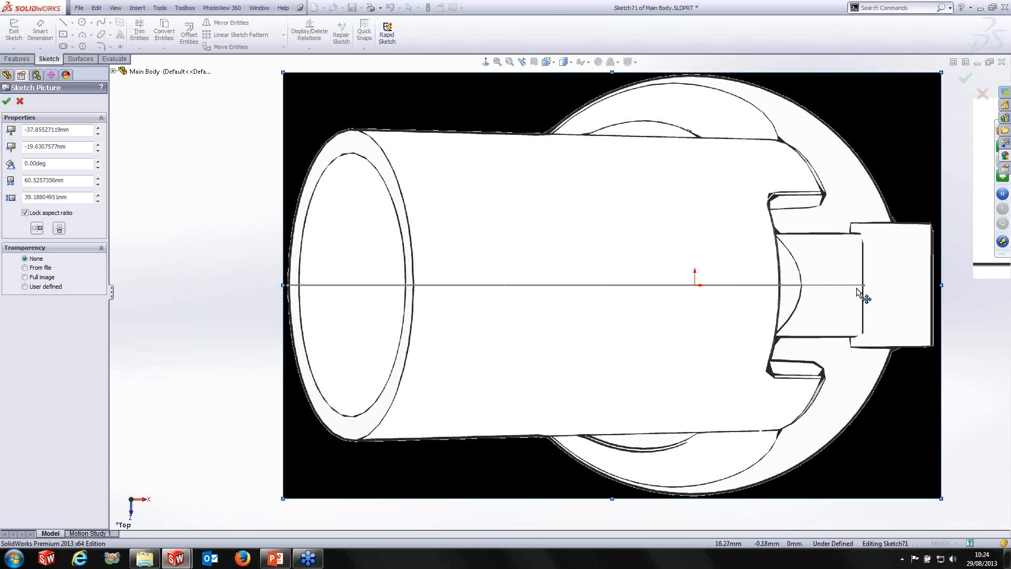
{"action": "left_click_drag", "start_coordinate": [942, 73], "coordinate": [941, 72]}
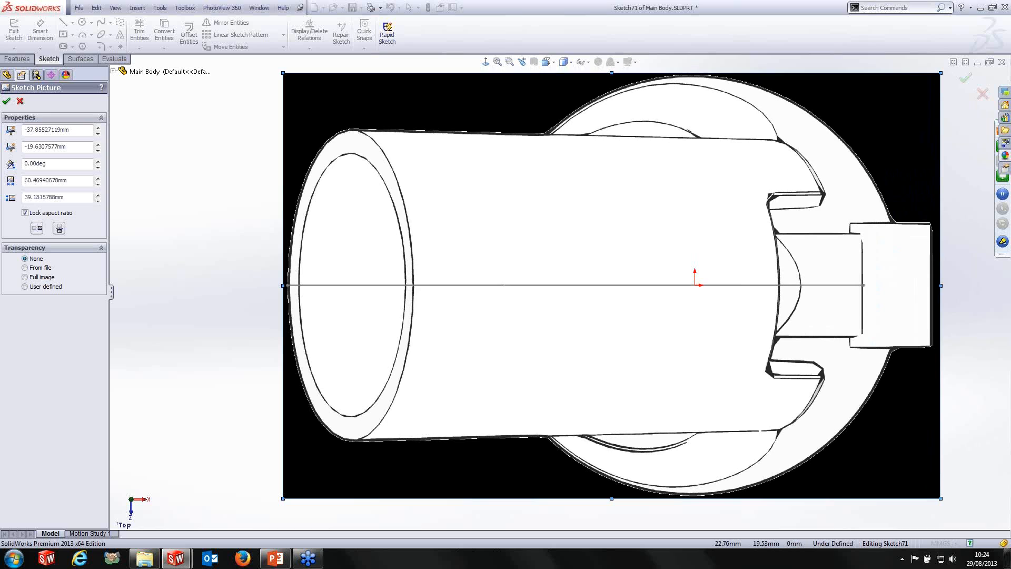
Set the sketch picture's transparency to From file and accept the picture.
{"action": "scroll", "coordinate": [759, 250], "scroll_direction": "up", "scroll_amount": 1}
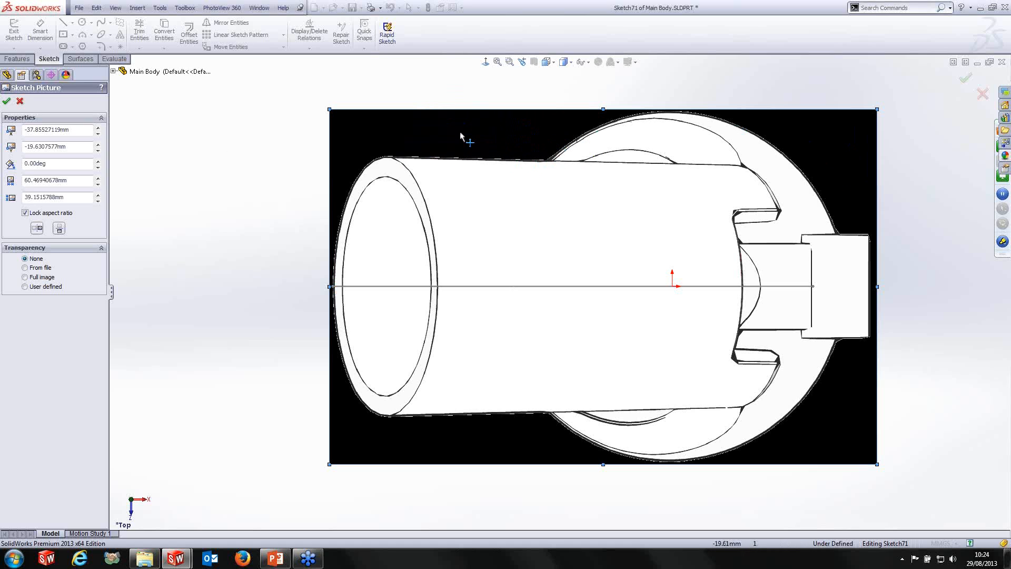
{"action": "left_click", "coordinate": [26, 268]}
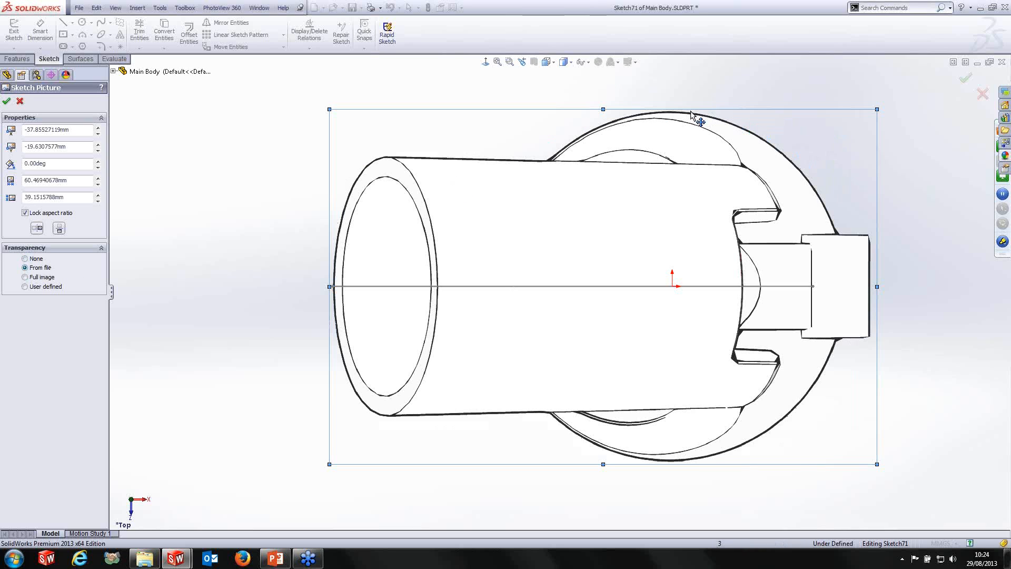
{"action": "left_click", "coordinate": [7, 101]}
{"action": "scroll", "coordinate": [794, 272], "scroll_direction": "down", "scroll_amount": 3}
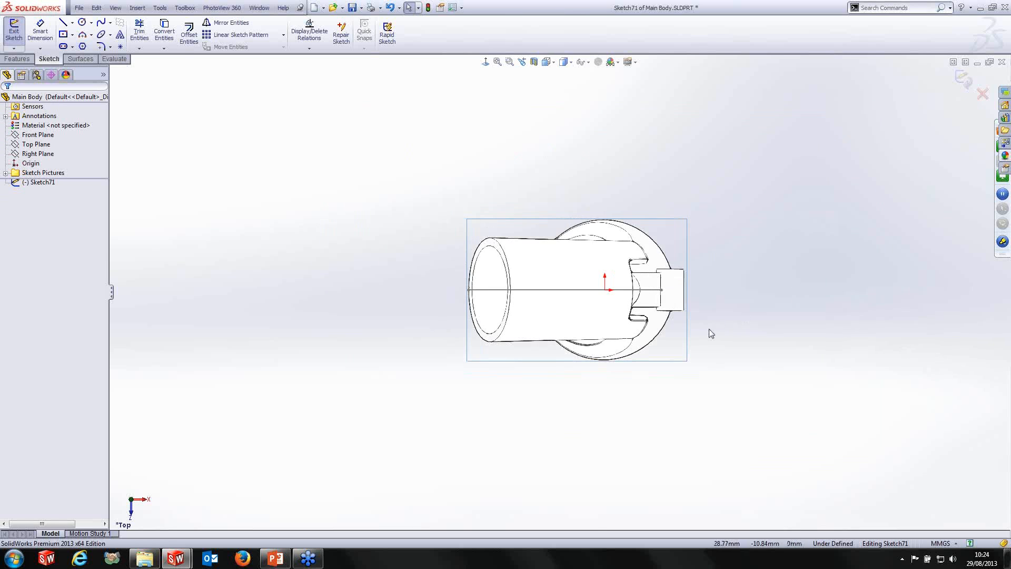
Check the top-view picture against the other reference pictures, close its sketch and move it into the Sketch Pictures folder.
{"action": "mouse_move", "coordinate": [711, 334]}
{"action": "middle_mouse_down"}
{"action": "mouse_move", "coordinate": [714, 200]}
{"action": "mouse_move", "coordinate": [737, 171]}
{"action": "mouse_move", "coordinate": [724, 258]}
{"action": "mouse_move", "coordinate": [650, 330]}
{"action": "mouse_move", "coordinate": [554, 320]}
{"action": "mouse_move", "coordinate": [599, 318]}
{"action": "mouse_move", "coordinate": [553, 318]}
{"action": "mouse_move", "coordinate": [560, 282]}
{"action": "mouse_move", "coordinate": [612, 277]}
{"action": "mouse_move", "coordinate": [560, 283]}
{"action": "mouse_move", "coordinate": [557, 192]}
{"action": "middle_mouse_up"}
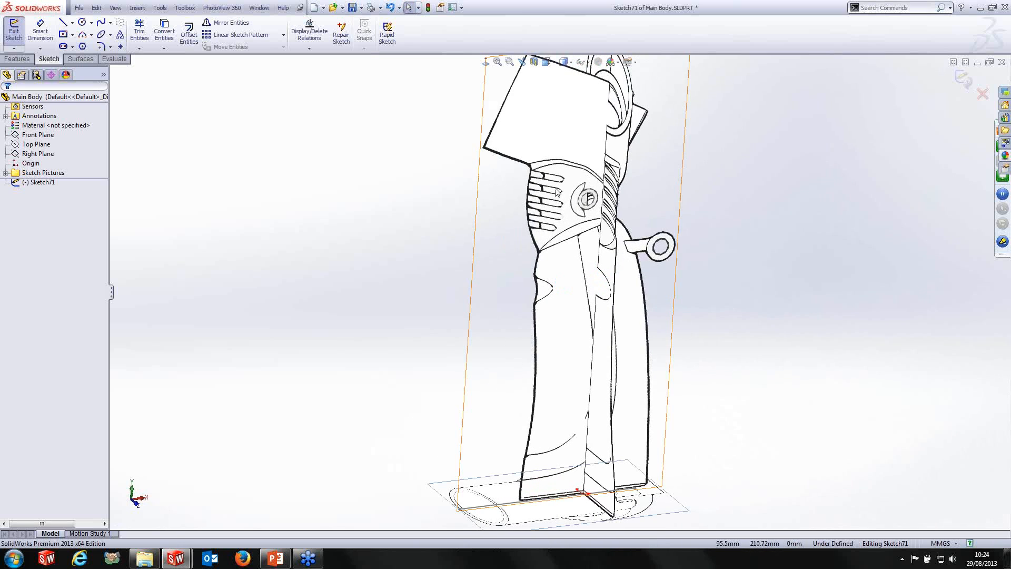
{"action": "scroll", "coordinate": [632, 439], "scroll_direction": "down", "scroll_amount": 5}
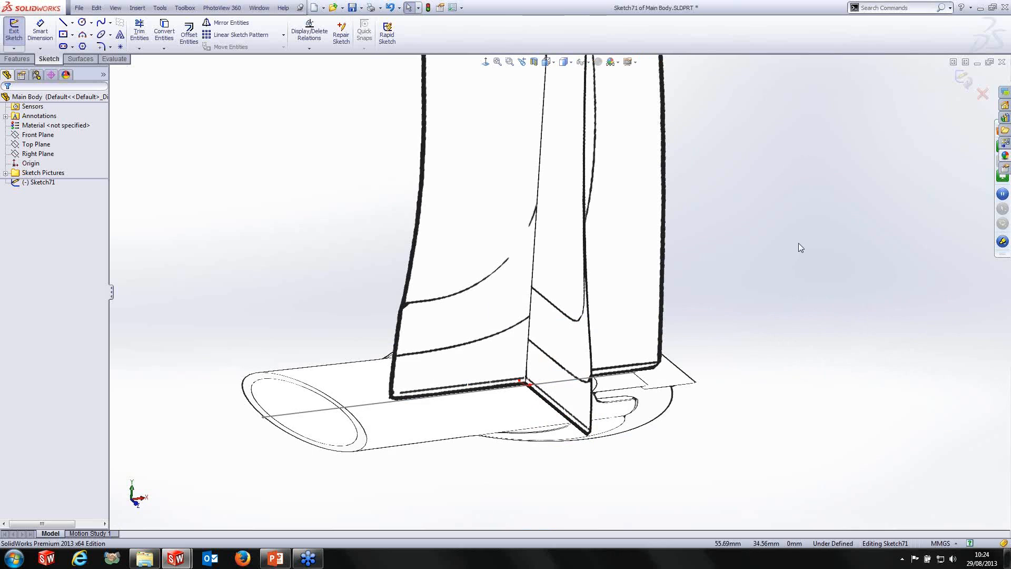
{"action": "scroll", "coordinate": [799, 242], "scroll_direction": "up", "scroll_amount": 4}
{"action": "left_click", "coordinate": [964, 79]}
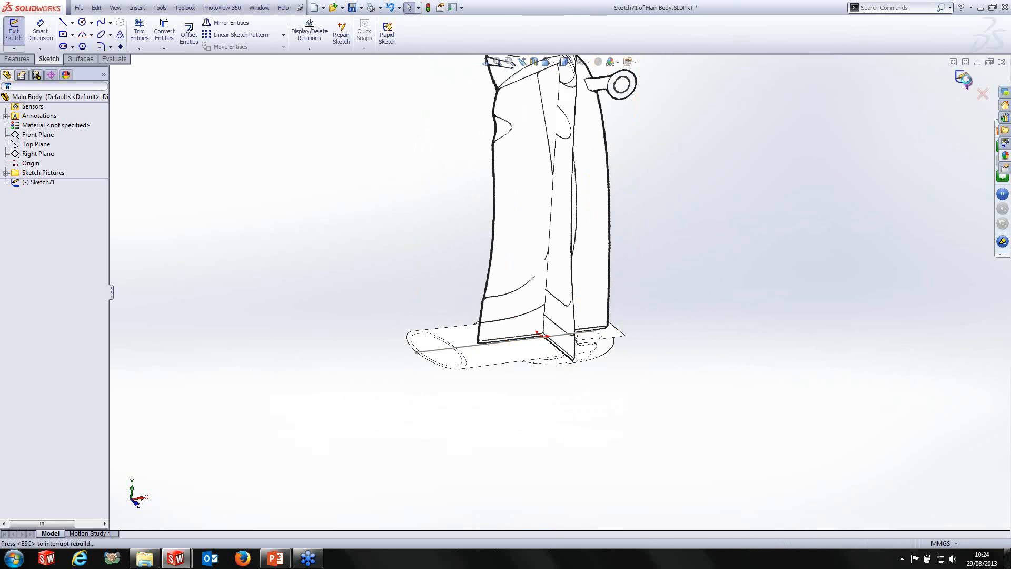
{"action": "left_click", "coordinate": [39, 183]}
{"action": "left_click_drag", "start_coordinate": [37, 187], "coordinate": [41, 174]}
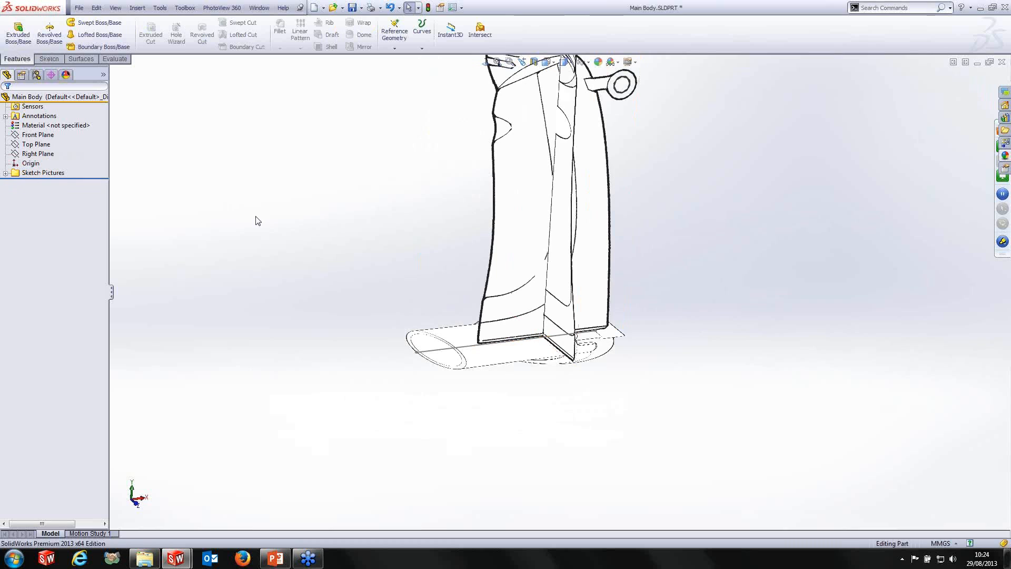
Sketch a semicircular centerpoint arc of about 19.1 mm radius around the origin on the Top Plane, tracing the lower half of the round outline.
{"action": "middle_click_drag", "start_coordinate": [406, 274], "coordinate": [501, 219]}
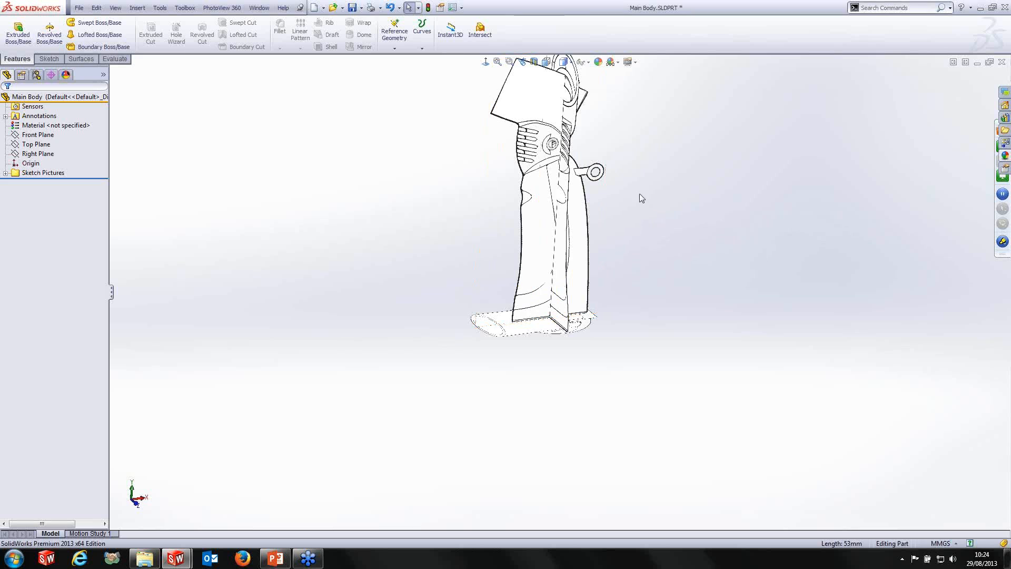
{"action": "middle_click_drag", "start_coordinate": [641, 198], "coordinate": [592, 295]}
{"action": "scroll", "coordinate": [564, 289], "scroll_direction": "down", "scroll_amount": 4}
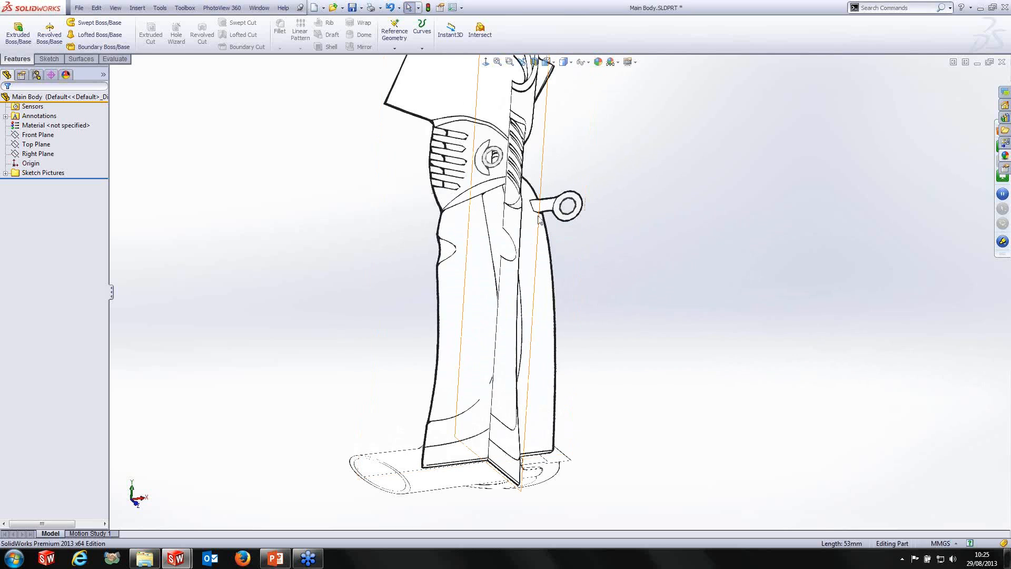
{"action": "middle_click_drag", "start_coordinate": [538, 220], "coordinate": [536, 241]}
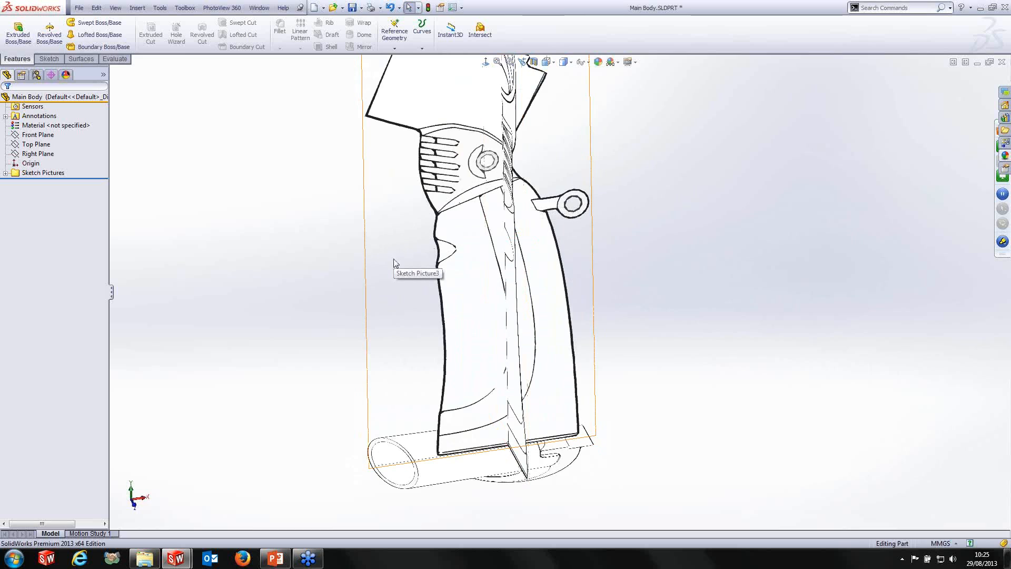
{"action": "left_click", "coordinate": [47, 145]}
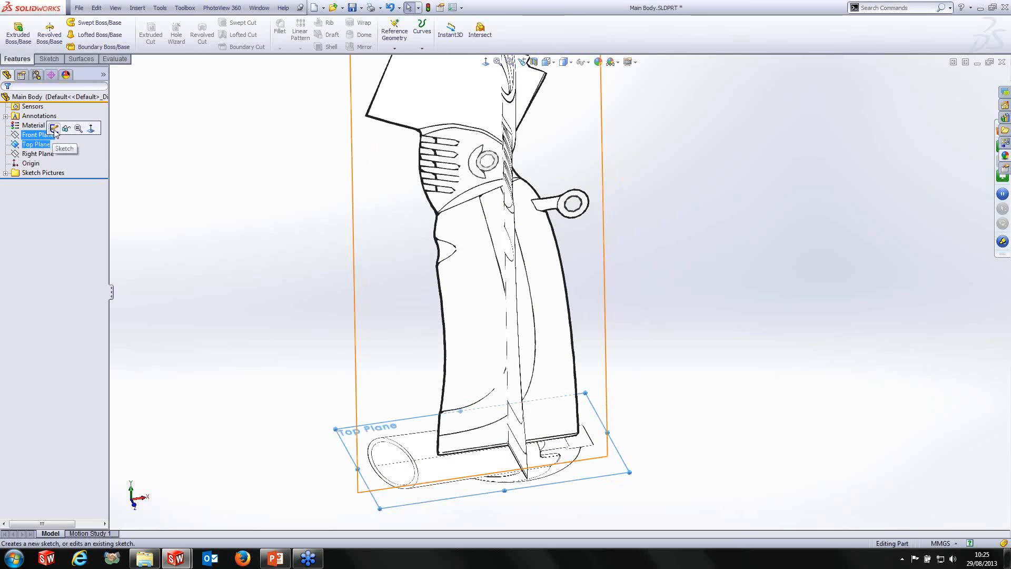
{"action": "left_click", "coordinate": [54, 128]}
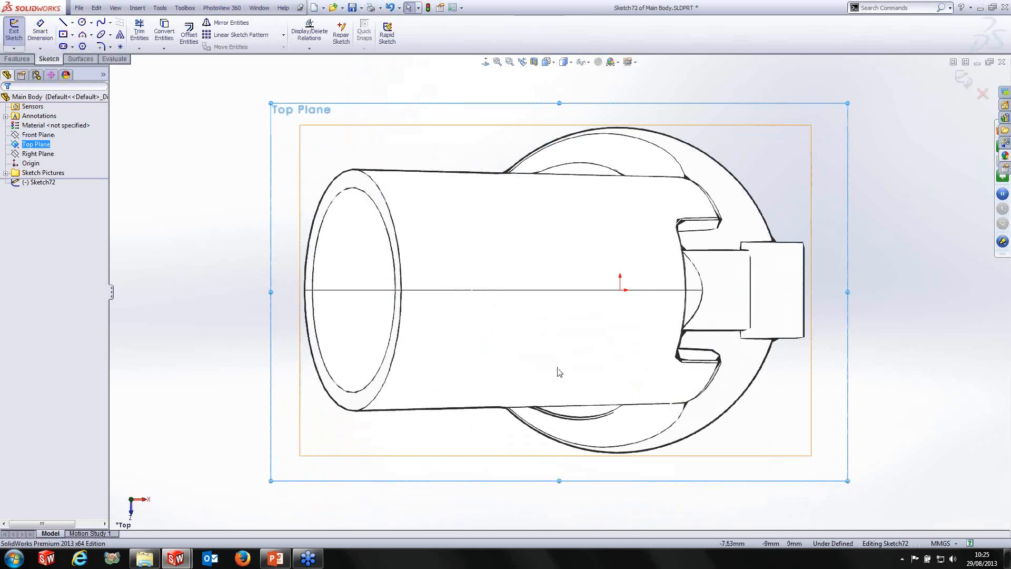
{"action": "left_click", "coordinate": [91, 35]}
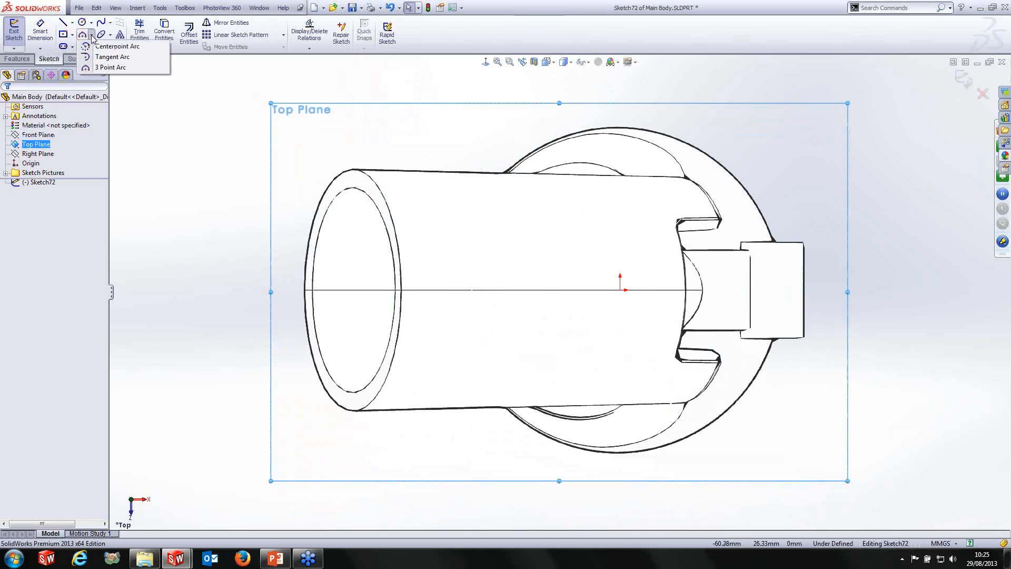
{"action": "left_click", "coordinate": [108, 47]}
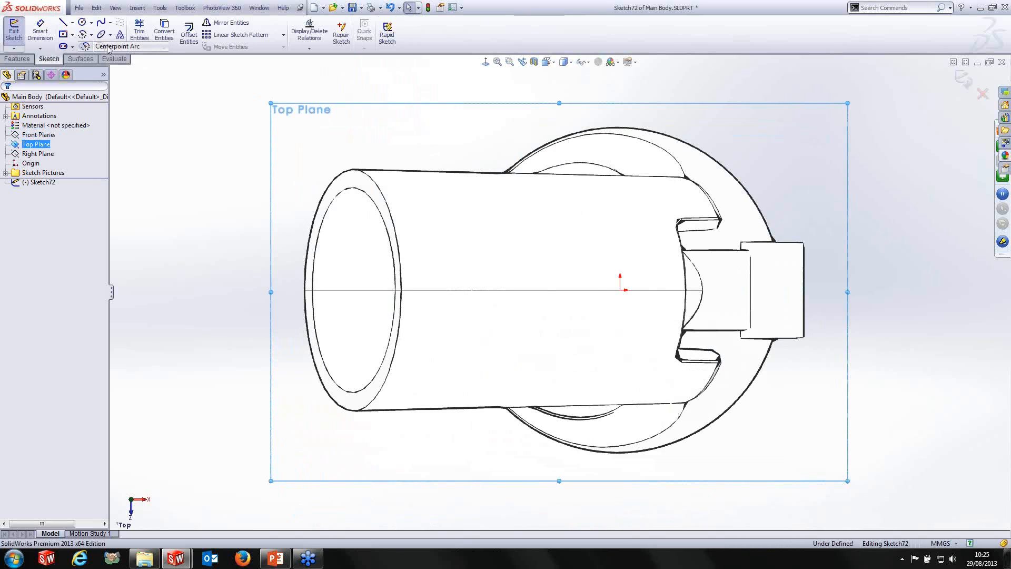
{"action": "left_click", "coordinate": [620, 289]}
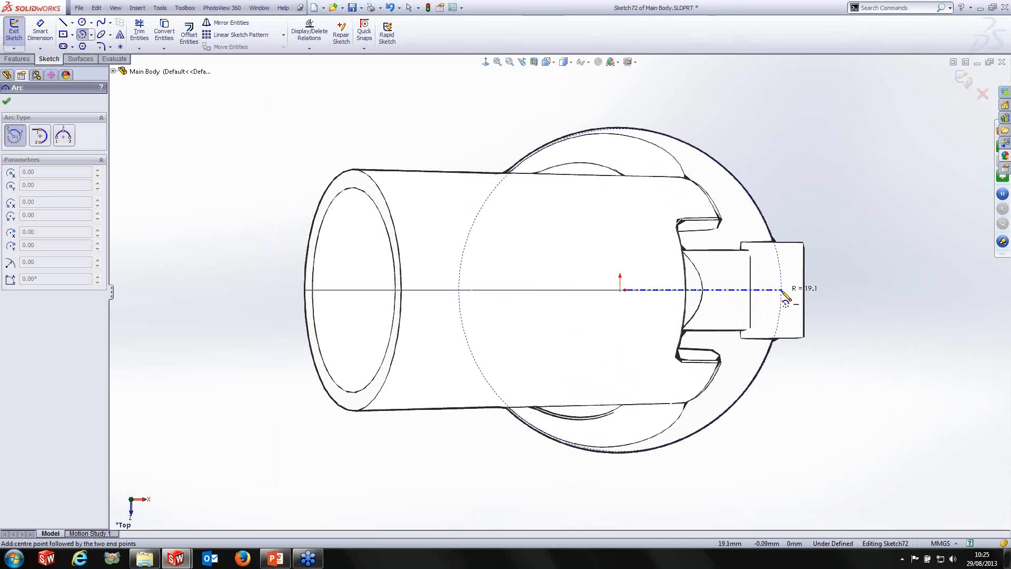
{"action": "left_click", "coordinate": [782, 291]}
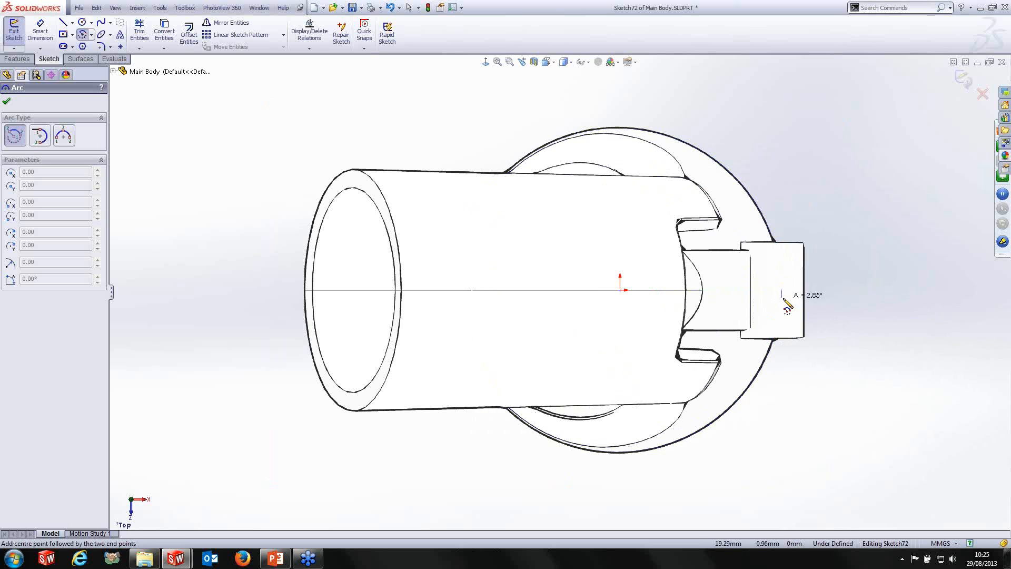
{"action": "left_click", "coordinate": [460, 290]}
{"action": "key", "text": "Escape"}
Add a horizontal relation between both arc endpoints and the origin.
{"action": "left_click", "coordinate": [458, 290]}
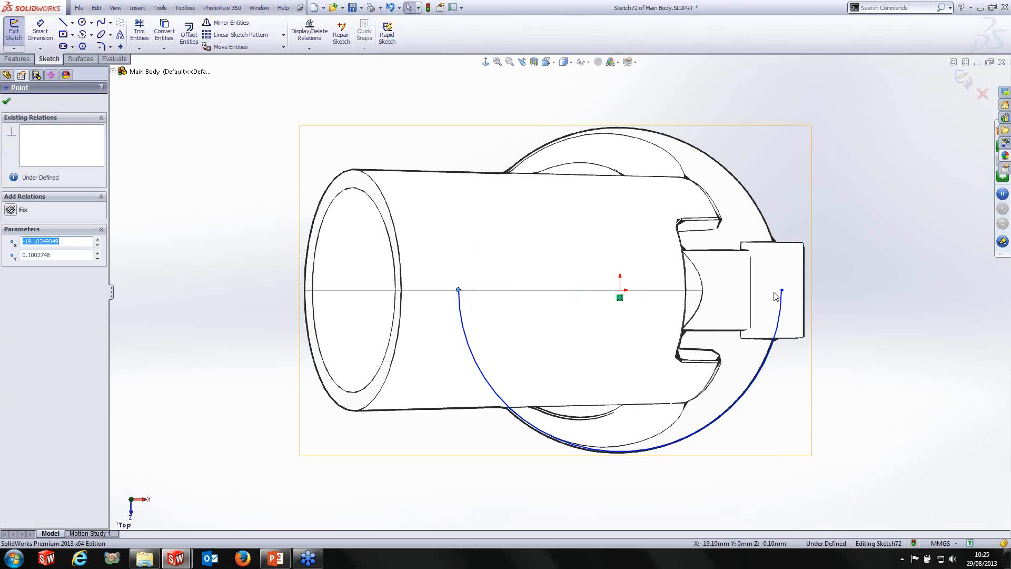
{"action": "left_click", "coordinate": [781, 289], "text": "ctrl"}
{"action": "left_click", "coordinate": [620, 290], "text": "ctrl"}
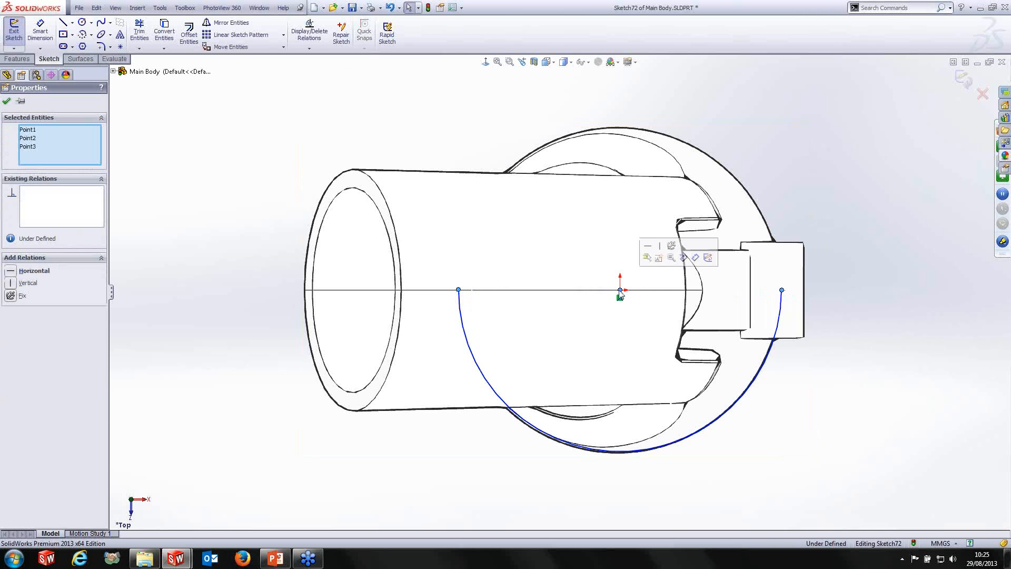
{"action": "left_click", "coordinate": [648, 256]}
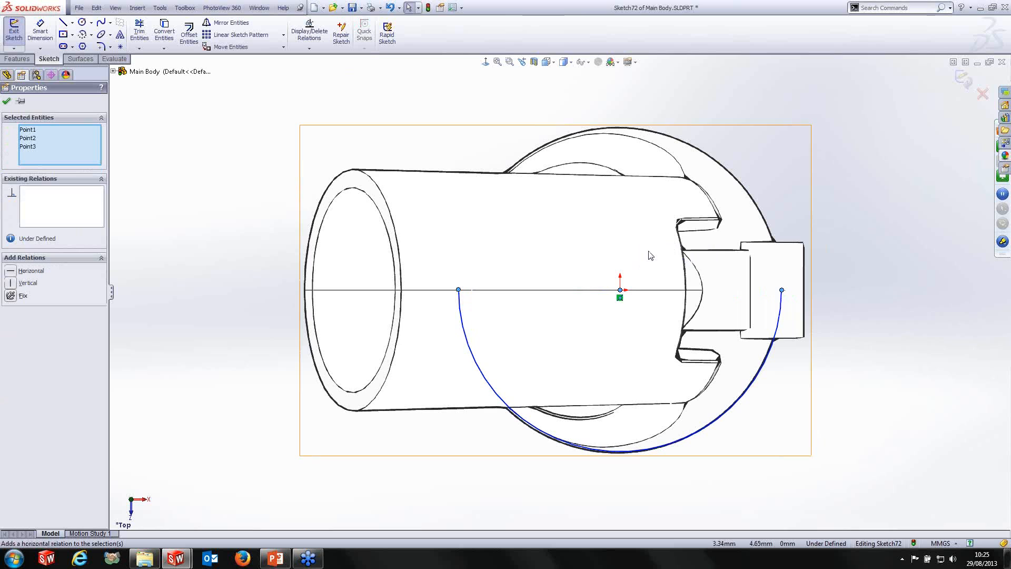
{"action": "left_click", "coordinate": [908, 273]}
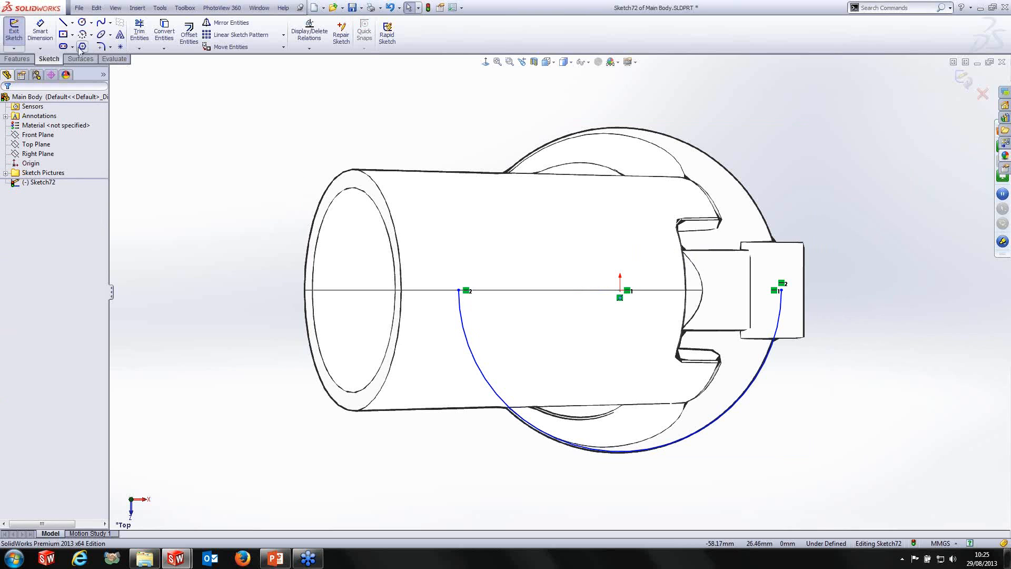
Dimension the arc's radius to 19.5 mm and close the sketch.
{"action": "left_click", "coordinate": [40, 31]}
{"action": "left_click", "coordinate": [752, 381]}
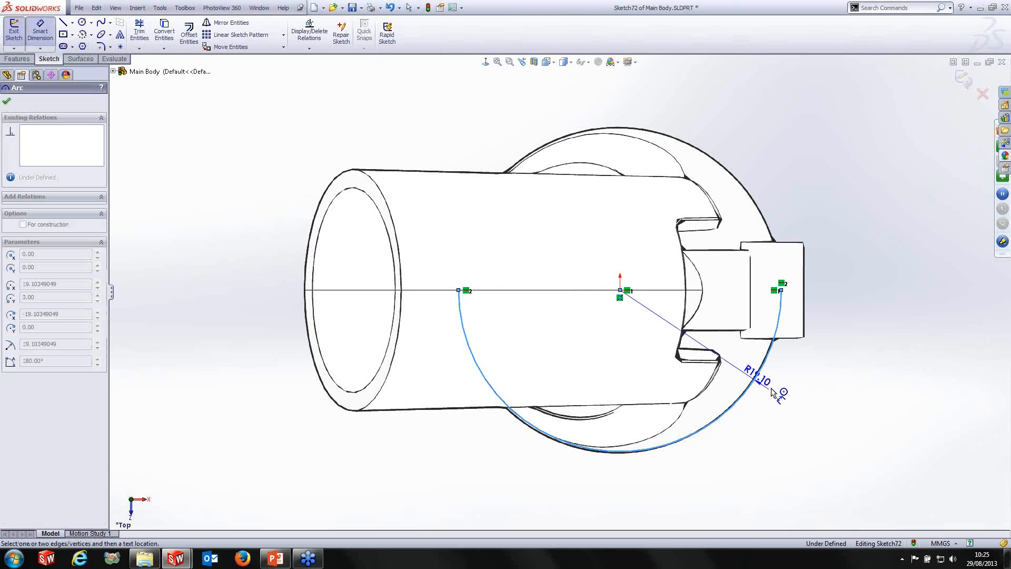
{"action": "left_click", "coordinate": [822, 404]}
{"action": "type", "text": "19.5"}
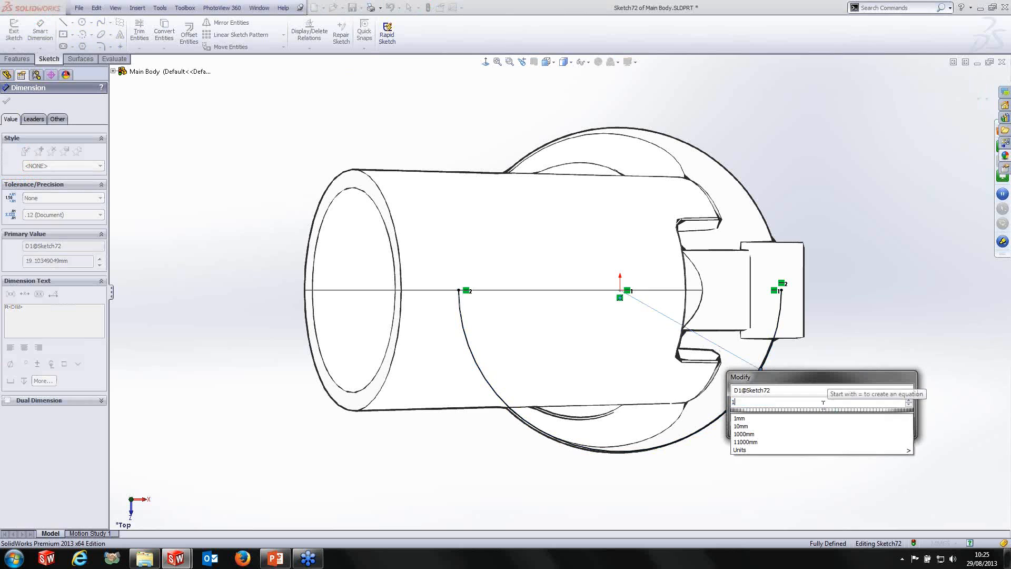
{"action": "key", "text": "Return"}
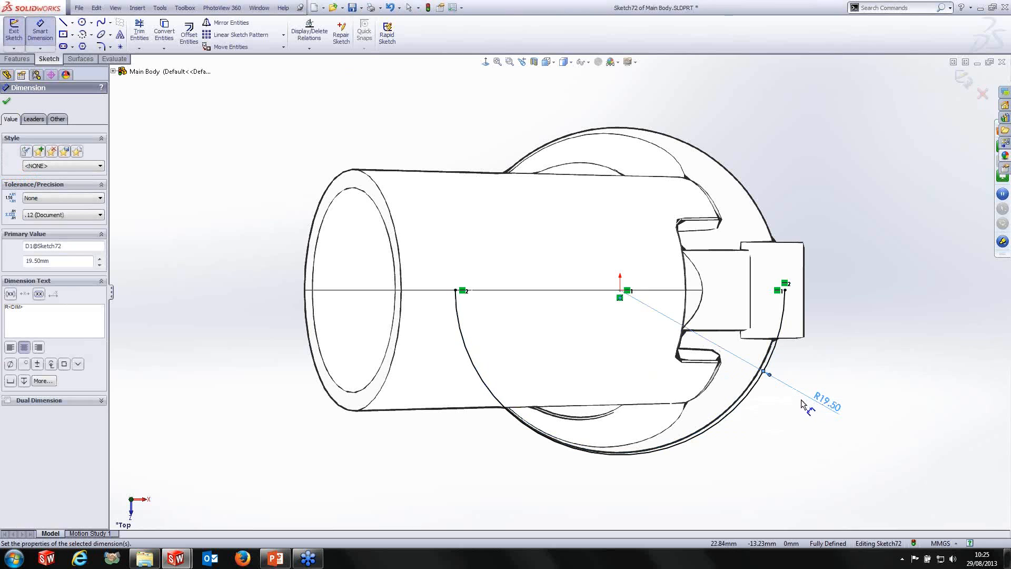
{"action": "key", "text": "Escape"}
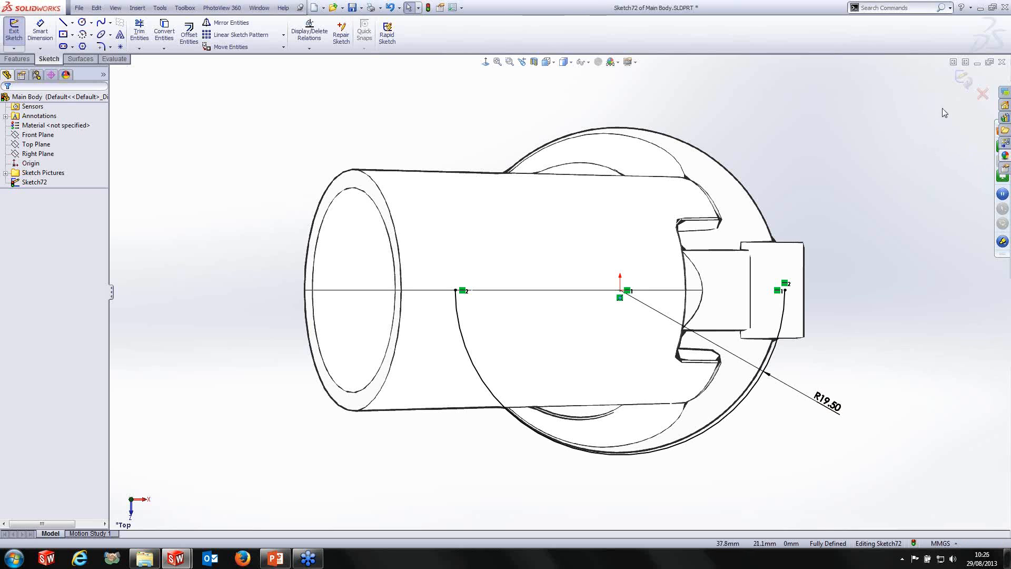
{"action": "left_click", "coordinate": [963, 79]}
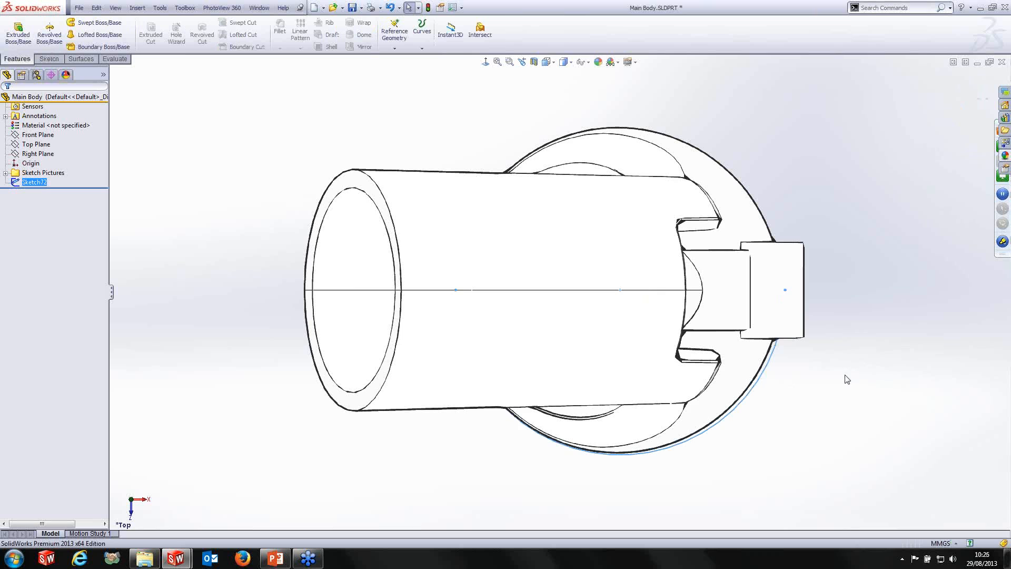
Reopen the arc sketch, add a vertical construction centerline from the origin to the arc, and close the sketch.
{"action": "scroll", "coordinate": [797, 386], "scroll_direction": "up", "scroll_amount": 1}
{"action": "middle_click_drag", "start_coordinate": [794, 387], "coordinate": [747, 229]}
{"action": "scroll", "coordinate": [748, 315], "scroll_direction": "up", "scroll_amount": 1}
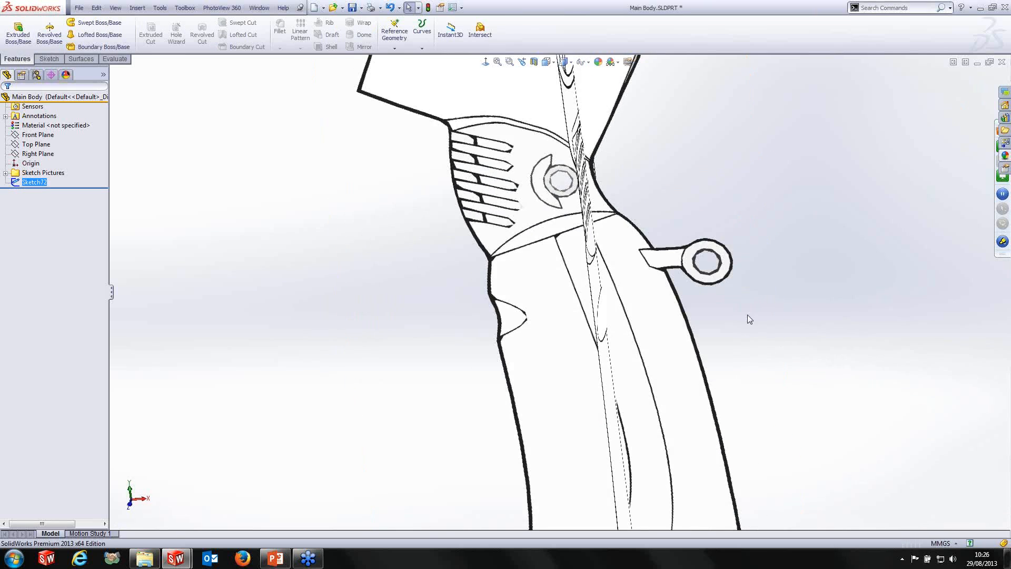
{"action": "scroll", "coordinate": [750, 319], "scroll_direction": "up", "scroll_amount": 3}
{"action": "mouse_move", "coordinate": [750, 320]}
{"action": "middle_mouse_down"}
{"action": "mouse_move", "coordinate": [686, 368]}
{"action": "mouse_move", "coordinate": [698, 407]}
{"action": "middle_mouse_up"}
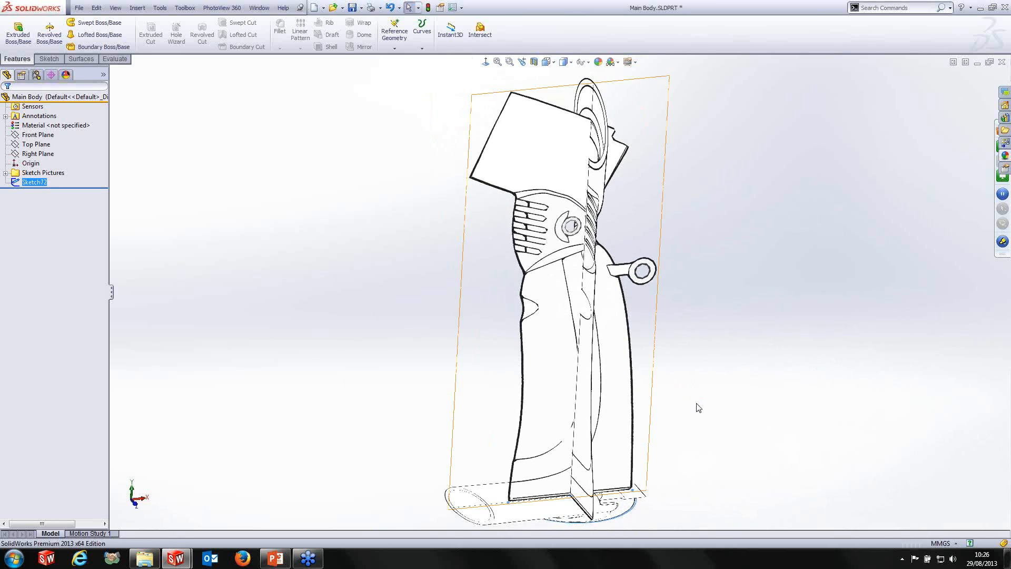
{"action": "scroll", "coordinate": [458, 418], "scroll_direction": "down", "scroll_amount": 3}
{"action": "right_click", "coordinate": [35, 183]}
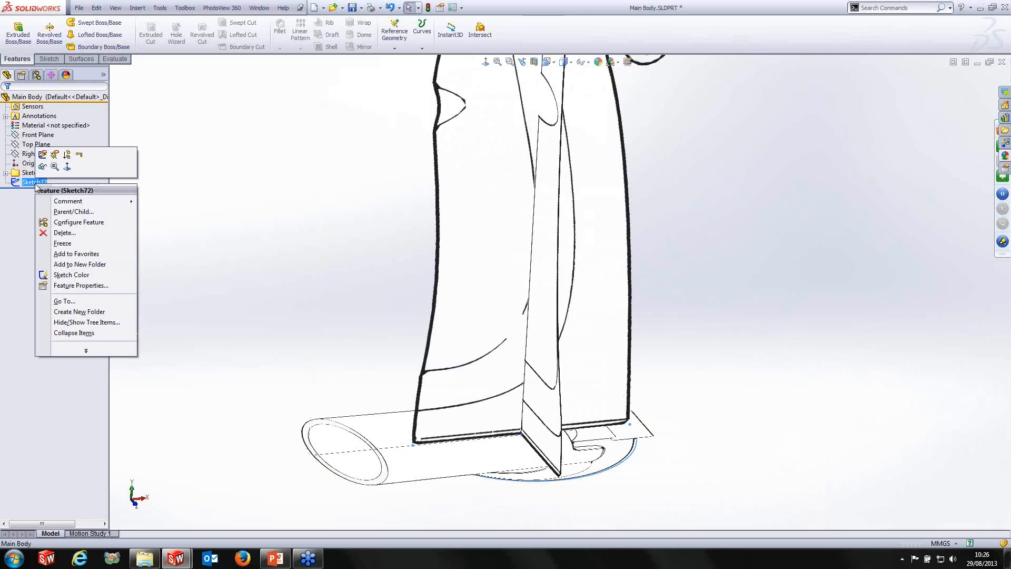
{"action": "left_click", "coordinate": [42, 154]}
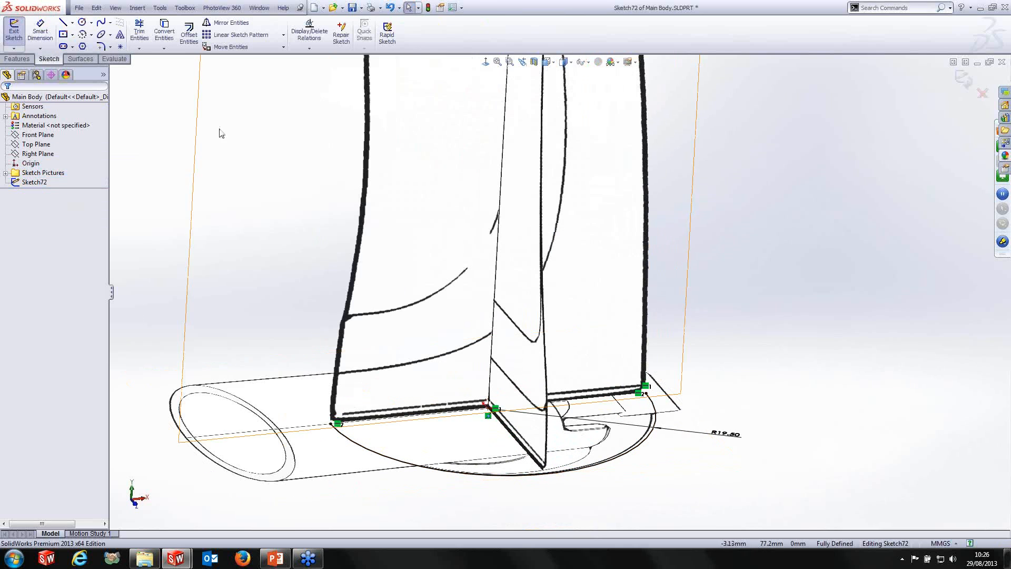
{"action": "left_click", "coordinate": [63, 22]}
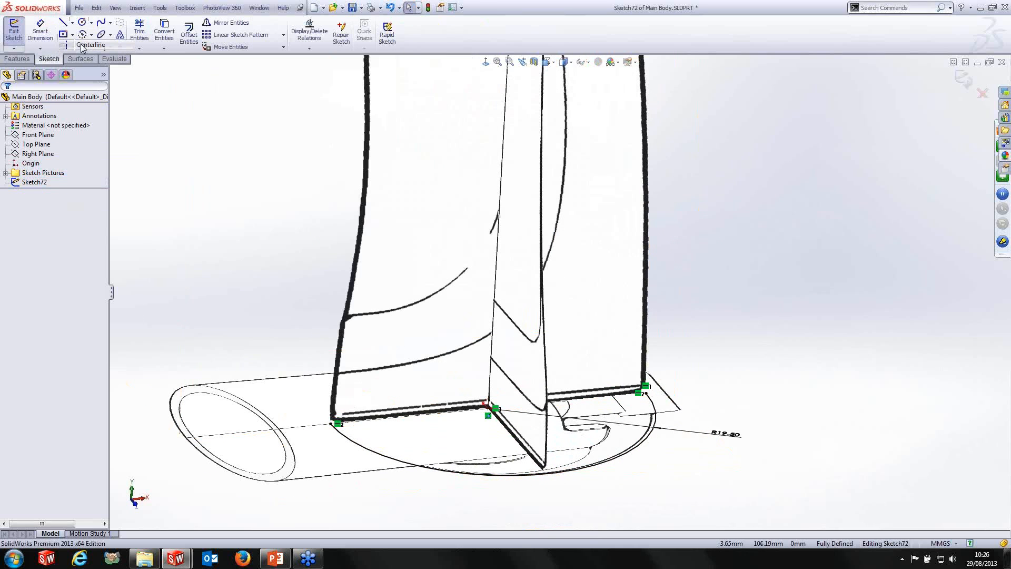
{"action": "left_click", "coordinate": [487, 416]}
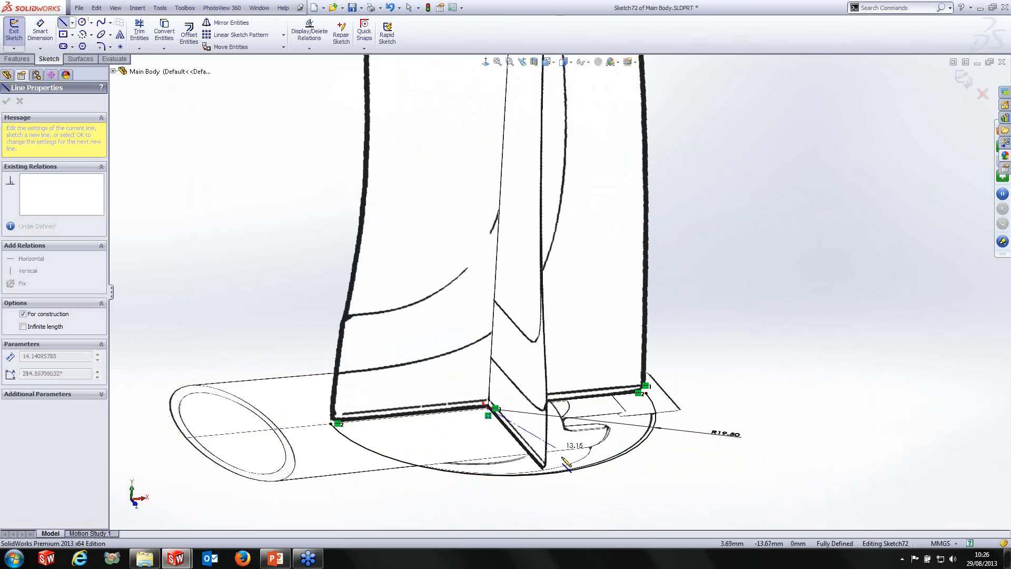
{"action": "left_click", "coordinate": [545, 471]}
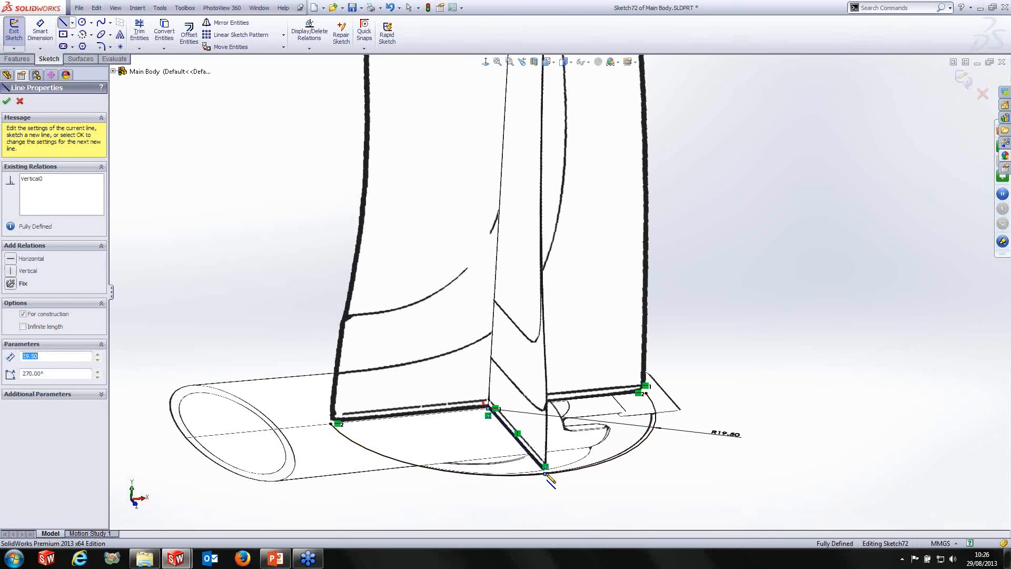
{"action": "scroll", "coordinate": [495, 475], "scroll_direction": "down", "scroll_amount": 3}
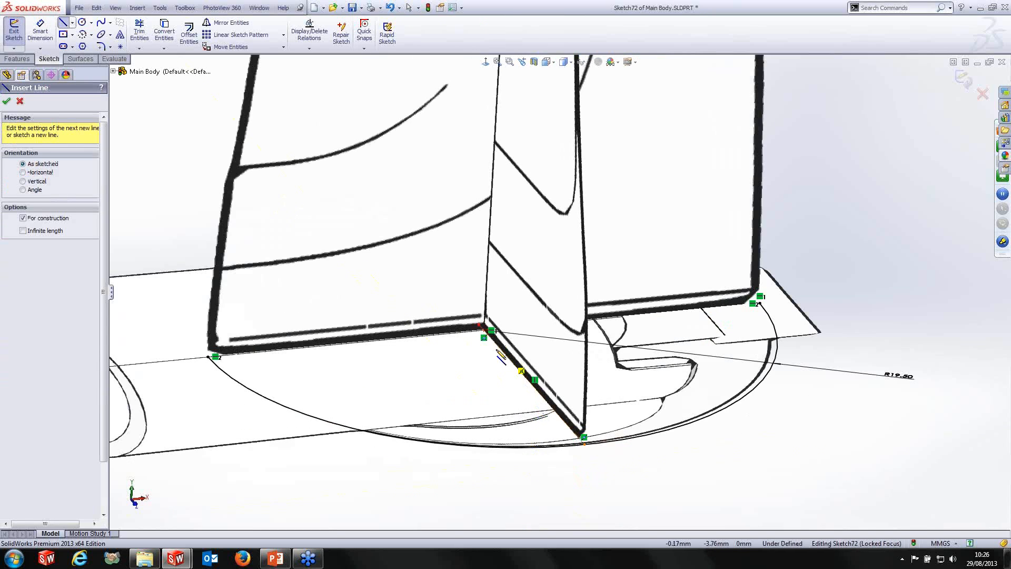
{"action": "left_click", "coordinate": [963, 79]}
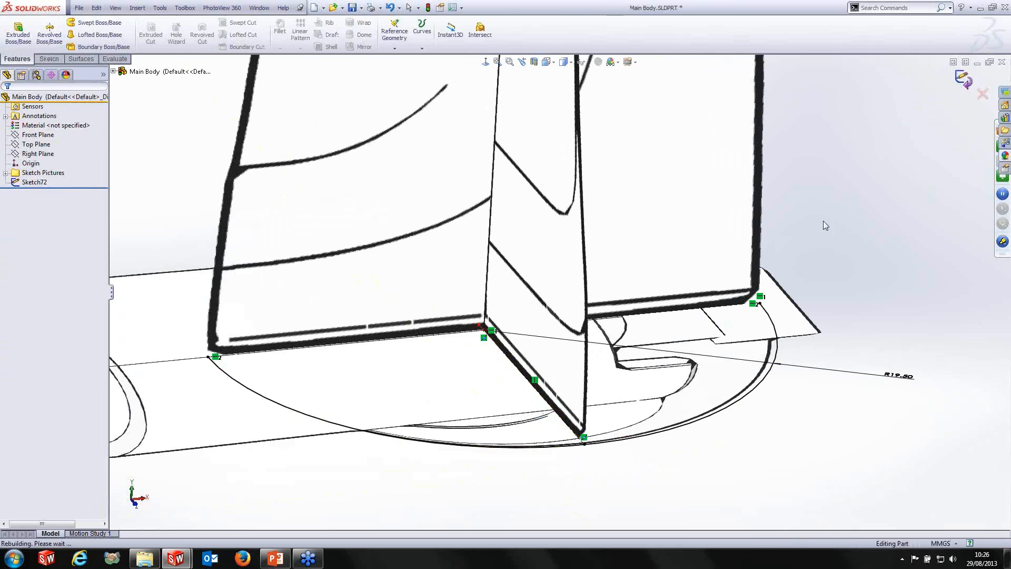
Start a new sketch on the Front Plane, viewed normal to the plane with the handle outline in sight.
{"action": "scroll", "coordinate": [641, 307], "scroll_direction": "up", "scroll_amount": 5}
{"action": "scroll", "coordinate": [631, 297], "scroll_direction": "up", "scroll_amount": 3}
{"action": "scroll", "coordinate": [570, 146], "scroll_direction": "down", "scroll_amount": 3}
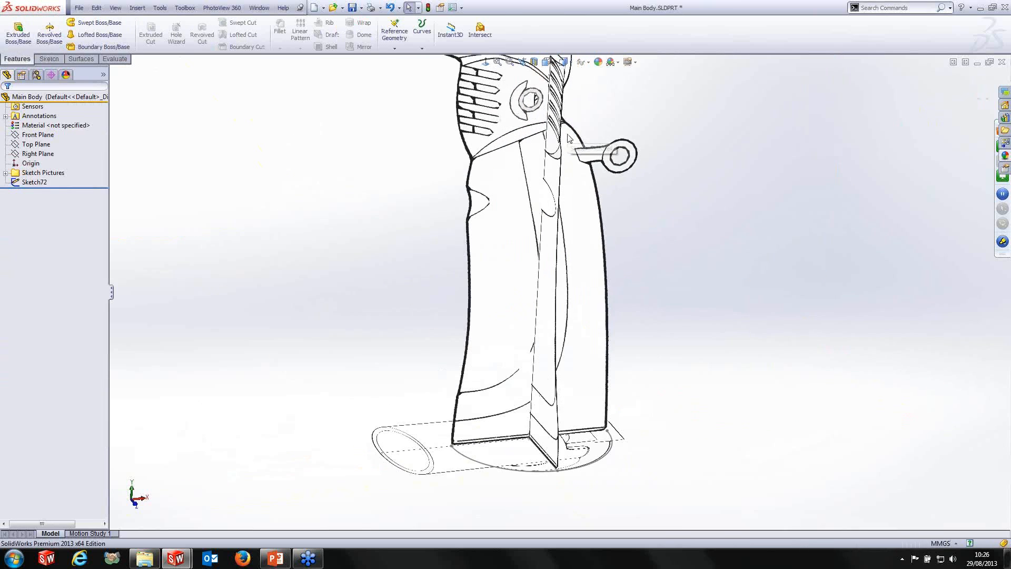
{"action": "left_click", "coordinate": [38, 135]}
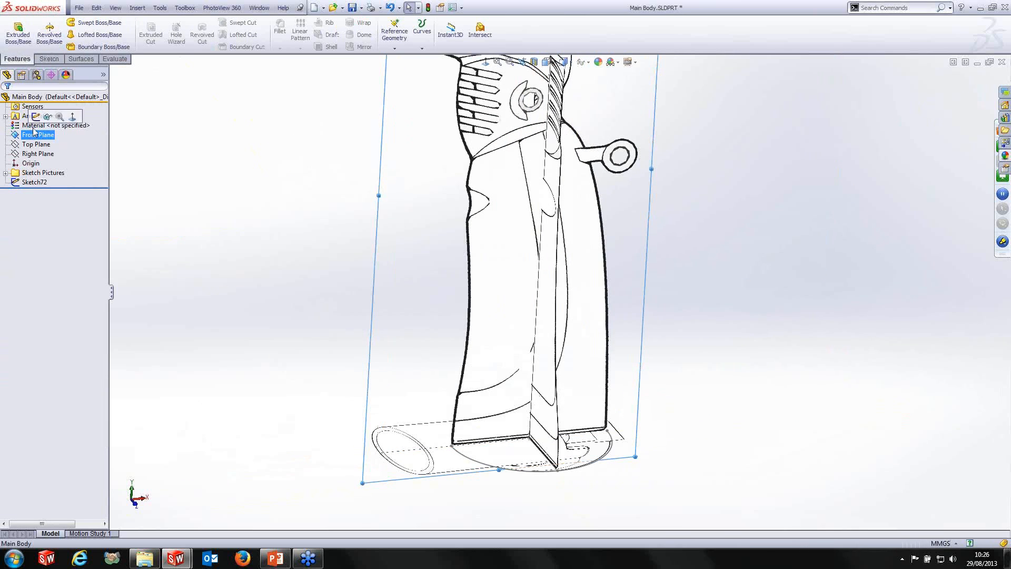
{"action": "left_click", "coordinate": [42, 116]}
{"action": "left_click", "coordinate": [485, 62]}
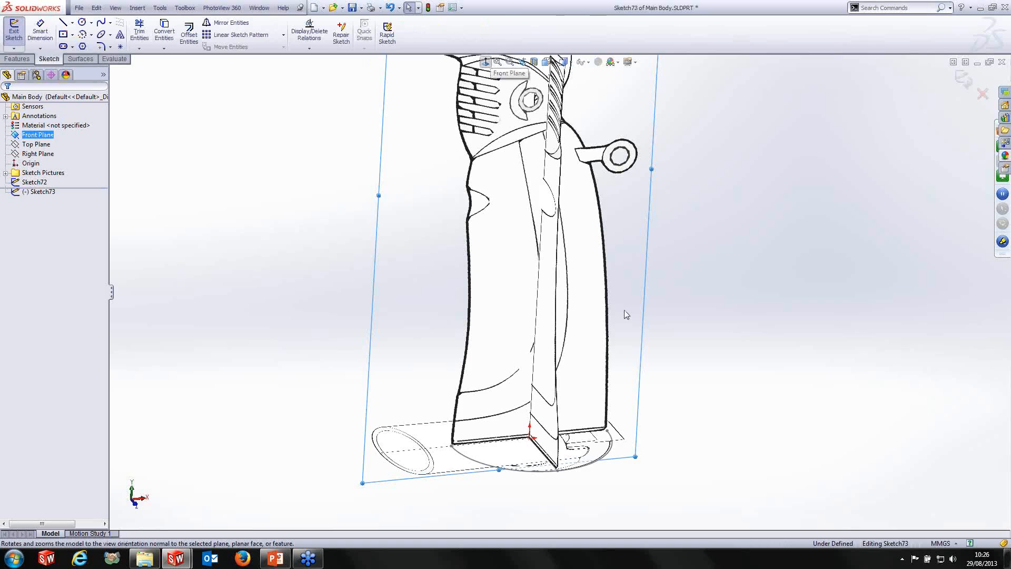
{"action": "scroll", "coordinate": [647, 424], "scroll_direction": "down", "scroll_amount": 1}
{"action": "scroll", "coordinate": [647, 425], "scroll_direction": "down", "scroll_amount": 1}
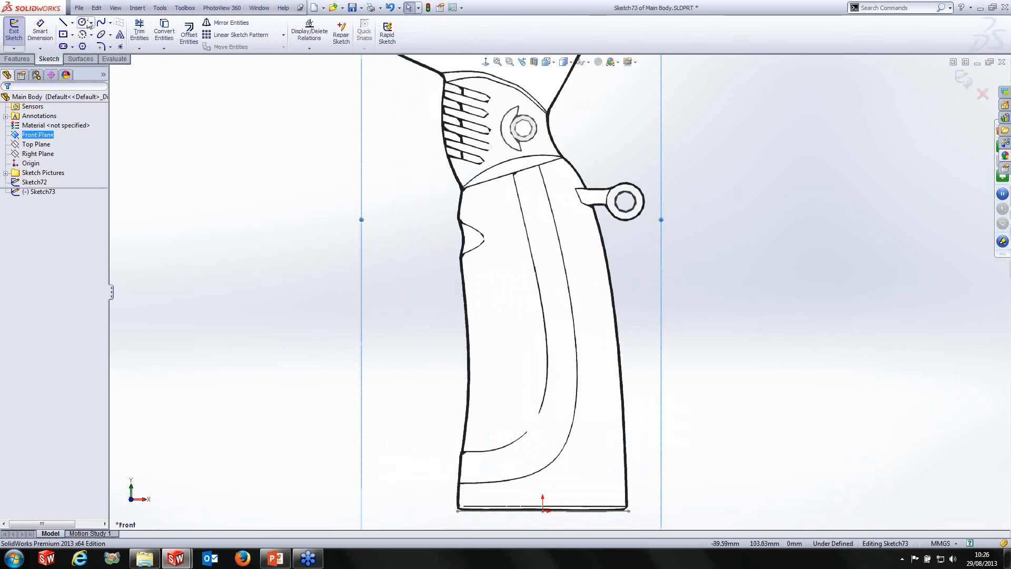
Trace the left edge of the handle outline with a three-point spline, from below the vent slots down to the base corner.
{"action": "left_click", "coordinate": [103, 24]}
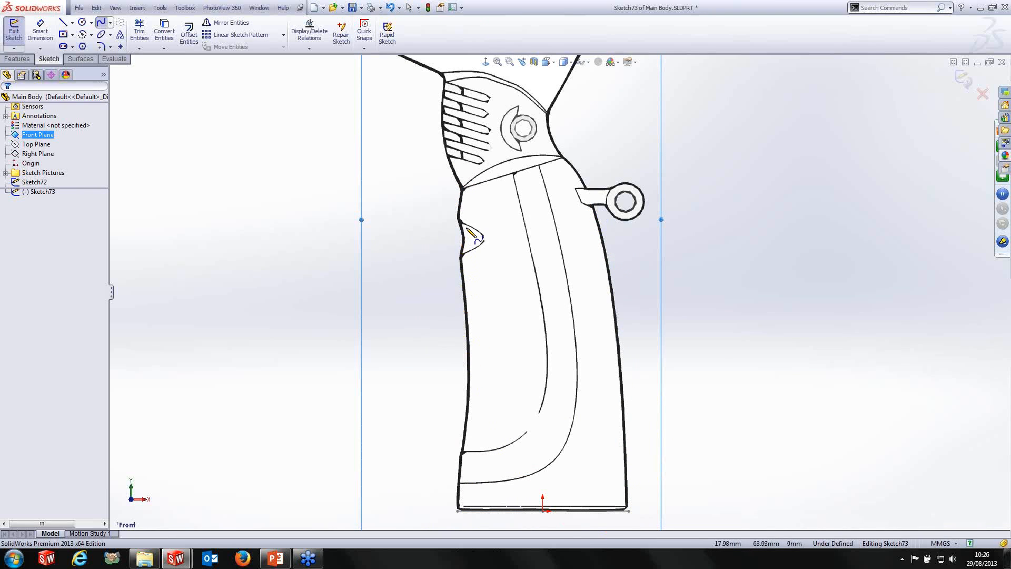
{"action": "scroll", "coordinate": [466, 231], "scroll_direction": "down", "scroll_amount": 1}
{"action": "scroll", "coordinate": [553, 372], "scroll_direction": "up", "scroll_amount": 1}
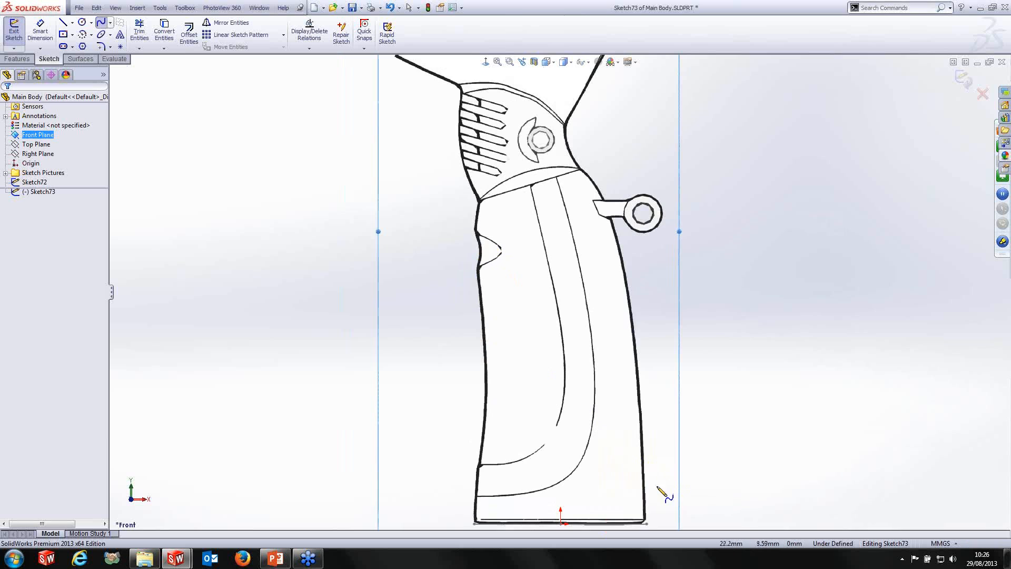
{"action": "middle_click_drag", "start_coordinate": [619, 454], "coordinate": [576, 450], "text": "ctrl"}
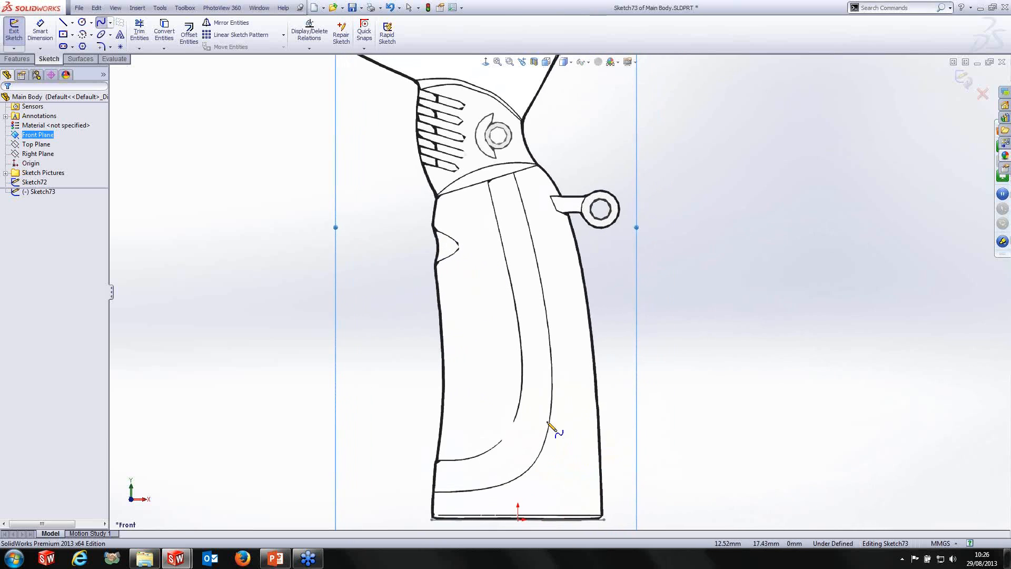
{"action": "left_click", "coordinate": [437, 199]}
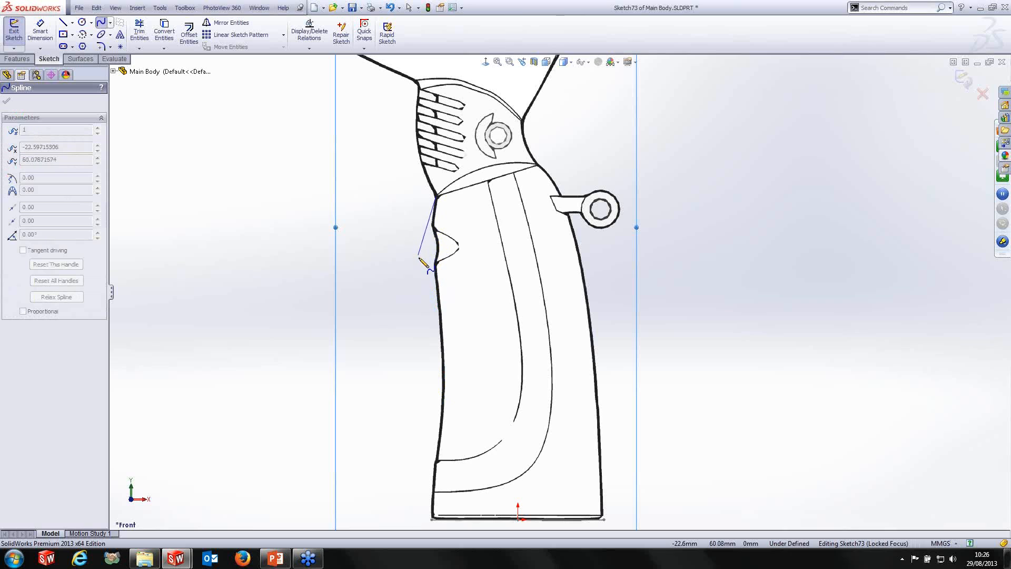
{"action": "left_click", "coordinate": [433, 228]}
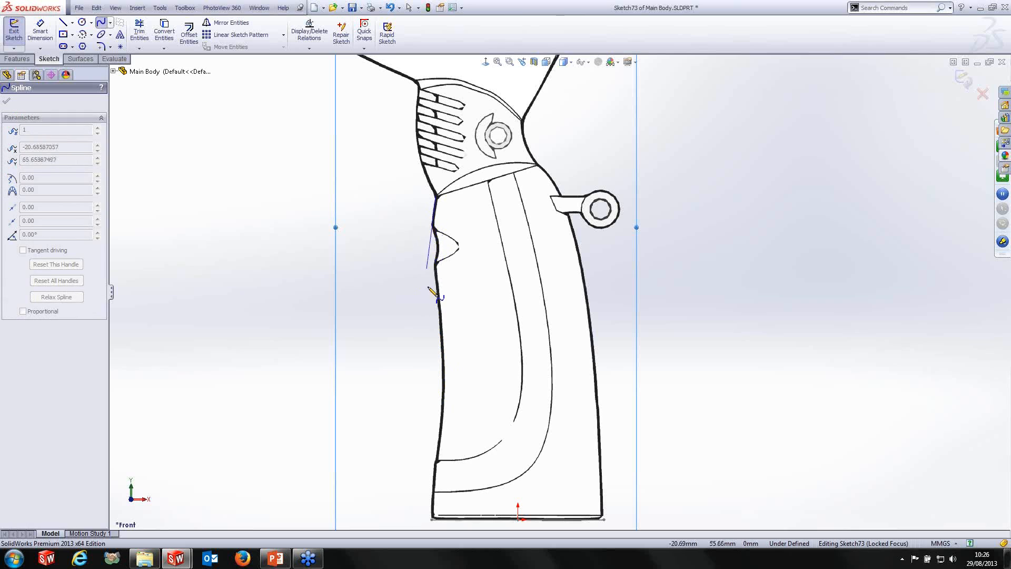
{"action": "left_click", "coordinate": [443, 372]}
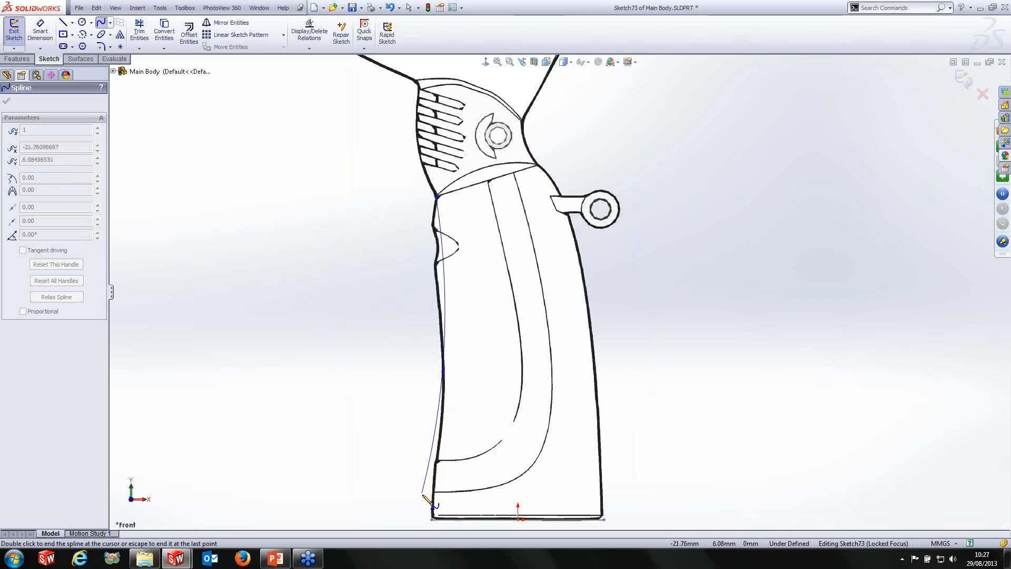
{"action": "double_click", "coordinate": [431, 520]}
{"action": "key", "text": "Escape"}
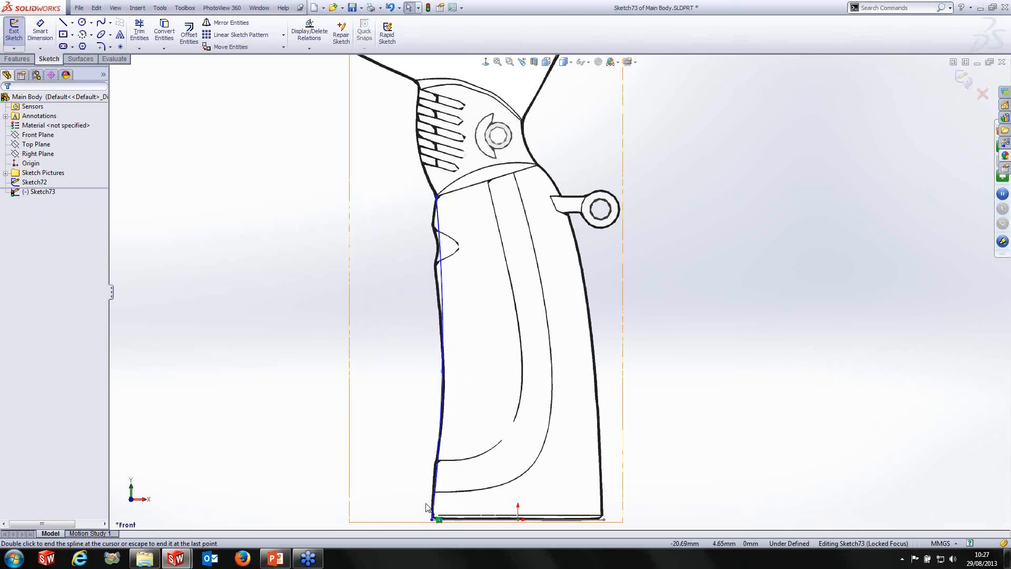
Add a pierce relation between the spline's lower endpoint and the base arc.
{"action": "scroll", "coordinate": [442, 495], "scroll_direction": "down", "scroll_amount": 2}
{"action": "middle_click_drag", "start_coordinate": [458, 459], "coordinate": [476, 474]}
{"action": "scroll", "coordinate": [467, 463], "scroll_direction": "down", "scroll_amount": 5}
{"action": "scroll", "coordinate": [469, 467], "scroll_direction": "down", "scroll_amount": 2}
{"action": "scroll", "coordinate": [486, 437], "scroll_direction": "up", "scroll_amount": 1}
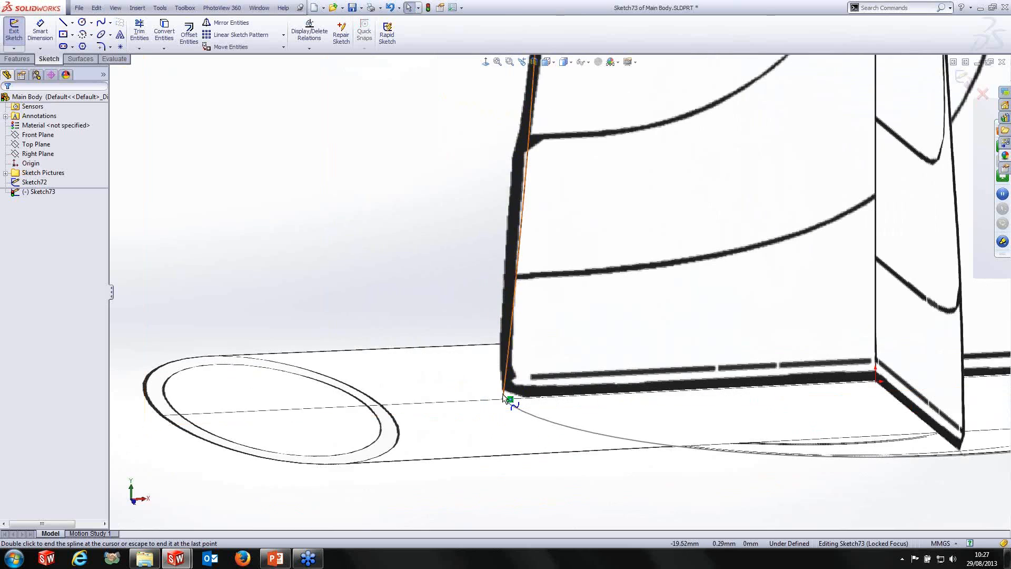
{"action": "left_click", "coordinate": [504, 400]}
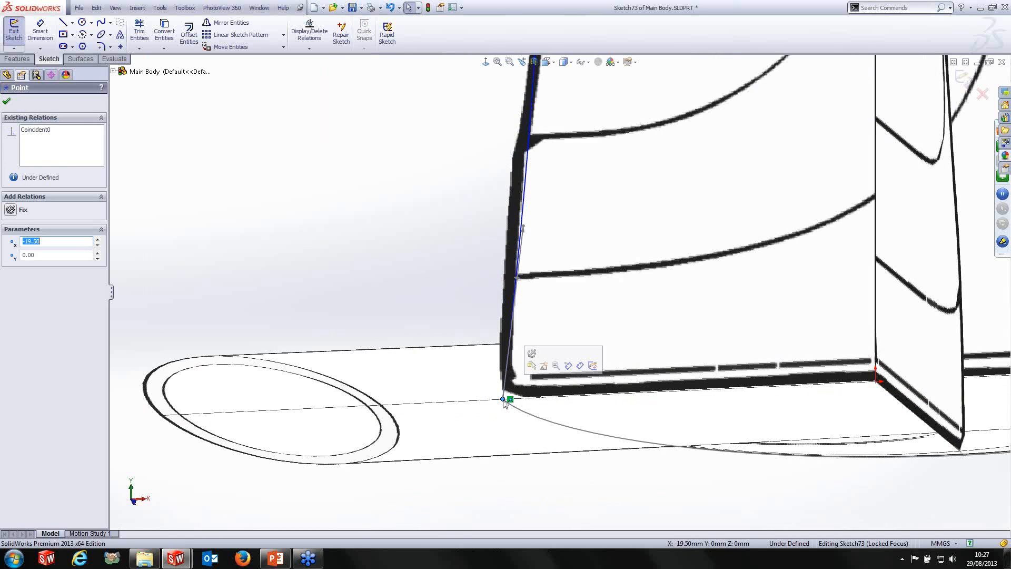
{"action": "key", "text": "Escape"}
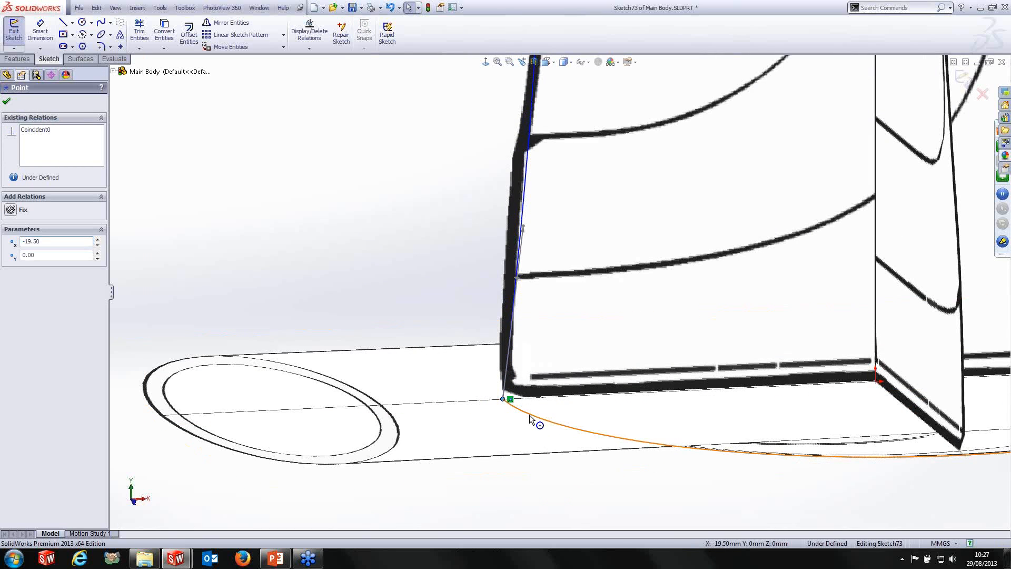
{"action": "left_click", "coordinate": [532, 420]}
{"action": "left_click", "coordinate": [504, 399], "text": "ctrl"}
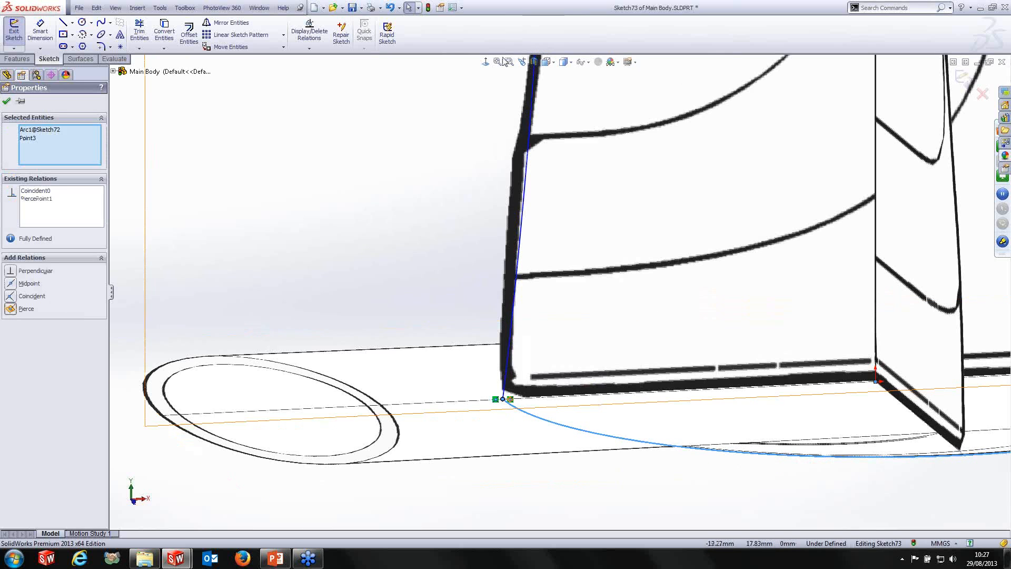
Adjust the tangent handle at the spline's upper end so the curve bows outward along the outline near the finger notch.
{"action": "left_click", "coordinate": [486, 62]}
{"action": "middle_click_drag", "start_coordinate": [580, 320], "coordinate": [588, 148]}
{"action": "left_click", "coordinate": [570, 63]}
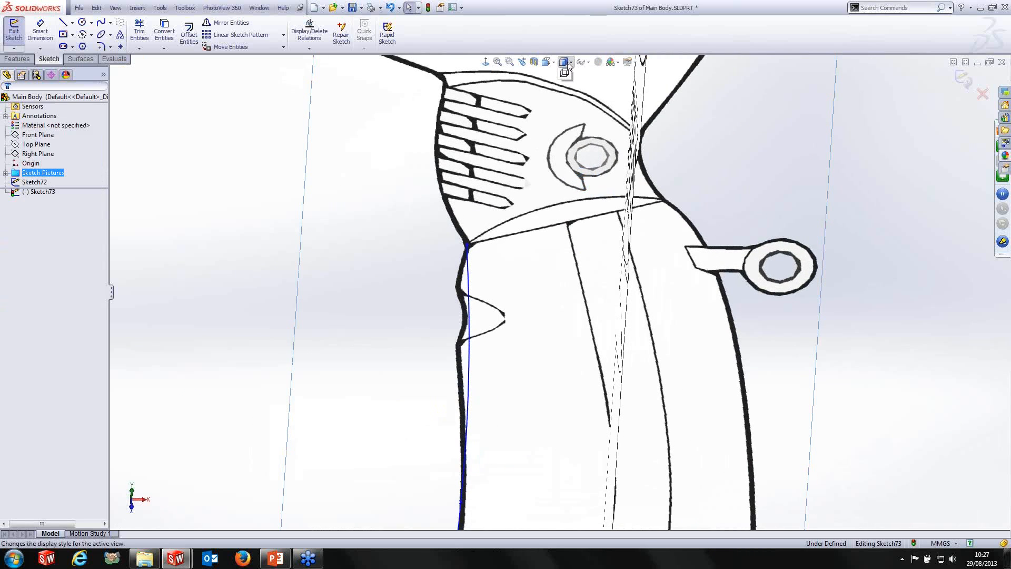
{"action": "left_click", "coordinate": [550, 62]}
{"action": "left_click", "coordinate": [560, 100]}
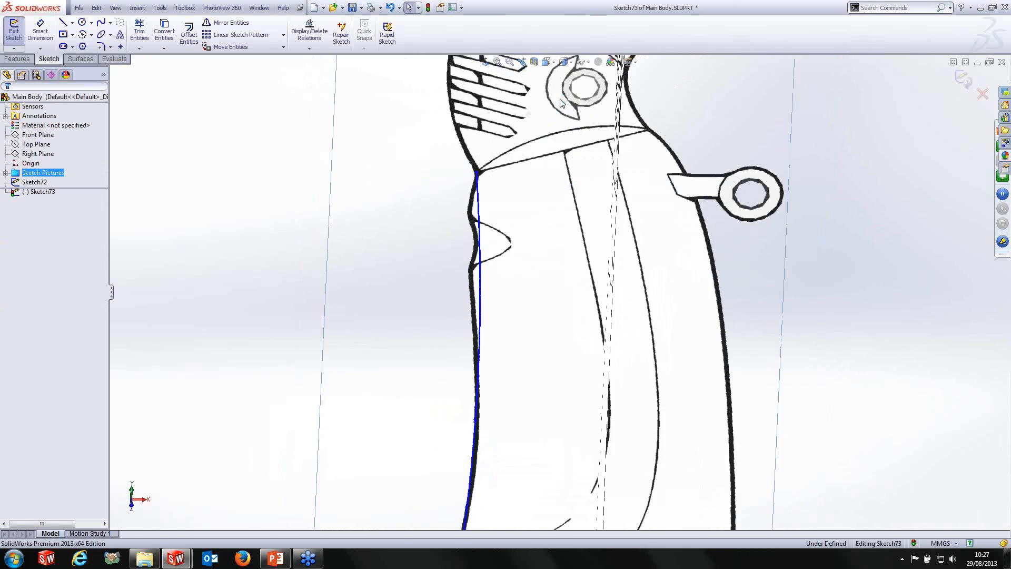
{"action": "scroll", "coordinate": [541, 242], "scroll_direction": "down", "scroll_amount": 6}
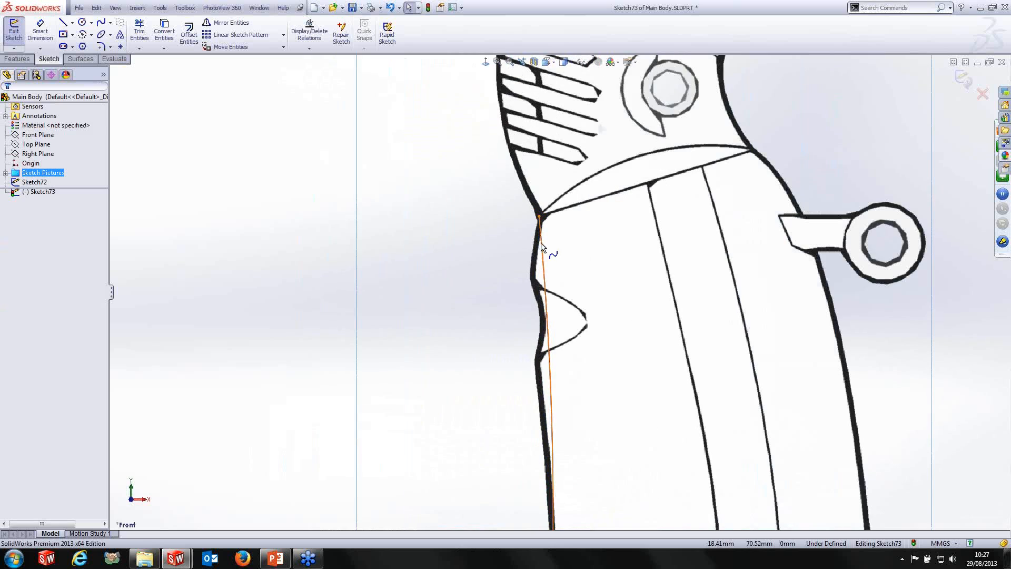
{"action": "left_click", "coordinate": [541, 242]}
{"action": "scroll", "coordinate": [550, 315], "scroll_direction": "down", "scroll_amount": 3}
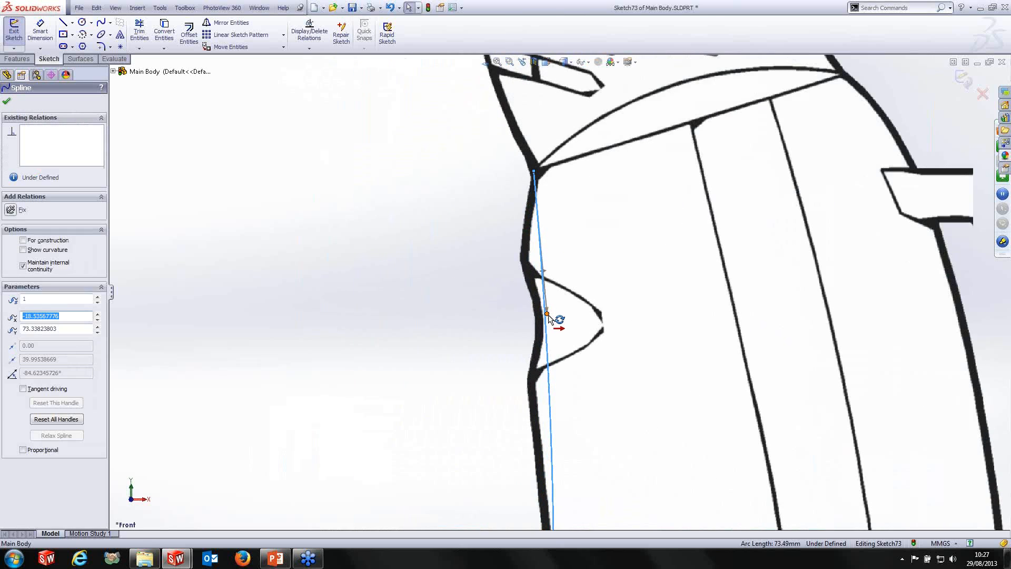
{"action": "left_click_drag", "start_coordinate": [548, 316], "coordinate": [511, 305]}
Adjust the tangent handle at the spline's lower end so the curve follows the handle outline near the base.
{"action": "scroll", "coordinate": [533, 342], "scroll_direction": "up", "scroll_amount": 3}
{"action": "scroll", "coordinate": [553, 448], "scroll_direction": "down", "scroll_amount": 5}
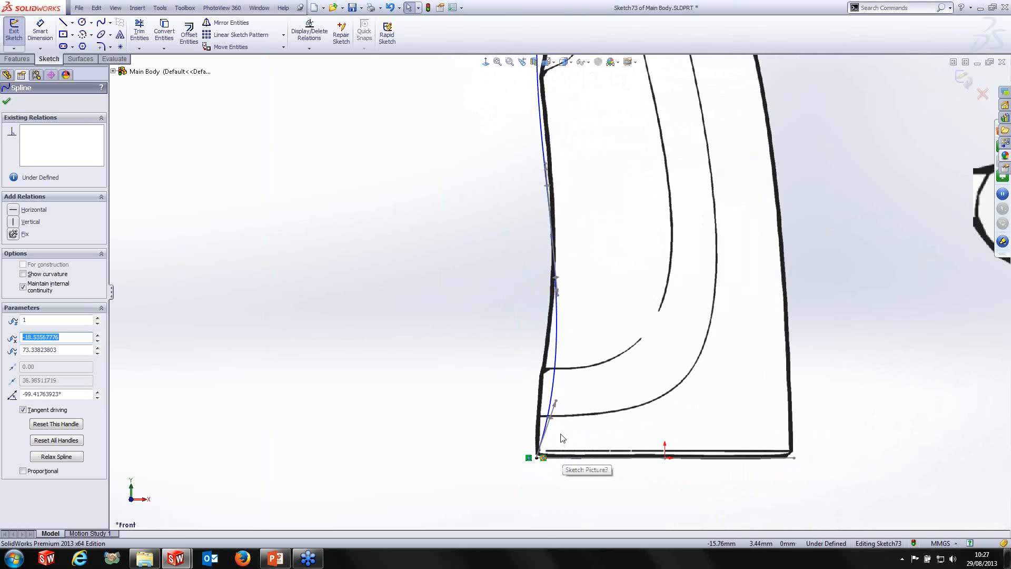
{"action": "scroll", "coordinate": [560, 407], "scroll_direction": "down", "scroll_amount": 2}
{"action": "left_click_drag", "start_coordinate": [557, 381], "coordinate": [524, 374]}
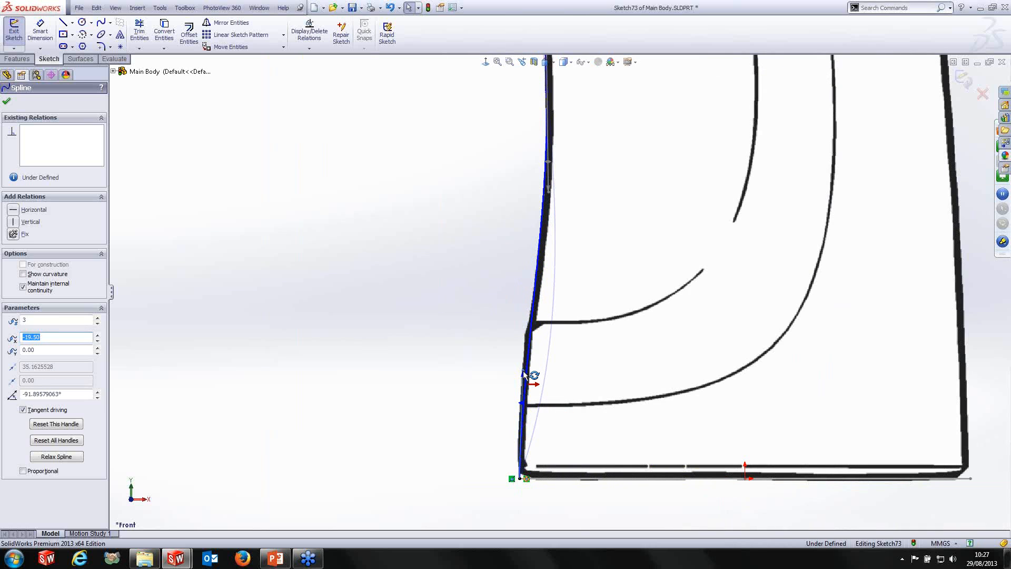
Display the left spline's control polygon and shift its upper control point to about X -20.17, Y 59.90.
{"action": "scroll", "coordinate": [571, 312], "scroll_direction": "up", "scroll_amount": 5}
{"action": "scroll", "coordinate": [579, 164], "scroll_direction": "down", "scroll_amount": 3}
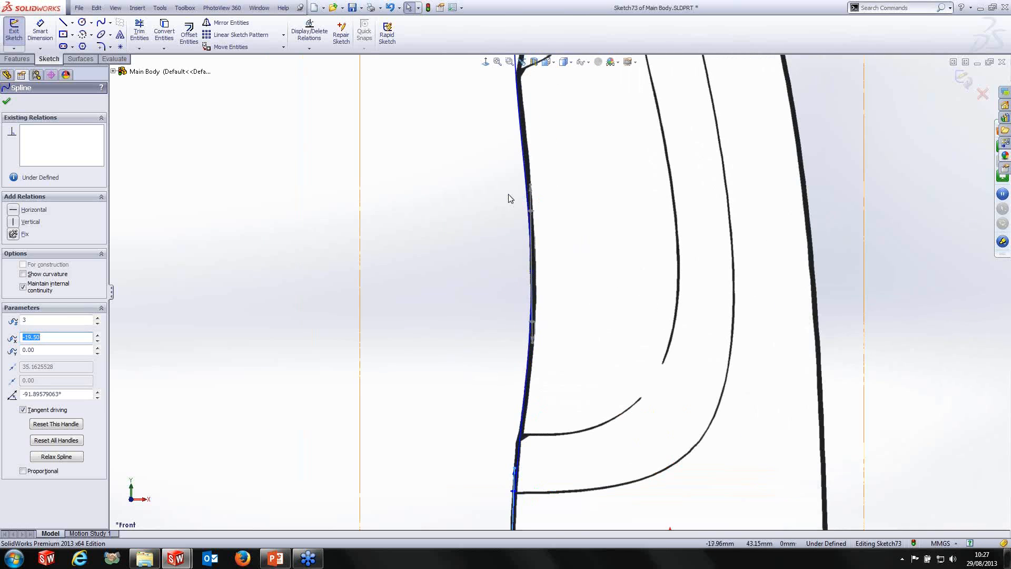
{"action": "right_click", "coordinate": [525, 149]}
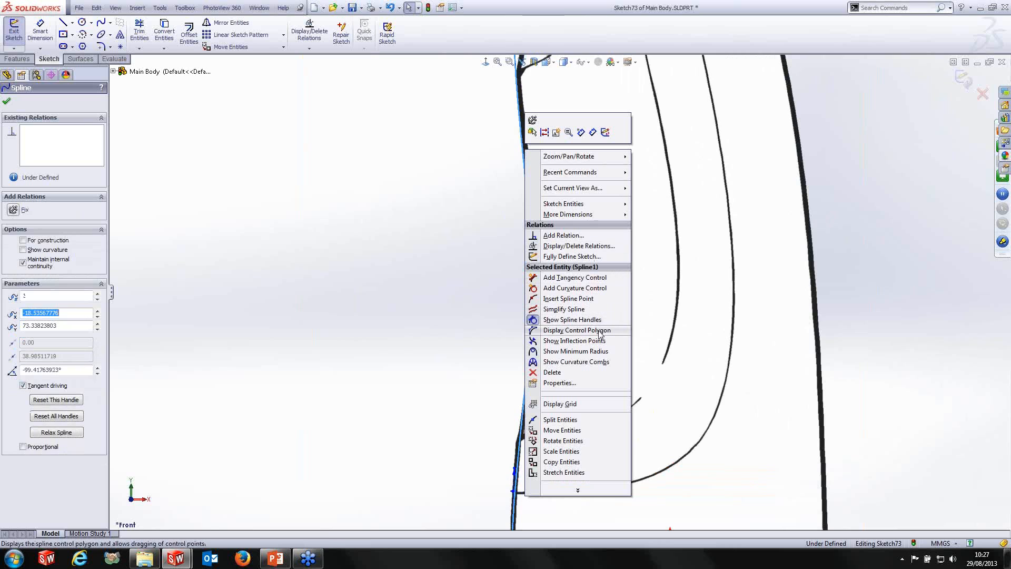
{"action": "left_click", "coordinate": [615, 330]}
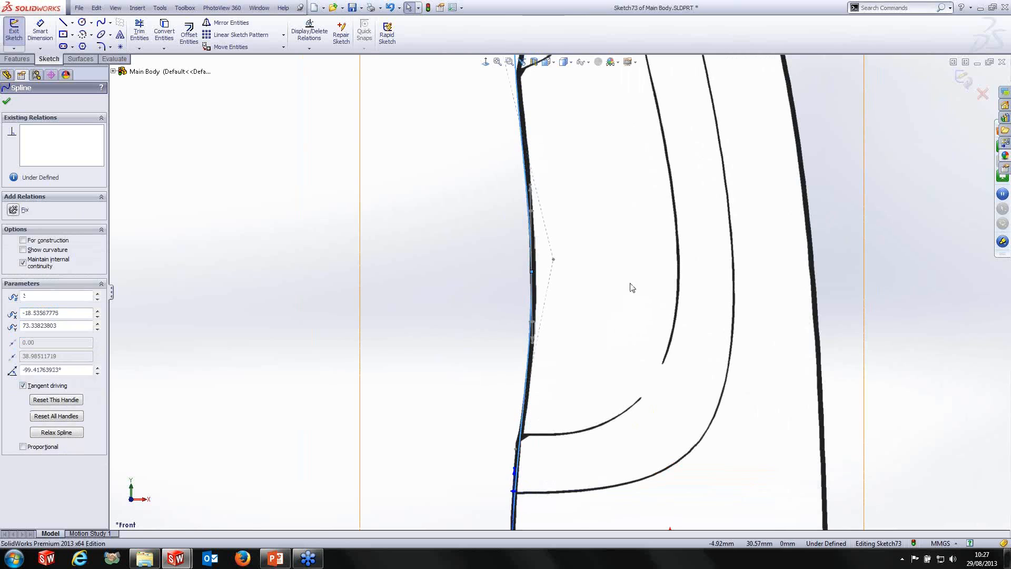
{"action": "scroll", "coordinate": [568, 237], "scroll_direction": "up", "scroll_amount": 3}
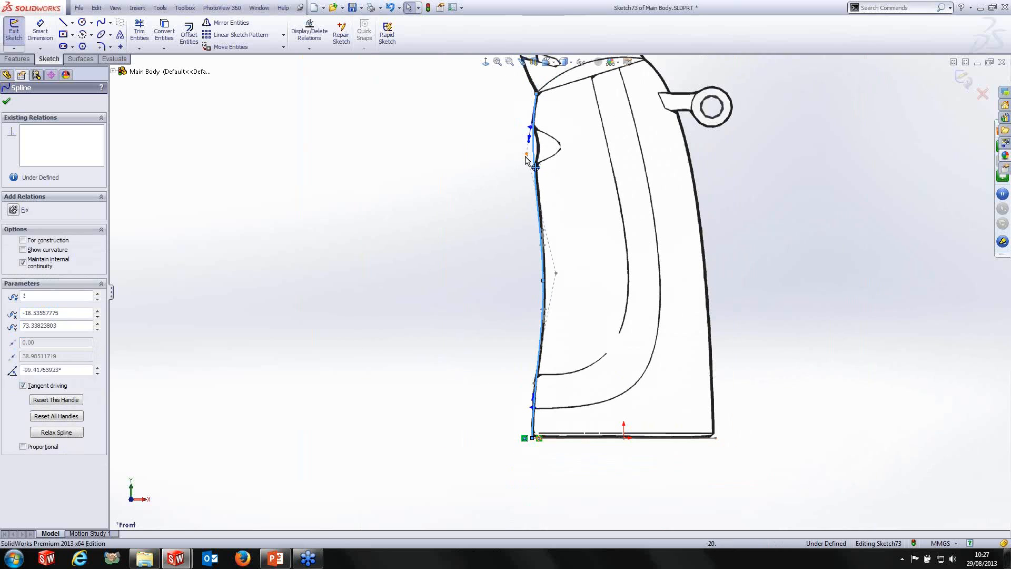
{"action": "left_click_drag", "start_coordinate": [526, 156], "coordinate": [530, 161]}
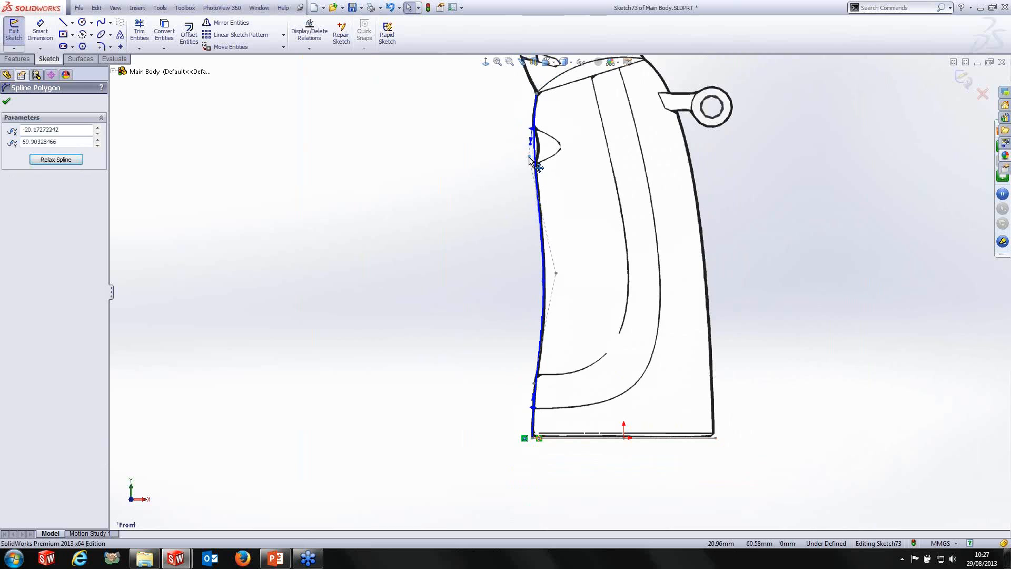
Move the polygon's middle control point to about X -14.02, Y 35.78 and check the curve against the handle outline.
{"action": "scroll", "coordinate": [554, 274], "scroll_direction": "down", "scroll_amount": 3}
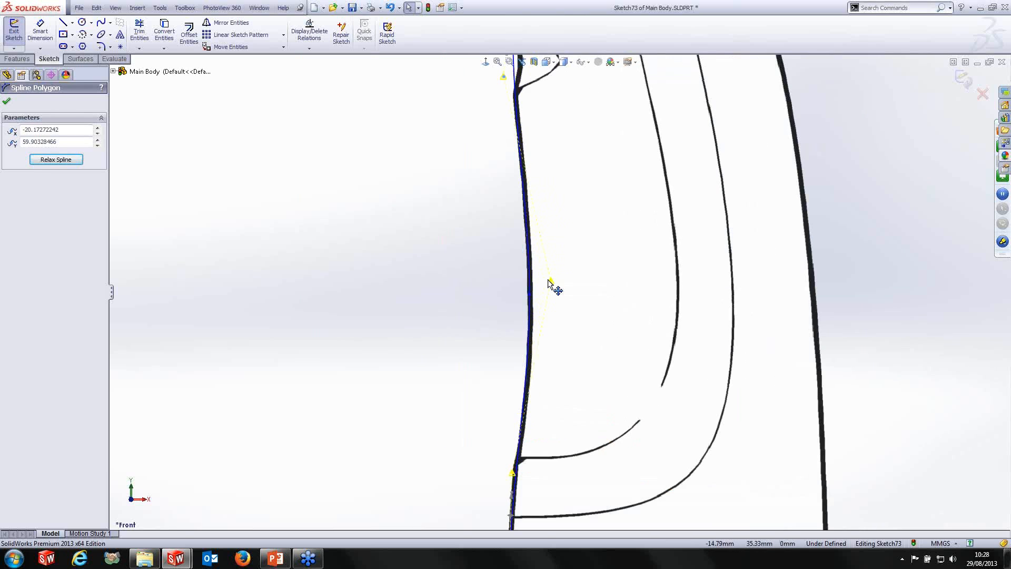
{"action": "mouse_move", "coordinate": [553, 287]}
{"action": "left_mouse_down"}
{"action": "mouse_move", "coordinate": [548, 242]}
{"action": "mouse_move", "coordinate": [554, 275]}
{"action": "left_mouse_up"}
{"action": "scroll", "coordinate": [522, 365], "scroll_direction": "down", "scroll_amount": 5}
{"action": "scroll", "coordinate": [546, 441], "scroll_direction": "up", "scroll_amount": 4}
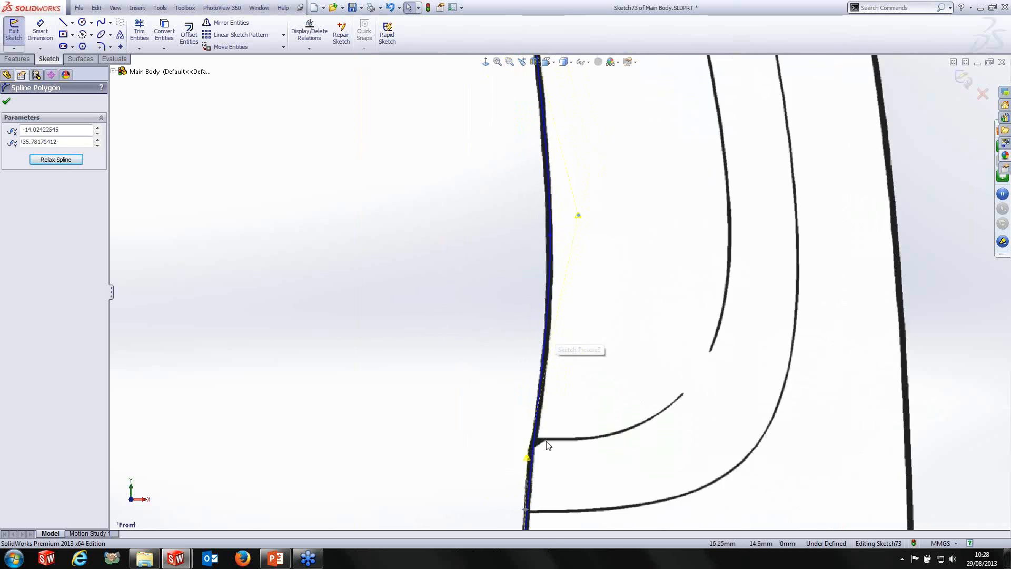
{"action": "scroll", "coordinate": [547, 445], "scroll_direction": "up", "scroll_amount": 2}
{"action": "scroll", "coordinate": [545, 464], "scroll_direction": "down", "scroll_amount": 4}
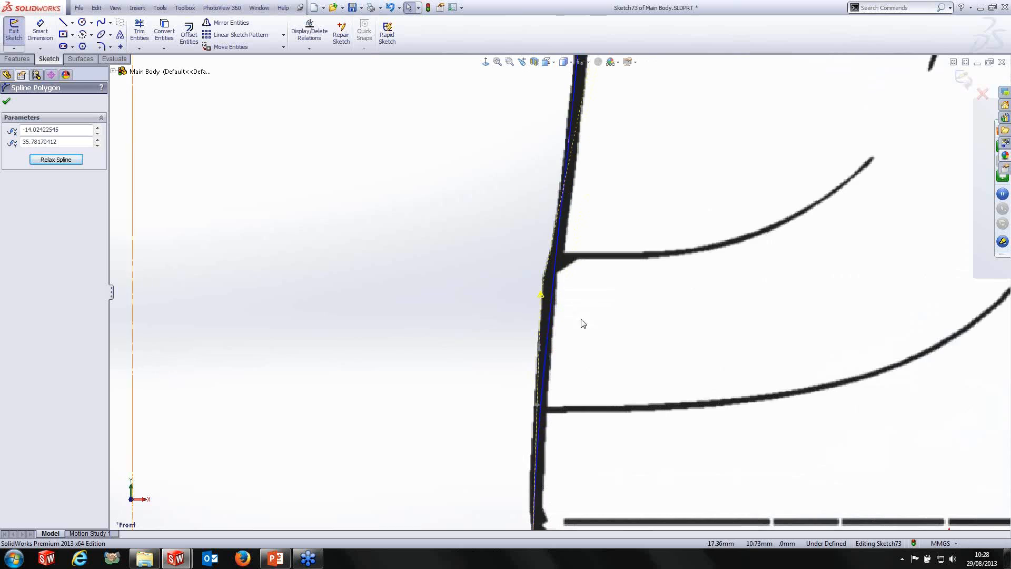
{"action": "scroll", "coordinate": [583, 323], "scroll_direction": "up", "scroll_amount": 6}
{"action": "scroll", "coordinate": [563, 124], "scroll_direction": "down", "scroll_amount": 3}
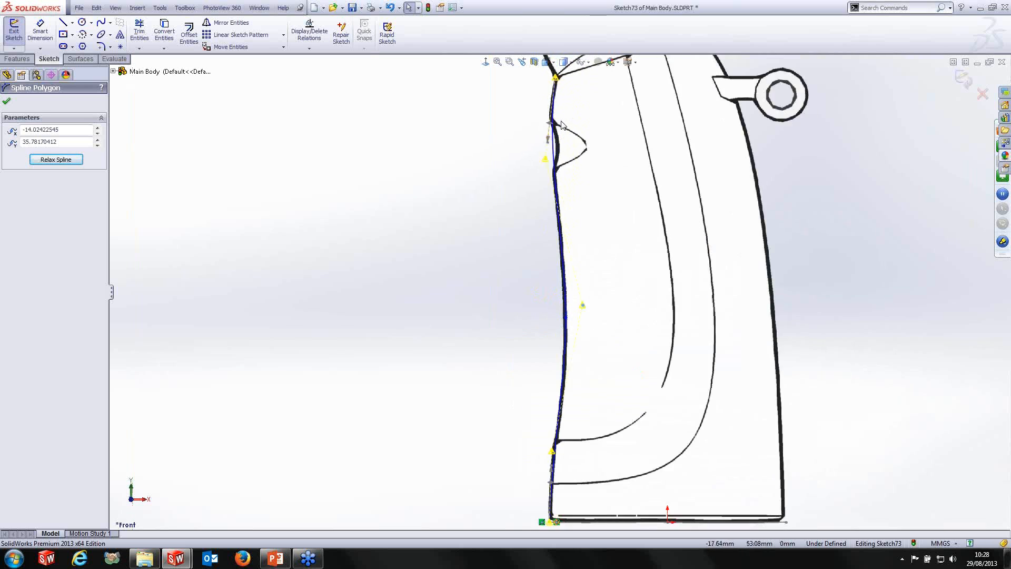
{"action": "scroll", "coordinate": [564, 111], "scroll_direction": "down", "scroll_amount": 3}
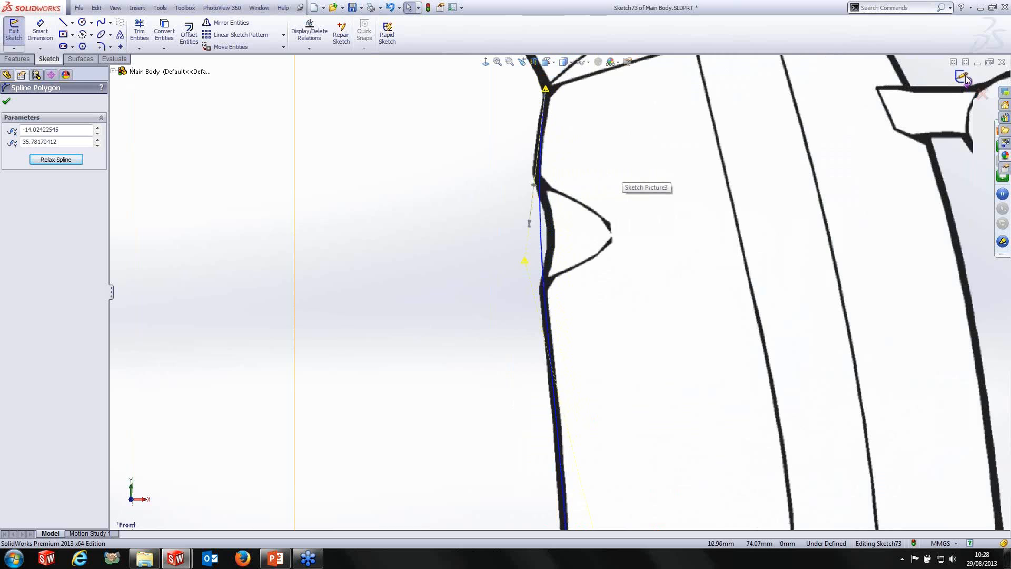
Draw a two-point spline for the handle's right edge, from the base arc's end up to the right end of the collar line.
{"action": "mouse_move", "coordinate": [756, 171]}
{"action": "middle_mouse_down", "text": "ctrl"}
{"action": "mouse_move", "coordinate": [659, 158]}
{"action": "mouse_move", "coordinate": [384, 167]}
{"action": "middle_mouse_up", "text": "ctrl"}
{"action": "scroll", "coordinate": [464, 237], "scroll_direction": "up", "scroll_amount": 2}
{"action": "scroll", "coordinate": [463, 237], "scroll_direction": "up", "scroll_amount": 3}
{"action": "middle_click_drag", "start_coordinate": [558, 392], "coordinate": [450, 363], "text": "ctrl"}
{"action": "scroll", "coordinate": [467, 372], "scroll_direction": "down", "scroll_amount": 2}
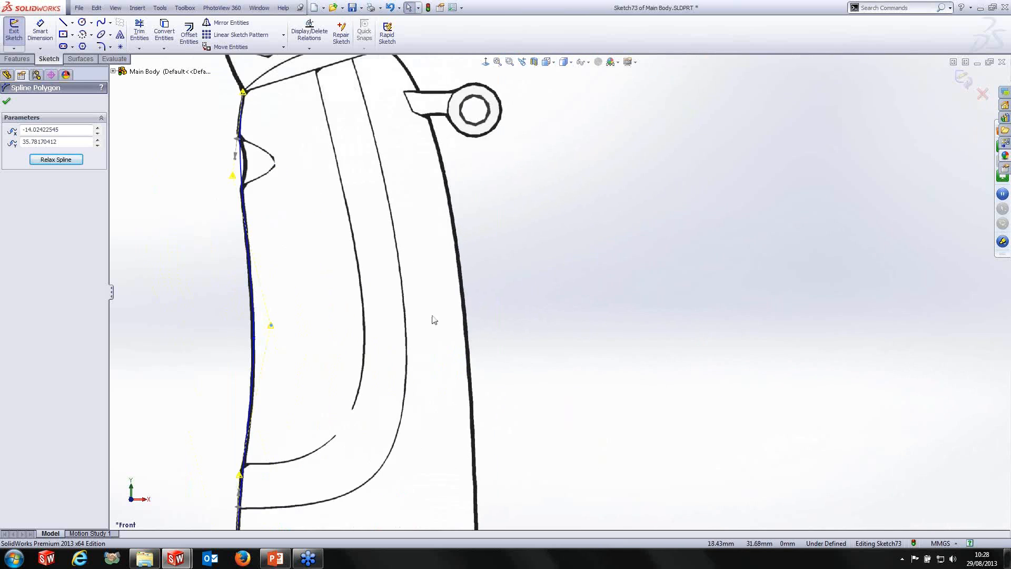
{"action": "left_click", "coordinate": [103, 22]}
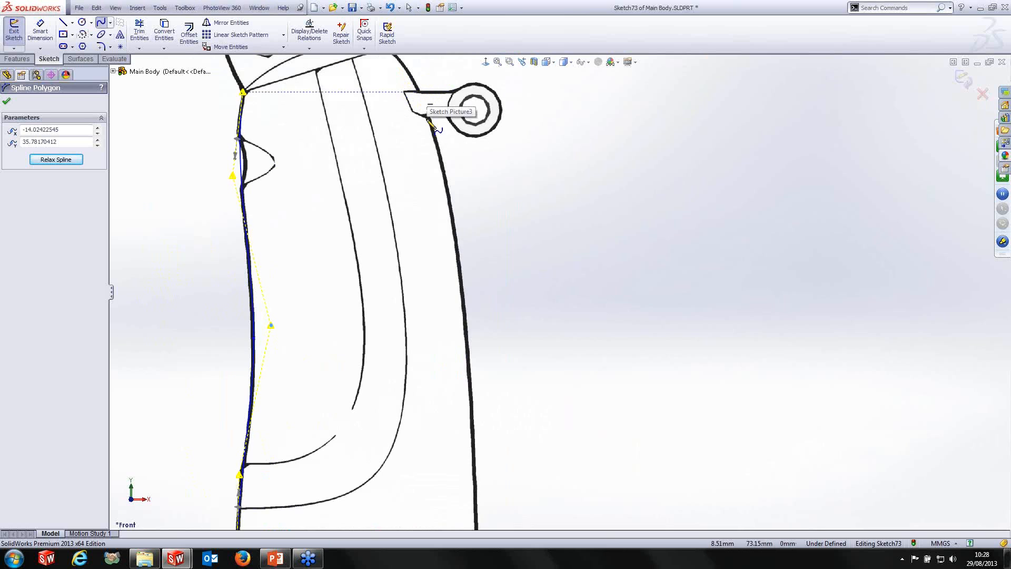
{"action": "scroll", "coordinate": [489, 246], "scroll_direction": "up", "scroll_amount": 1}
{"action": "left_click", "coordinate": [490, 501]}
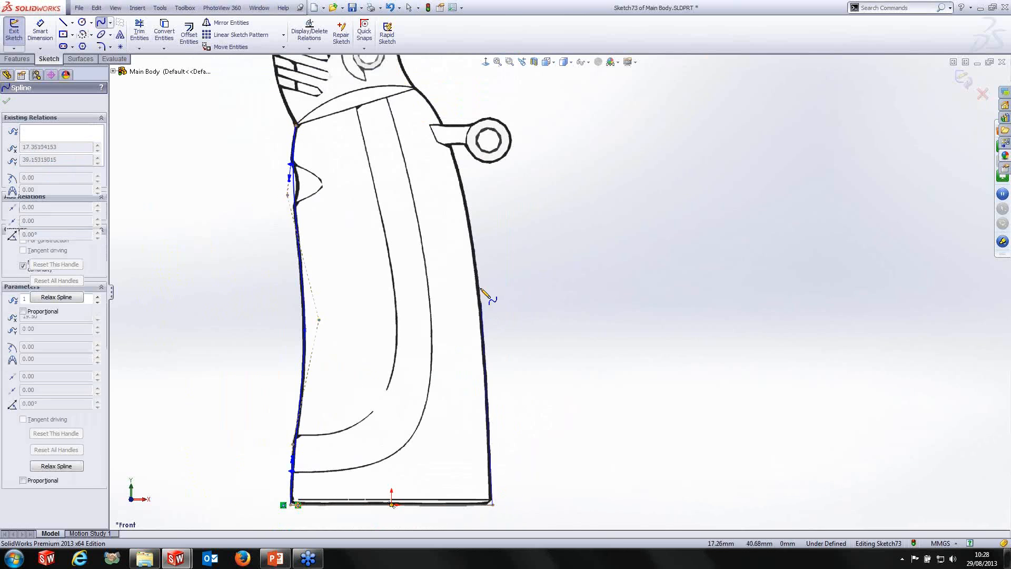
{"action": "scroll", "coordinate": [483, 289], "scroll_direction": "up", "scroll_amount": 1}
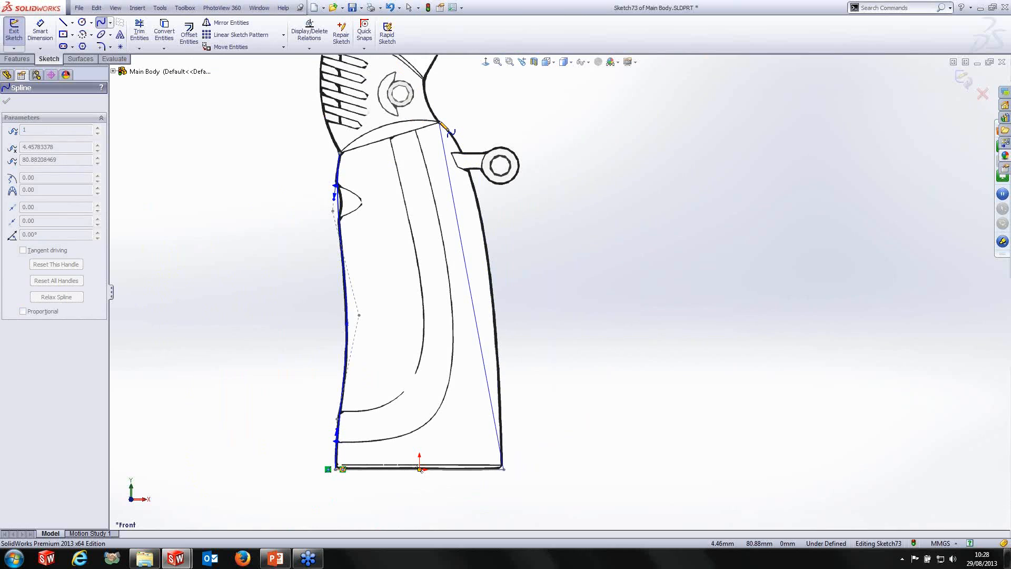
{"action": "left_click", "coordinate": [439, 122]}
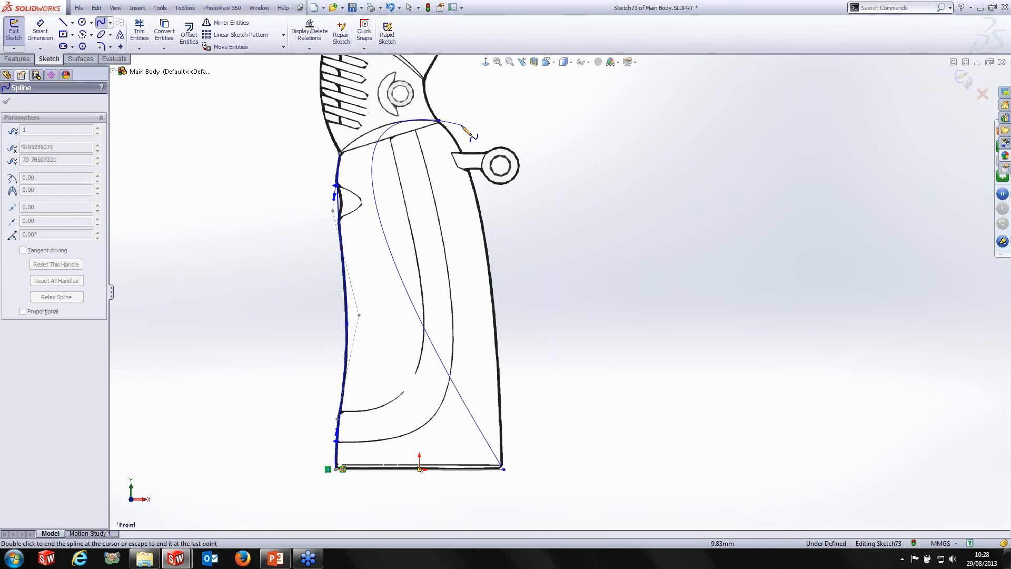
{"action": "key", "text": "Escape"}
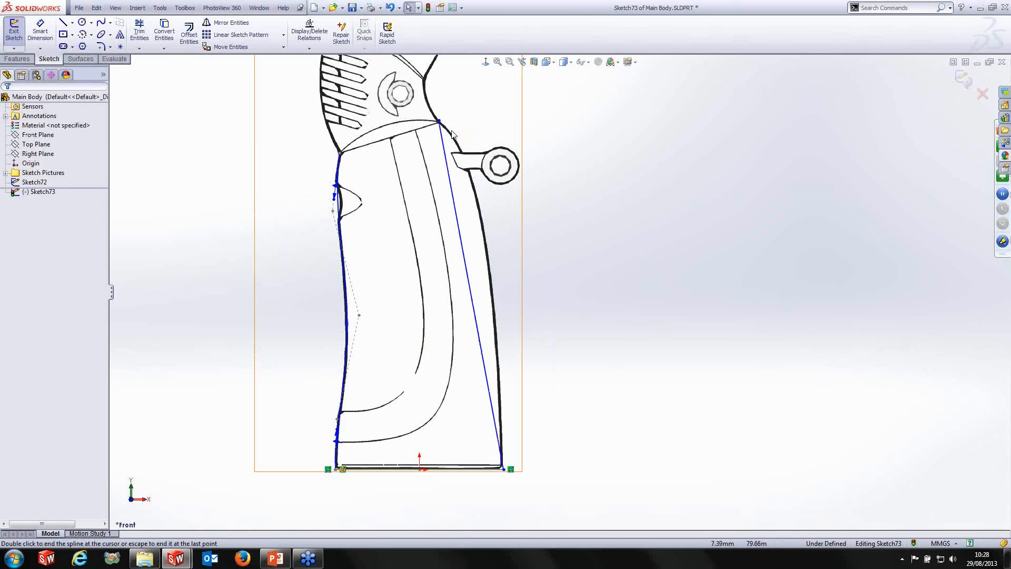
Add a pierce relation between the right spline's lower endpoint and the base arc.
{"action": "left_click", "coordinate": [503, 469]}
{"action": "left_click", "coordinate": [494, 470], "text": "ctrl"}
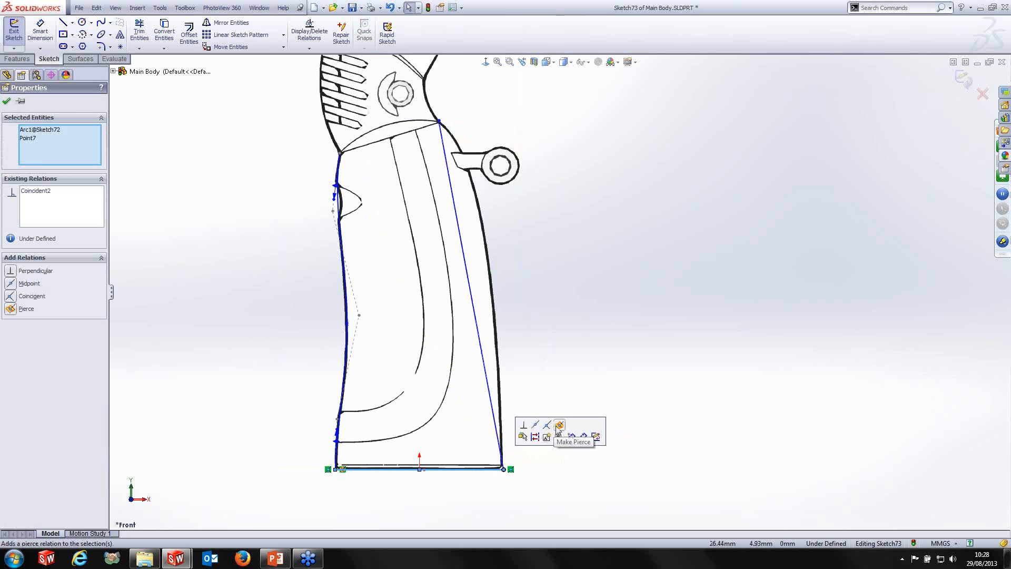
{"action": "scroll", "coordinate": [497, 414], "scroll_direction": "down", "scroll_amount": 2}
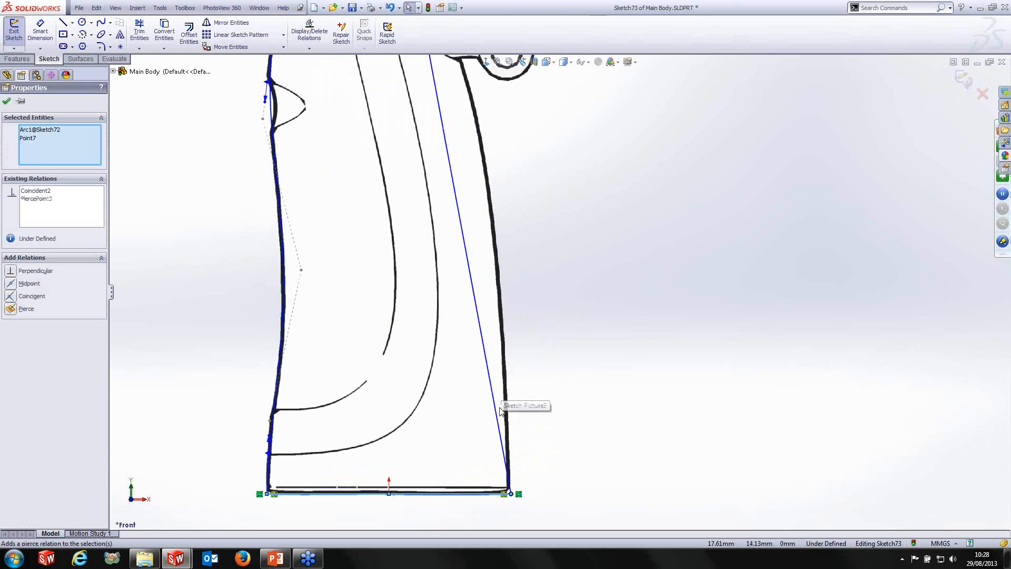
Bend the right spline with its tangency handles to follow the handle outline, setting the upper handle to about 146.34° with a weight of about 41.93.
{"action": "left_click", "coordinate": [496, 414]}
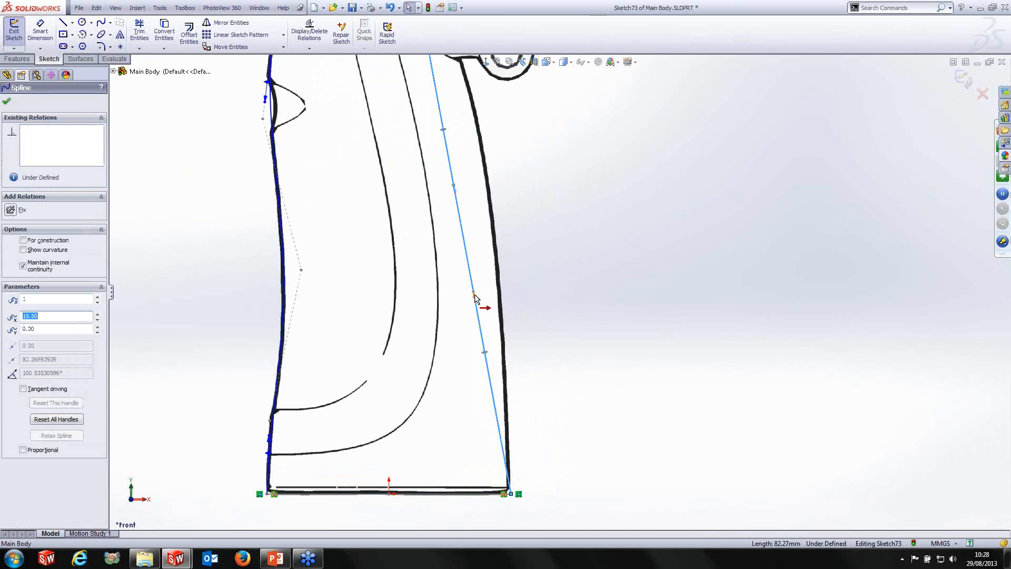
{"action": "mouse_move", "coordinate": [476, 294]}
{"action": "left_mouse_down"}
{"action": "mouse_move", "coordinate": [522, 288]}
{"action": "mouse_move", "coordinate": [533, 253]}
{"action": "mouse_move", "coordinate": [527, 216]}
{"action": "mouse_move", "coordinate": [516, 211]}
{"action": "left_mouse_up"}
{"action": "scroll", "coordinate": [514, 285], "scroll_direction": "up", "scroll_amount": 3}
{"action": "scroll", "coordinate": [524, 258], "scroll_direction": "down", "scroll_amount": 3}
{"action": "scroll", "coordinate": [457, 167], "scroll_direction": "down", "scroll_amount": 5}
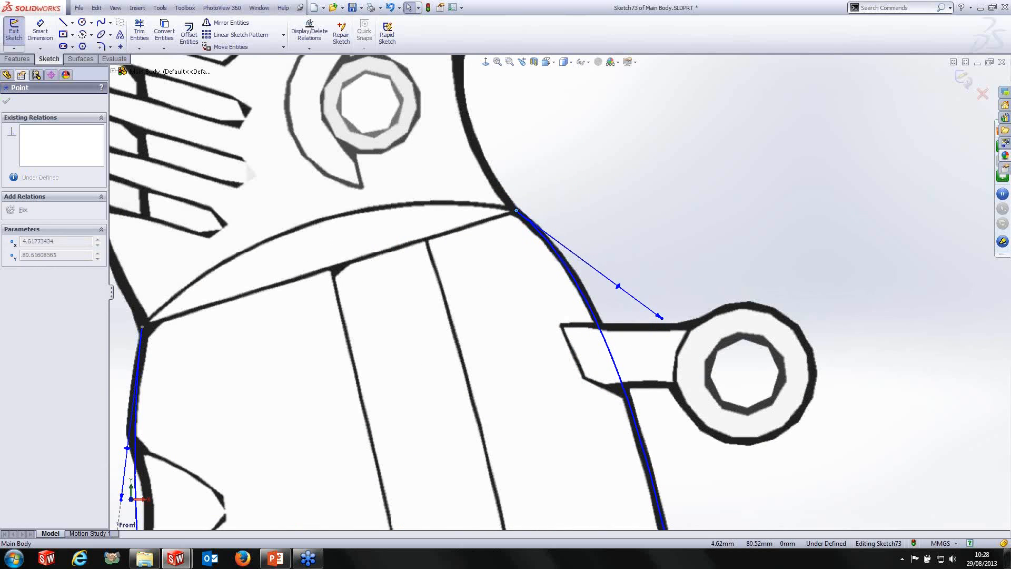
{"action": "left_click", "coordinate": [662, 319]}
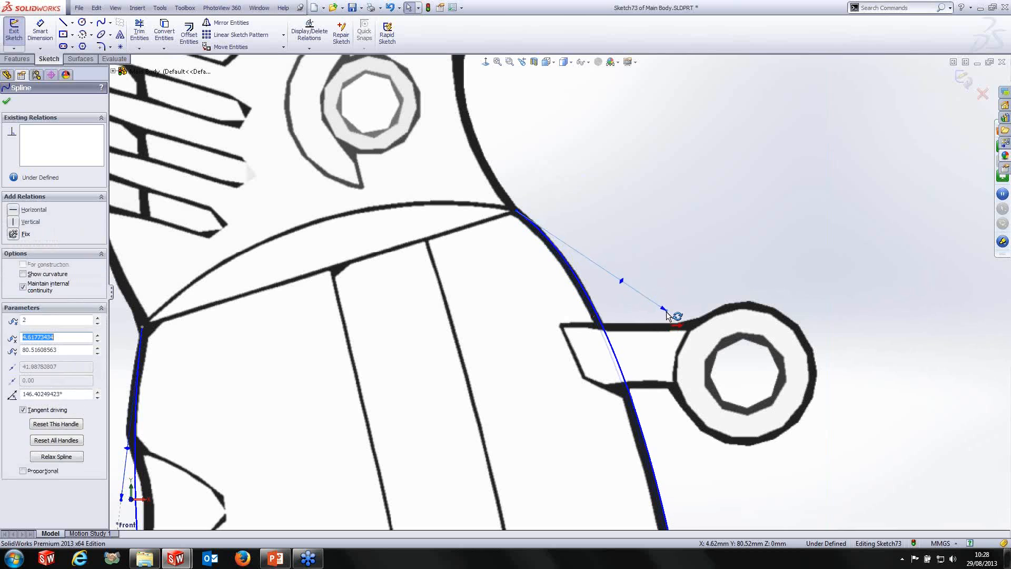
{"action": "scroll", "coordinate": [558, 291], "scroll_direction": "up", "scroll_amount": 5}
{"action": "scroll", "coordinate": [648, 492], "scroll_direction": "up", "scroll_amount": 4}
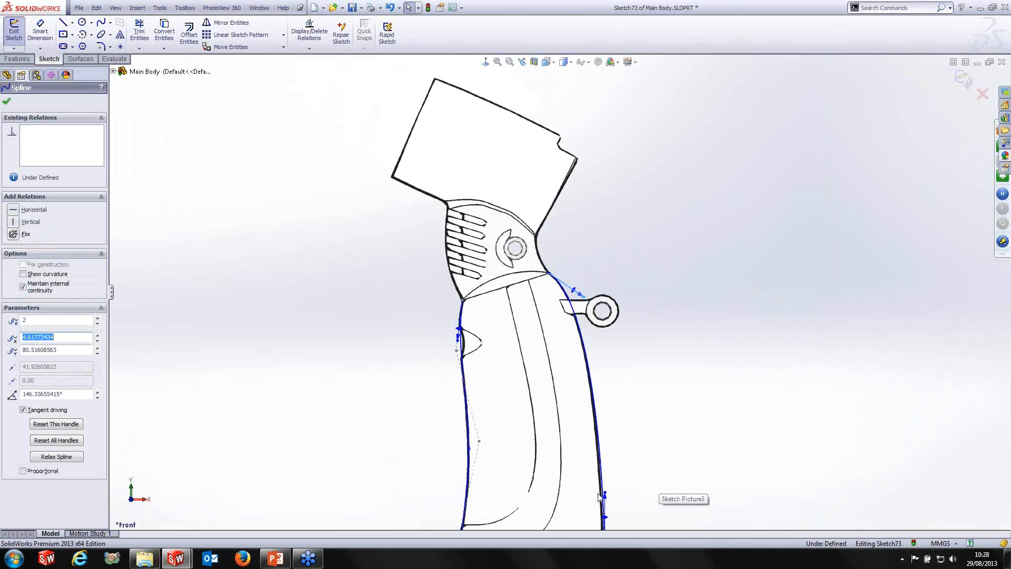
Adjust the right spline's lower tangency handle to about 92.11° with a weight of about 79.31 and exit the sketch.
{"action": "scroll", "coordinate": [597, 498], "scroll_direction": "down", "scroll_amount": 6}
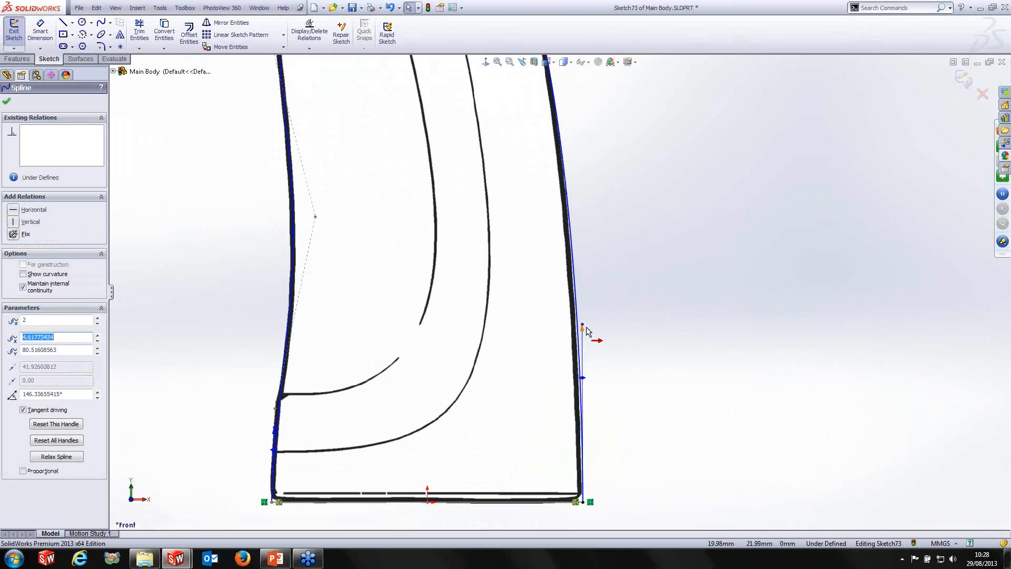
{"action": "left_click_drag", "start_coordinate": [584, 325], "coordinate": [577, 334]}
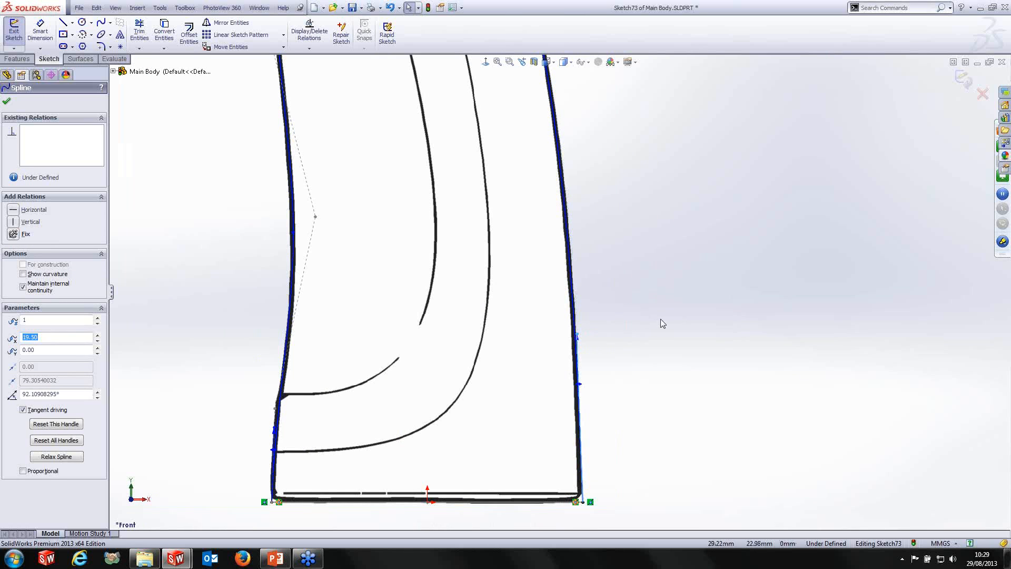
{"action": "scroll", "coordinate": [485, 242], "scroll_direction": "up", "scroll_amount": 5}
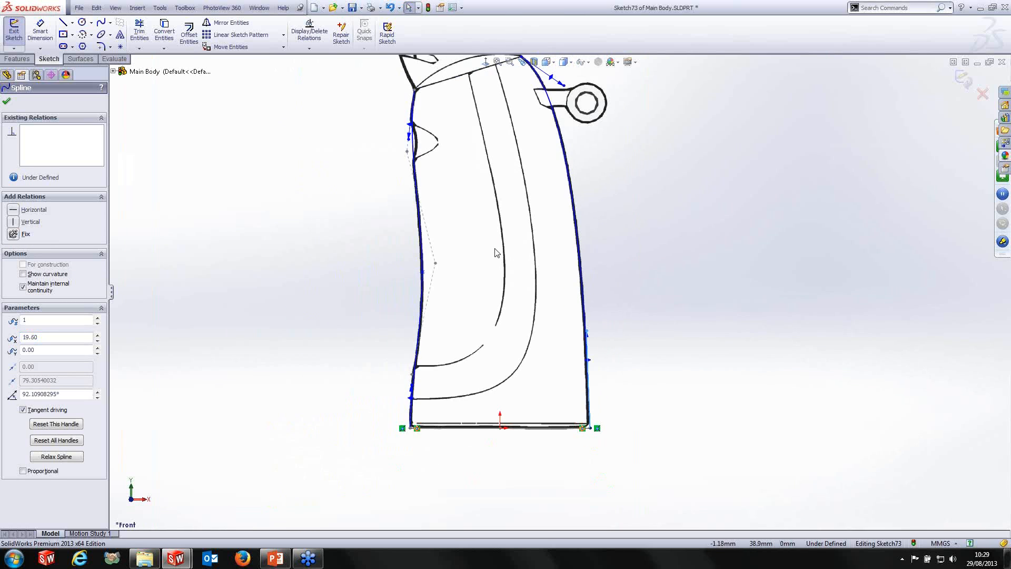
{"action": "scroll", "coordinate": [507, 189], "scroll_direction": "up", "scroll_amount": 1}
{"action": "scroll", "coordinate": [507, 132], "scroll_direction": "down", "scroll_amount": 1}
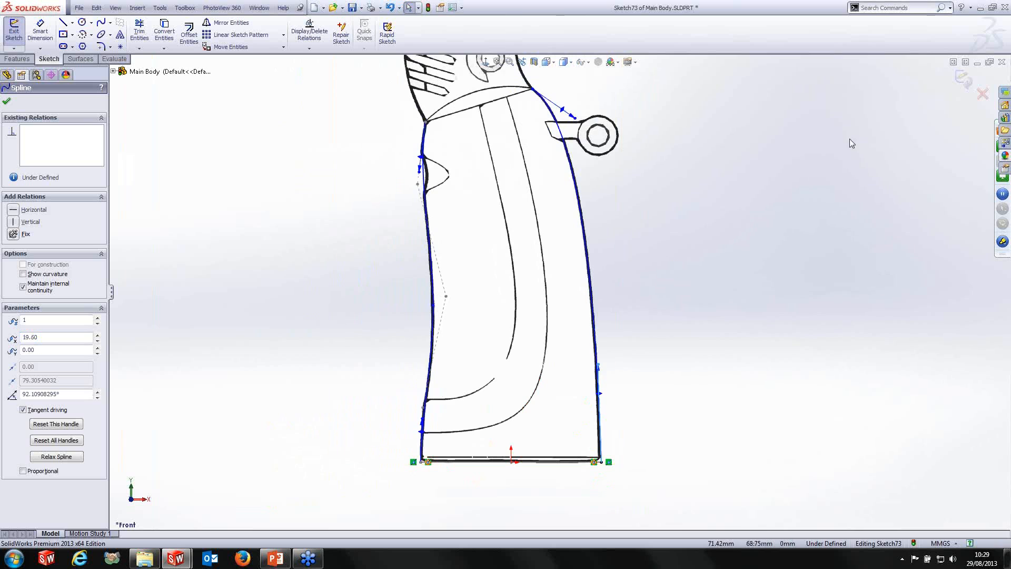
{"action": "left_click", "coordinate": [969, 80]}
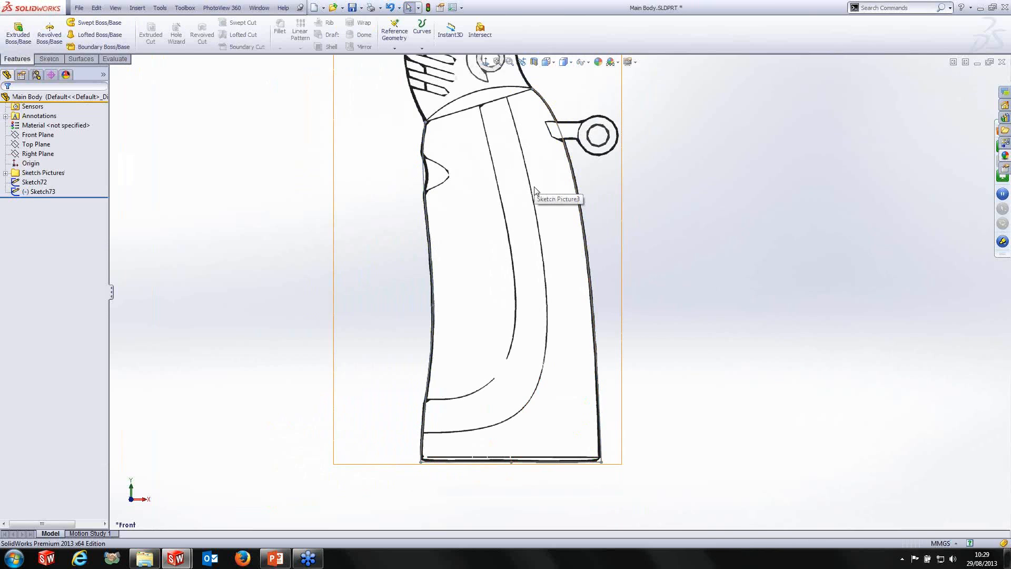
Reopen the handle profile sketch and draw a centerline joining the upper endpoints of the left and right splines.
{"action": "left_click", "coordinate": [425, 138]}
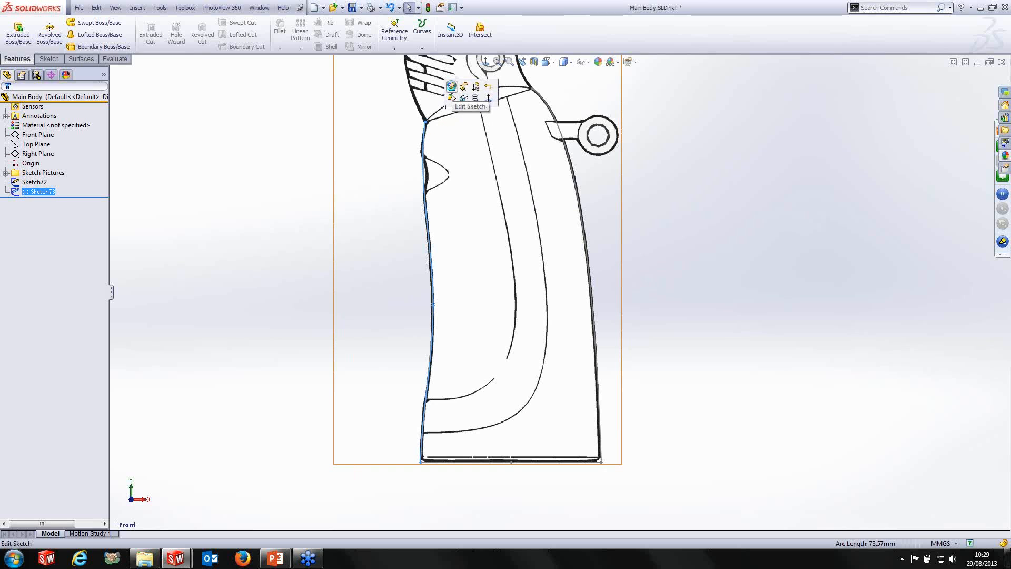
{"action": "left_click", "coordinate": [453, 87]}
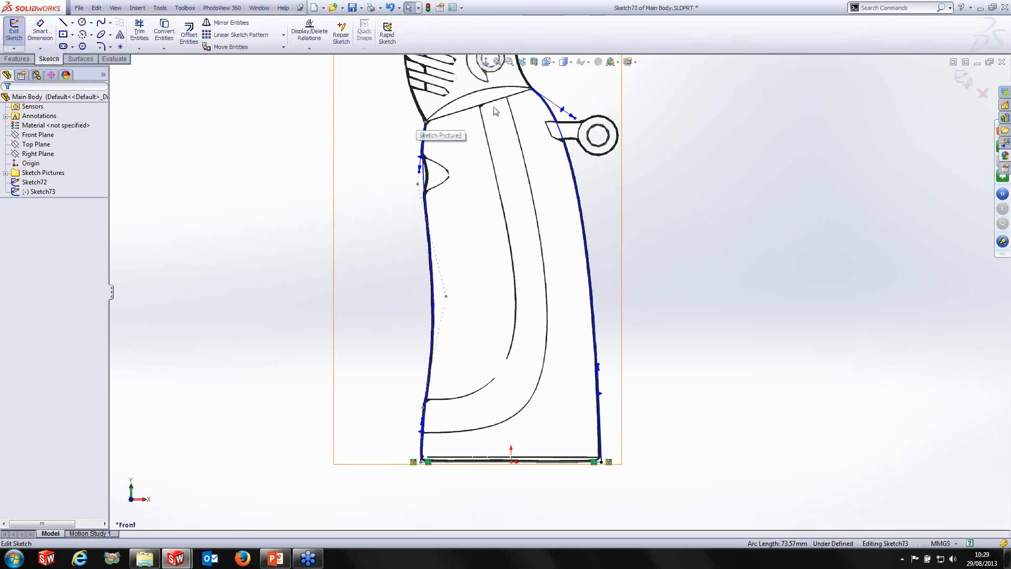
{"action": "left_click", "coordinate": [73, 23]}
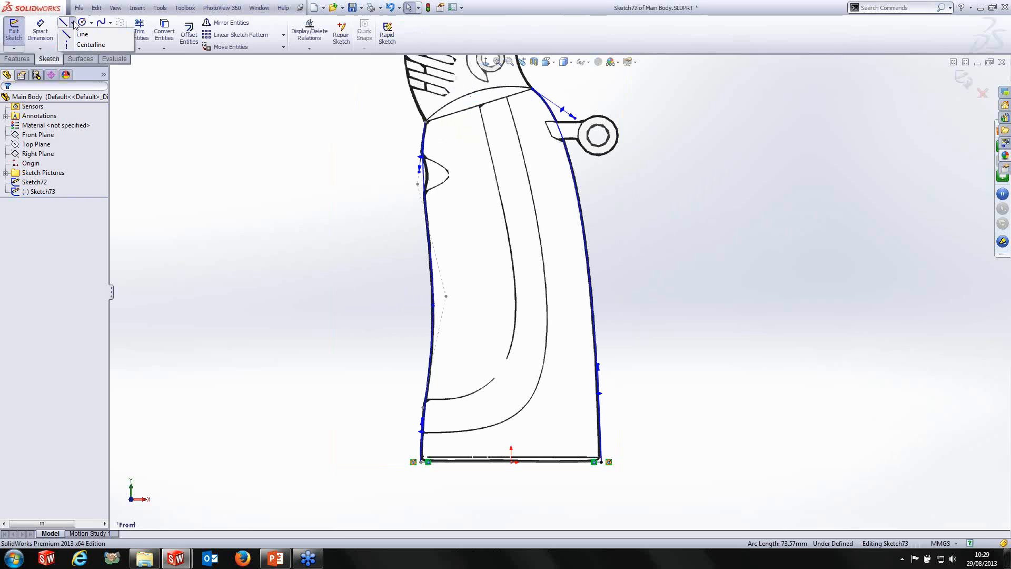
{"action": "left_click", "coordinate": [89, 45]}
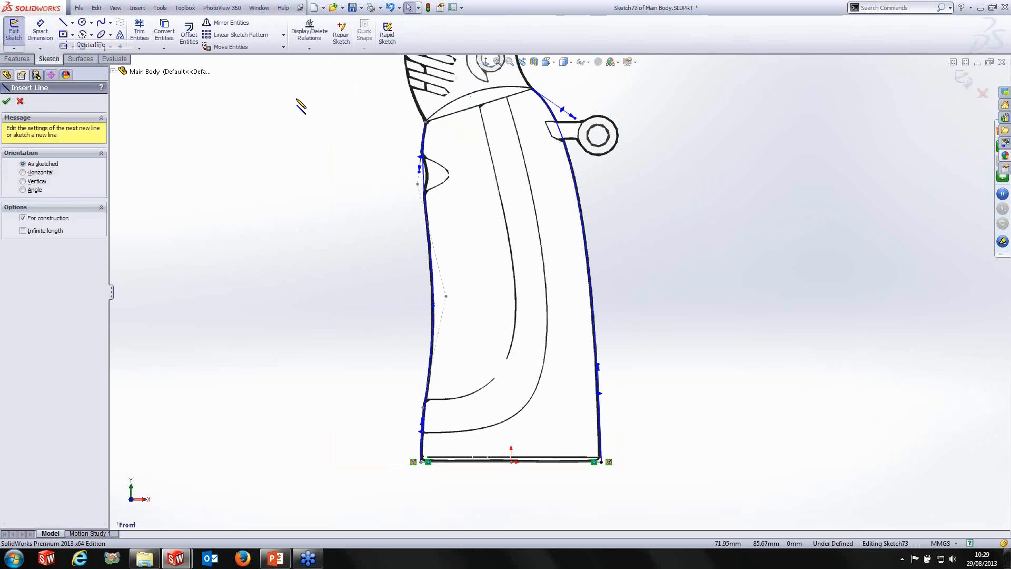
{"action": "left_click", "coordinate": [425, 121]}
{"action": "left_click", "coordinate": [532, 89]}
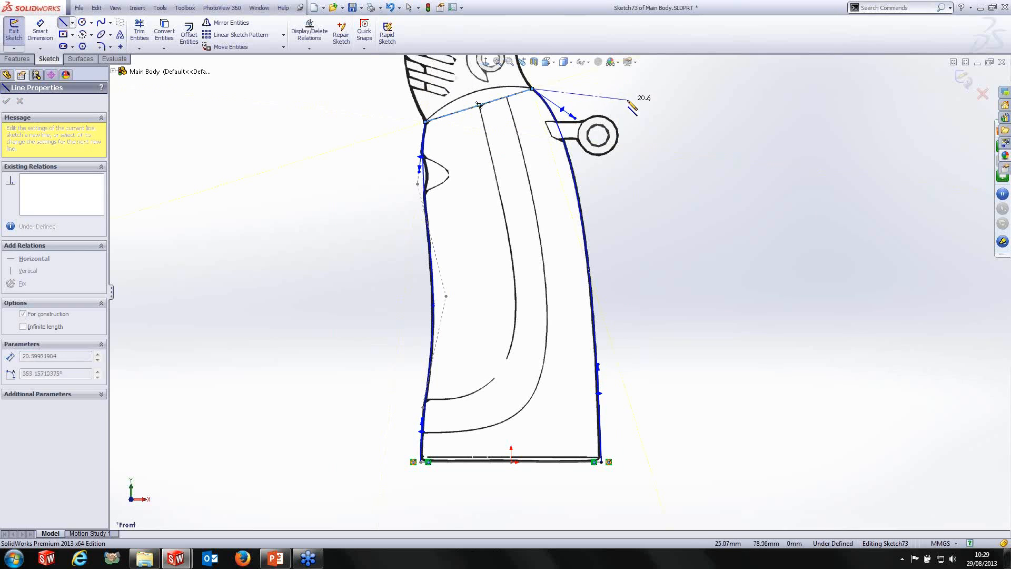
{"action": "key", "text": "Escape"}
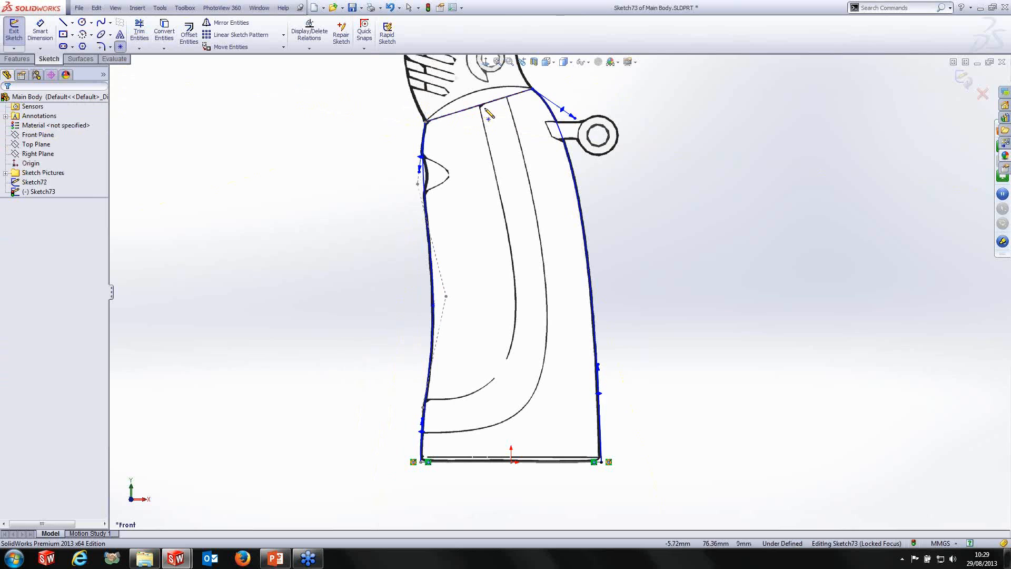
Place a sketch point at the midpoint of the upper centerline and exit the sketch.
{"action": "left_click", "coordinate": [478, 105]}
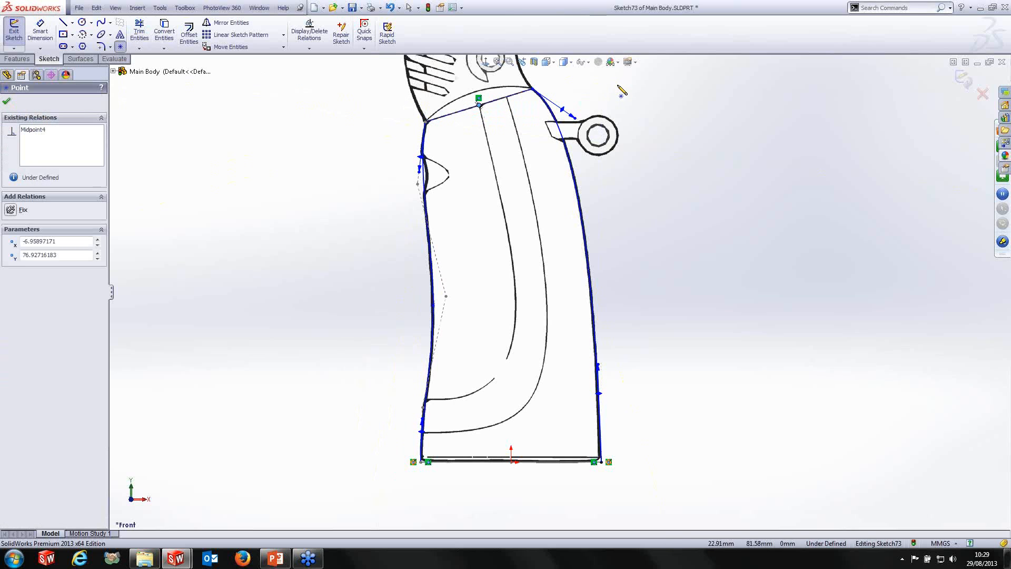
{"action": "key", "text": "Escape"}
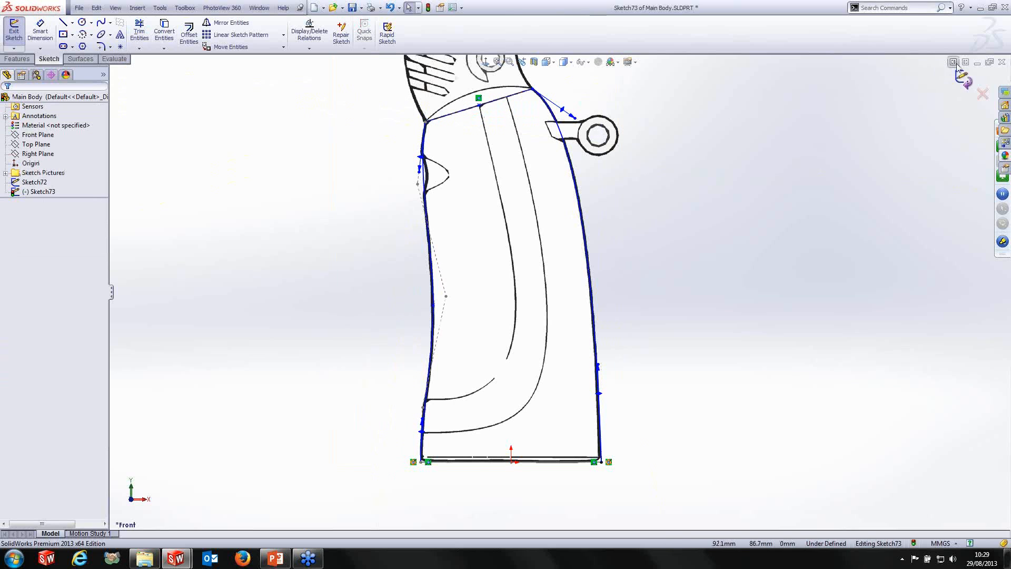
{"action": "left_click", "coordinate": [963, 77]}
Create a reference plane coincident with Line1 of the base sketch, Sketch72, and the midpoint on the upper centerline.
{"action": "mouse_move", "coordinate": [676, 167]}
{"action": "middle_mouse_down"}
{"action": "mouse_move", "coordinate": [700, 192]}
{"action": "mouse_move", "coordinate": [705, 222]}
{"action": "middle_mouse_up"}
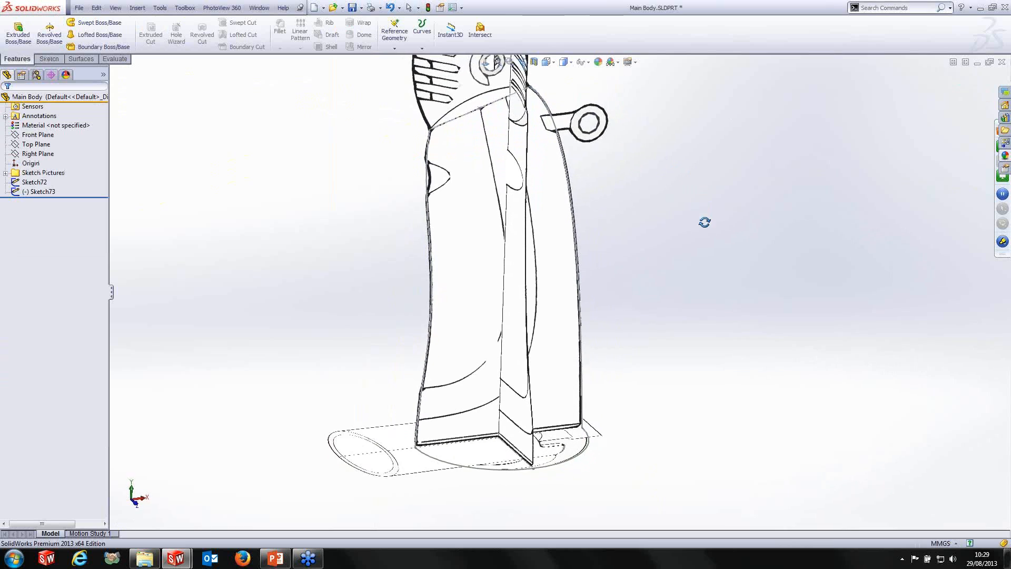
{"action": "left_click", "coordinate": [394, 49]}
{"action": "left_click", "coordinate": [410, 60]}
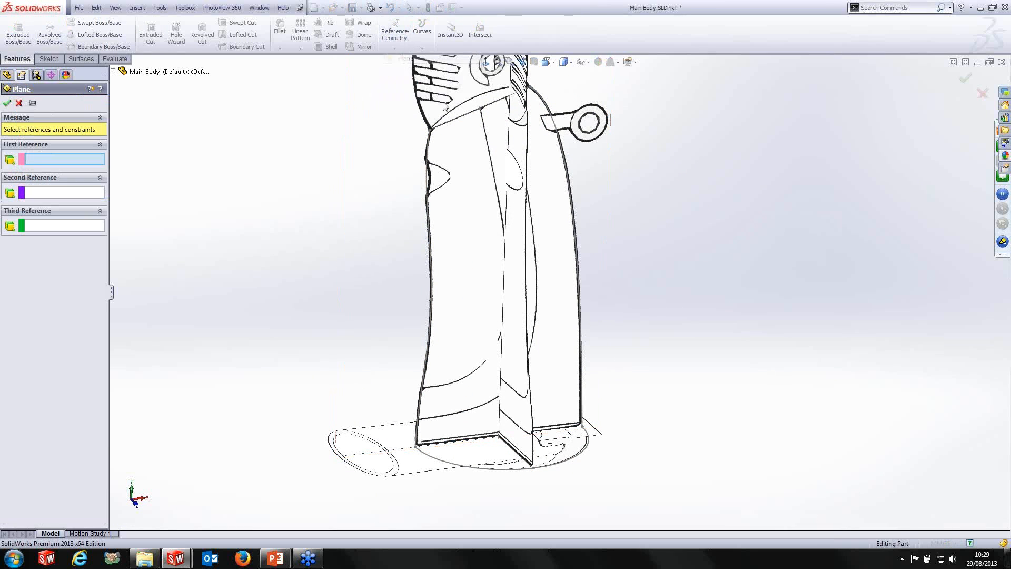
{"action": "left_click", "coordinate": [521, 459]}
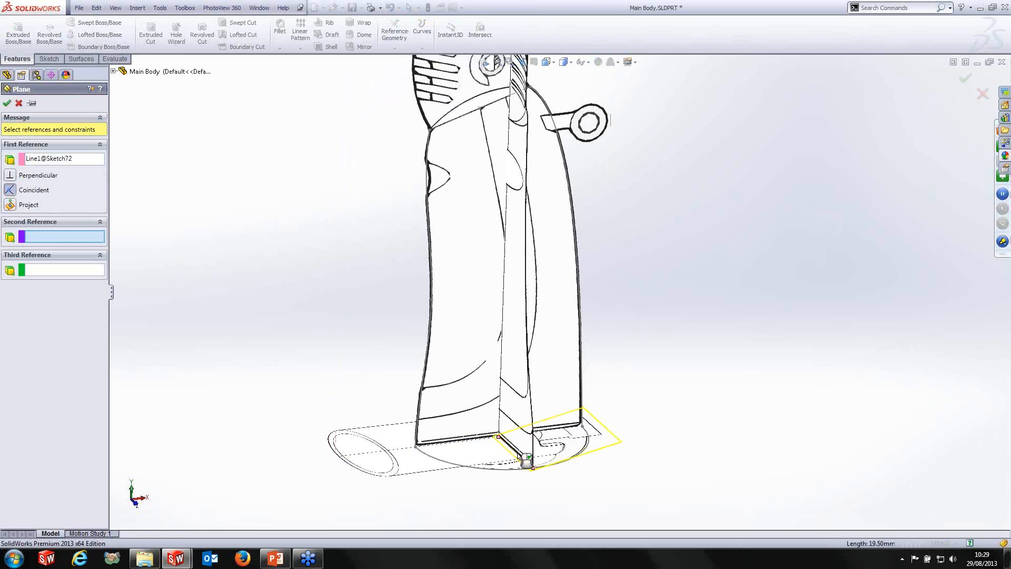
{"action": "left_click", "coordinate": [479, 109]}
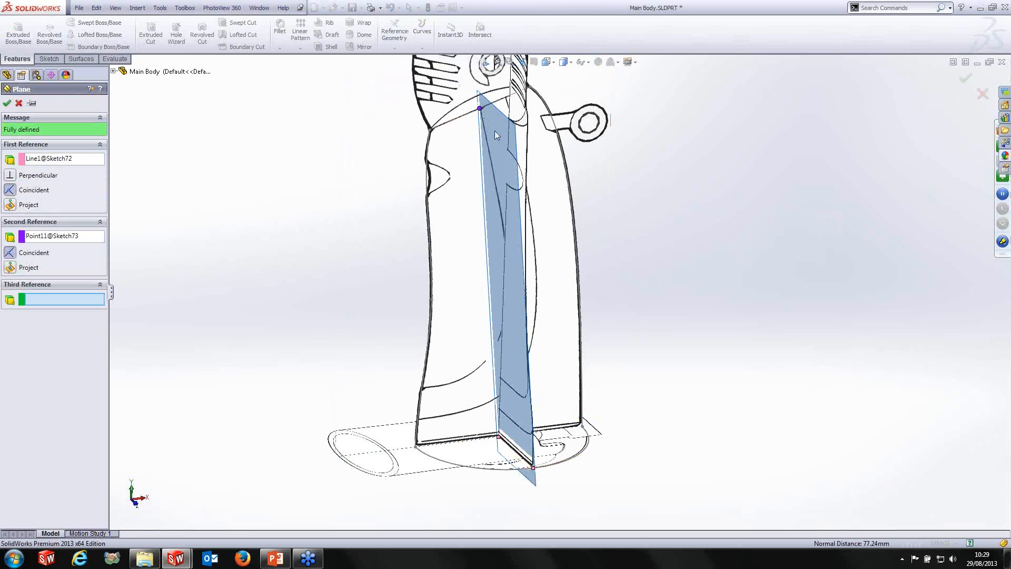
{"action": "mouse_move", "coordinate": [495, 130]}
{"action": "middle_mouse_down"}
{"action": "mouse_move", "coordinate": [500, 173]}
{"action": "mouse_move", "coordinate": [500, 163]}
{"action": "mouse_move", "coordinate": [675, 170]}
{"action": "middle_mouse_up"}
{"action": "left_click", "coordinate": [965, 78]}
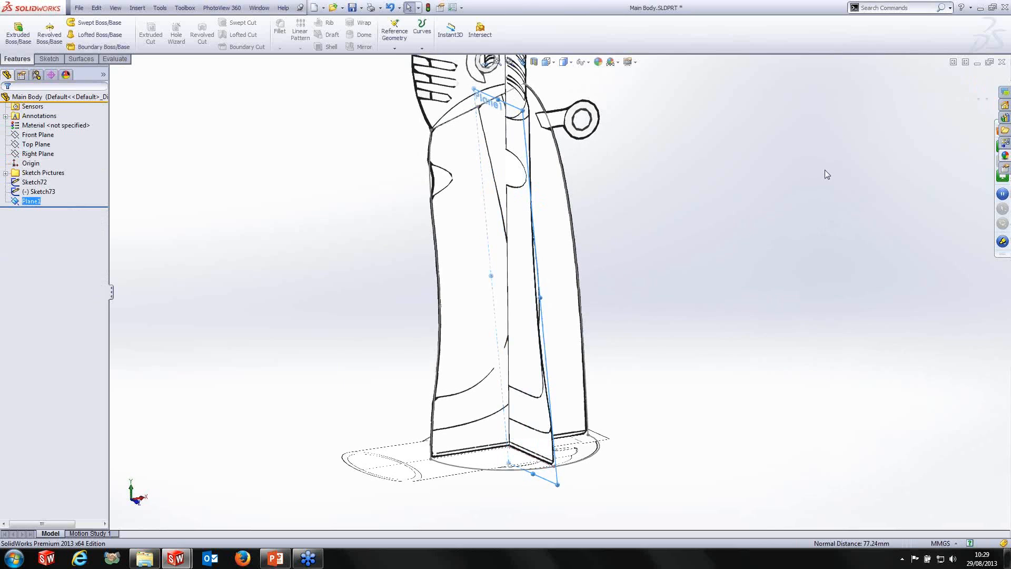
Inspect the new plane against the sketch pictures and open the recent part Main Body -loft.SLDPRT.
{"action": "middle_click_drag", "start_coordinate": [536, 191], "coordinate": [582, 132]}
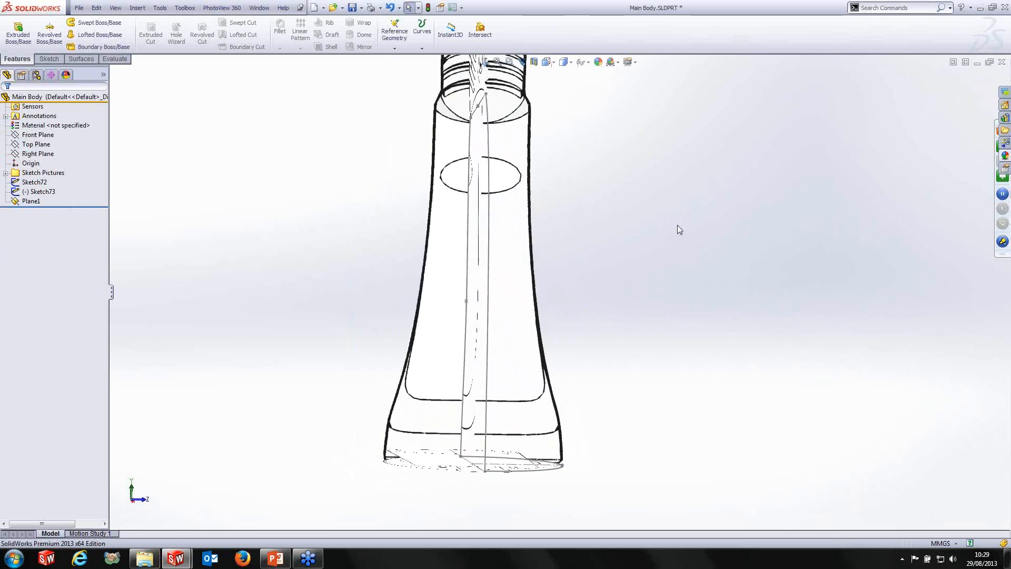
{"action": "middle_click_drag", "start_coordinate": [680, 229], "coordinate": [612, 258]}
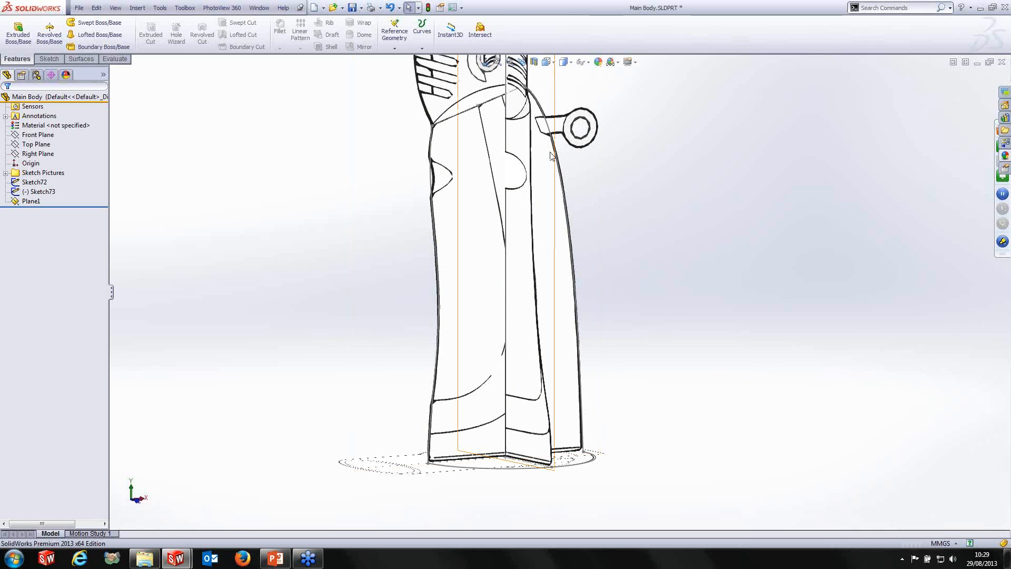
{"action": "middle_click_drag", "start_coordinate": [552, 200], "coordinate": [532, 195]}
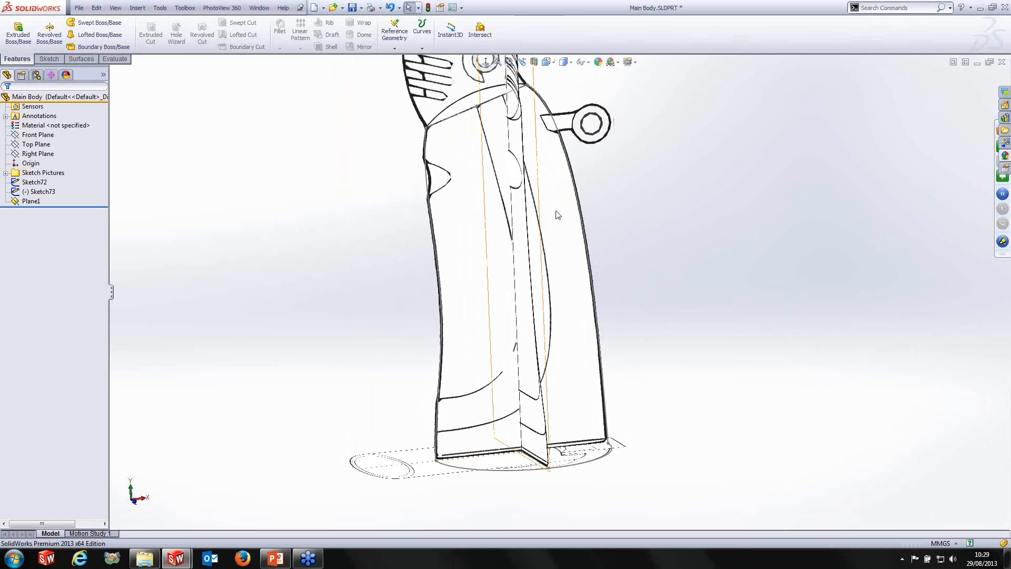
{"action": "key", "text": "r"}
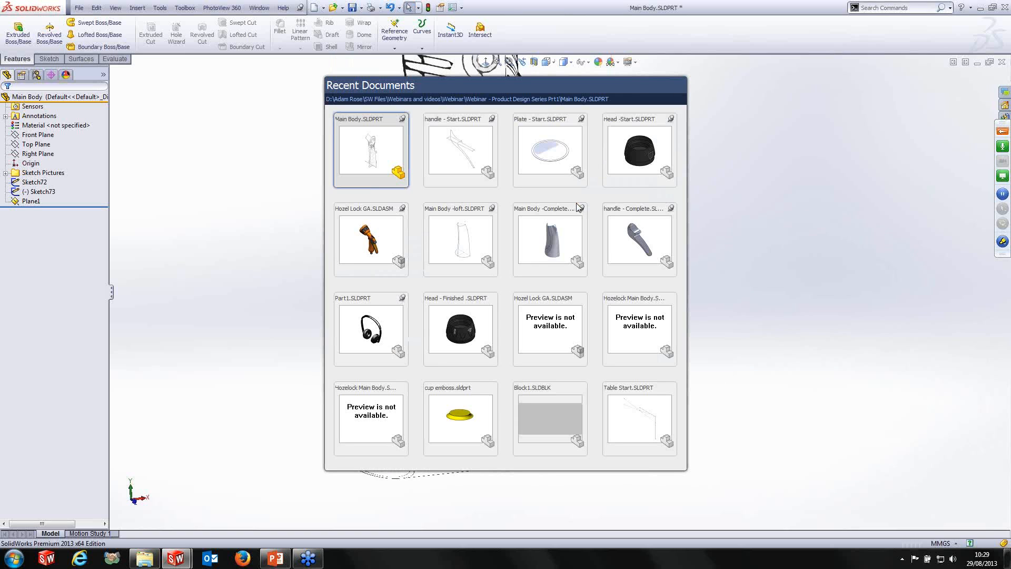
{"action": "left_click", "coordinate": [458, 239]}
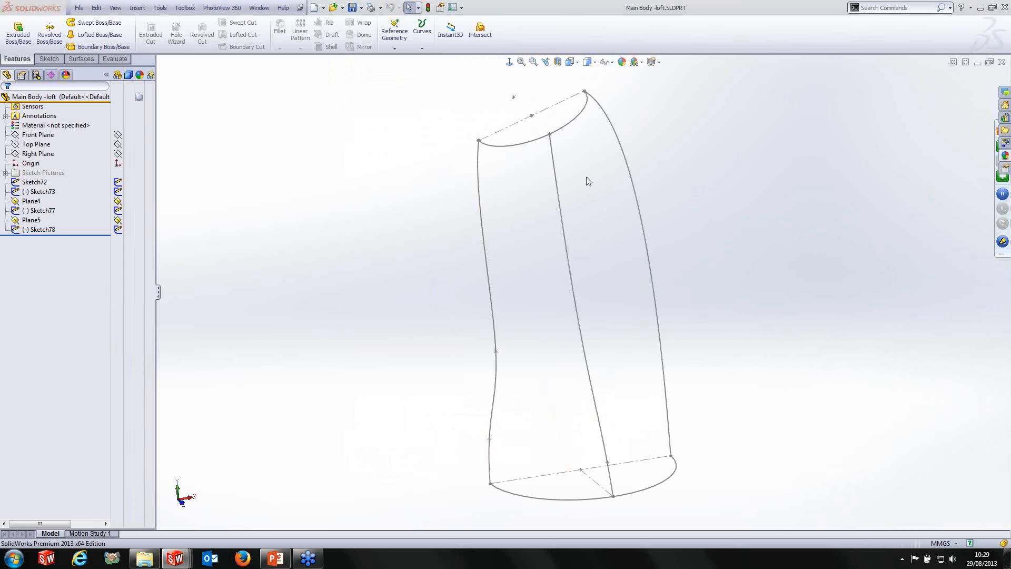
{"action": "scroll", "coordinate": [626, 271], "scroll_direction": "up", "scroll_amount": 1}
{"action": "scroll", "coordinate": [680, 361], "scroll_direction": "down", "scroll_amount": 1}
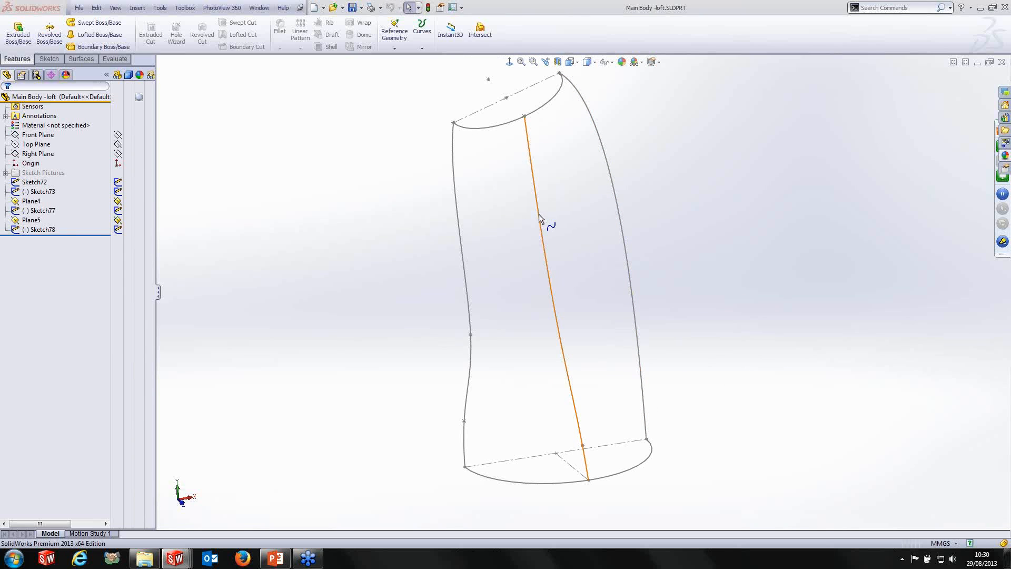
Show the hidden Sketch Pictures folder so the reference images appear behind the loft curves.
{"action": "left_click", "coordinate": [555, 102]}
{"action": "left_click", "coordinate": [376, 133]}
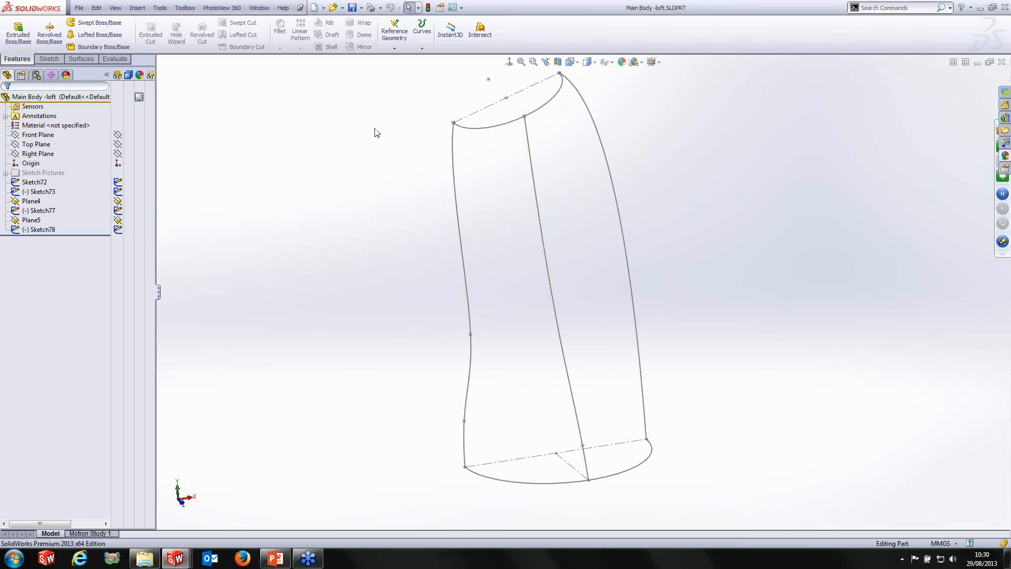
{"action": "left_click", "coordinate": [42, 229]}
{"action": "left_click", "coordinate": [37, 175]}
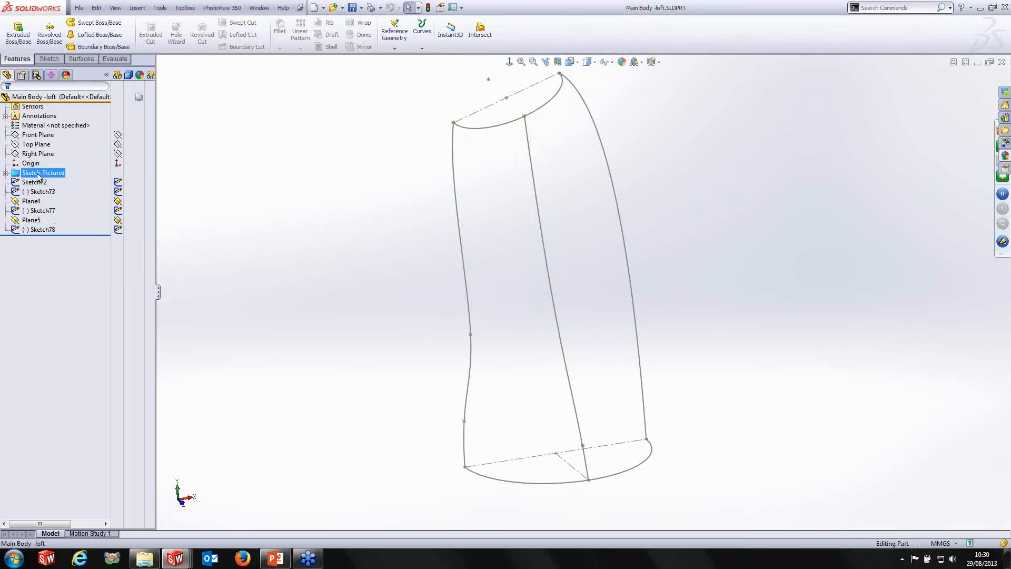
{"action": "right_click", "coordinate": [38, 175]}
{"action": "left_click", "coordinate": [68, 203]}
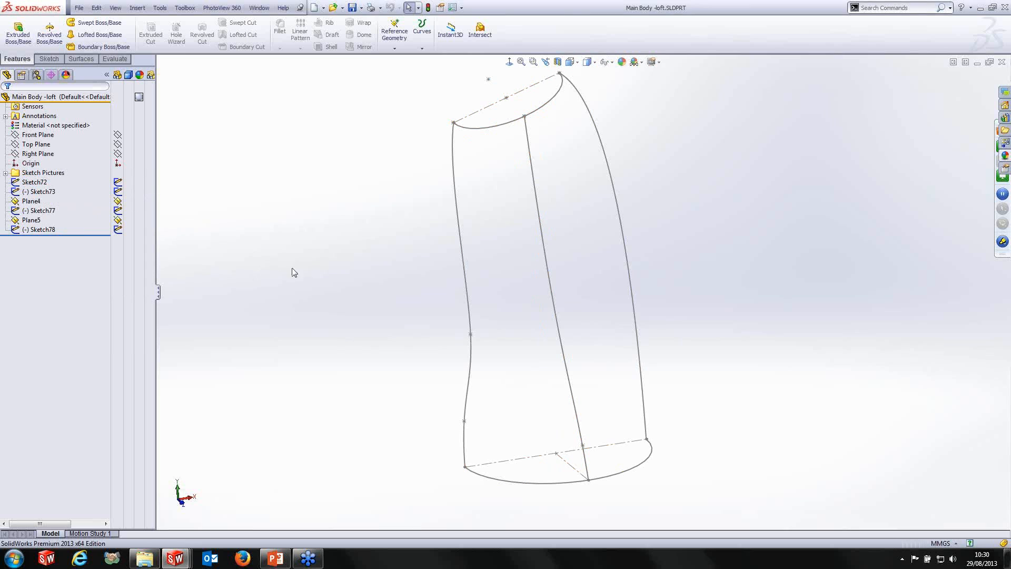
{"action": "mouse_move", "coordinate": [386, 341]}
{"action": "middle_mouse_down"}
{"action": "mouse_move", "coordinate": [435, 298]}
{"action": "mouse_move", "coordinate": [474, 284]}
{"action": "middle_mouse_up"}
{"action": "middle_click_drag", "start_coordinate": [475, 285], "coordinate": [299, 318]}
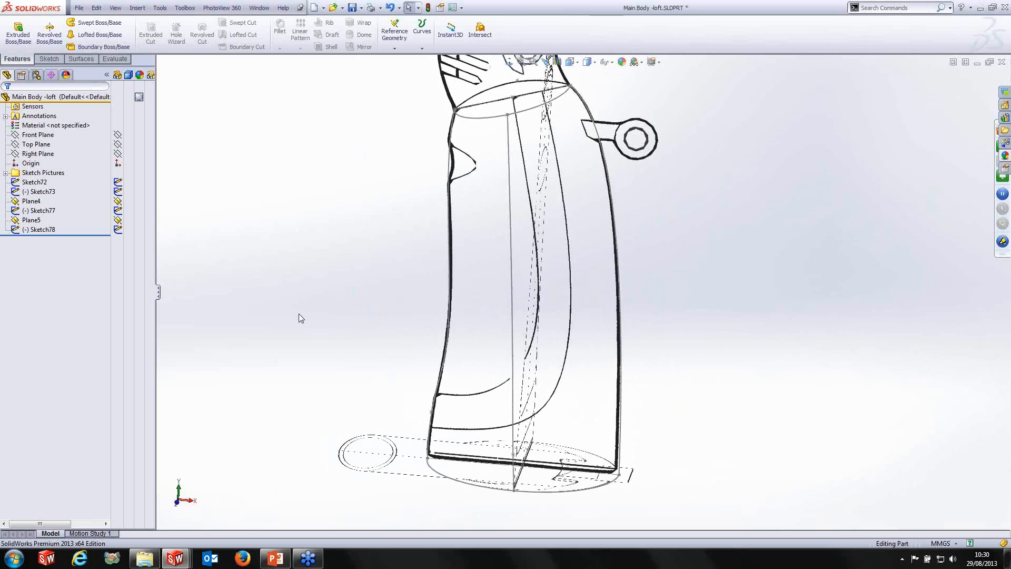
Open the definition of Plane5 to review its three point references and close it.
{"action": "left_click", "coordinate": [25, 220]}
{"action": "left_click", "coordinate": [30, 193]}
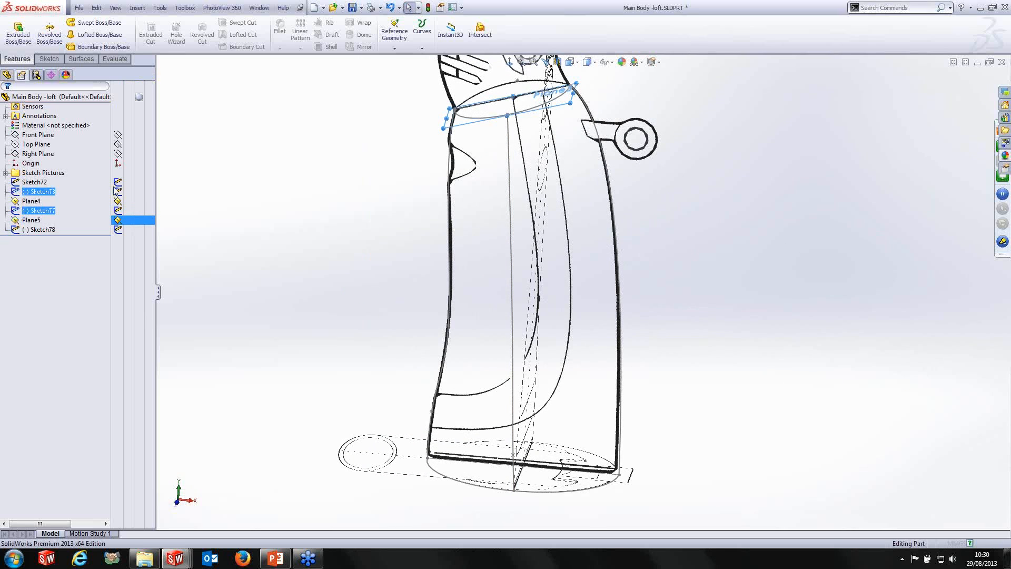
{"action": "scroll", "coordinate": [578, 101], "scroll_direction": "down", "scroll_amount": 3}
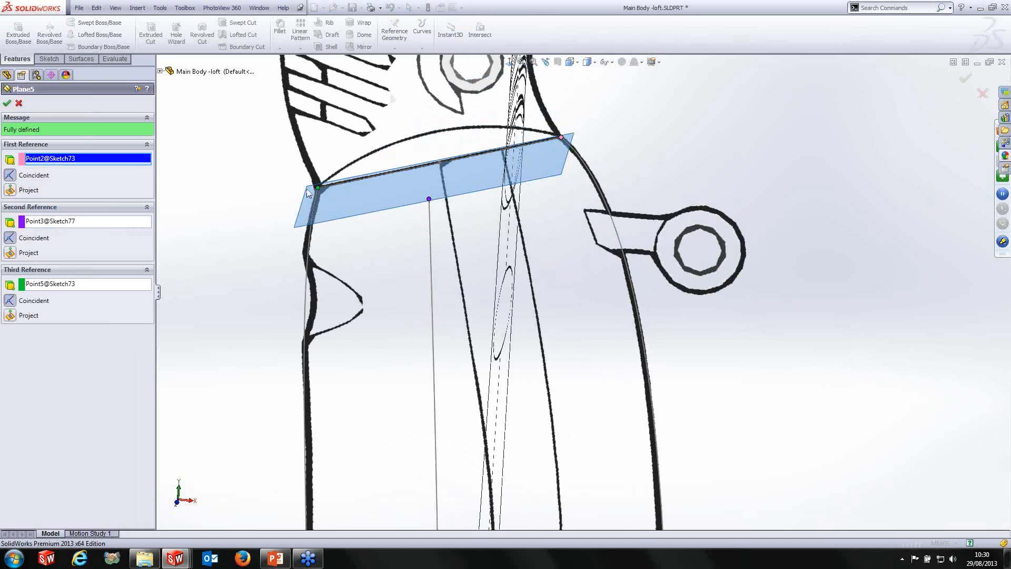
{"action": "left_click", "coordinate": [7, 102]}
Select Sketch78 and examine the elliptical arc between the upper ends of the two side splines.
{"action": "left_click", "coordinate": [42, 230]}
{"action": "mouse_move", "coordinate": [467, 216]}
{"action": "middle_mouse_down"}
{"action": "mouse_move", "coordinate": [541, 226]}
{"action": "mouse_move", "coordinate": [461, 288]}
{"action": "middle_mouse_up"}
{"action": "scroll", "coordinate": [541, 238], "scroll_direction": "down", "scroll_amount": 2}
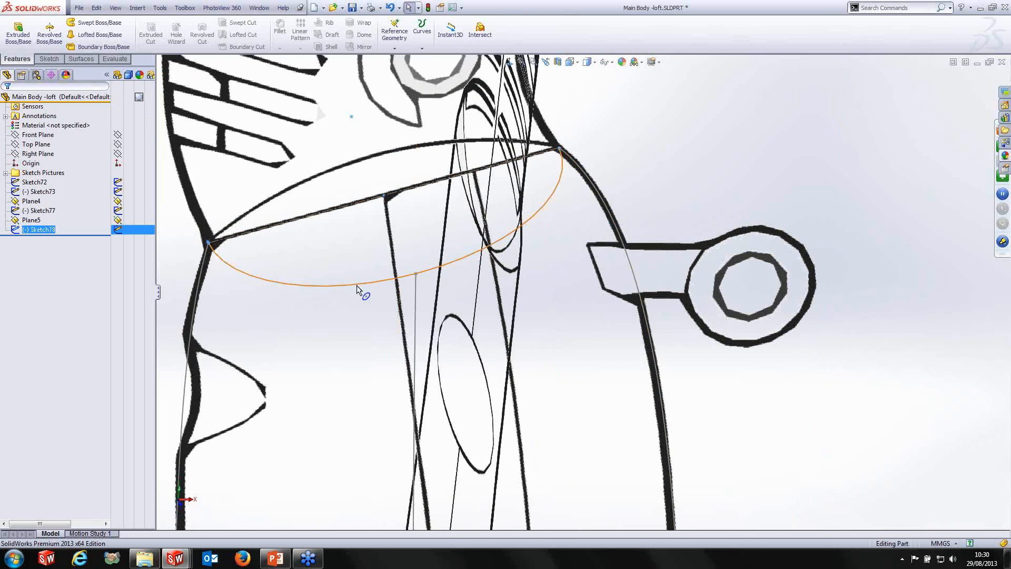
Suppress the Sketch Pictures folder to clear the reference images from around the handle's loft sketches.
{"action": "left_click", "coordinate": [858, 135]}
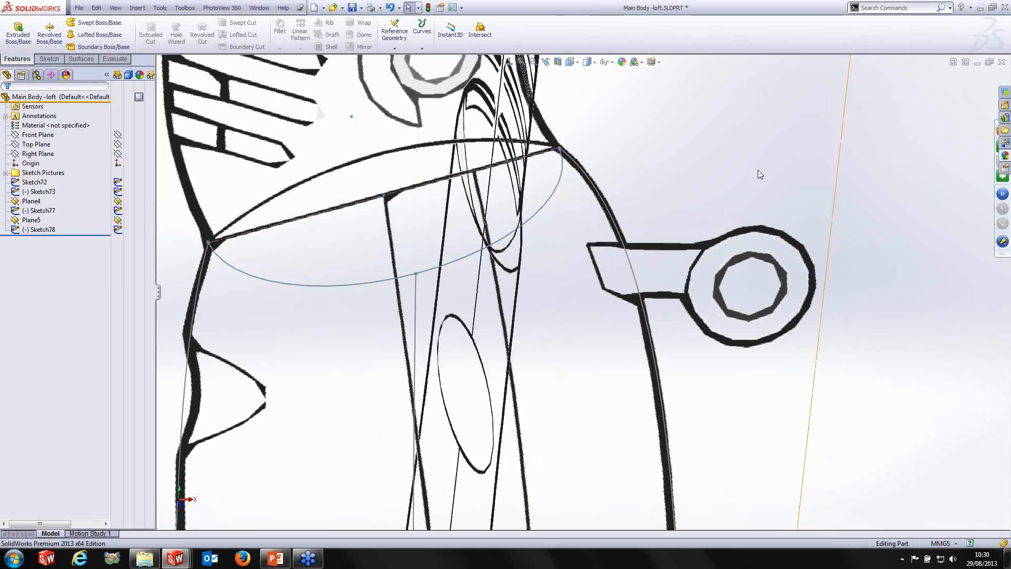
{"action": "scroll", "coordinate": [553, 275], "scroll_direction": "up", "scroll_amount": 9}
{"action": "scroll", "coordinate": [588, 431], "scroll_direction": "down", "scroll_amount": 2}
{"action": "middle_click_drag", "start_coordinate": [591, 433], "coordinate": [578, 274]}
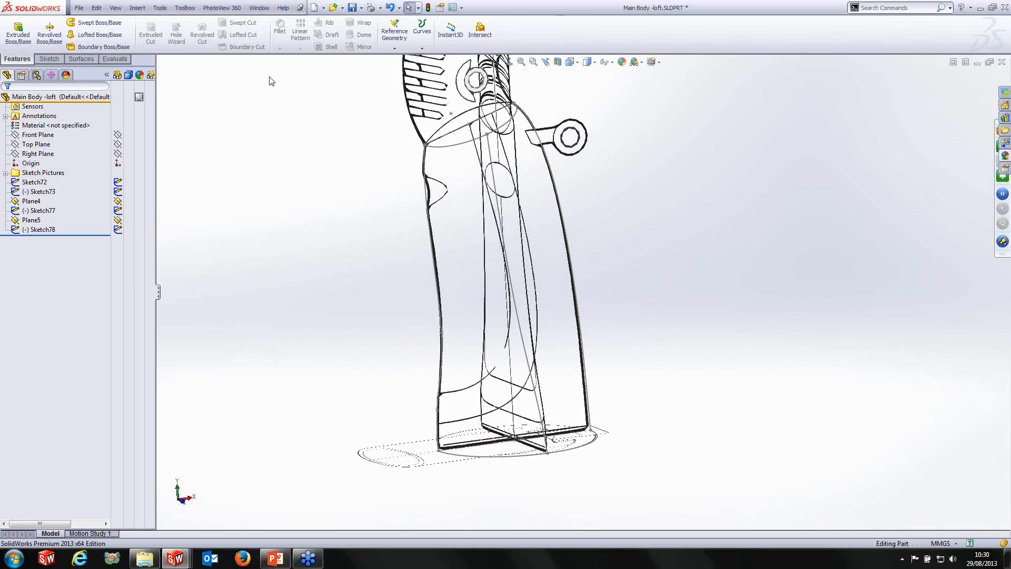
{"action": "left_click", "coordinate": [72, 60]}
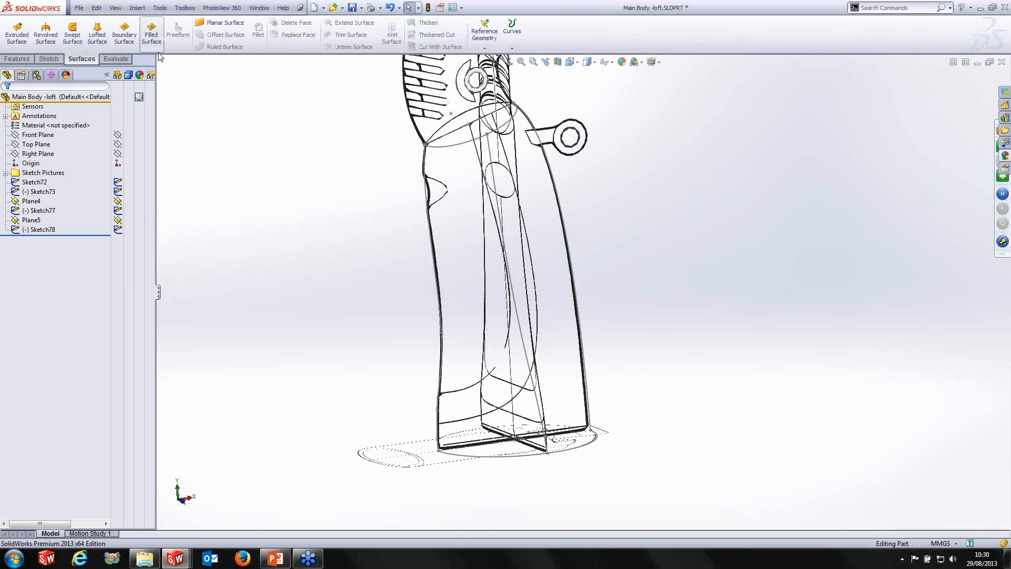
{"action": "left_click", "coordinate": [53, 228]}
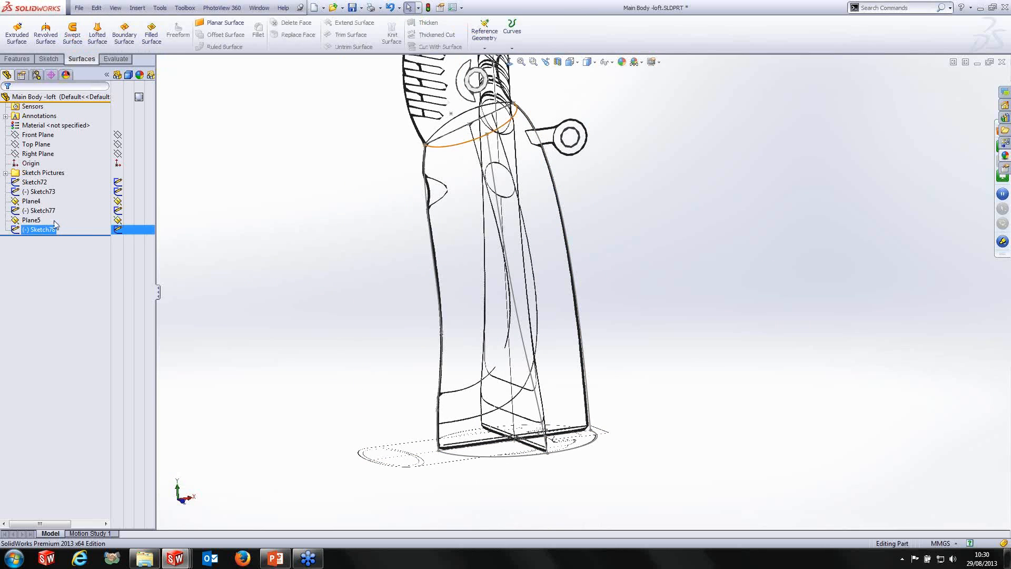
{"action": "left_click", "coordinate": [42, 173]}
{"action": "right_click", "coordinate": [43, 173]}
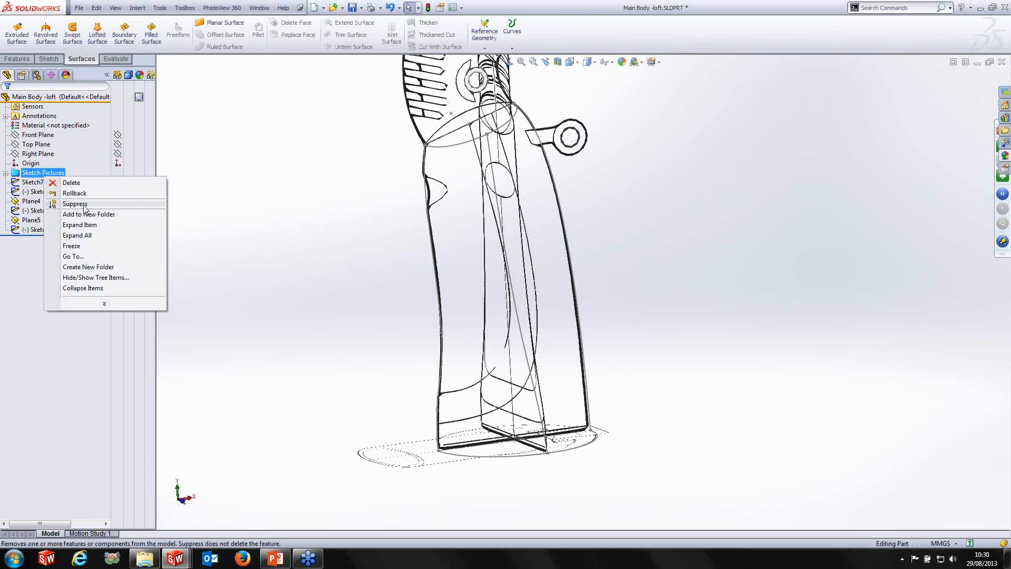
{"action": "left_click", "coordinate": [76, 203]}
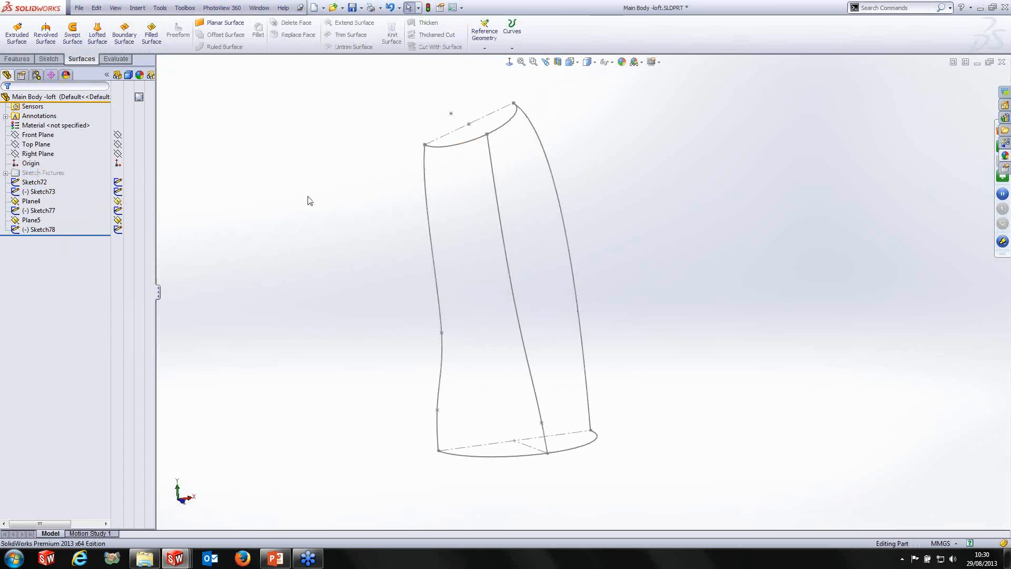
Start a lofted surface using the bottom profile Sketch72 and the upper arc Sketch78 as its profiles.
{"action": "left_click", "coordinate": [96, 35]}
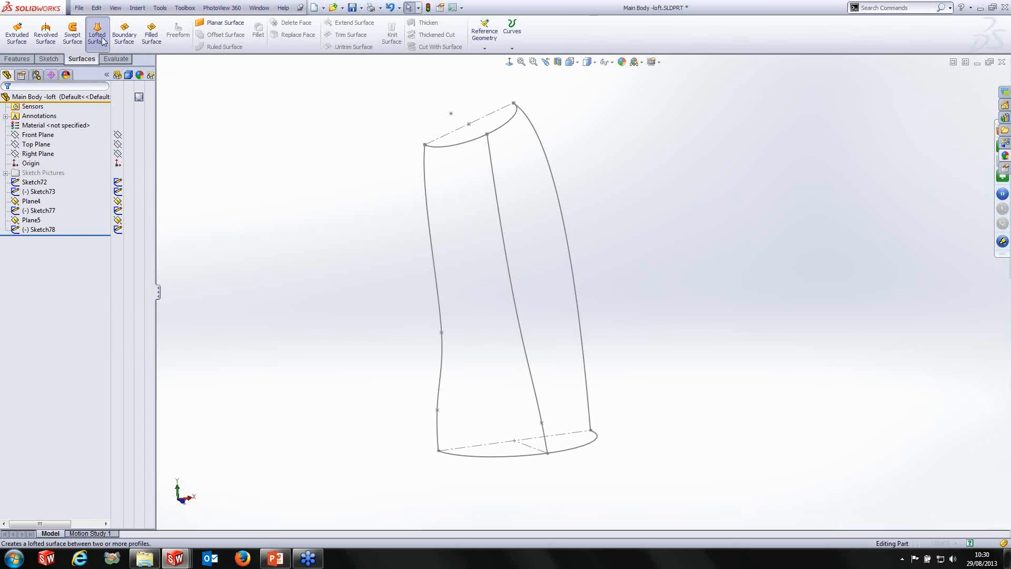
{"action": "left_click", "coordinate": [589, 445]}
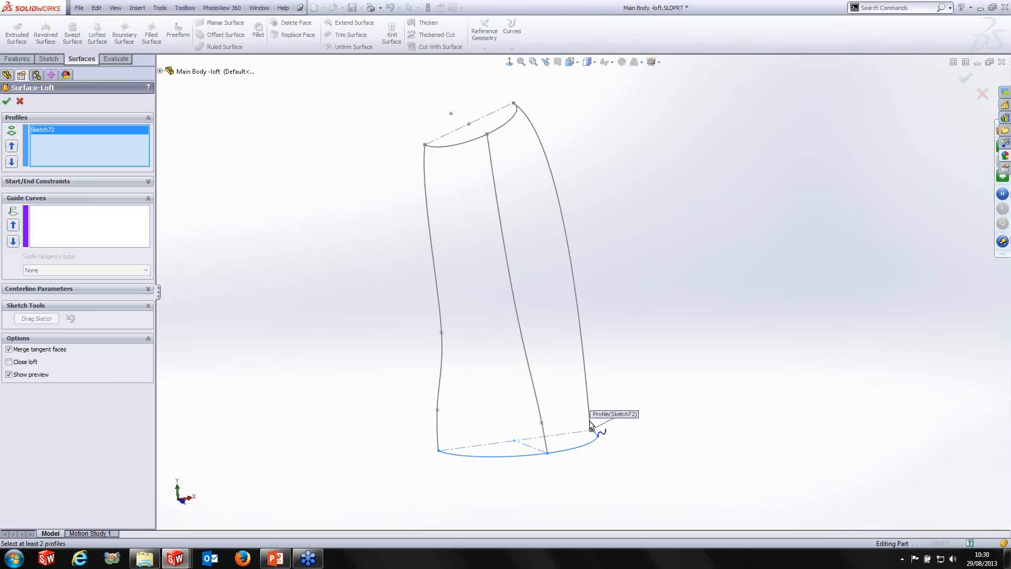
{"action": "left_click", "coordinate": [504, 127]}
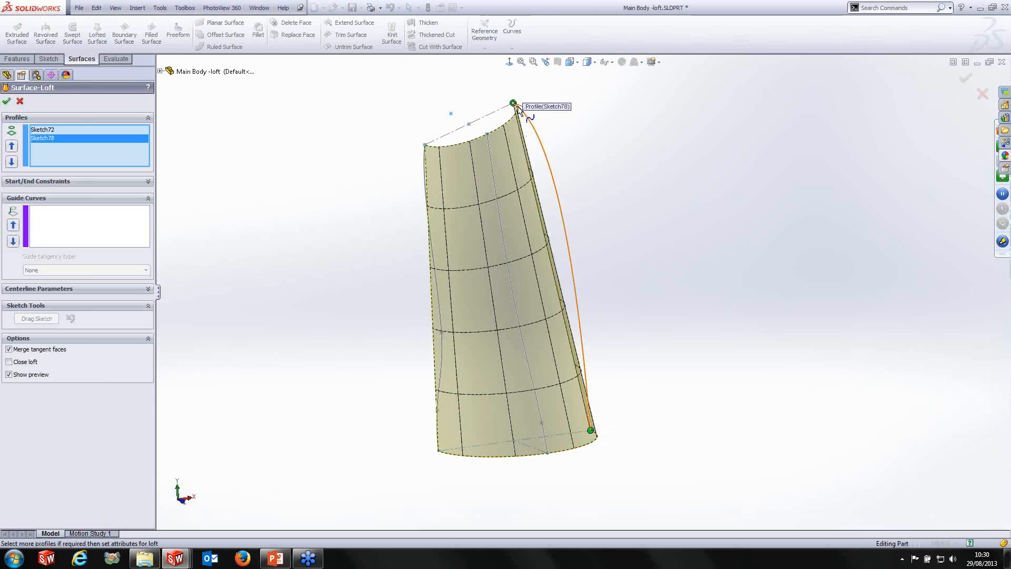
Add the three lengthwise splines as separate open-group guide curves for the lofted surface, ordered from the front edge to the back edge.
{"action": "left_click", "coordinate": [94, 226]}
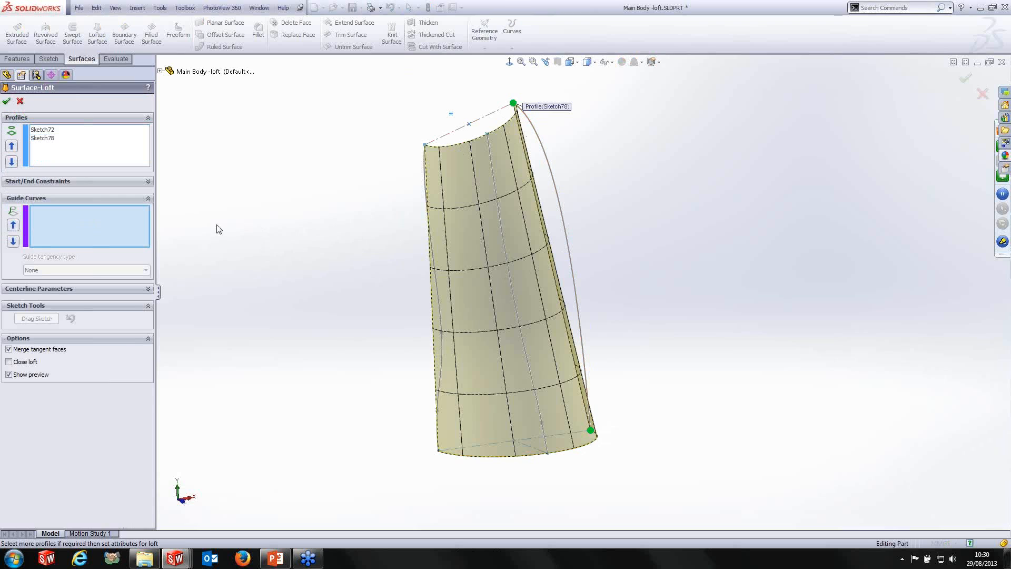
{"action": "left_click", "coordinate": [554, 182]}
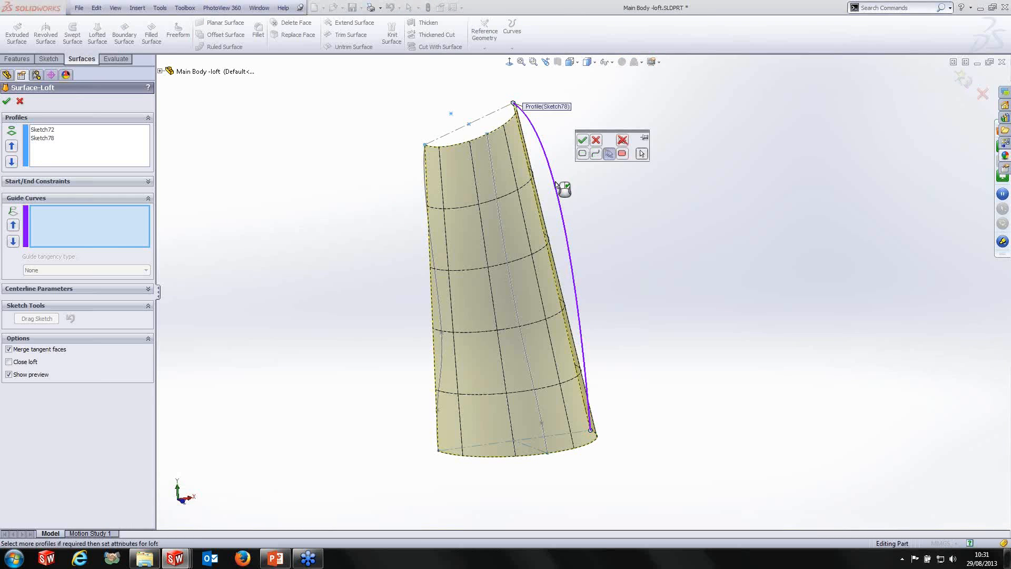
{"action": "left_click", "coordinate": [583, 140]}
{"action": "right_click", "coordinate": [617, 161]}
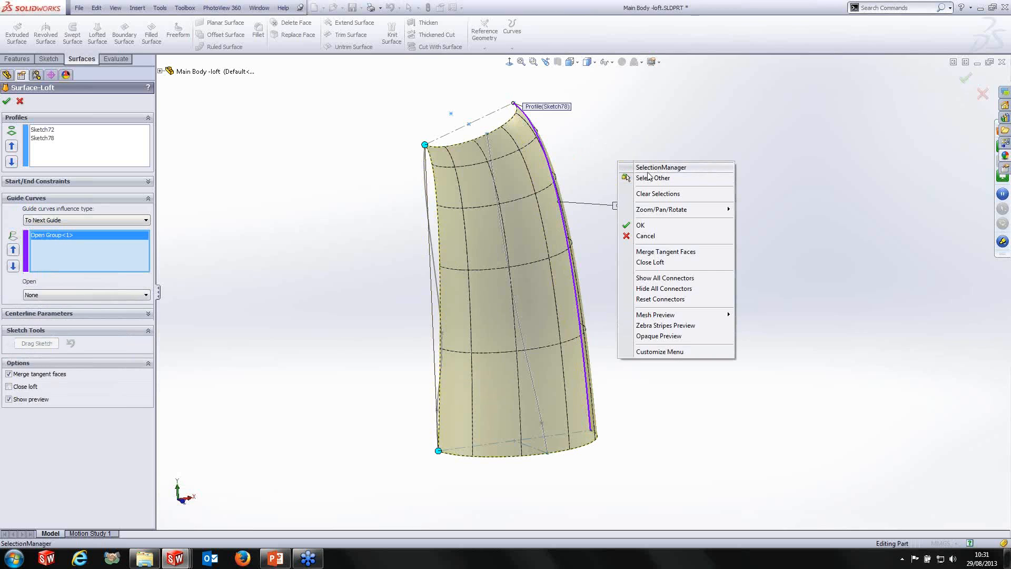
{"action": "left_click", "coordinate": [651, 174]}
{"action": "left_click", "coordinate": [492, 170]}
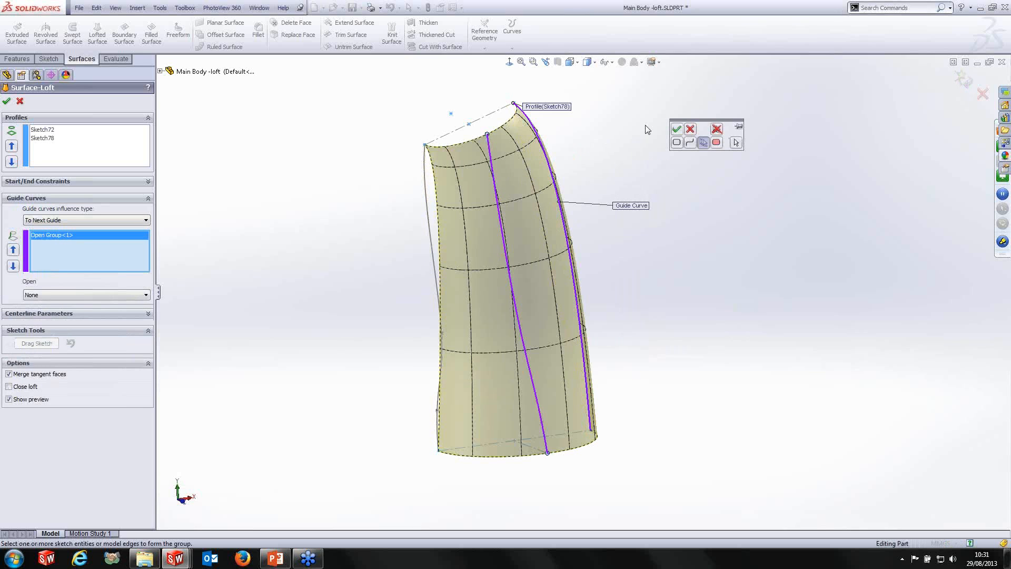
{"action": "left_click", "coordinate": [677, 130]}
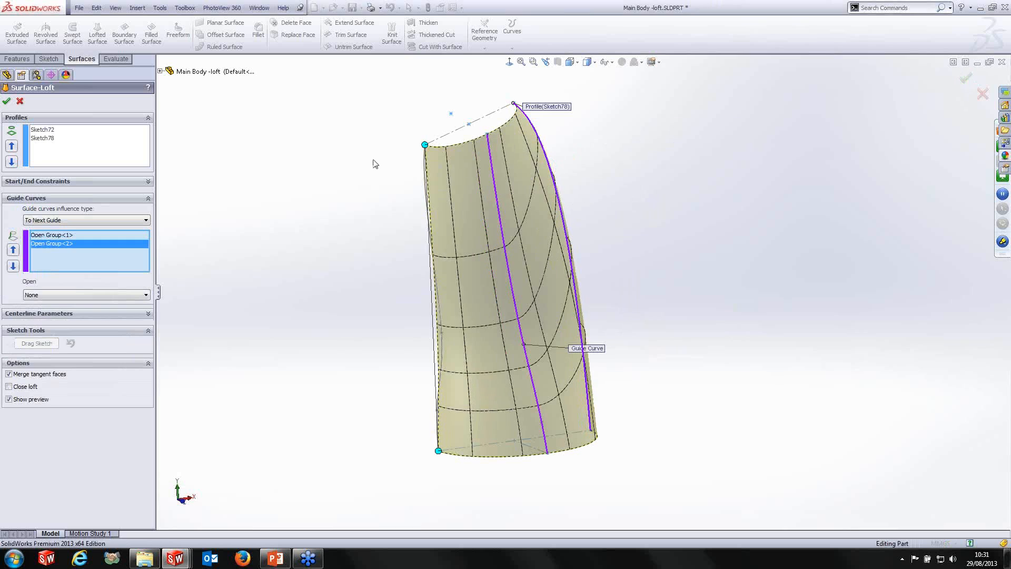
{"action": "right_click", "coordinate": [362, 160]}
{"action": "left_click", "coordinate": [382, 166]}
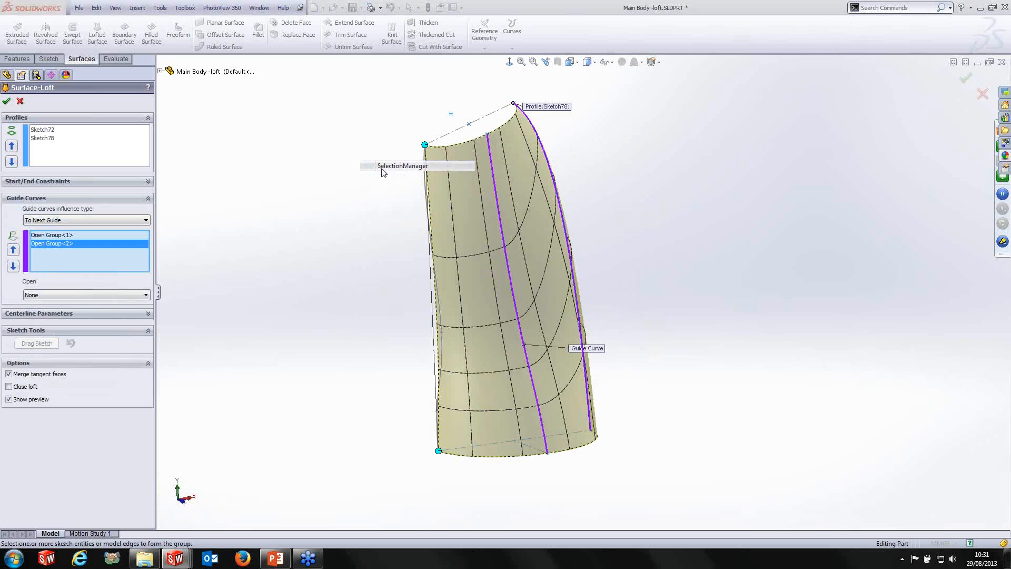
{"action": "left_click", "coordinate": [425, 179]}
{"action": "left_click", "coordinate": [293, 128]}
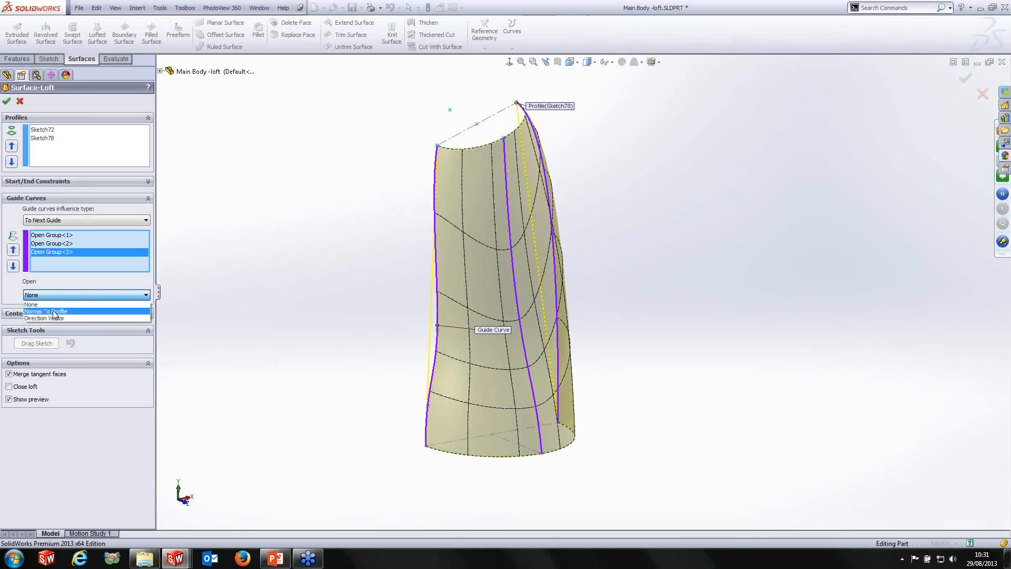
Set the tangency of the first and third guide curves to Normal To Profile and create the lofted surface.
{"action": "left_click", "coordinate": [68, 244]}
{"action": "left_click", "coordinate": [67, 238]}
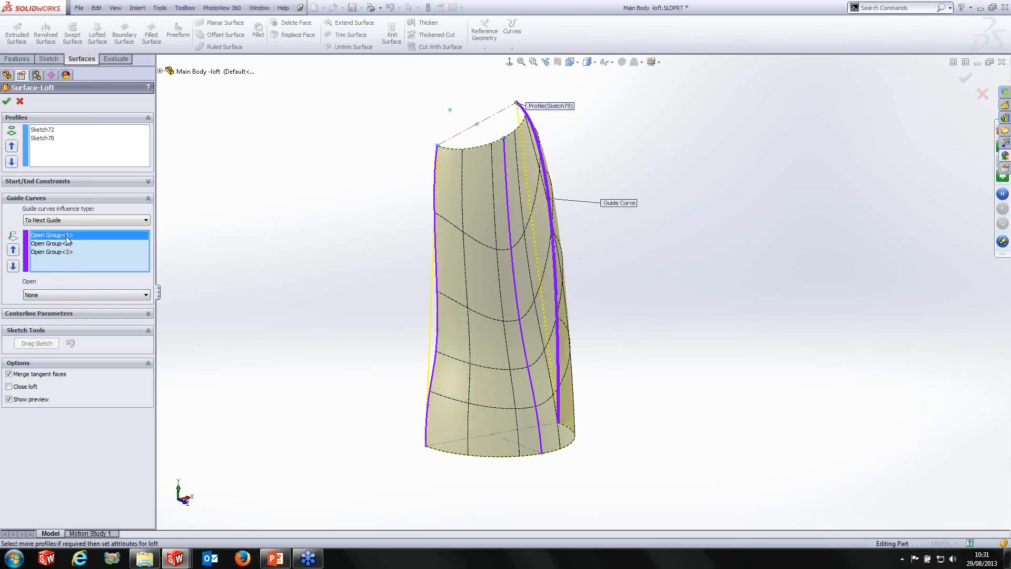
{"action": "left_click", "coordinate": [66, 295]}
{"action": "left_click", "coordinate": [45, 312]}
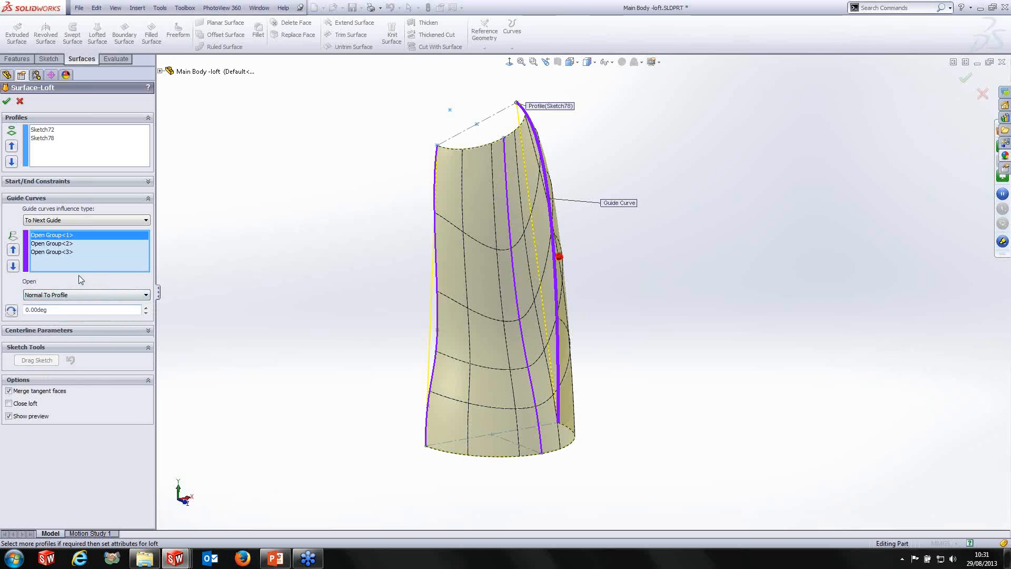
{"action": "left_click", "coordinate": [64, 244]}
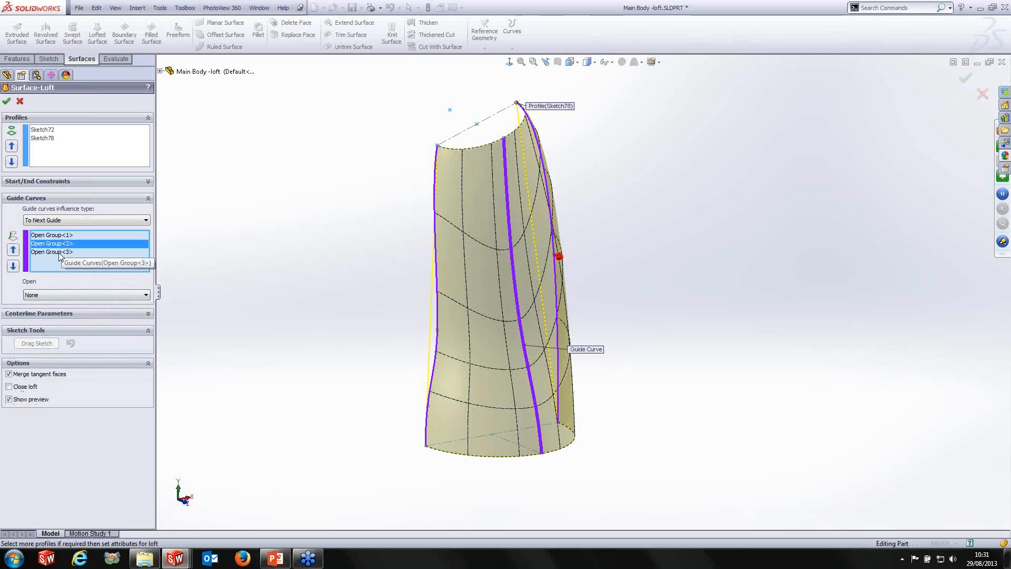
{"action": "left_click", "coordinate": [61, 252]}
{"action": "left_click", "coordinate": [60, 295]}
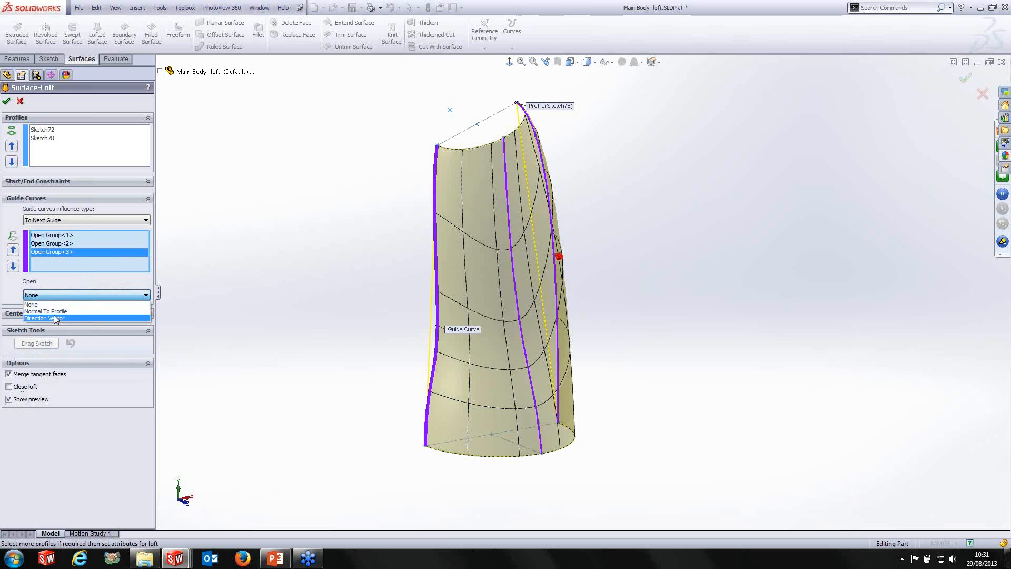
{"action": "left_click", "coordinate": [55, 311]}
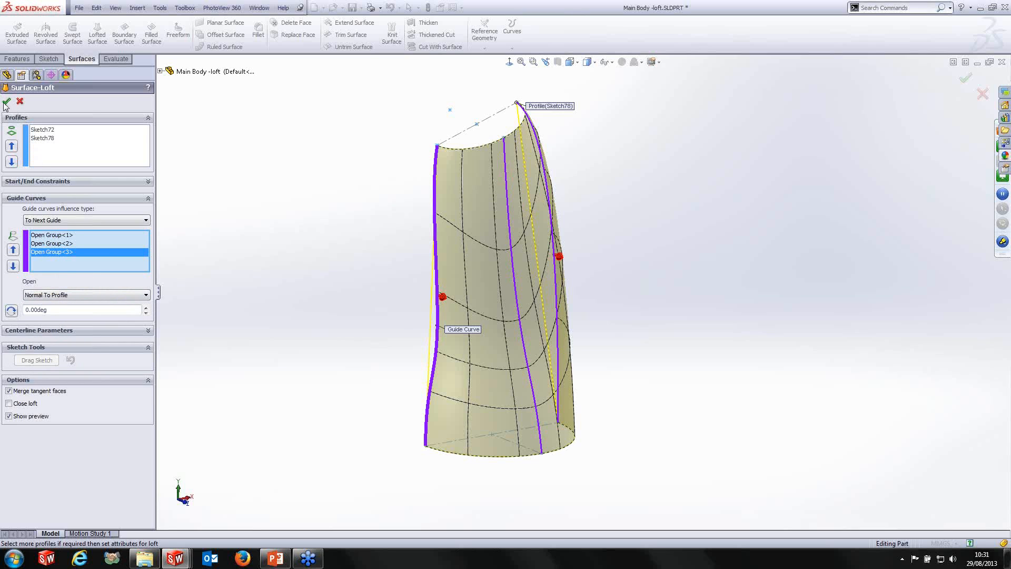
{"action": "key", "text": "Return"}
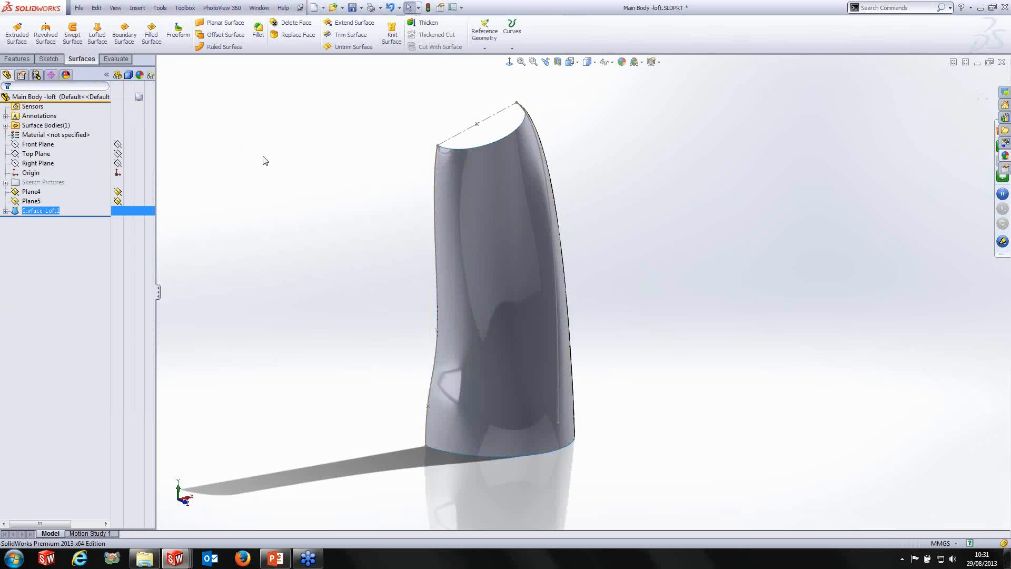
Unsuppress the Sketch Pictures folder and compare the lofted handle surface with the reference images.
{"action": "left_click", "coordinate": [396, 316]}
{"action": "mouse_move", "coordinate": [542, 354]}
{"action": "middle_mouse_down"}
{"action": "mouse_move", "coordinate": [481, 275]}
{"action": "mouse_move", "coordinate": [508, 251]}
{"action": "mouse_move", "coordinate": [550, 277]}
{"action": "mouse_move", "coordinate": [584, 232]}
{"action": "mouse_move", "coordinate": [532, 228]}
{"action": "mouse_move", "coordinate": [522, 269]}
{"action": "mouse_move", "coordinate": [488, 268]}
{"action": "mouse_move", "coordinate": [521, 283]}
{"action": "mouse_move", "coordinate": [506, 323]}
{"action": "mouse_move", "coordinate": [501, 294]}
{"action": "mouse_move", "coordinate": [502, 302]}
{"action": "middle_mouse_up"}
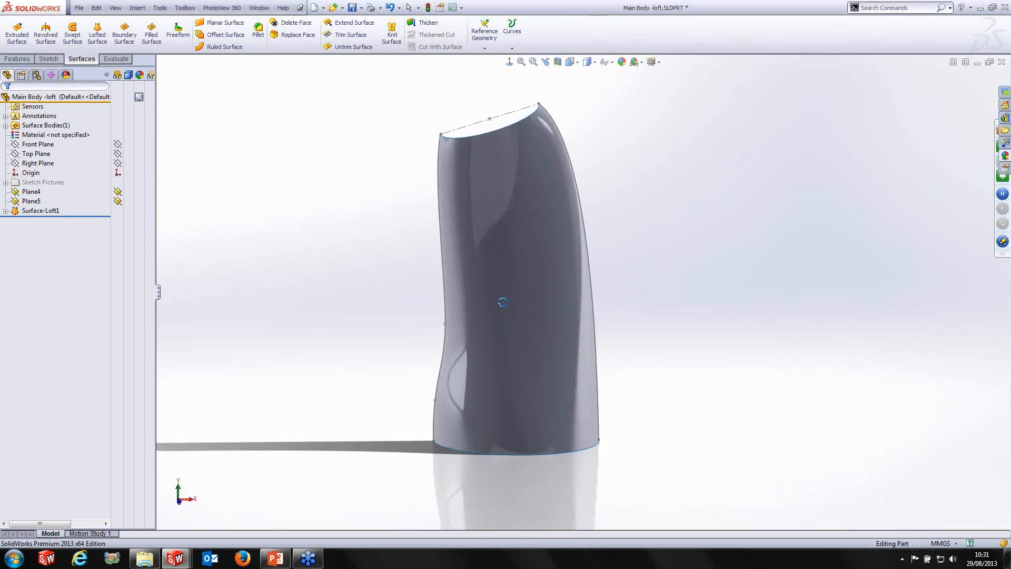
{"action": "right_click", "coordinate": [46, 182]}
{"action": "left_click", "coordinate": [81, 209]}
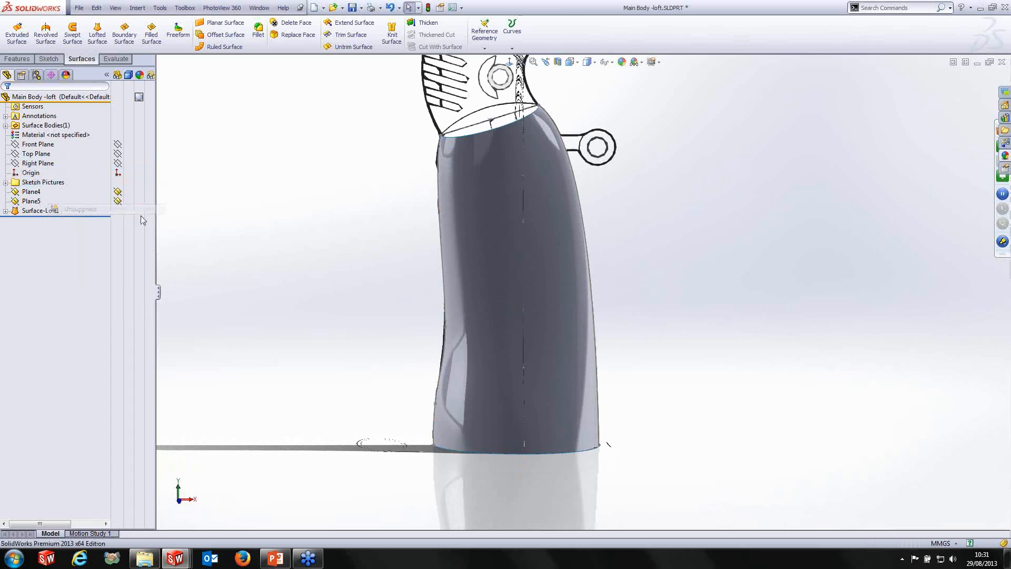
{"action": "middle_click_drag", "start_coordinate": [687, 277], "coordinate": [677, 252]}
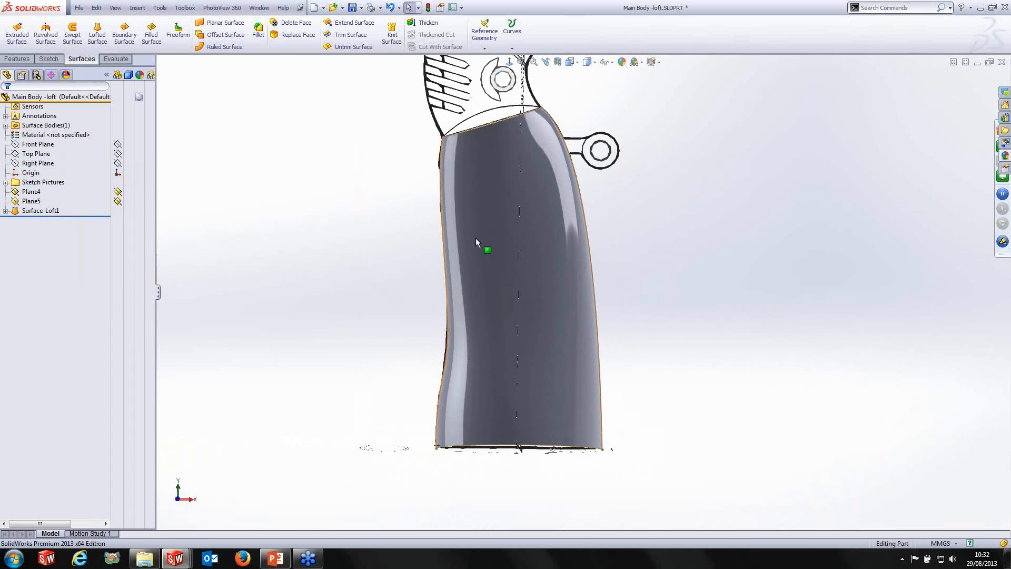
{"action": "scroll", "coordinate": [589, 237], "scroll_direction": "down", "scroll_amount": 3}
{"action": "scroll", "coordinate": [547, 238], "scroll_direction": "up", "scroll_amount": 2}
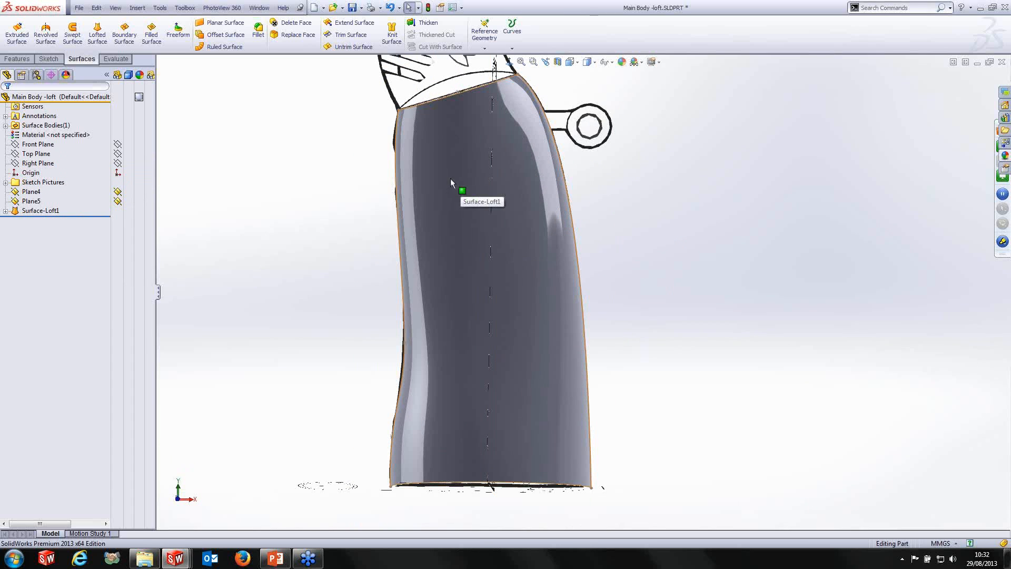
Make the Surface-Loft1 surface body transparent so the sketch pictures can be seen through the handle.
{"action": "left_click", "coordinate": [5, 126]}
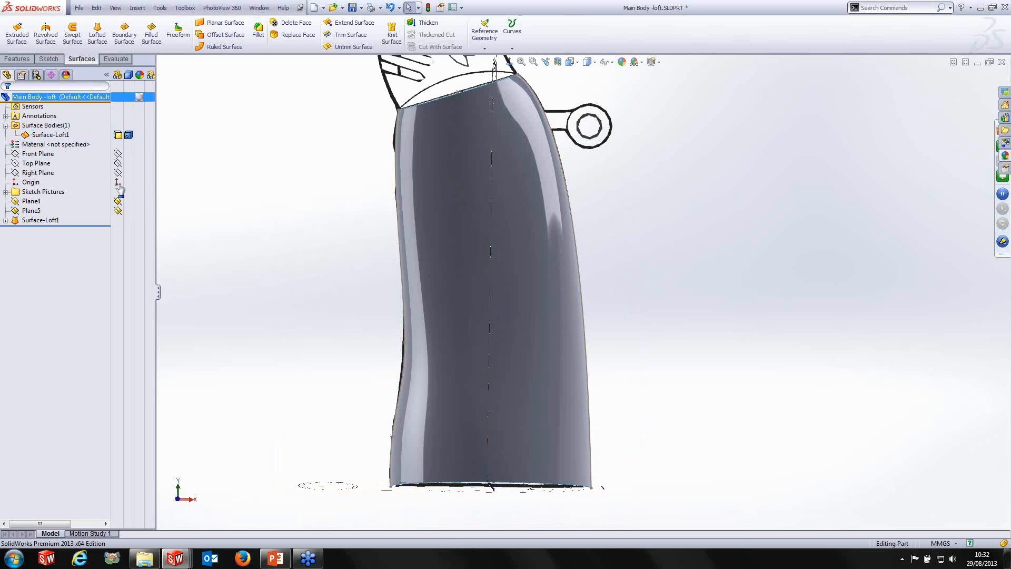
{"action": "left_click", "coordinate": [42, 113]}
{"action": "left_click", "coordinate": [47, 135]}
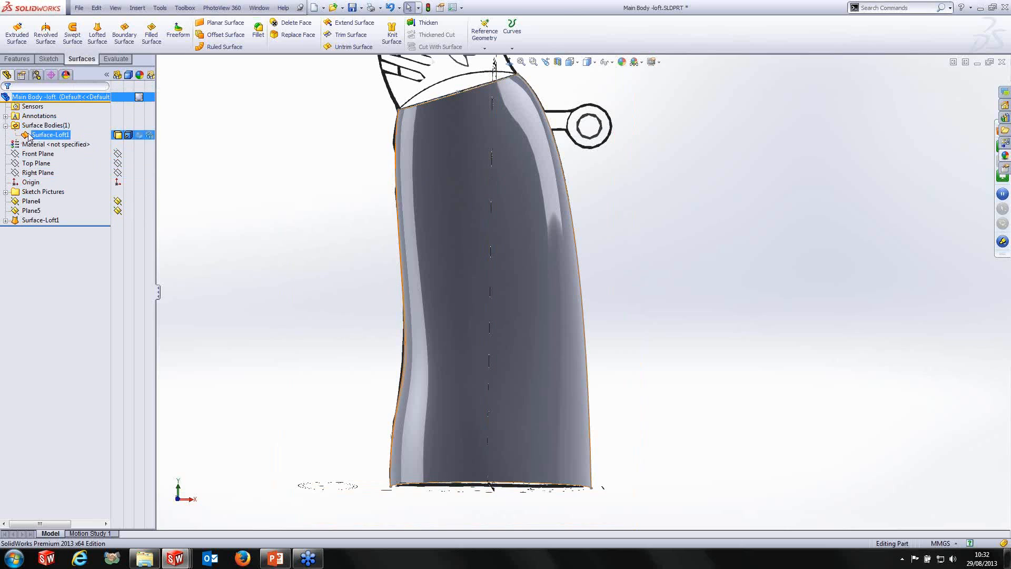
{"action": "left_click", "coordinate": [150, 138]}
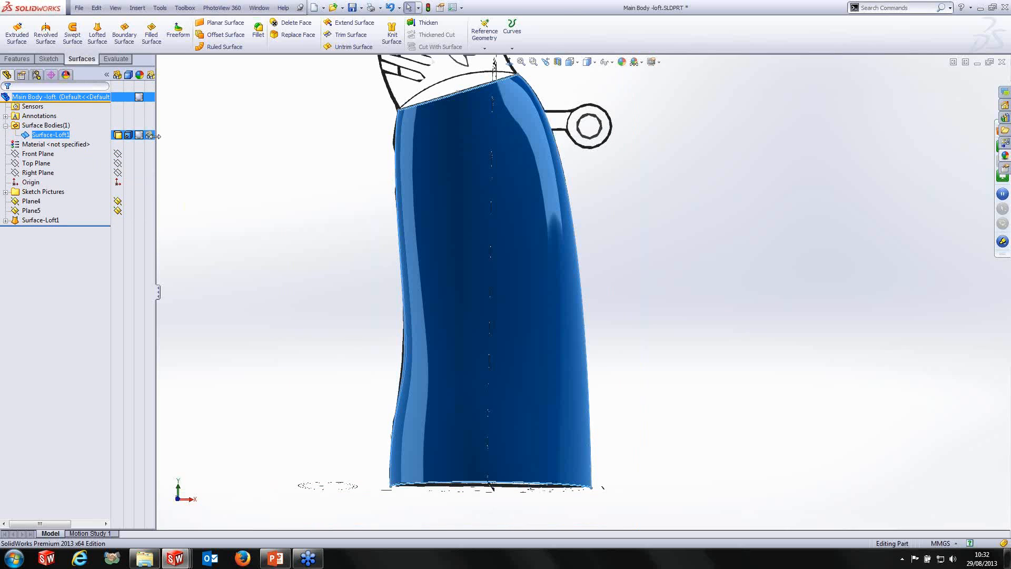
{"action": "left_click", "coordinate": [267, 180]}
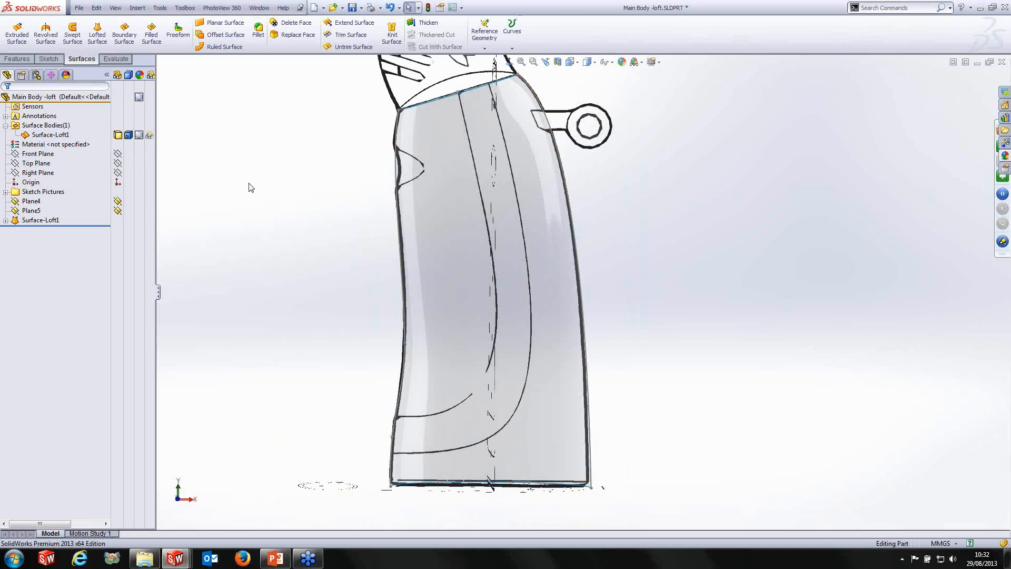
Start a sketch on the Front Plane and draw a three-point spline for the outer grip line, from the handle's upper edge to its front edge.
{"action": "left_click", "coordinate": [30, 154]}
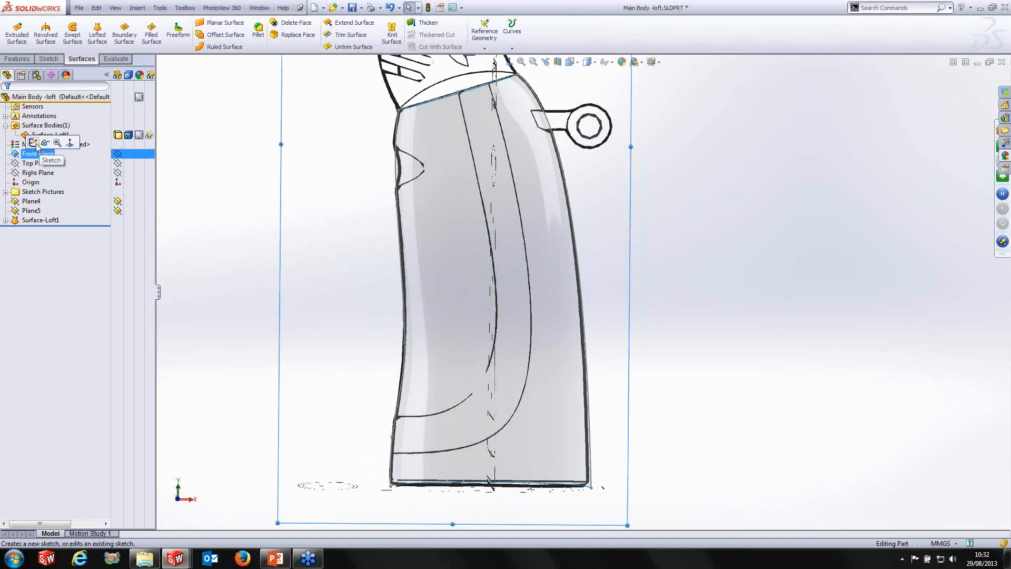
{"action": "left_click", "coordinate": [45, 143]}
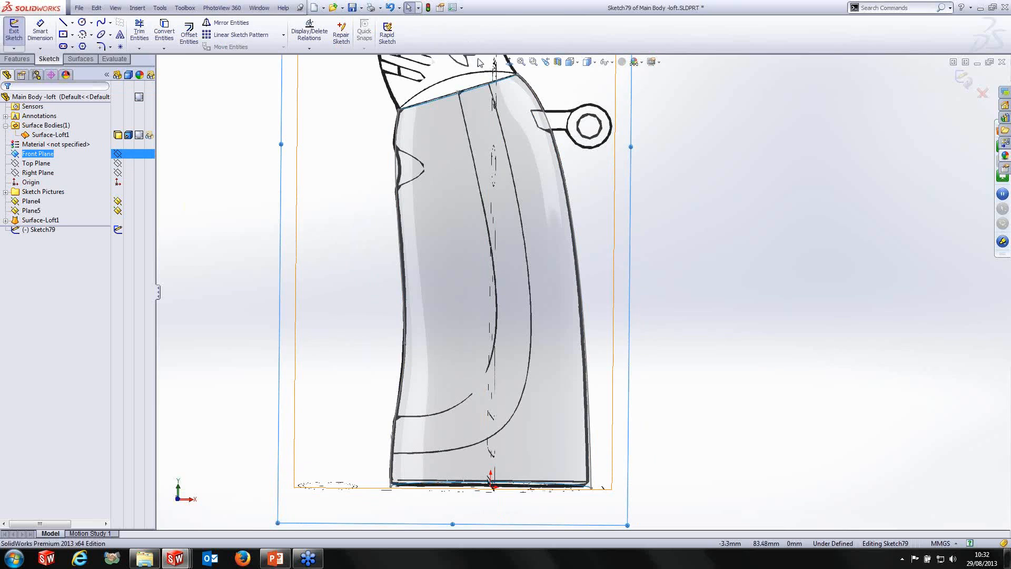
{"action": "left_click", "coordinate": [517, 61]}
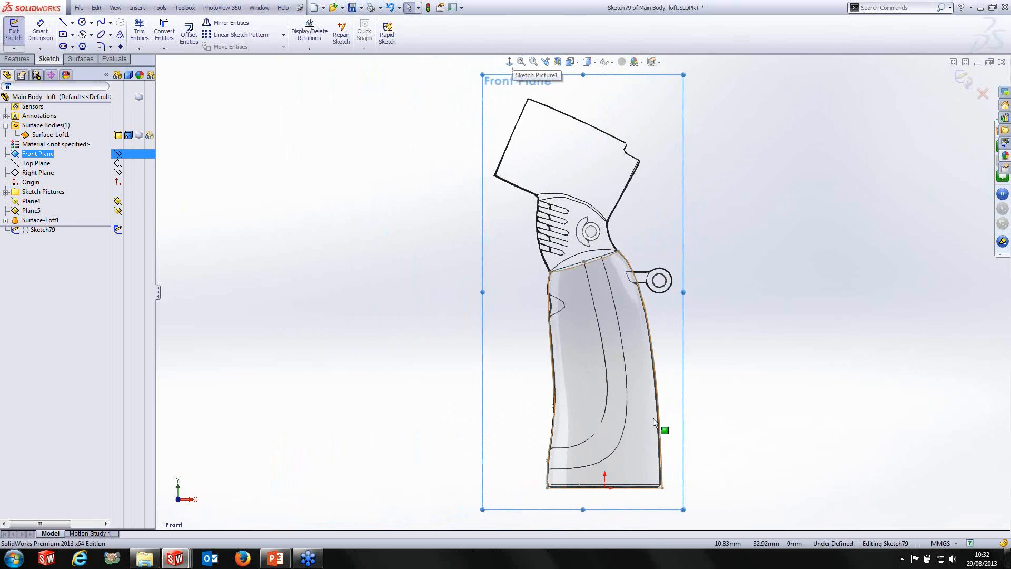
{"action": "scroll", "coordinate": [662, 453], "scroll_direction": "down", "scroll_amount": 3}
{"action": "scroll", "coordinate": [655, 447], "scroll_direction": "down", "scroll_amount": 2}
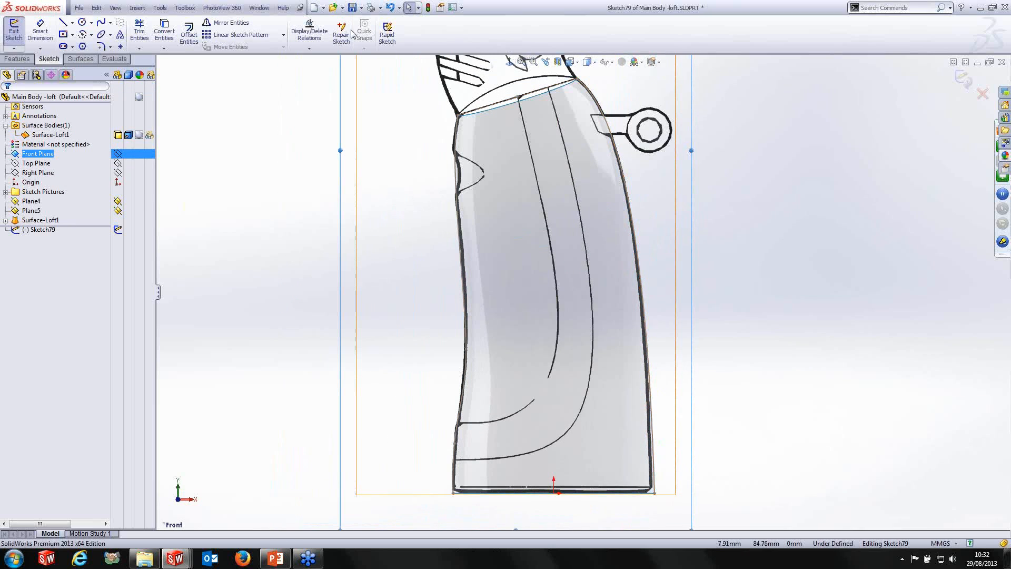
{"action": "left_click", "coordinate": [102, 23]}
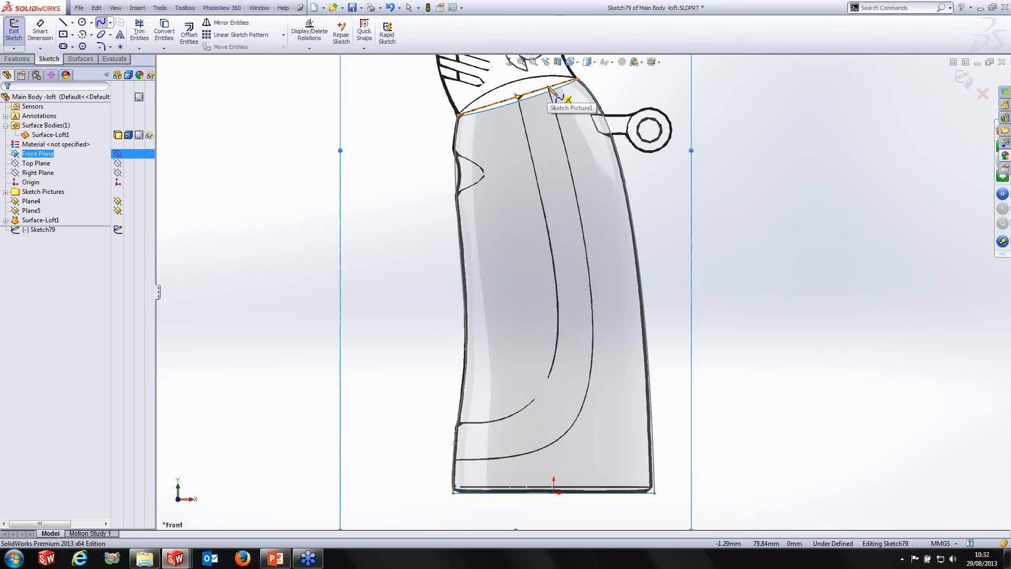
{"action": "left_click", "coordinate": [518, 96]}
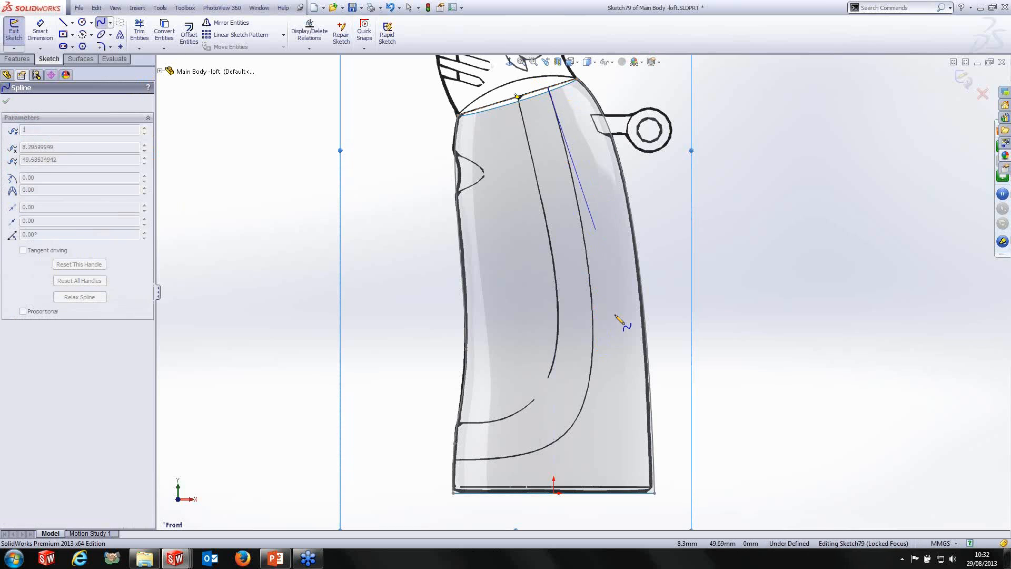
{"action": "left_click", "coordinate": [577, 421]}
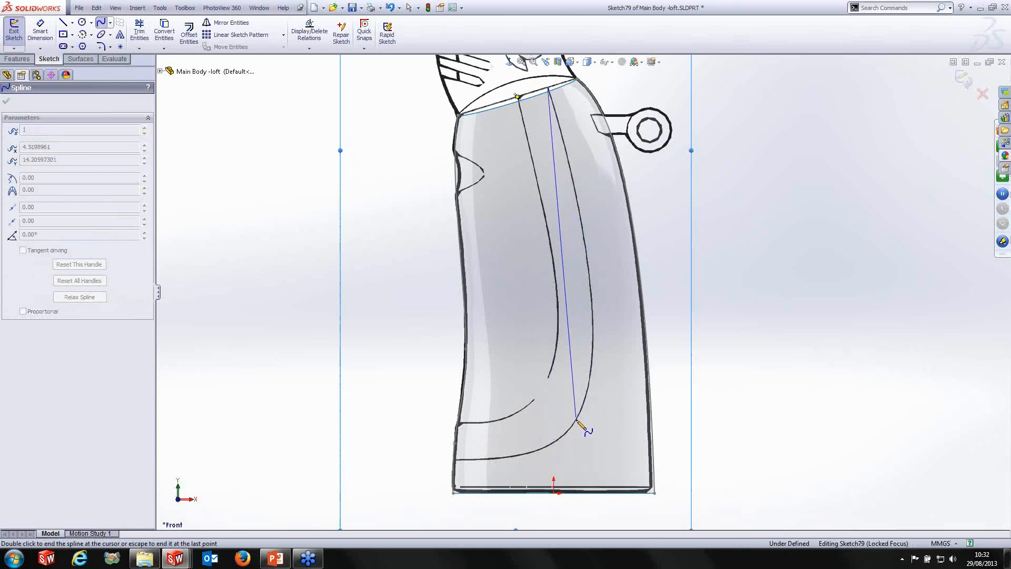
{"action": "double_click", "coordinate": [454, 459]}
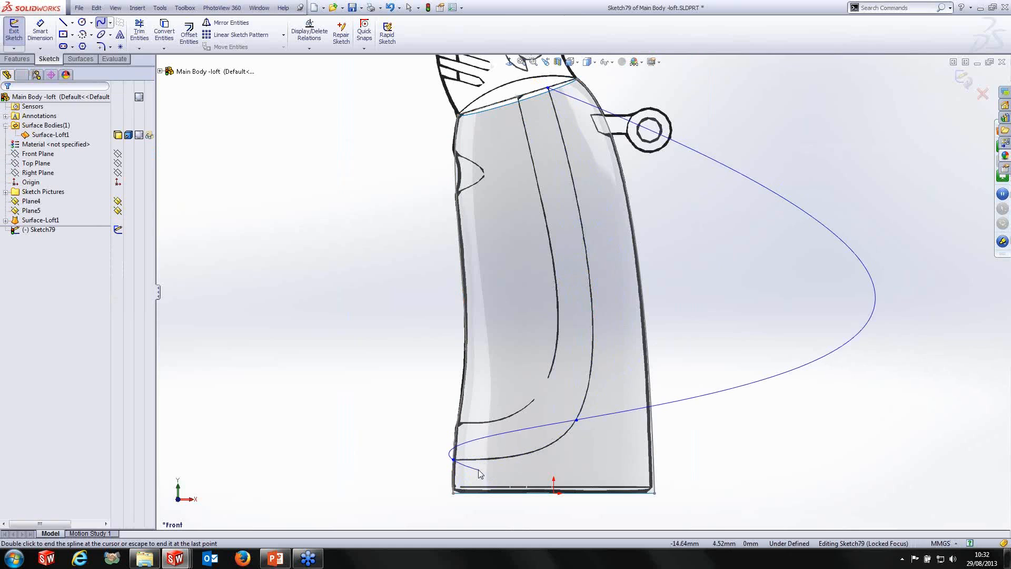
{"action": "key", "text": "Escape"}
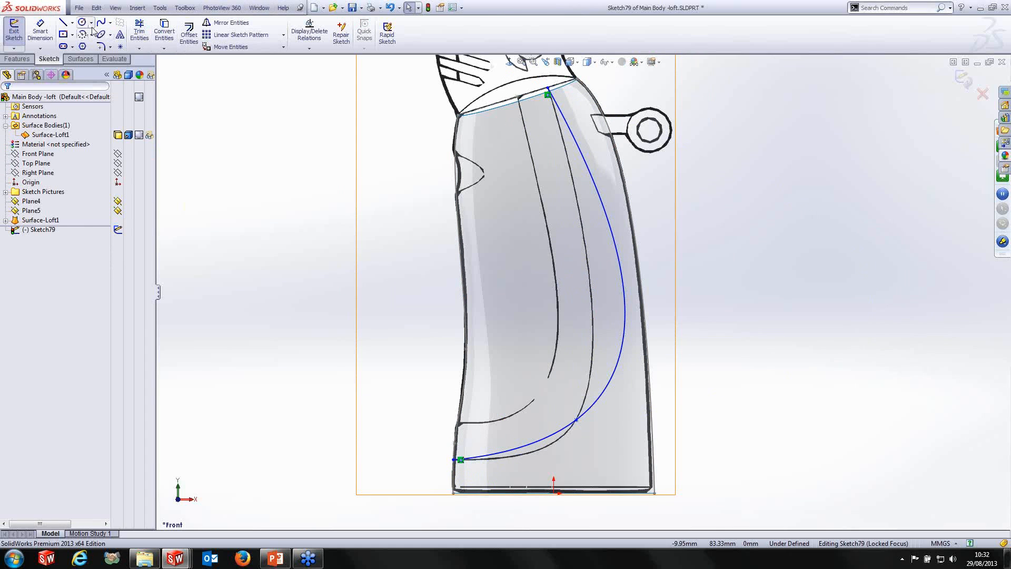
Draw a second three-point spline for the inner grip line, from the handle's upper edge through the line's gap to the front edge.
{"action": "left_click", "coordinate": [519, 98]}
{"action": "left_click", "coordinate": [548, 377]}
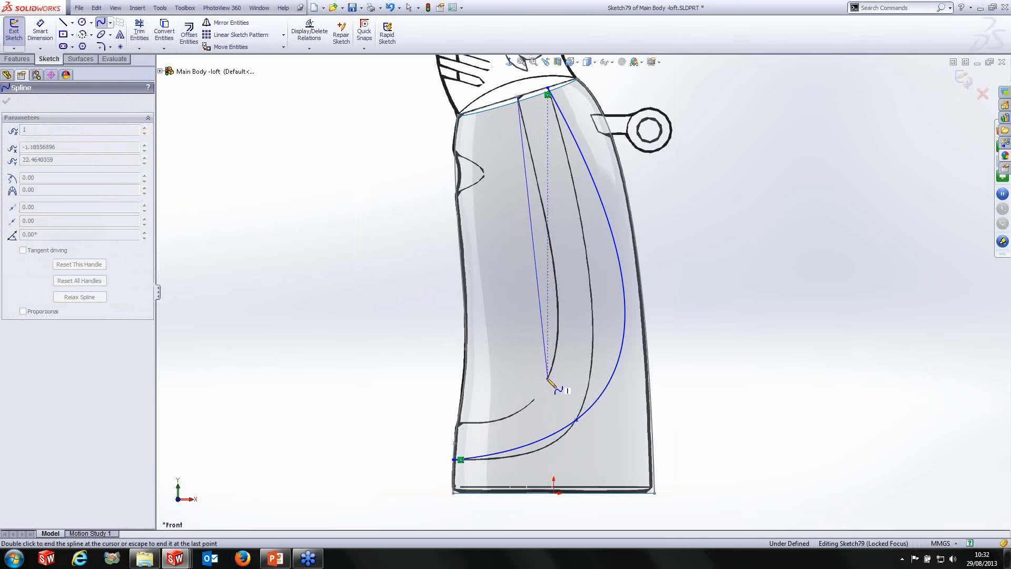
{"action": "double_click", "coordinate": [458, 423]}
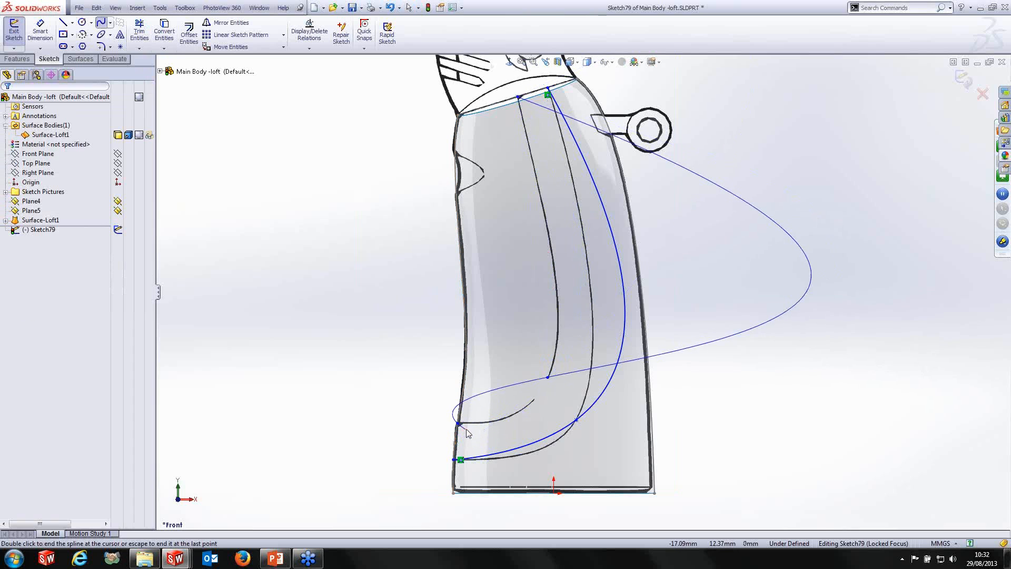
Rotate the inner spline's upper tangent handle and move its middle point to follow the inner line of the sketch picture.
{"action": "left_click", "coordinate": [536, 128]}
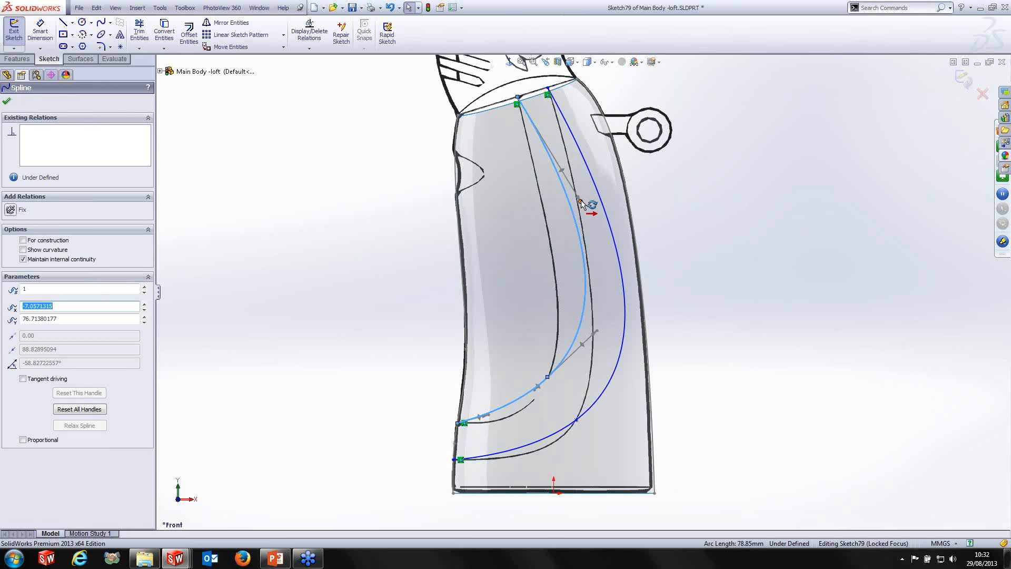
{"action": "left_click_drag", "start_coordinate": [581, 202], "coordinate": [544, 215]}
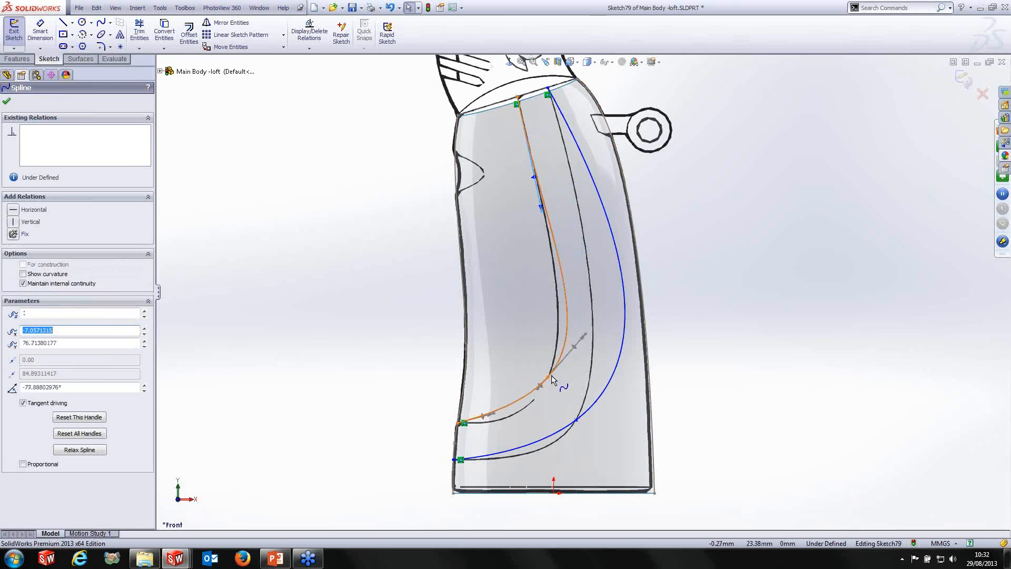
{"action": "left_click_drag", "start_coordinate": [548, 377], "coordinate": [535, 398]}
Fine-tune the inner spline's tangent at the front edge and its middle point to match the lower bend of the picture line.
{"action": "scroll", "coordinate": [506, 405], "scroll_direction": "down", "scroll_amount": 5}
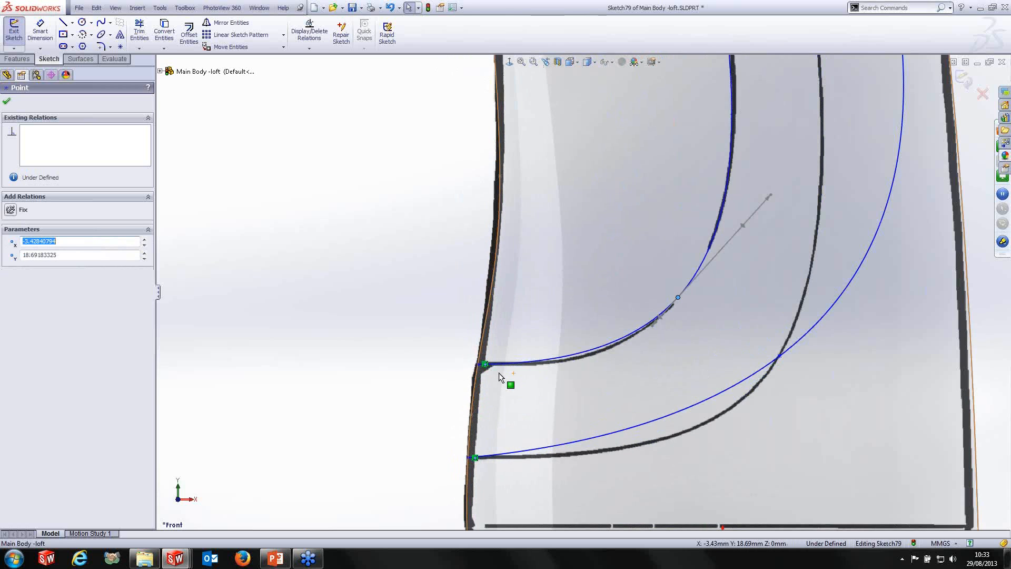
{"action": "left_click", "coordinate": [498, 364]}
{"action": "left_click_drag", "start_coordinate": [553, 364], "coordinate": [555, 368]}
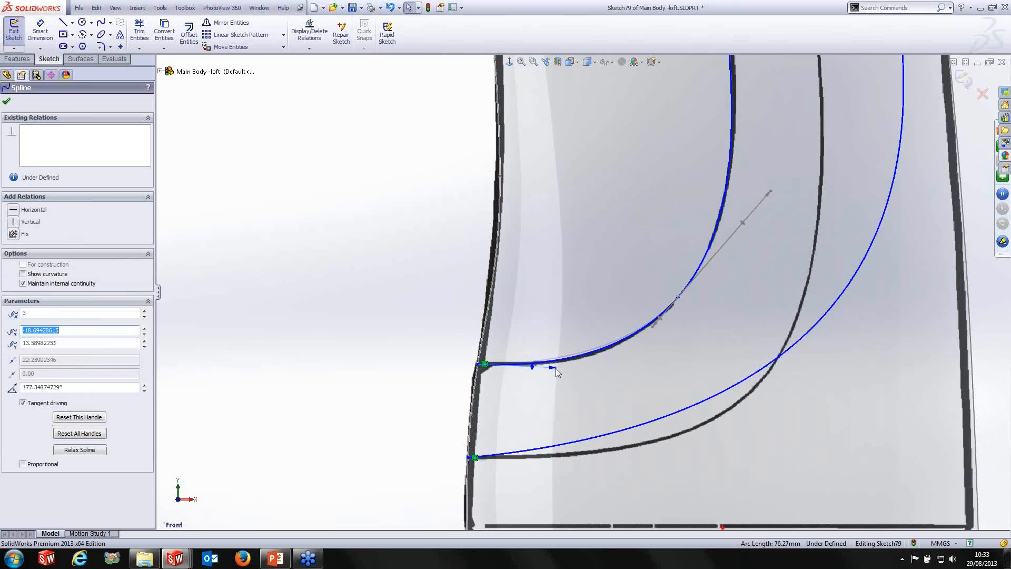
{"action": "left_click", "coordinate": [678, 298]}
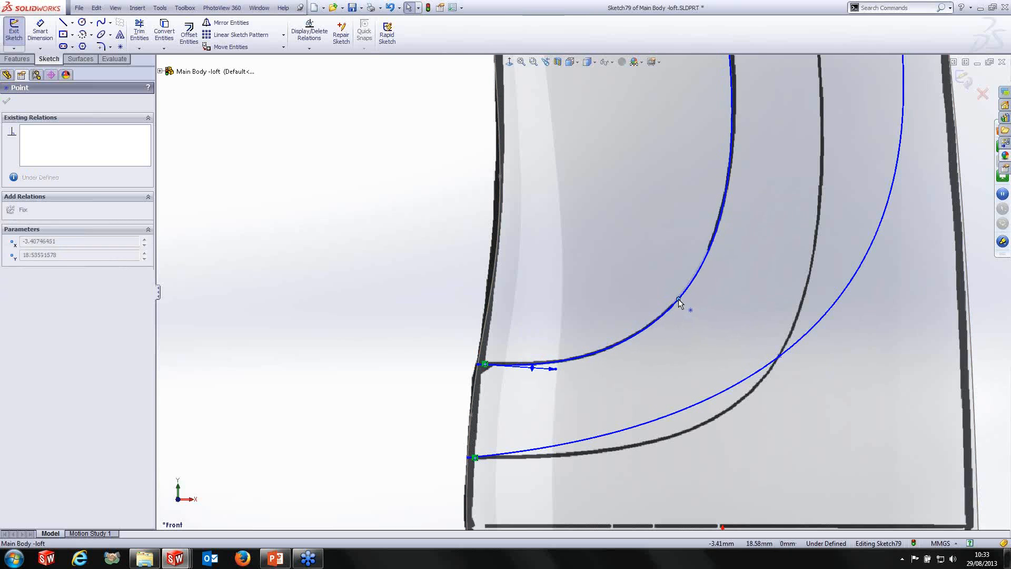
{"action": "left_click", "coordinate": [678, 298]}
Refine the inner spline's upper tangent handle to align it with the straight upper part of the picture line.
{"action": "scroll", "coordinate": [726, 198], "scroll_direction": "up", "scroll_amount": 6}
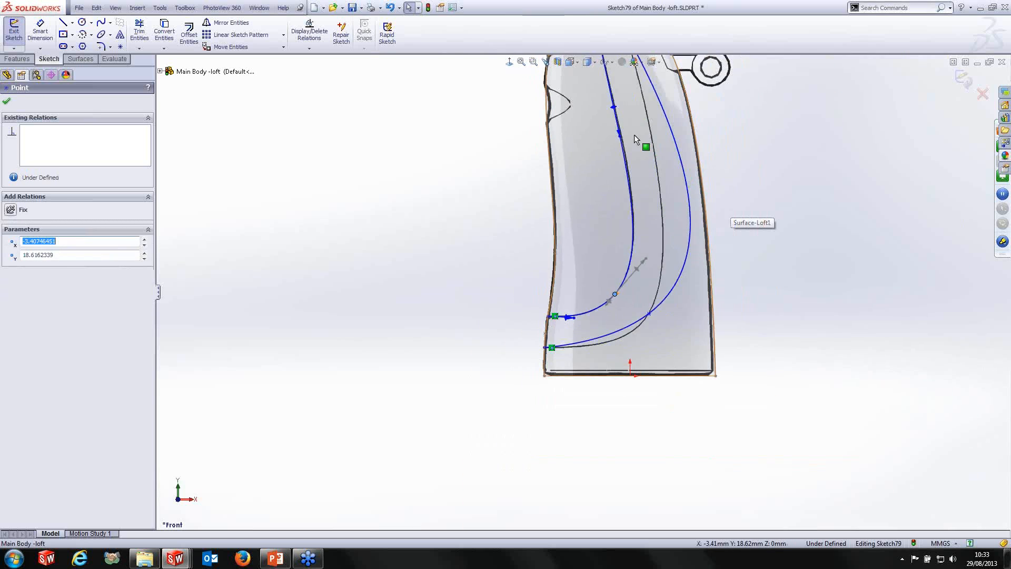
{"action": "scroll", "coordinate": [634, 135], "scroll_direction": "down", "scroll_amount": 2}
{"action": "left_click", "coordinate": [609, 157]}
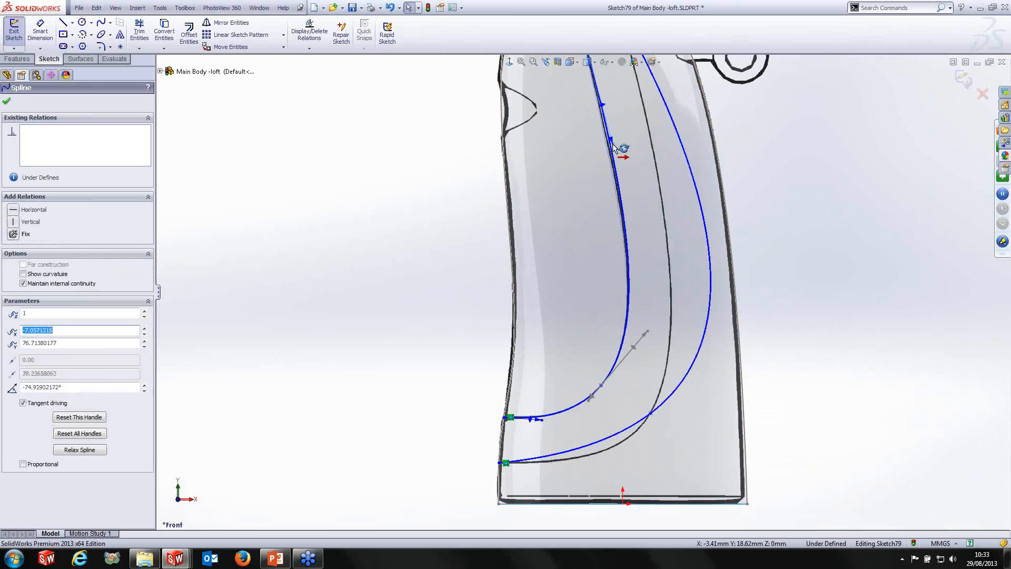
{"action": "scroll", "coordinate": [648, 182], "scroll_direction": "up", "scroll_amount": 3}
{"action": "scroll", "coordinate": [581, 156], "scroll_direction": "down", "scroll_amount": 8}
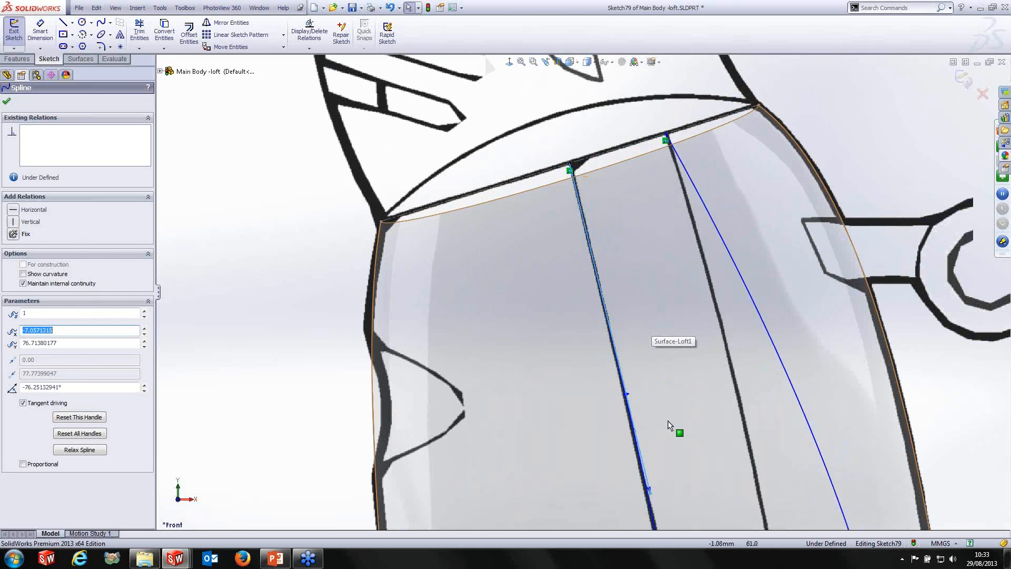
Move the outer spline's middle point onto the lower bend of the picture line and rotate its upper tangent handle inward.
{"action": "scroll", "coordinate": [668, 420], "scroll_direction": "up", "scroll_amount": 4}
{"action": "scroll", "coordinate": [525, 348], "scroll_direction": "up", "scroll_amount": 2}
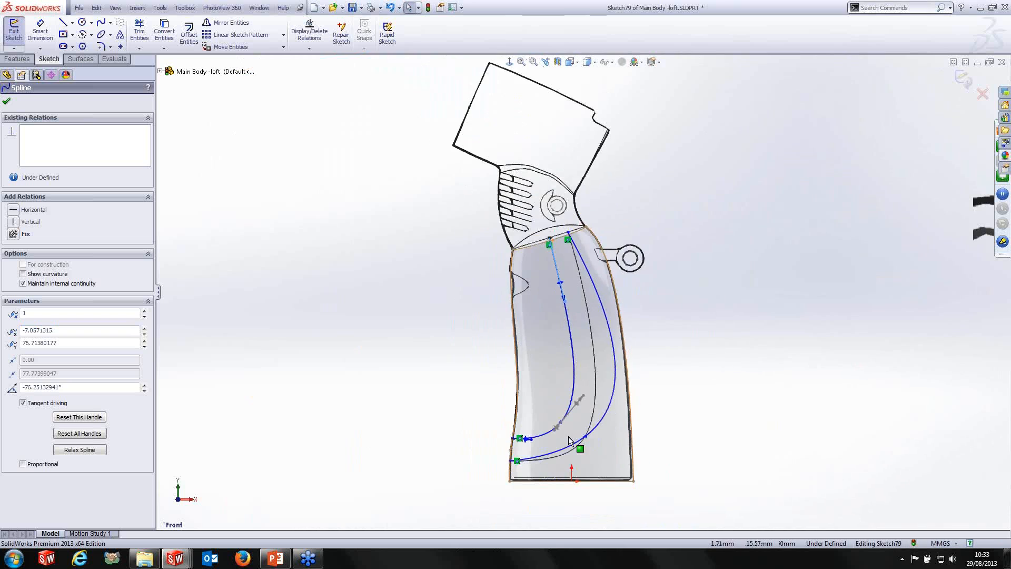
{"action": "scroll", "coordinate": [585, 417], "scroll_direction": "down", "scroll_amount": 6}
{"action": "left_click_drag", "start_coordinate": [594, 415], "coordinate": [563, 444]}
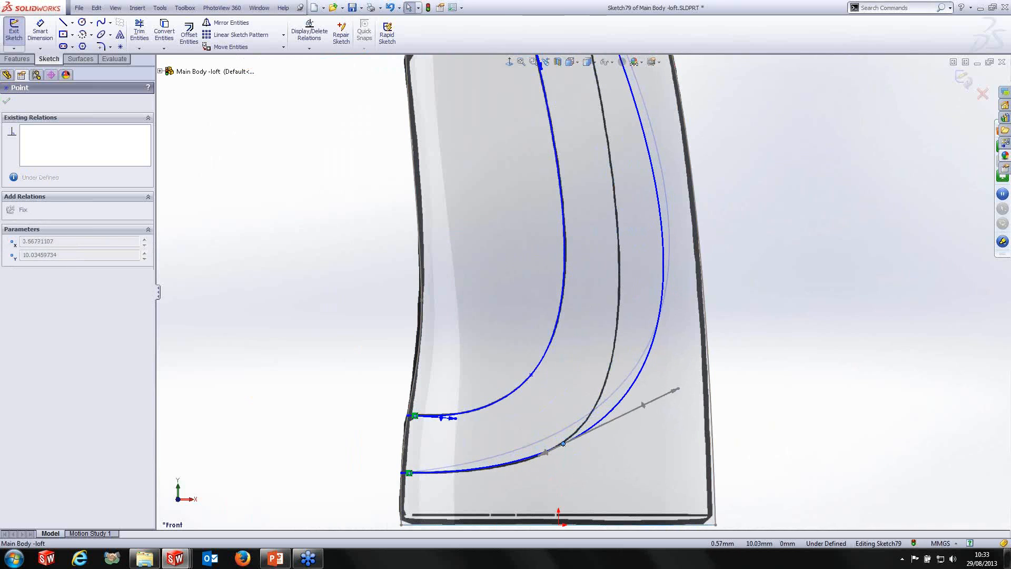
{"action": "left_click", "coordinate": [453, 472]}
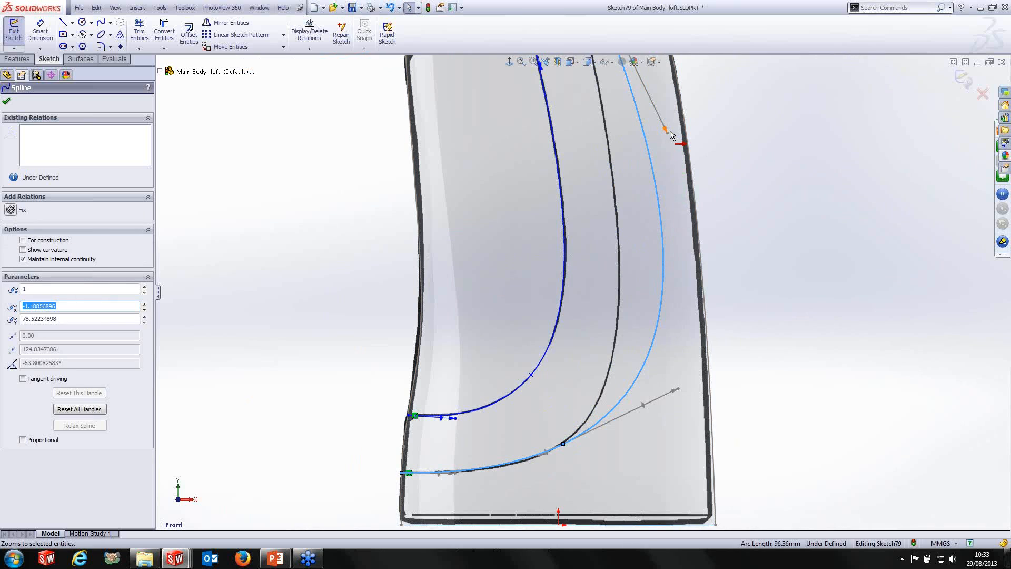
{"action": "left_click_drag", "start_coordinate": [668, 133], "coordinate": [608, 117]}
Display the outer spline's control polygon and pull its lower corner vertex inward toward the traced line.
{"action": "scroll", "coordinate": [620, 157], "scroll_direction": "up", "scroll_amount": 1}
{"action": "scroll", "coordinate": [614, 179], "scroll_direction": "up", "scroll_amount": 1}
{"action": "right_click", "coordinate": [609, 207]}
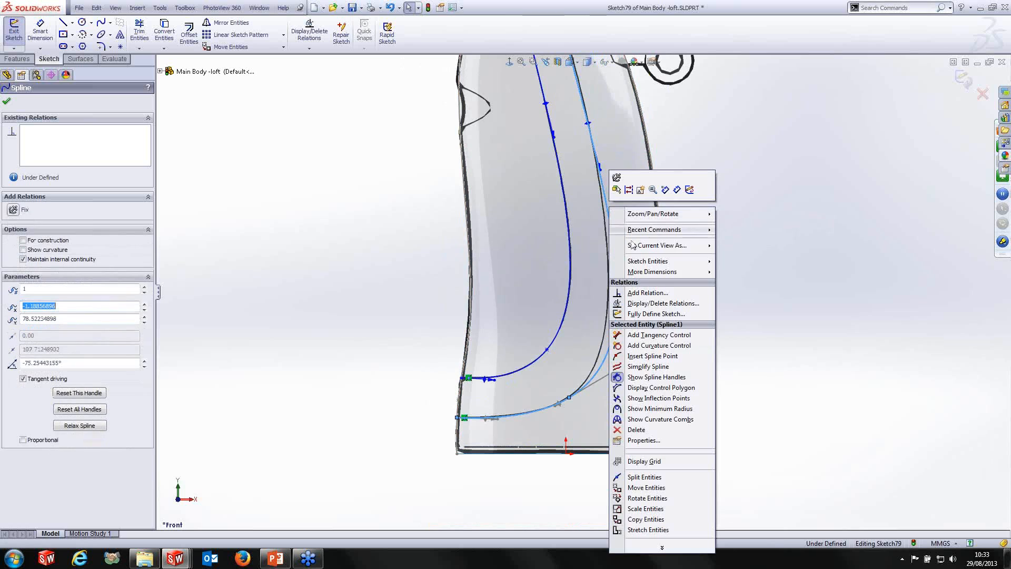
{"action": "left_click", "coordinate": [660, 388]}
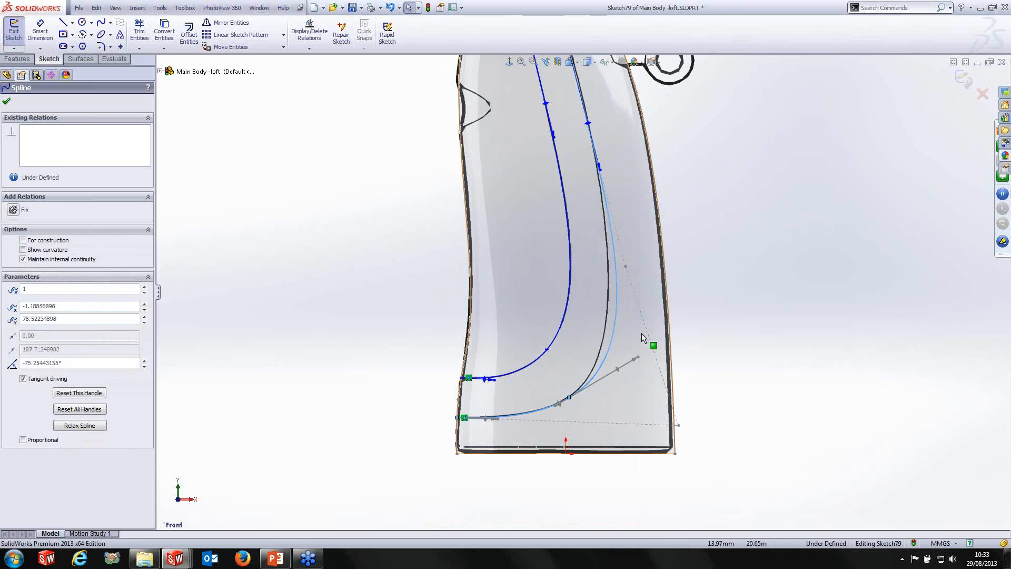
{"action": "left_click_drag", "start_coordinate": [679, 425], "coordinate": [660, 433]}
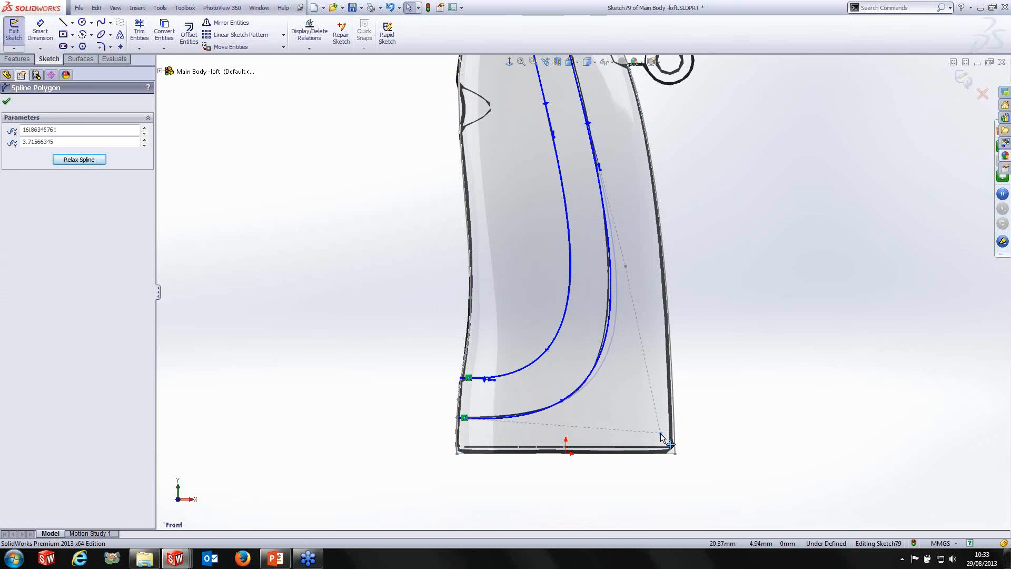
Adjust the outer spline's tangent at the front edge and its lower control polygon vertices to fit the lower bend.
{"action": "left_click", "coordinate": [497, 417]}
{"action": "left_click_drag", "start_coordinate": [495, 421], "coordinate": [547, 428]}
{"action": "mouse_move", "coordinate": [625, 391]}
{"action": "left_mouse_down"}
{"action": "mouse_move", "coordinate": [643, 396]}
{"action": "mouse_move", "coordinate": [642, 381]}
{"action": "left_mouse_up"}
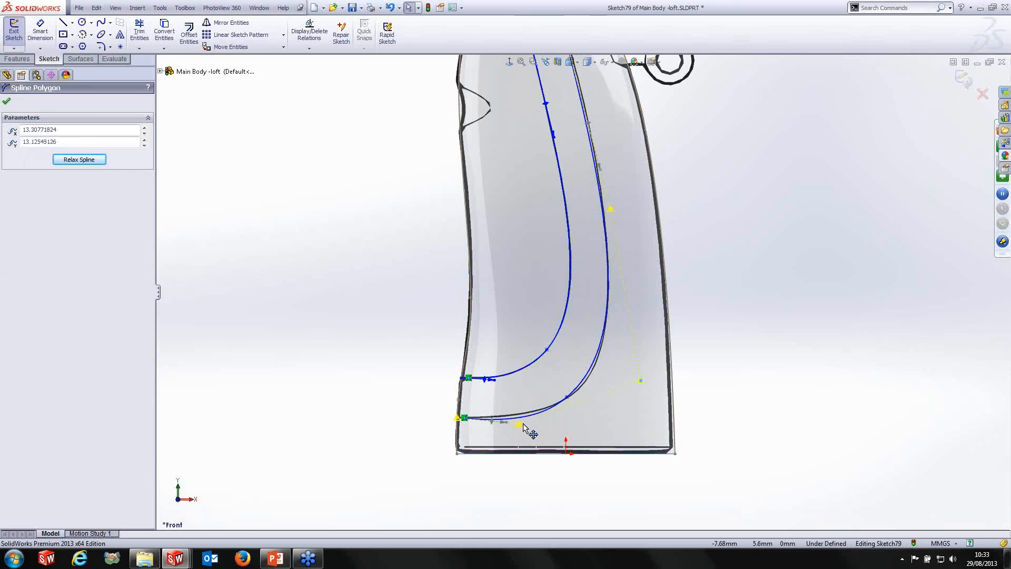
{"action": "left_click_drag", "start_coordinate": [521, 424], "coordinate": [525, 418]}
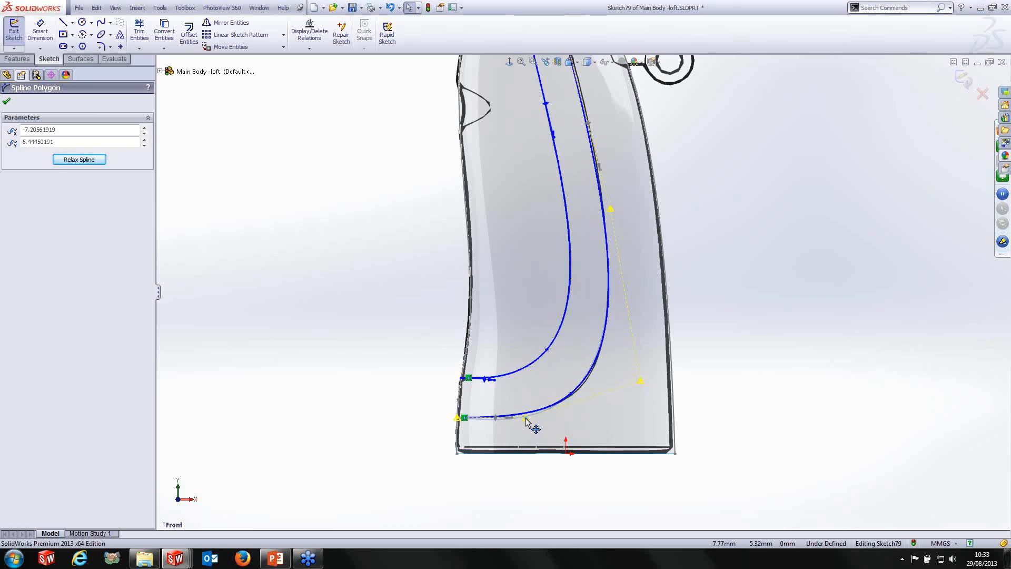
{"action": "left_click_drag", "start_coordinate": [641, 381], "coordinate": [644, 383]}
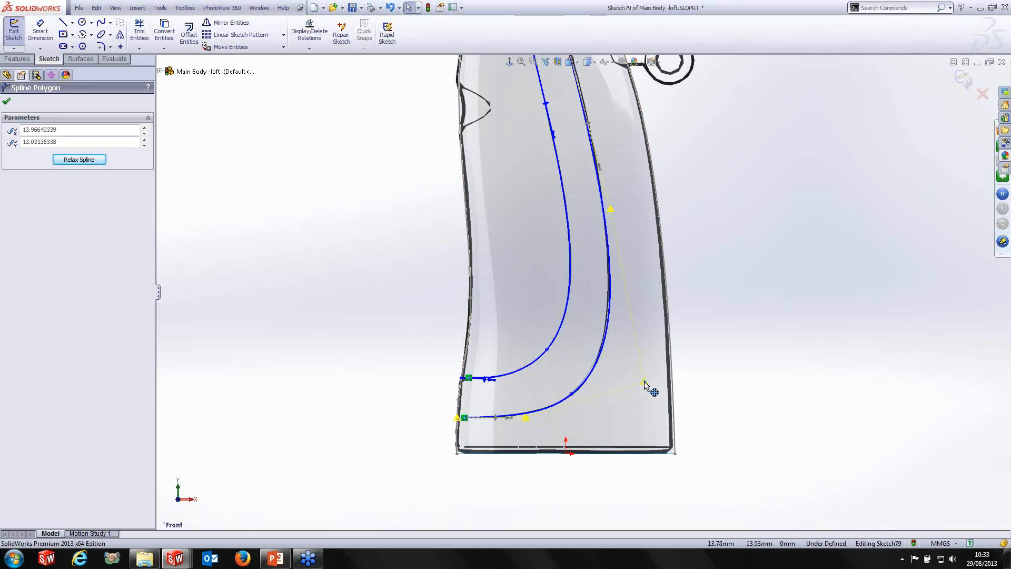
Reposition the outer spline's upper control polygon vertex and middle point to match the upper stretch of the picture line.
{"action": "left_click_drag", "start_coordinate": [609, 210], "coordinate": [608, 175]}
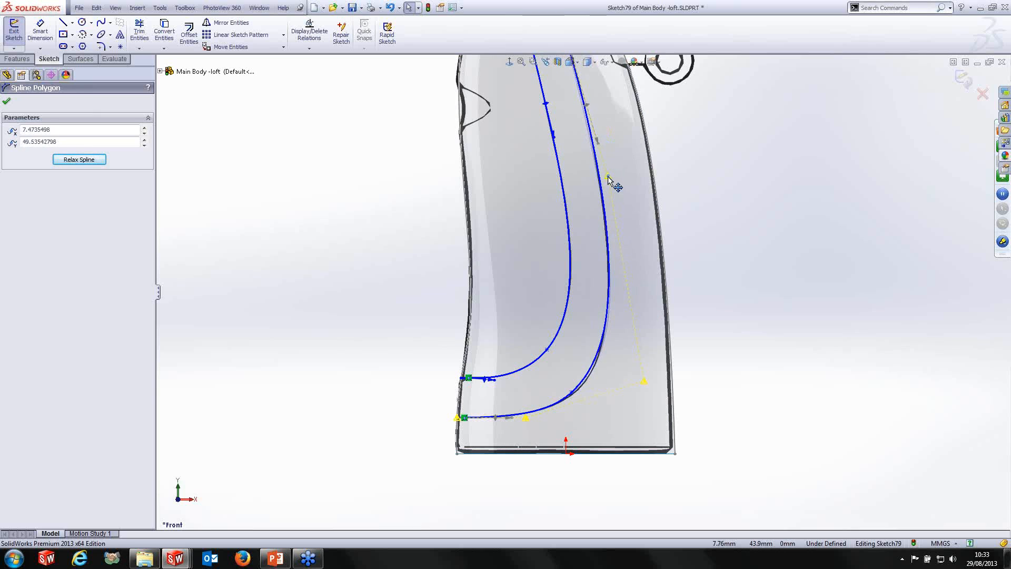
{"action": "scroll", "coordinate": [605, 338], "scroll_direction": "down", "scroll_amount": 3}
{"action": "left_click_drag", "start_coordinate": [529, 364], "coordinate": [546, 362]}
{"action": "scroll", "coordinate": [618, 173], "scroll_direction": "up", "scroll_amount": 8}
{"action": "scroll", "coordinate": [598, 183], "scroll_direction": "down", "scroll_amount": 5}
{"action": "scroll", "coordinate": [596, 183], "scroll_direction": "down", "scroll_amount": 1}
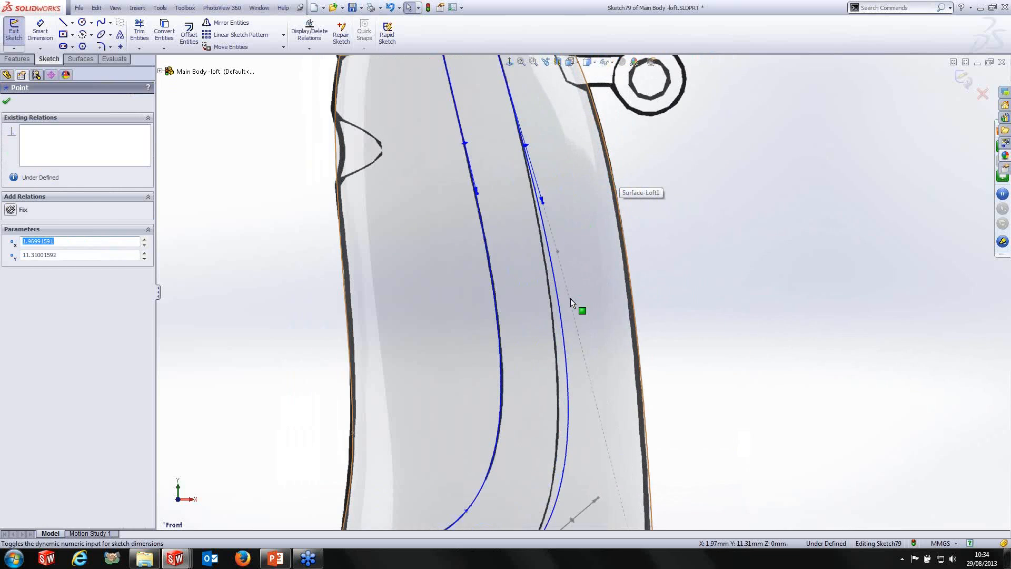
{"action": "scroll", "coordinate": [579, 302], "scroll_direction": "up", "scroll_amount": 2}
{"action": "mouse_move", "coordinate": [567, 268]}
{"action": "left_mouse_down"}
{"action": "mouse_move", "coordinate": [547, 202]}
{"action": "mouse_move", "coordinate": [547, 232]}
{"action": "mouse_move", "coordinate": [549, 219]}
{"action": "left_mouse_up"}
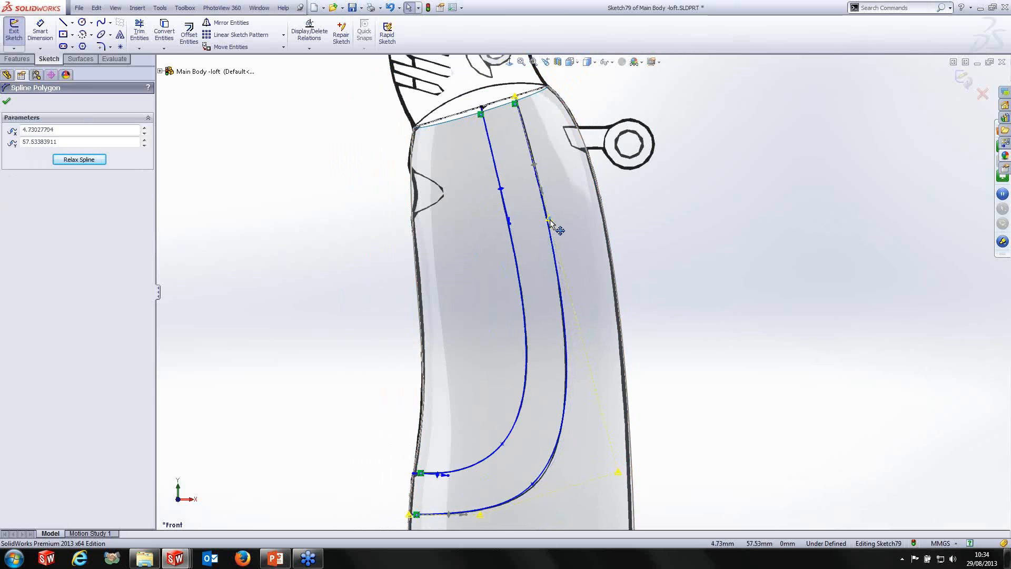
Nudge the outer spline's lower corner polygon vertex to finish matching the bend, and exit the sketch.
{"action": "scroll", "coordinate": [574, 369], "scroll_direction": "up", "scroll_amount": 1}
{"action": "scroll", "coordinate": [574, 369], "scroll_direction": "down", "scroll_amount": 3}
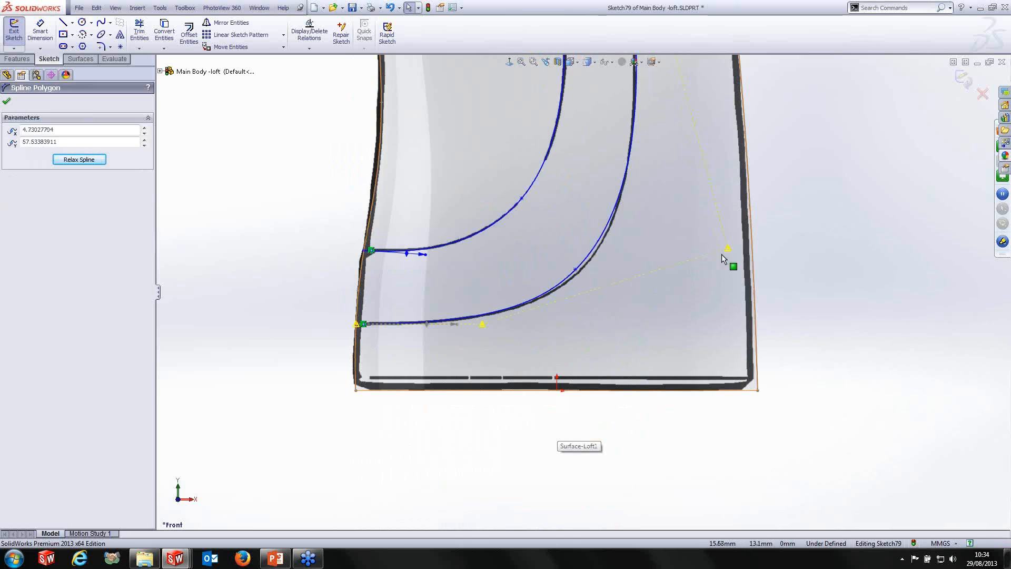
{"action": "left_click_drag", "start_coordinate": [727, 248], "coordinate": [725, 253]}
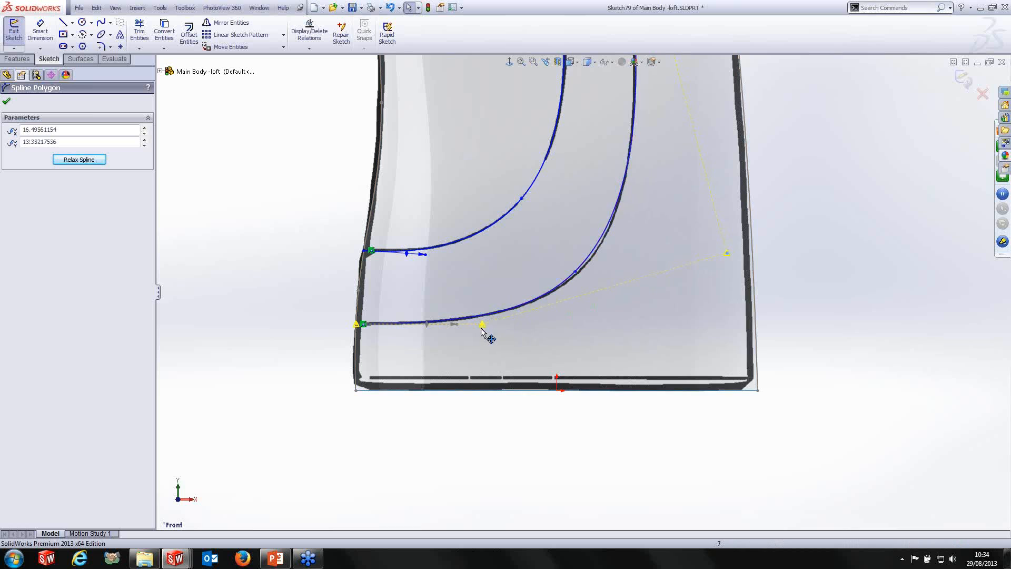
{"action": "scroll", "coordinate": [579, 293], "scroll_direction": "up", "scroll_amount": 4}
{"action": "scroll", "coordinate": [602, 276], "scroll_direction": "up", "scroll_amount": 3}
{"action": "scroll", "coordinate": [583, 194], "scroll_direction": "down", "scroll_amount": 3}
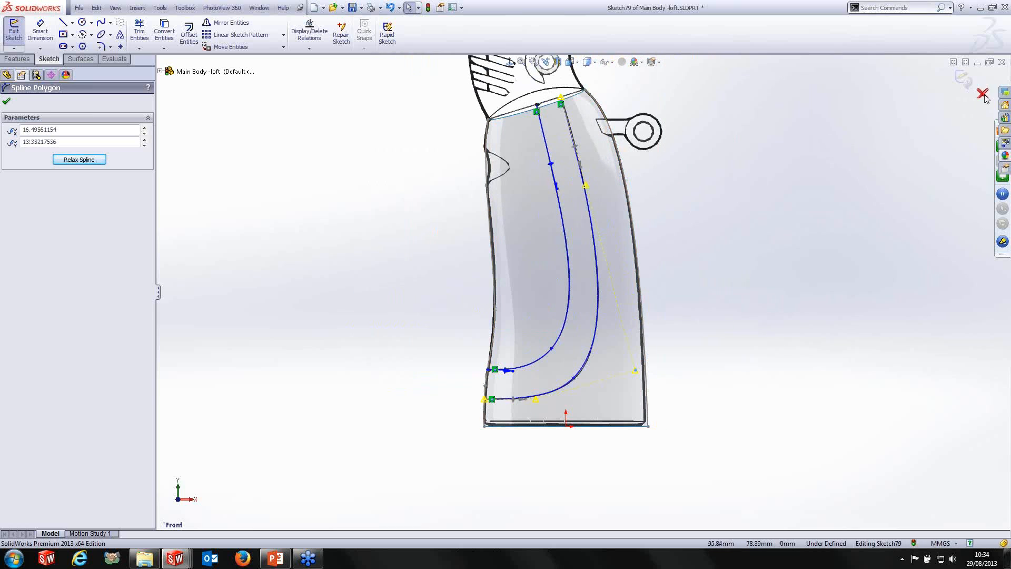
{"action": "left_click", "coordinate": [969, 81]}
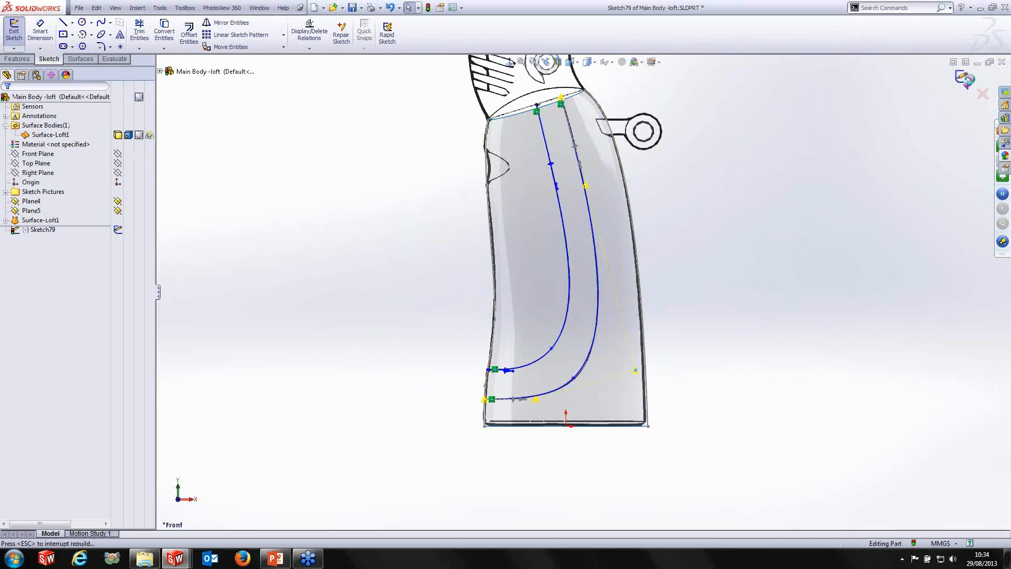
Trim the lofted surface with the two-curve sketch, removing the curved strip between the splines.
{"action": "scroll", "coordinate": [556, 194], "scroll_direction": "down", "scroll_amount": 2}
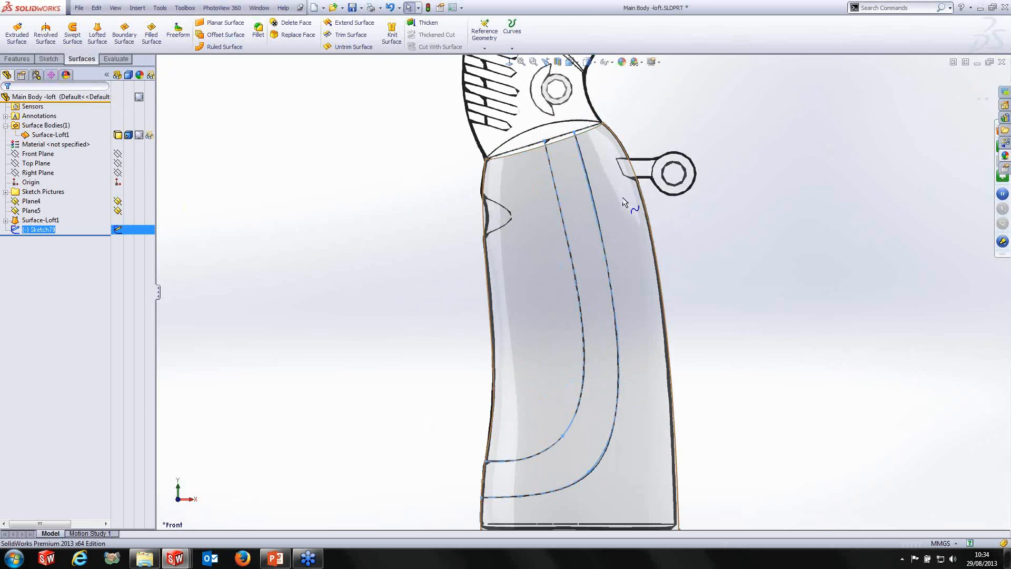
{"action": "left_click", "coordinate": [344, 35]}
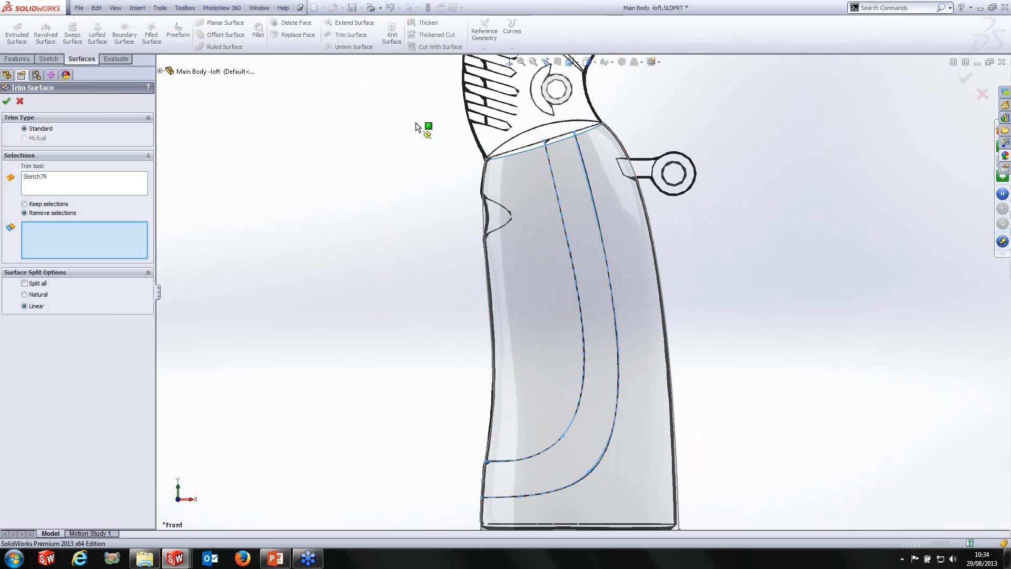
{"action": "left_click", "coordinate": [571, 216]}
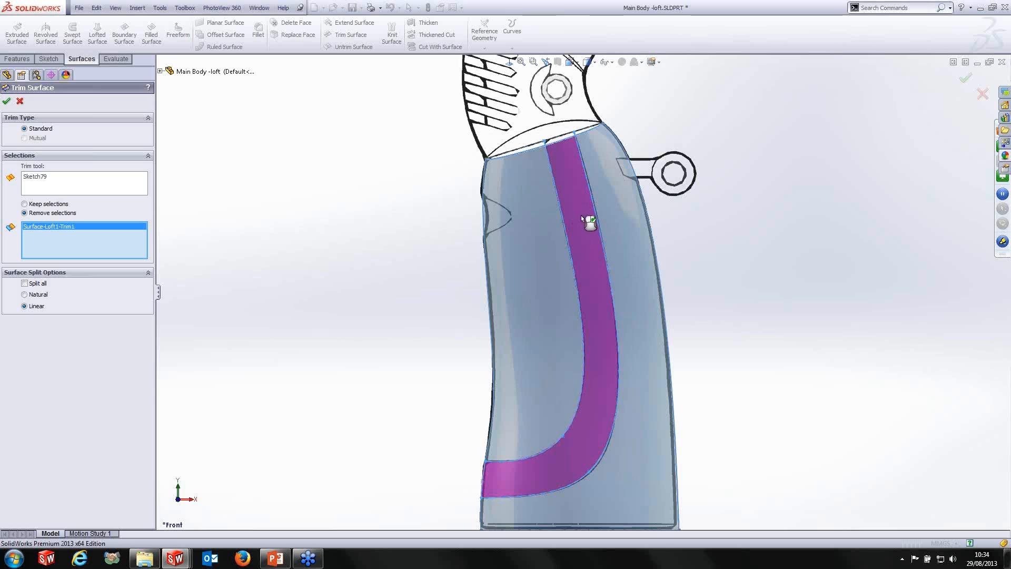
{"action": "left_click", "coordinate": [6, 102]}
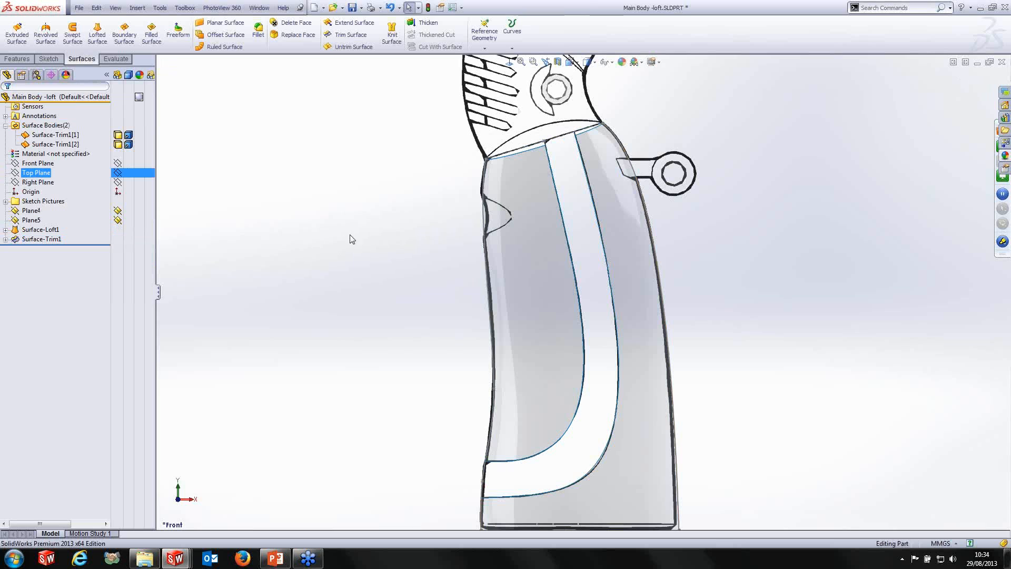
Turn off transparency for both trimmed surface bodies.
{"action": "left_click", "coordinate": [150, 136]}
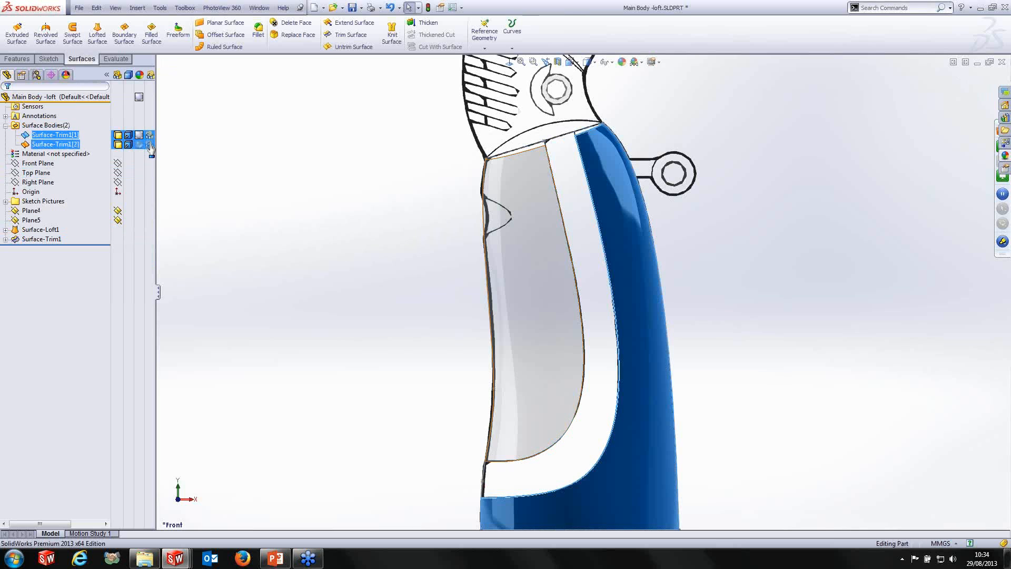
{"action": "left_click", "coordinate": [150, 143]}
{"action": "left_click", "coordinate": [151, 137]}
{"action": "left_click", "coordinate": [151, 144]}
{"action": "left_click", "coordinate": [351, 198]}
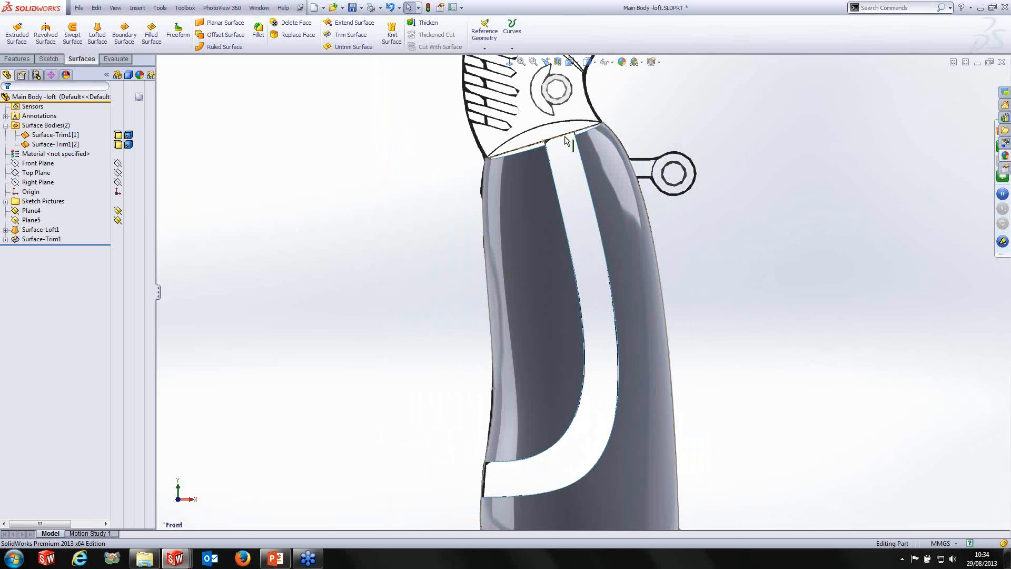
Sketch a four-point spline on the Front Plane across the front-edge gap, joining the corners of the lower and upper trimmed surfaces.
{"action": "scroll", "coordinate": [482, 490], "scroll_direction": "down", "scroll_amount": 5}
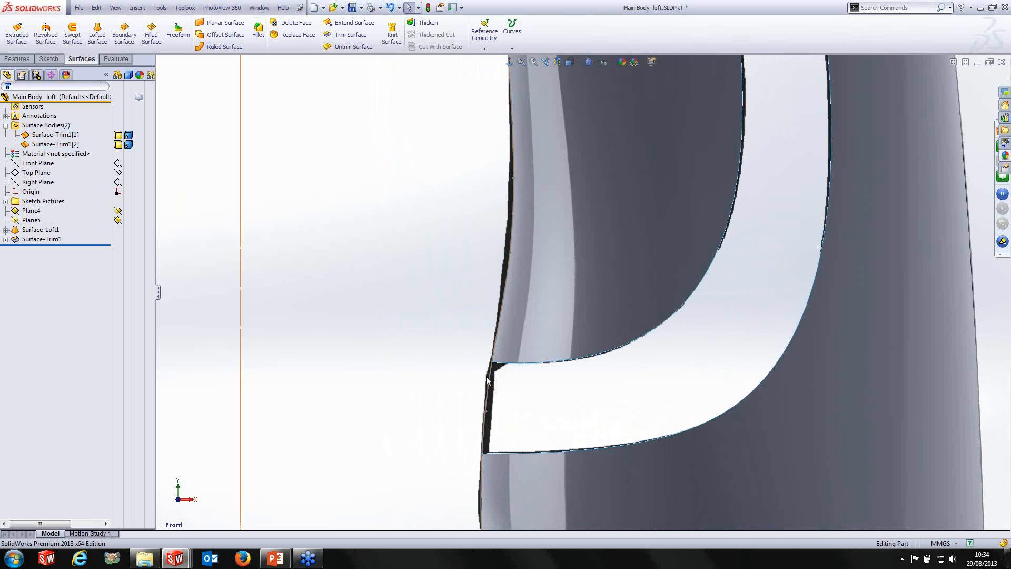
{"action": "left_click", "coordinate": [524, 360]}
{"action": "left_click", "coordinate": [529, 346]}
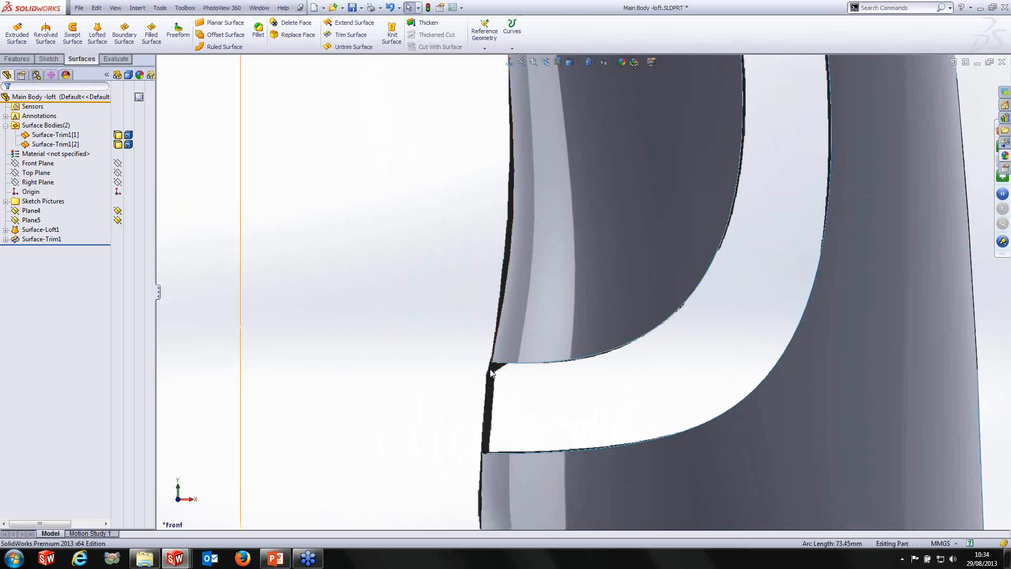
{"action": "left_click", "coordinate": [425, 385]}
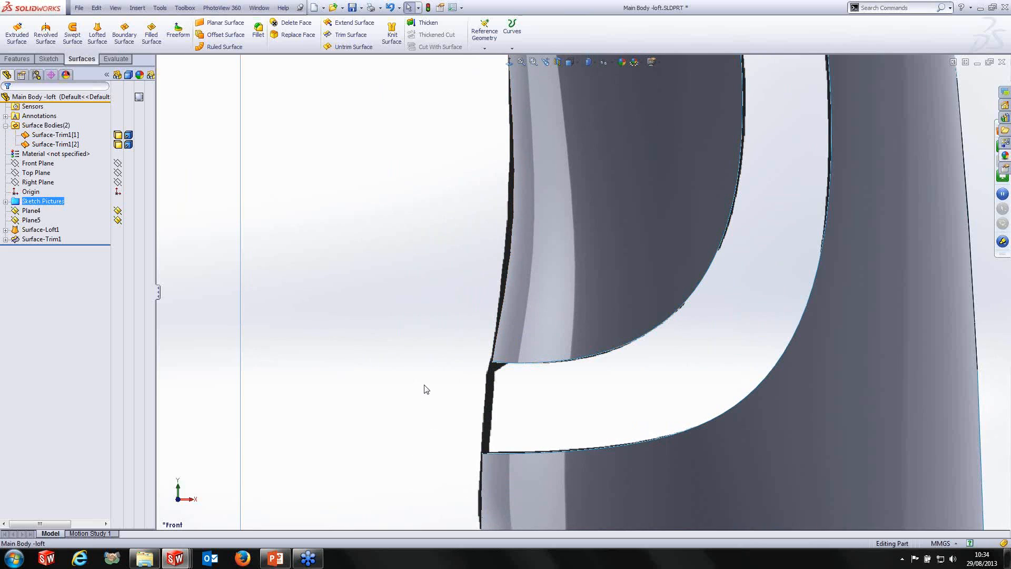
{"action": "left_click", "coordinate": [36, 163]}
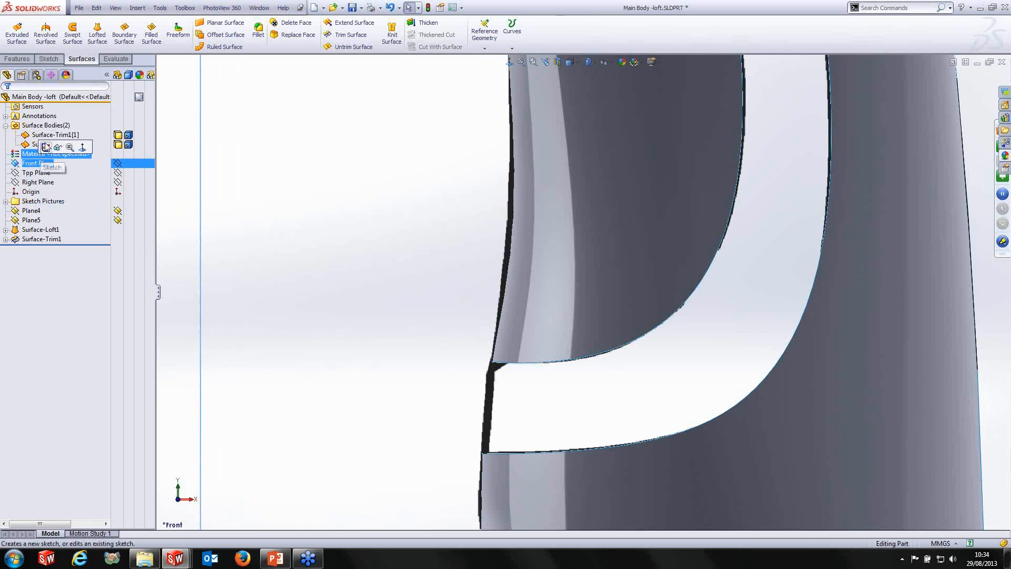
{"action": "left_click", "coordinate": [46, 148]}
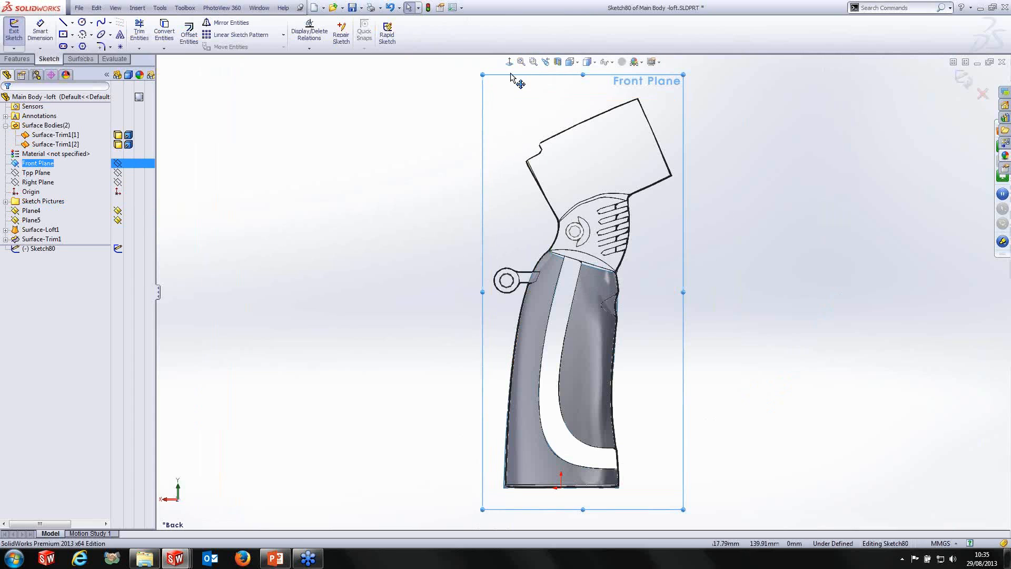
{"action": "scroll", "coordinate": [552, 457], "scroll_direction": "down", "scroll_amount": 10}
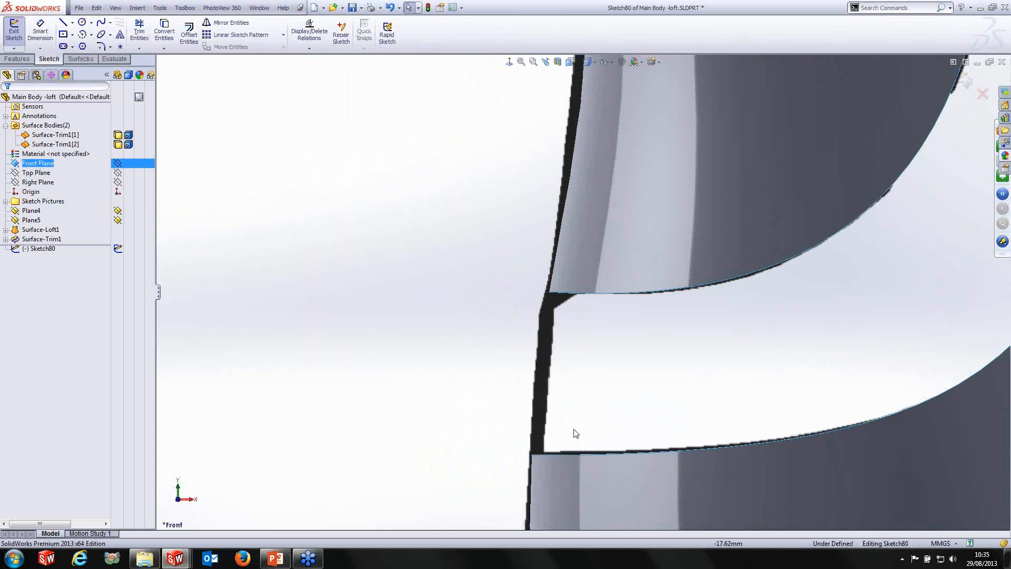
{"action": "scroll", "coordinate": [558, 364], "scroll_direction": "down", "scroll_amount": 1}
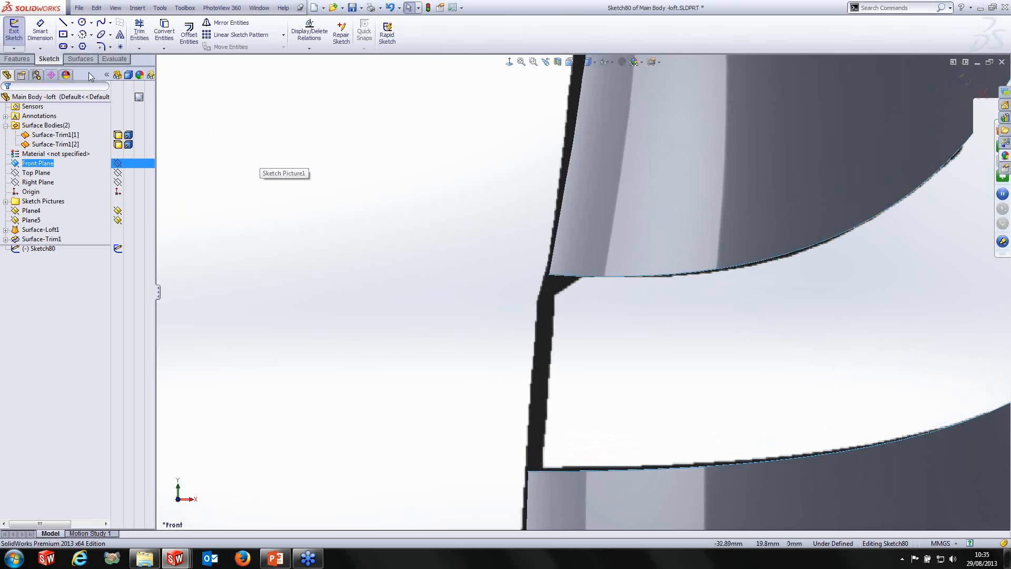
{"action": "left_click", "coordinate": [528, 471]}
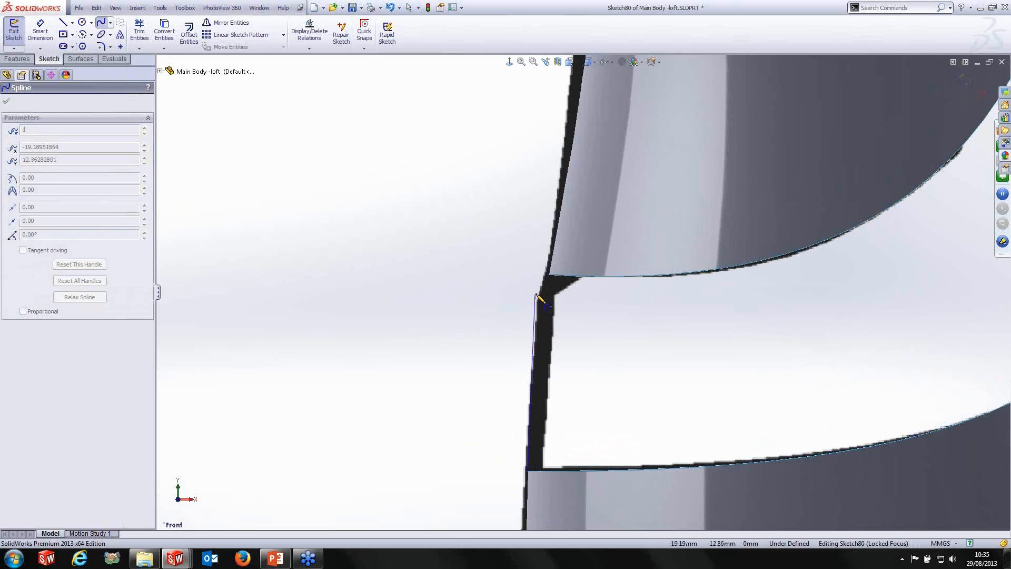
{"action": "left_click", "coordinate": [538, 291]}
{"action": "scroll", "coordinate": [542, 291], "scroll_direction": "down", "scroll_amount": 3}
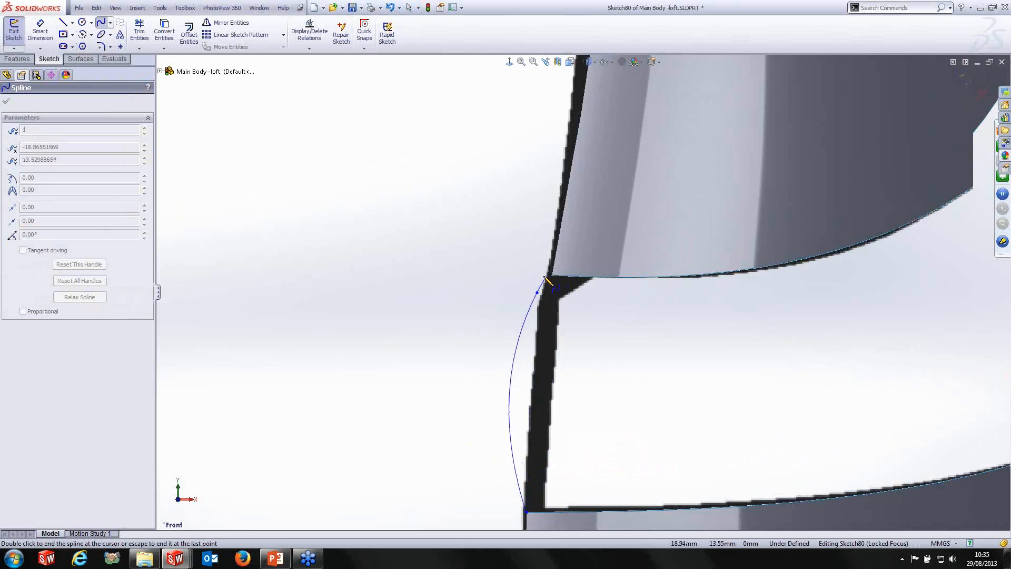
{"action": "scroll", "coordinate": [547, 287], "scroll_direction": "down", "scroll_amount": 2}
{"action": "left_click", "coordinate": [544, 285]}
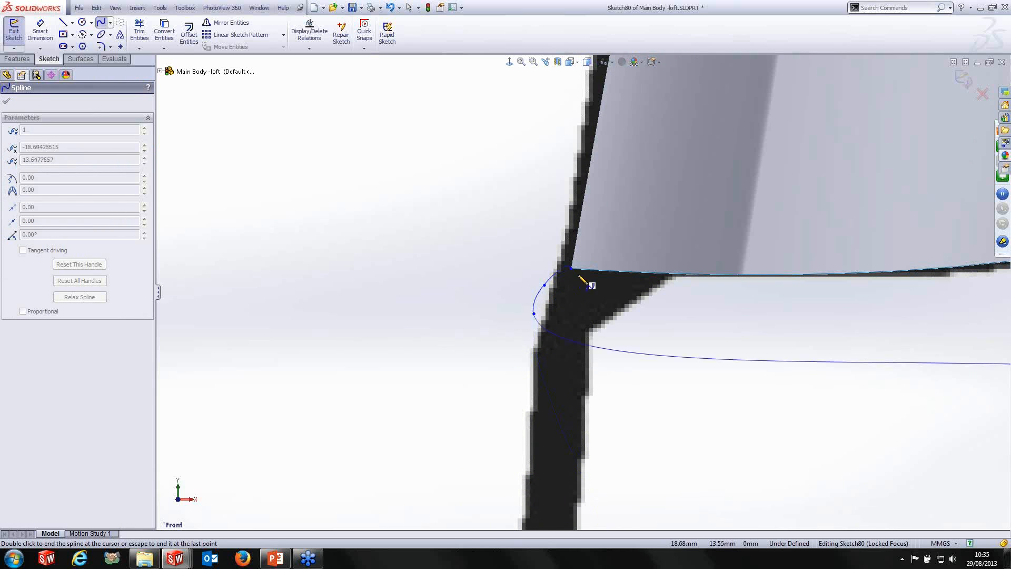
{"action": "double_click", "coordinate": [573, 270]}
{"action": "scroll", "coordinate": [619, 452], "scroll_direction": "up", "scroll_amount": 1}
{"action": "scroll", "coordinate": [618, 452], "scroll_direction": "up", "scroll_amount": 3}
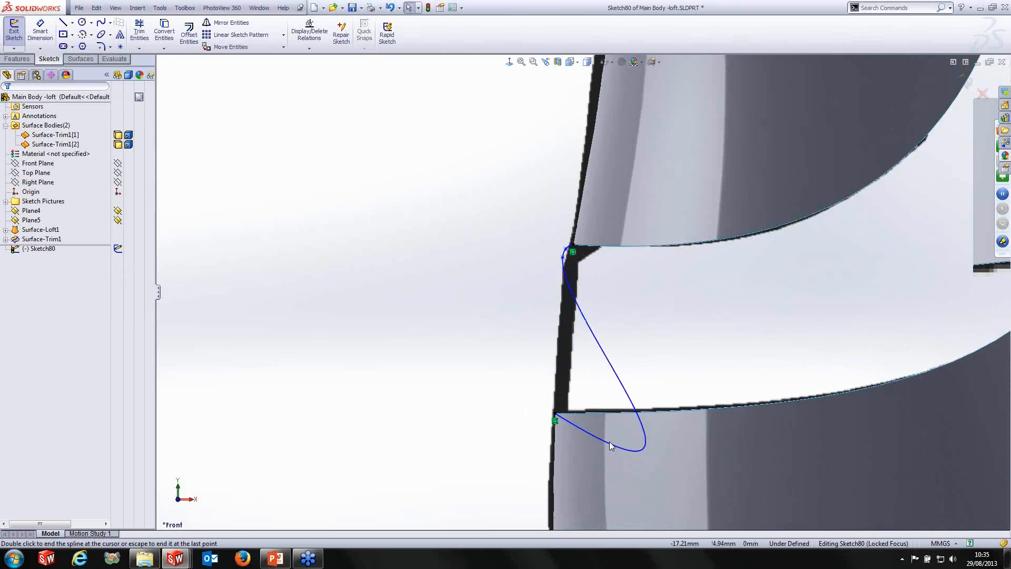
Turn the spline's lower end tangent upward along the picture line and shift its lower interior point onto that line.
{"action": "left_click", "coordinate": [649, 406]}
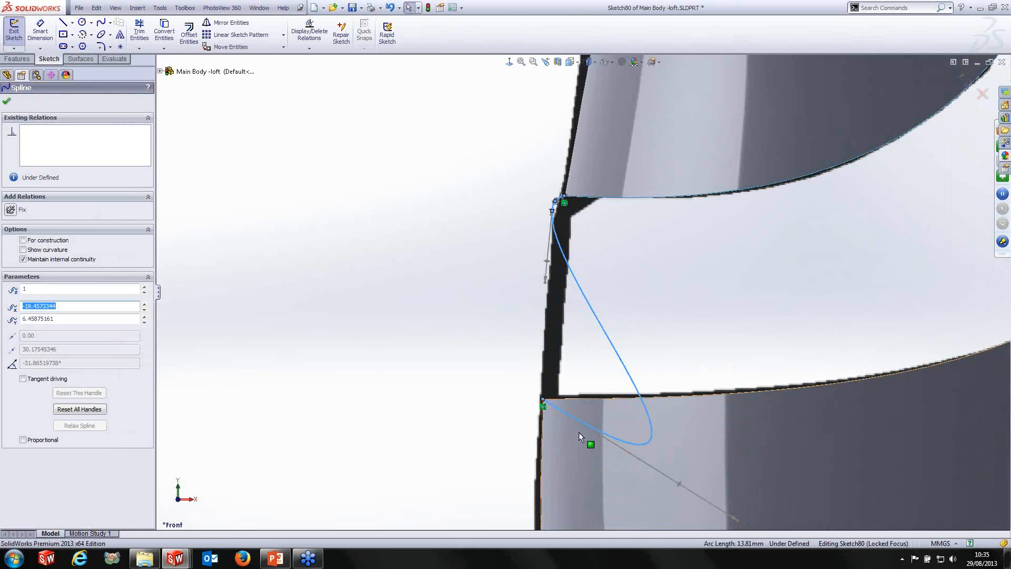
{"action": "mouse_move", "coordinate": [744, 528]}
{"action": "left_mouse_down"}
{"action": "mouse_move", "coordinate": [576, 300]}
{"action": "mouse_move", "coordinate": [558, 323]}
{"action": "mouse_move", "coordinate": [542, 324]}
{"action": "mouse_move", "coordinate": [548, 330]}
{"action": "left_mouse_up"}
{"action": "scroll", "coordinate": [556, 233], "scroll_direction": "down", "scroll_amount": 5}
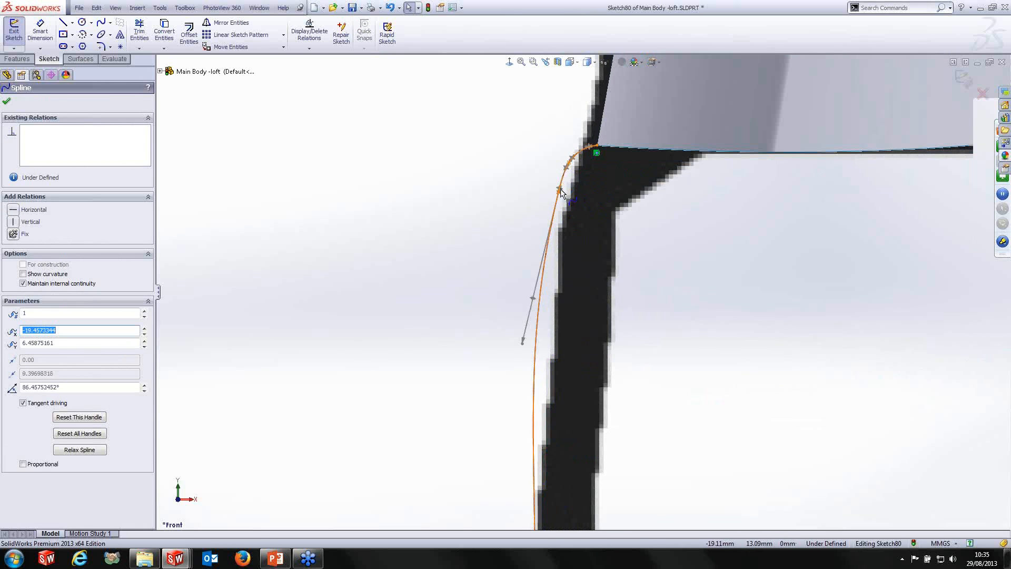
{"action": "scroll", "coordinate": [555, 449], "scroll_direction": "up", "scroll_amount": 1}
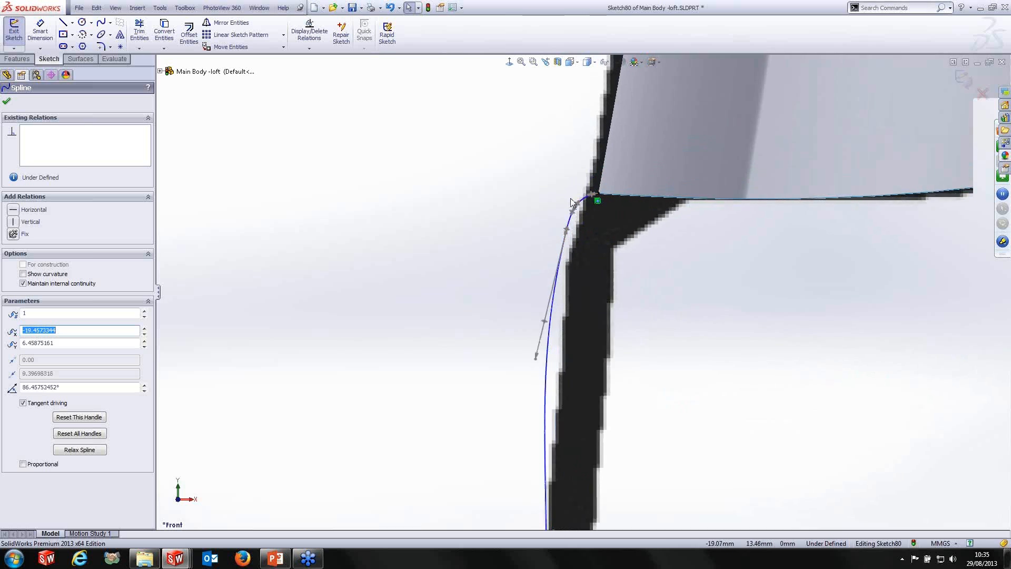
{"action": "scroll", "coordinate": [571, 202], "scroll_direction": "down", "scroll_amount": 2}
{"action": "left_click_drag", "start_coordinate": [568, 282], "coordinate": [574, 286]}
Move the spline's upper interior point slightly up toward the corner of the picture outline and exit the sketch.
{"action": "left_click", "coordinate": [583, 240]}
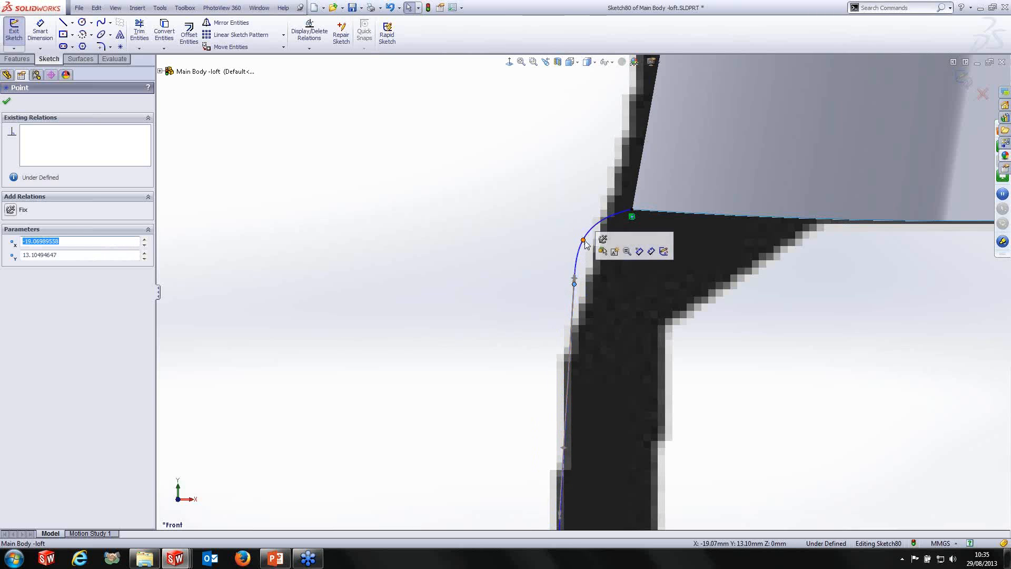
{"action": "left_click_drag", "start_coordinate": [584, 241], "coordinate": [586, 232]}
{"action": "scroll", "coordinate": [586, 352], "scroll_direction": "up", "scroll_amount": 5}
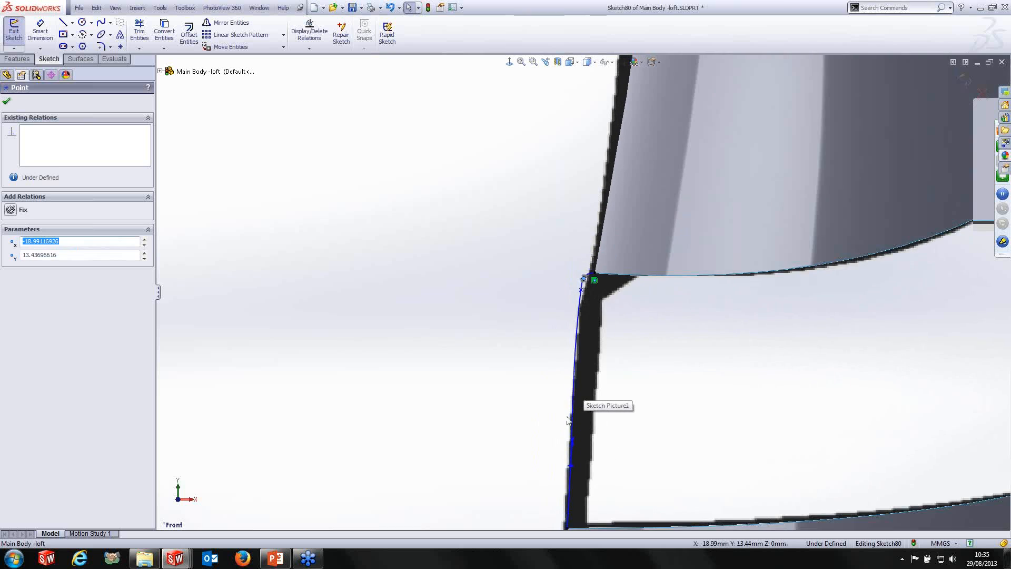
{"action": "scroll", "coordinate": [595, 378], "scroll_direction": "down", "scroll_amount": 3}
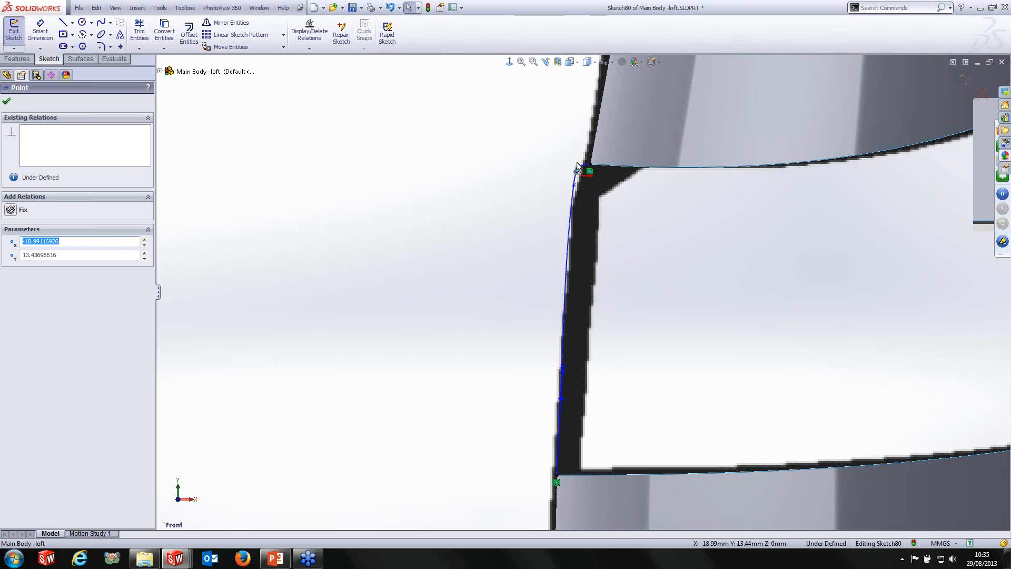
{"action": "scroll", "coordinate": [576, 163], "scroll_direction": "down", "scroll_amount": 2}
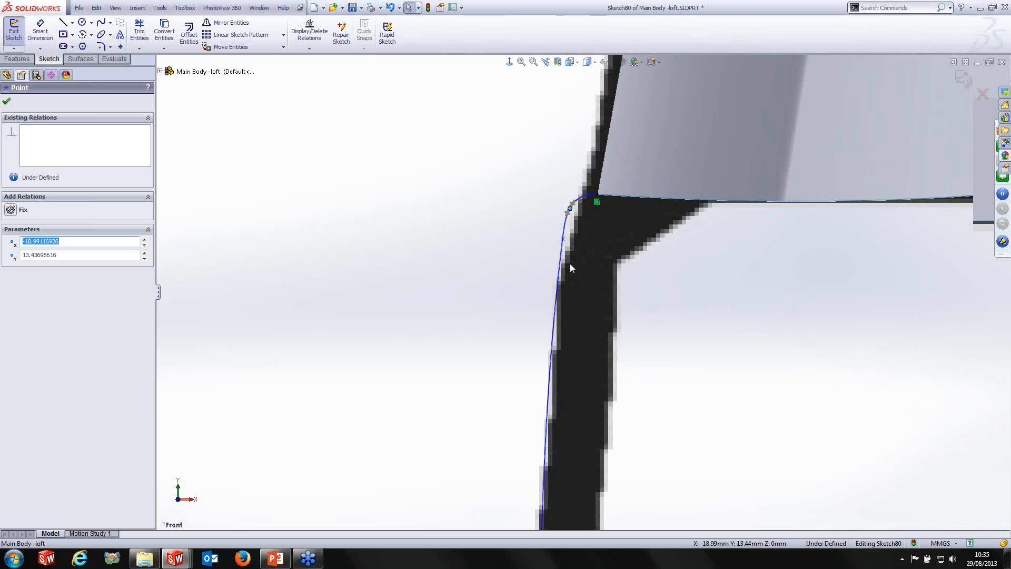
{"action": "scroll", "coordinate": [575, 404], "scroll_direction": "up", "scroll_amount": 2}
{"action": "scroll", "coordinate": [571, 450], "scroll_direction": "up", "scroll_amount": 1}
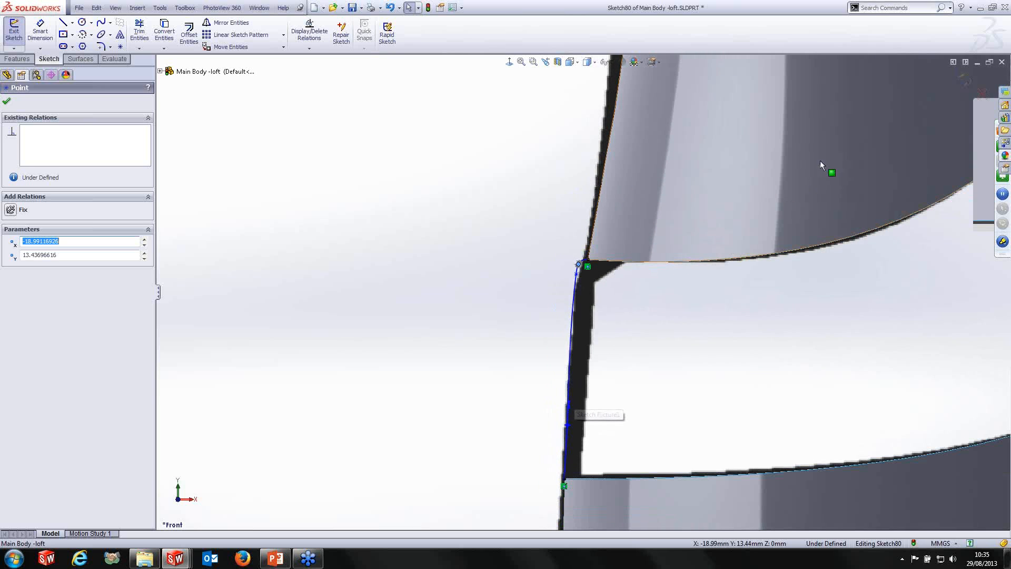
{"action": "left_click", "coordinate": [961, 84]}
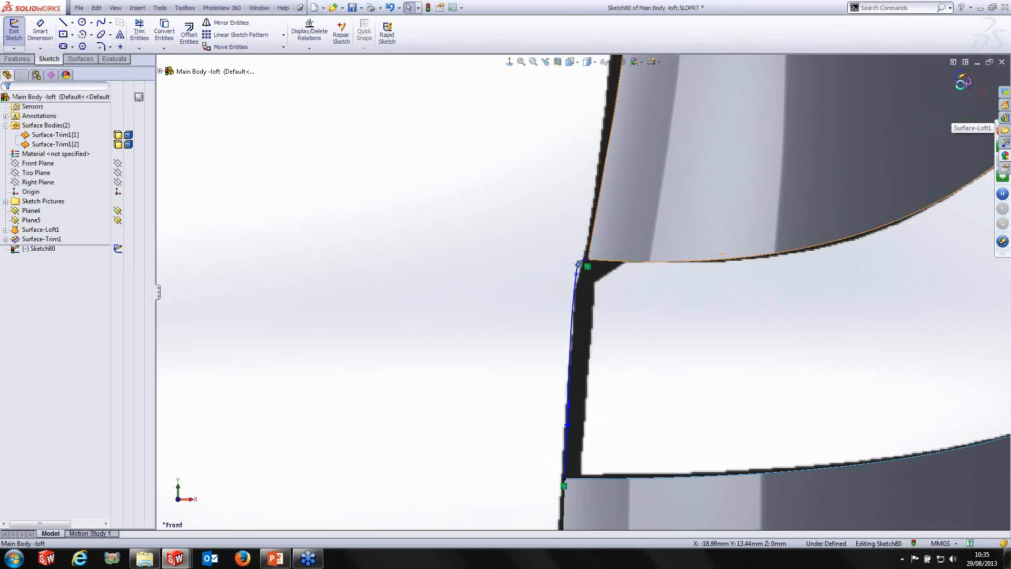
Sketch a two-point spline on Plane5 across the gap at the handle's upper end, joining the corners of the two trimmed surfaces.
{"action": "scroll", "coordinate": [605, 293], "scroll_direction": "up", "scroll_amount": 3}
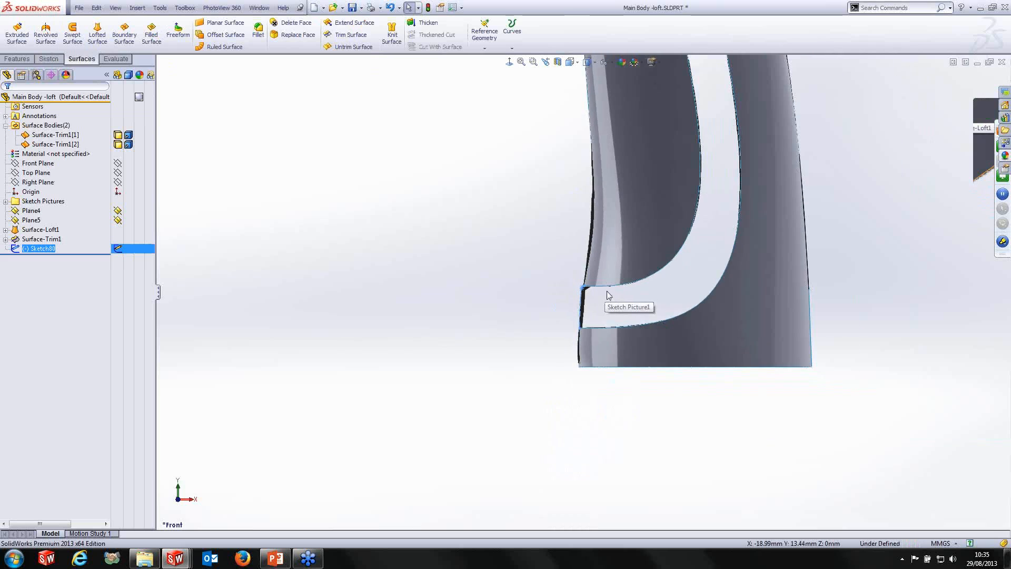
{"action": "middle_click_drag", "start_coordinate": [605, 294], "coordinate": [636, 321]}
{"action": "scroll", "coordinate": [636, 321], "scroll_direction": "up", "scroll_amount": 4}
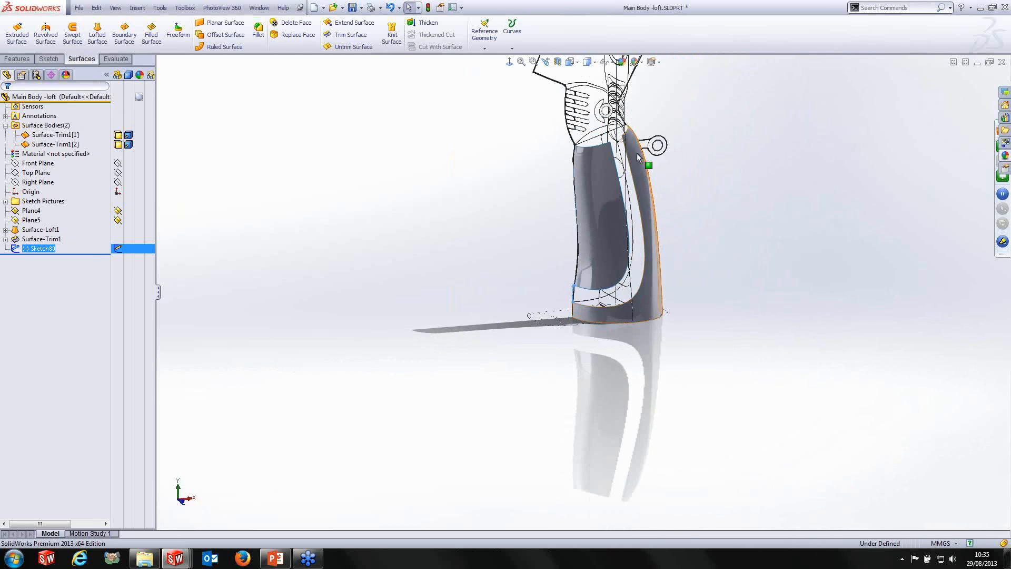
{"action": "scroll", "coordinate": [643, 163], "scroll_direction": "down", "scroll_amount": 10}
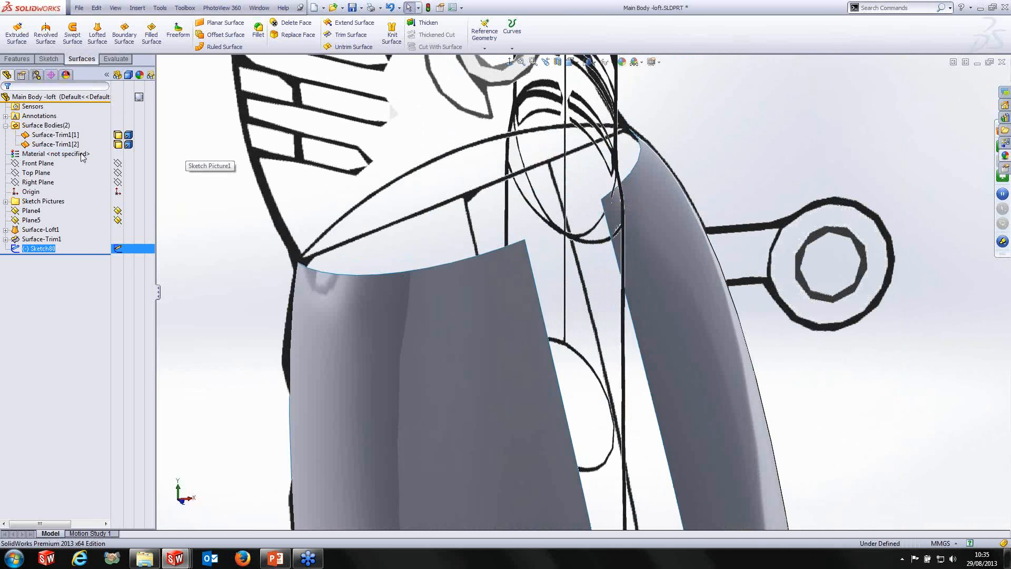
{"action": "left_click", "coordinate": [32, 220], "text": "ctrl"}
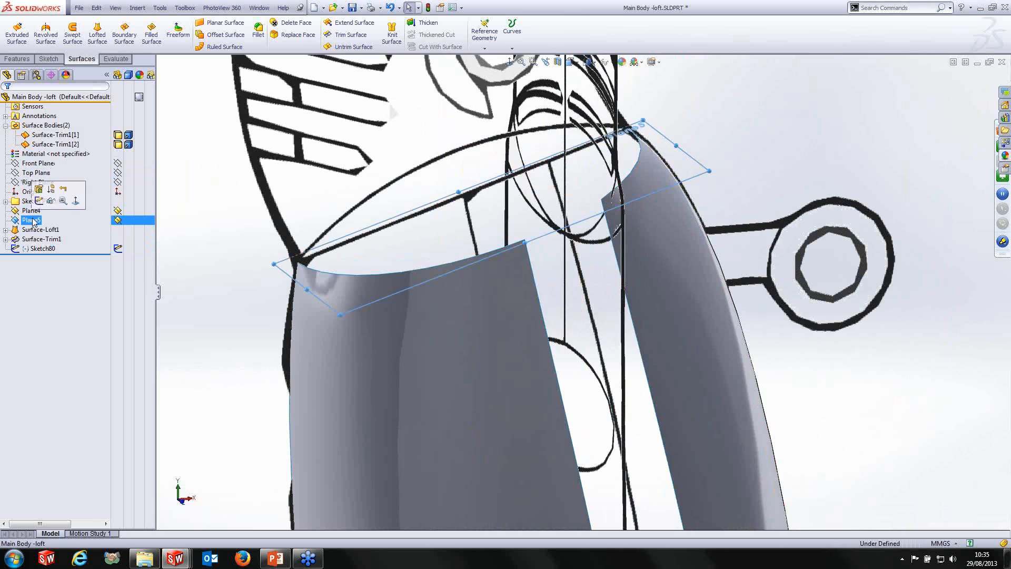
{"action": "left_click", "coordinate": [43, 205]}
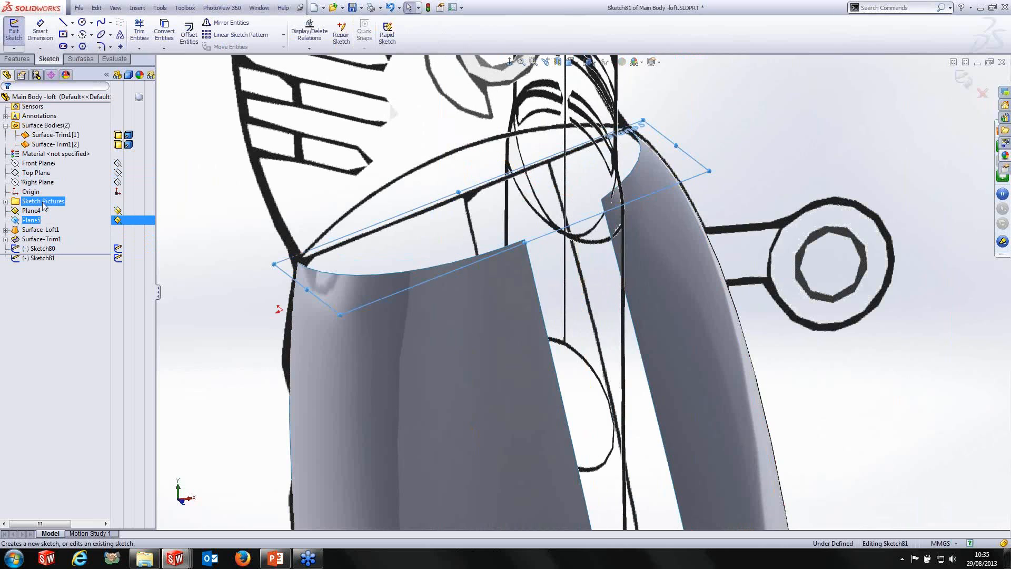
{"action": "left_click", "coordinate": [101, 23]}
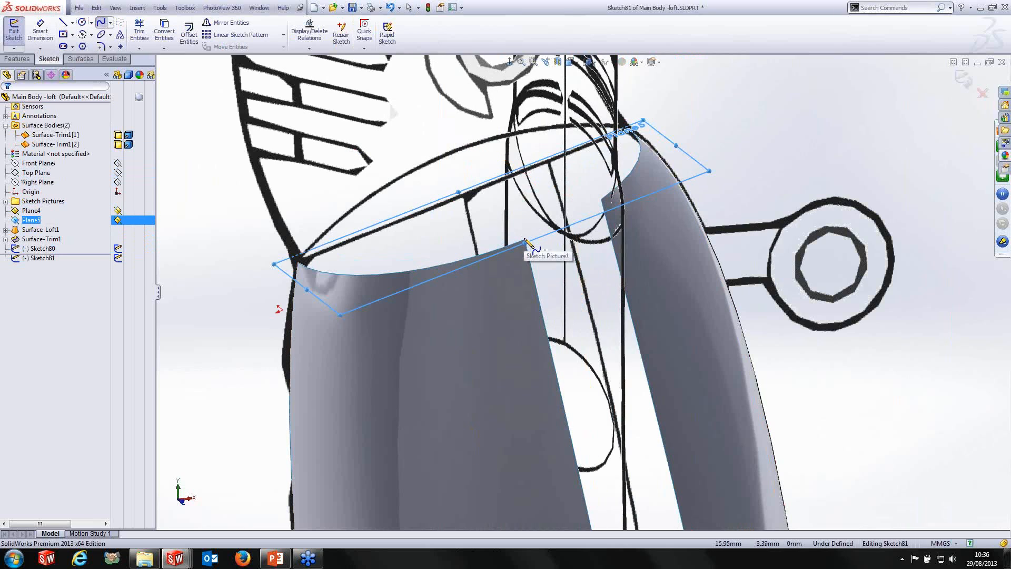
{"action": "scroll", "coordinate": [539, 246], "scroll_direction": "down", "scroll_amount": 4}
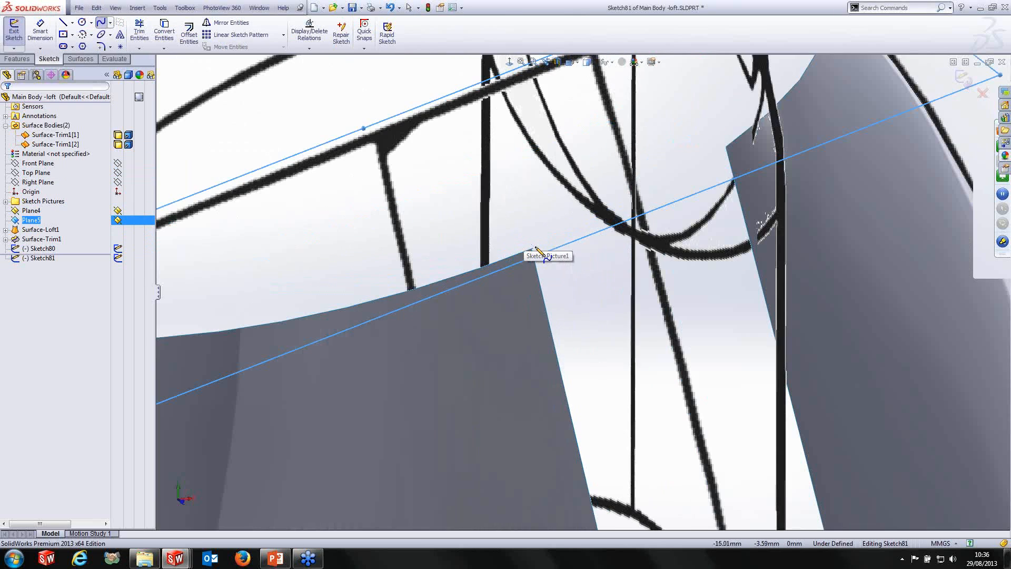
{"action": "left_click", "coordinate": [728, 145]}
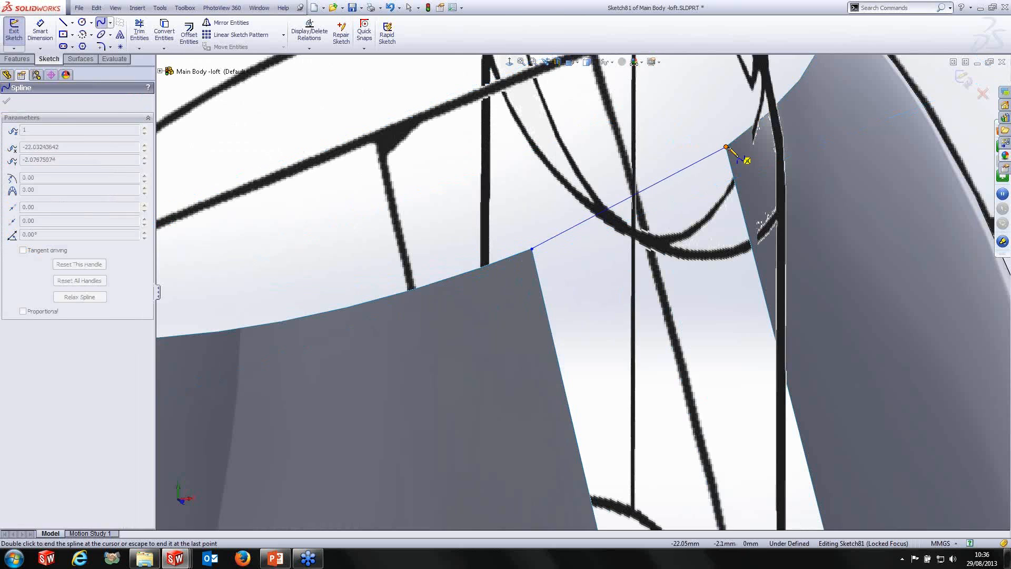
{"action": "double_click", "coordinate": [727, 148]}
Make the spline tangent to the upper edges of both trimmed surfaces and exit the sketch.
{"action": "left_click", "coordinate": [734, 141], "text": "ctrl"}
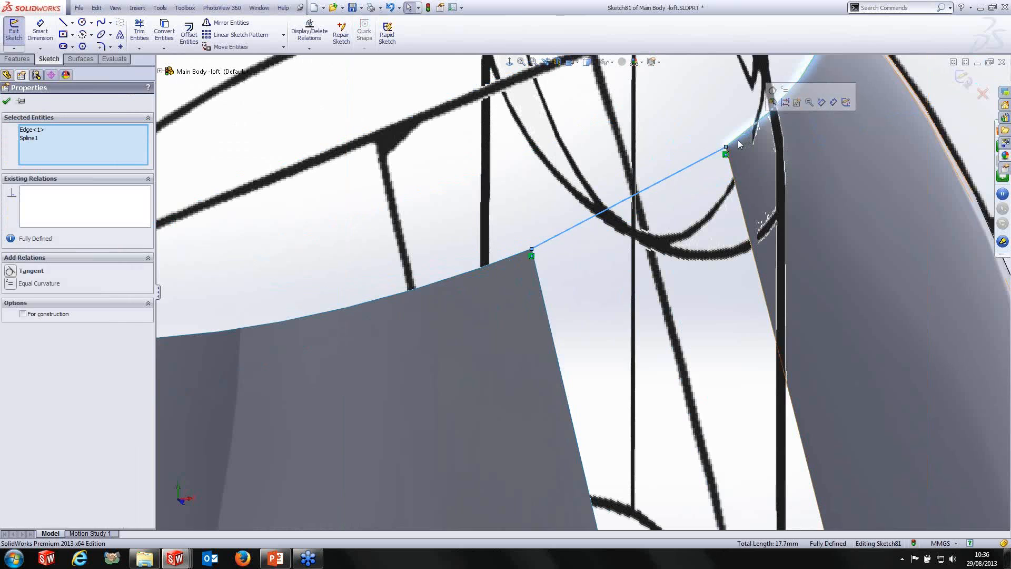
{"action": "left_click", "coordinate": [773, 91]}
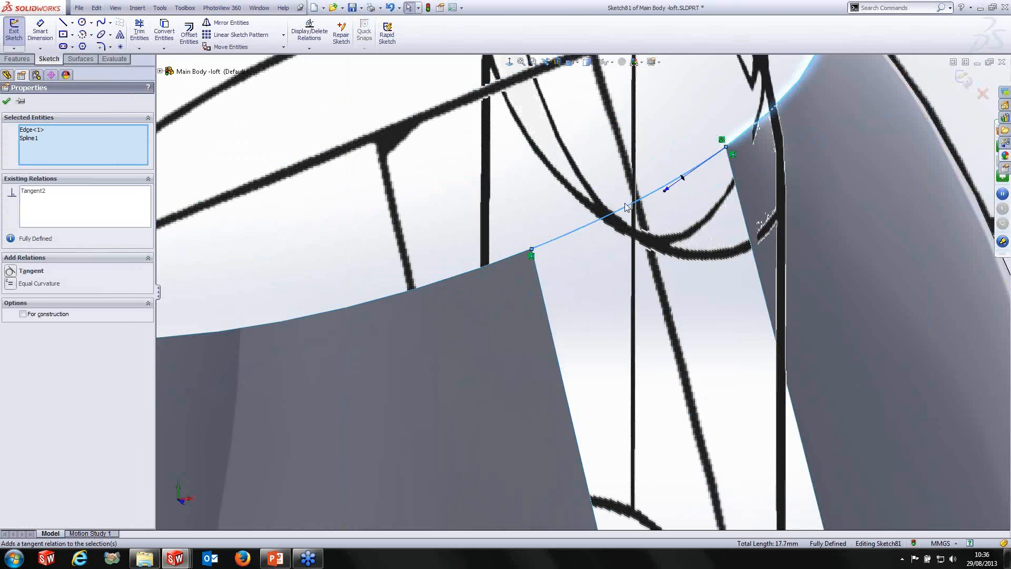
{"action": "left_click", "coordinate": [509, 261]}
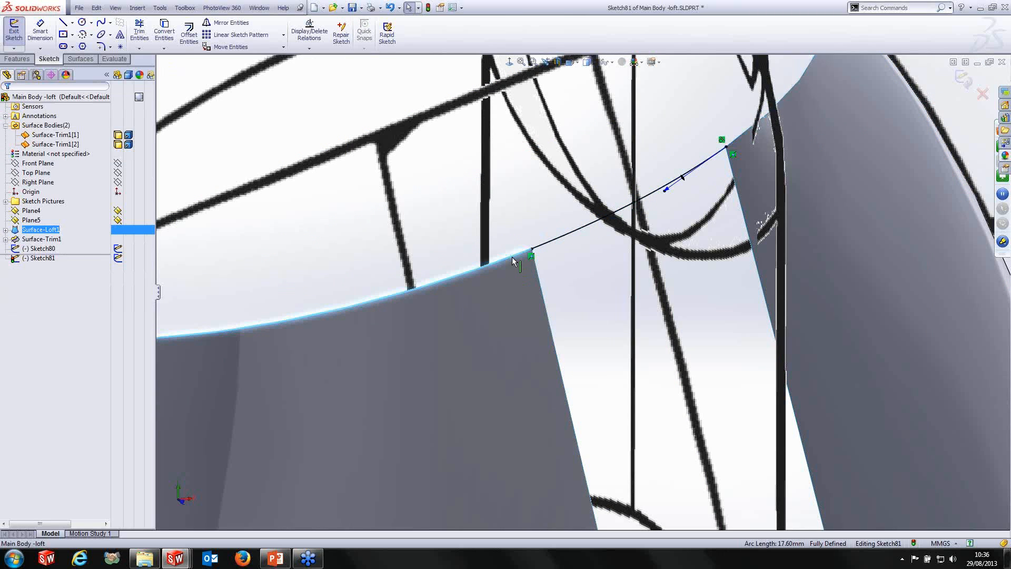
{"action": "left_click", "coordinate": [562, 241], "text": "ctrl"}
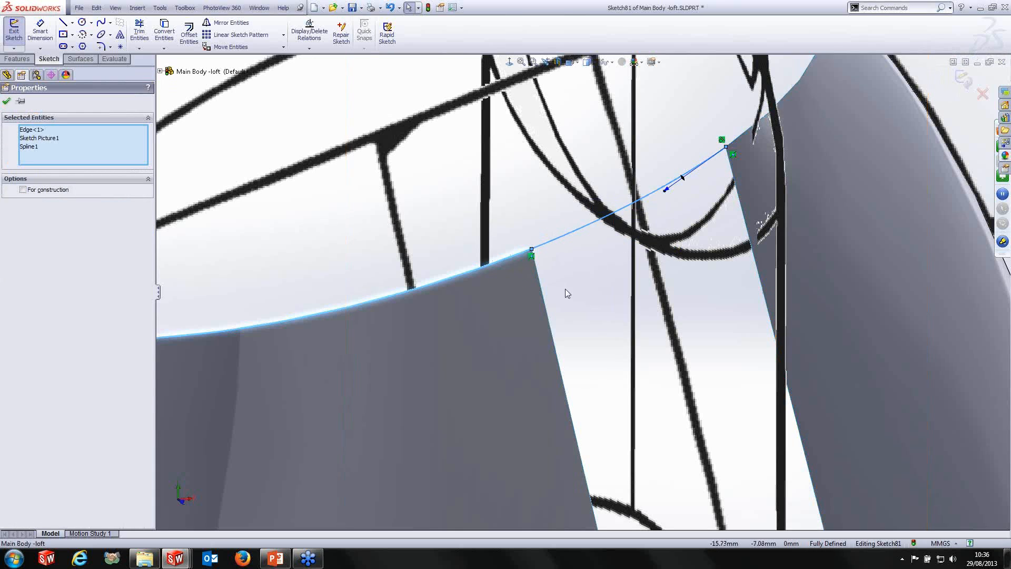
{"action": "key", "text": "Escape"}
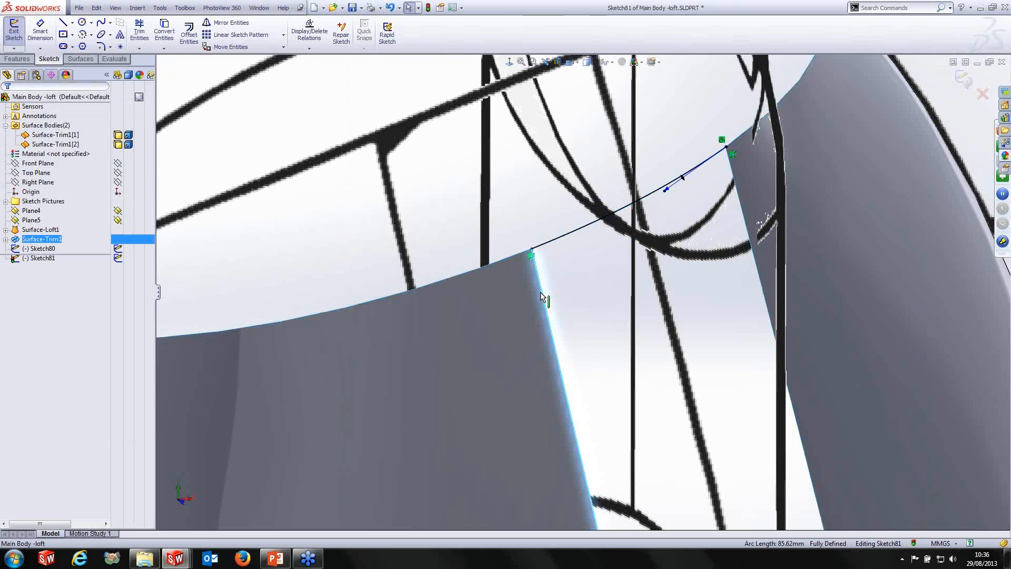
{"action": "left_click", "coordinate": [512, 258]}
{"action": "left_click", "coordinate": [540, 244], "text": "ctrl"}
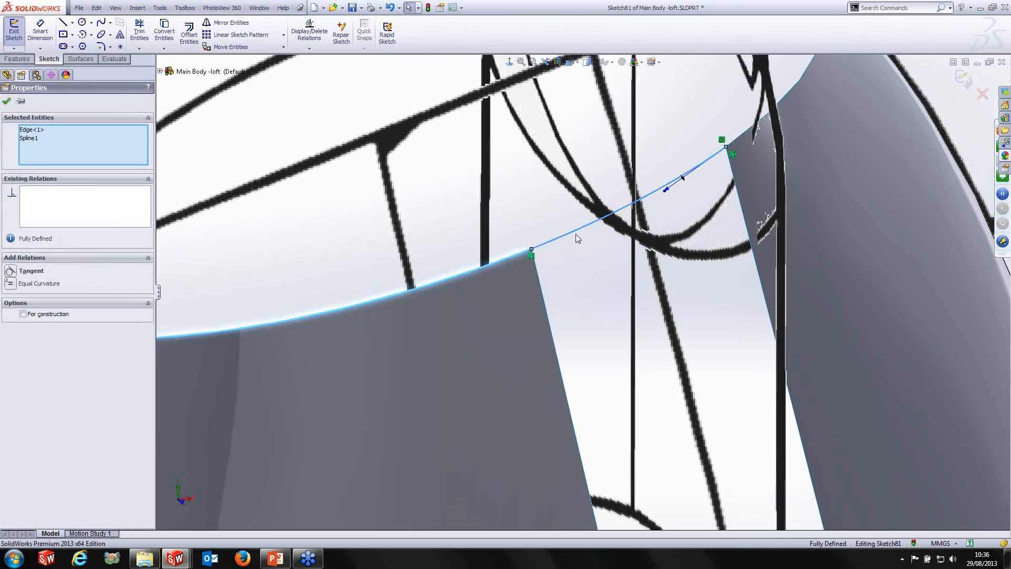
{"action": "left_click", "coordinate": [571, 200]}
{"action": "middle_click_drag", "start_coordinate": [600, 270], "coordinate": [621, 287]}
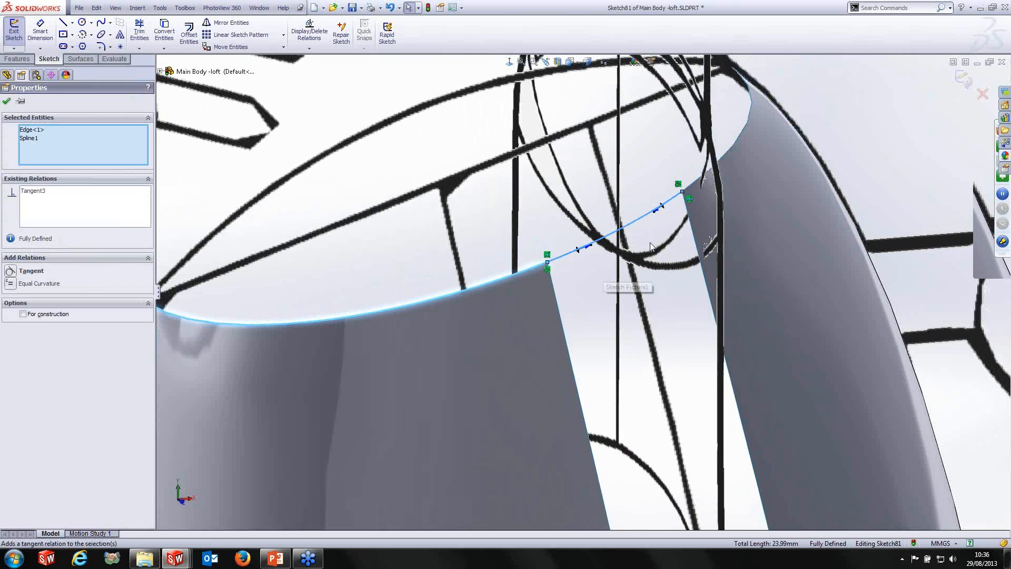
{"action": "left_click", "coordinate": [958, 78]}
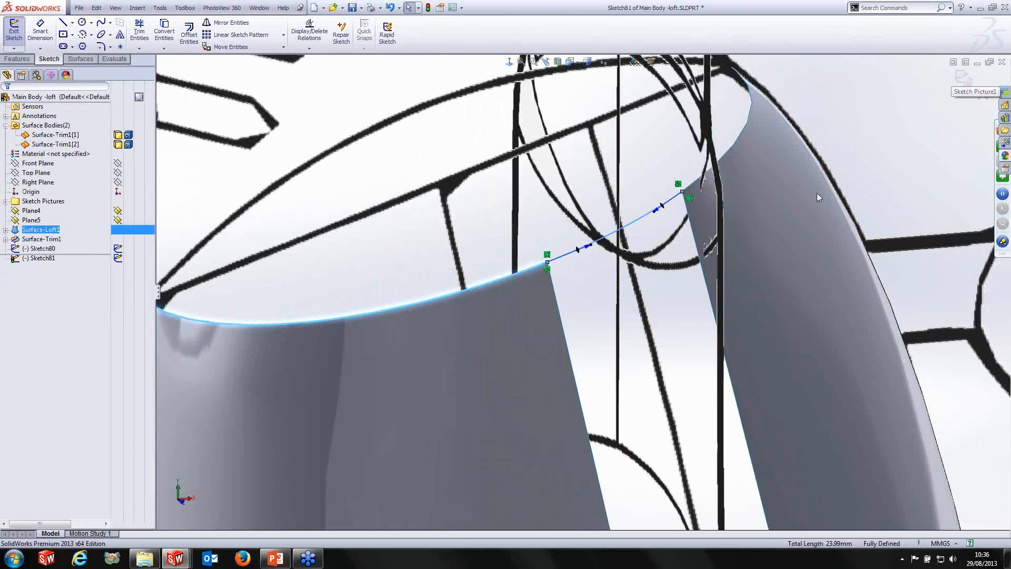
Suppress the Sketch Pictures folder.
{"action": "scroll", "coordinate": [584, 440], "scroll_direction": "down", "scroll_amount": 3}
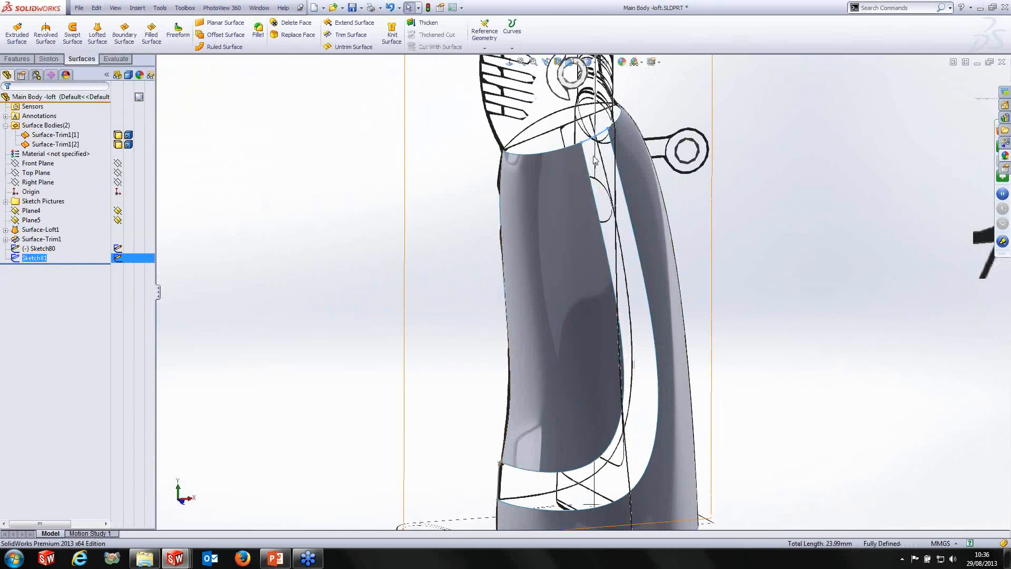
{"action": "left_click", "coordinate": [126, 127]}
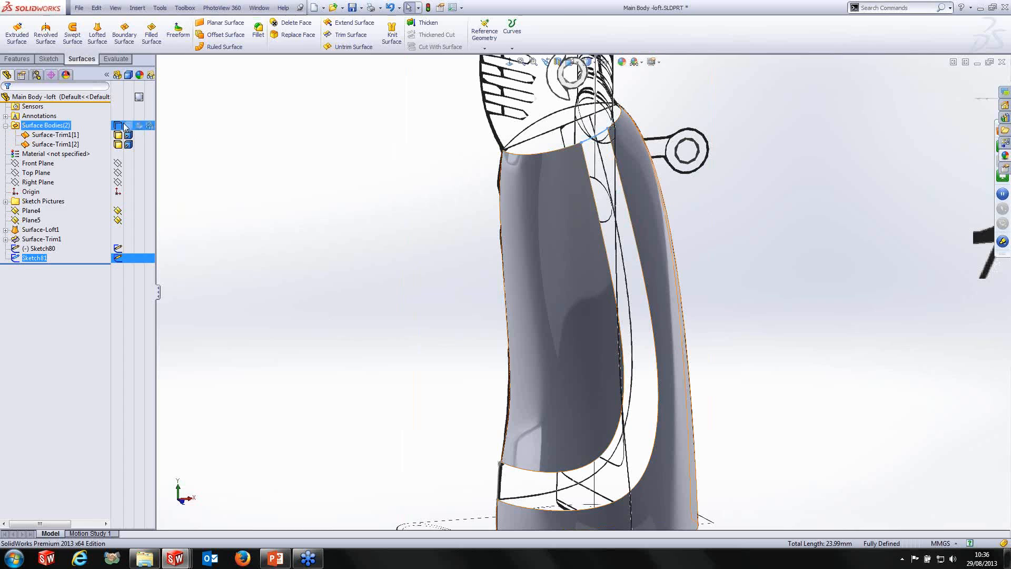
{"action": "left_click", "coordinate": [47, 202]}
{"action": "right_click", "coordinate": [47, 202]}
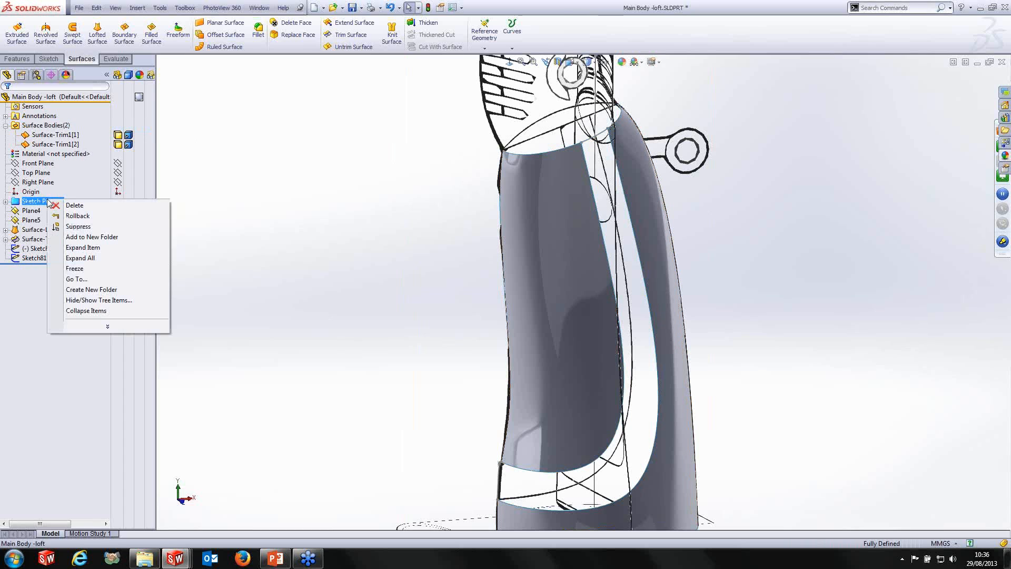
{"action": "left_click", "coordinate": [68, 227]}
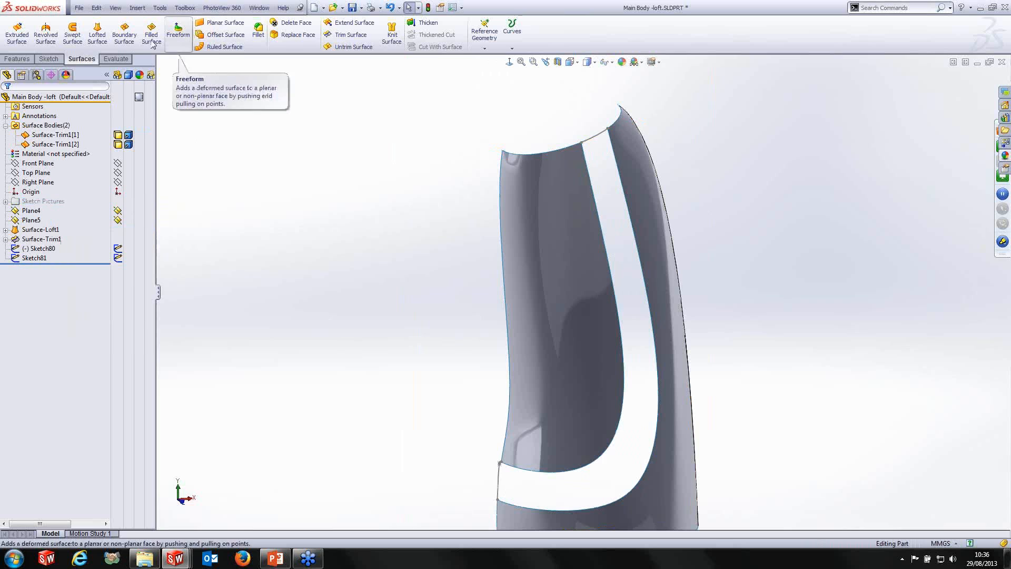
Fill the strip with a Boundary Surface, using the two spline sketches as Direction 1 and both trimmed edges as Direction 2.
{"action": "left_click", "coordinate": [124, 34]}
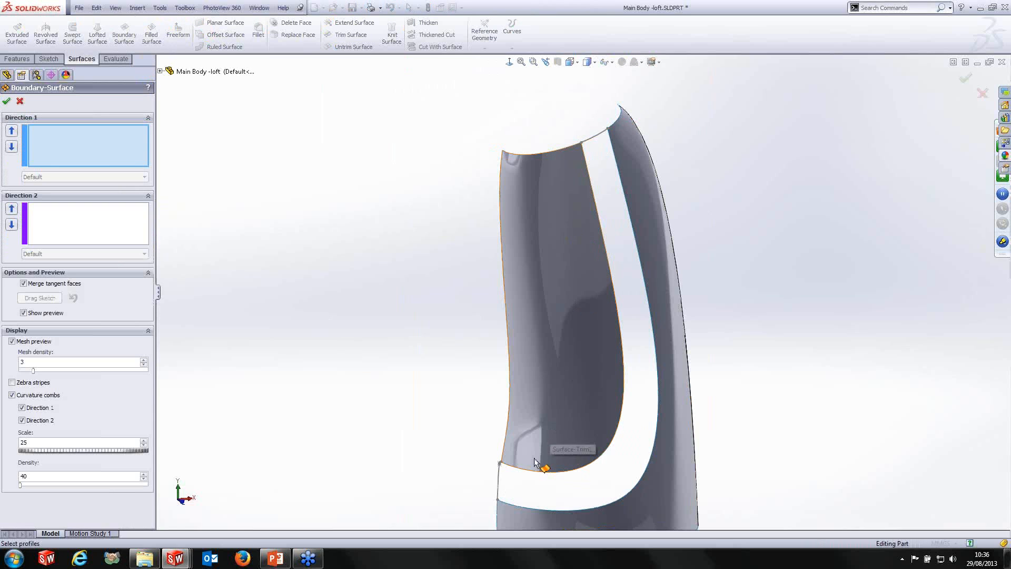
{"action": "left_click", "coordinate": [500, 482]}
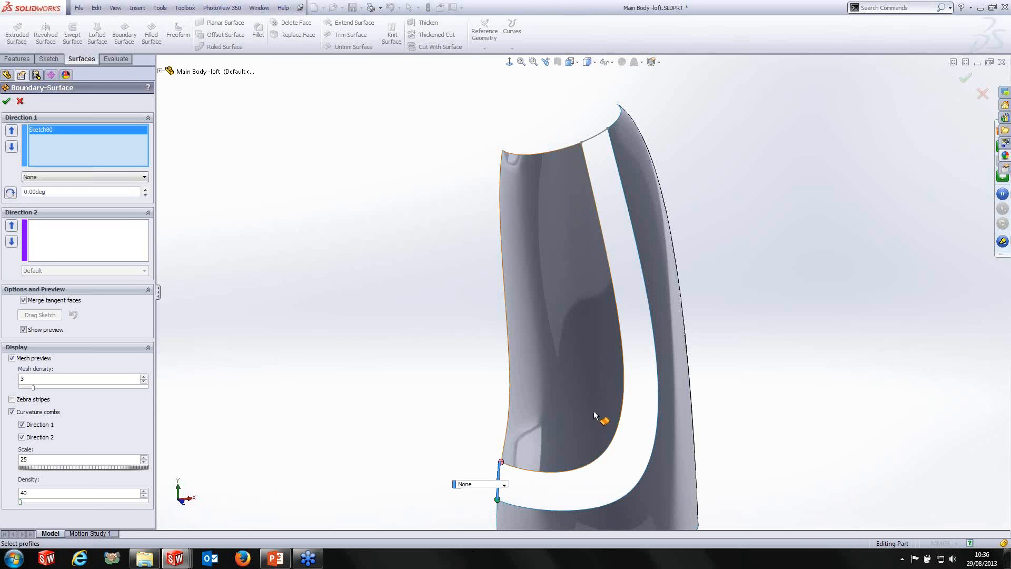
{"action": "left_click", "coordinate": [601, 133]}
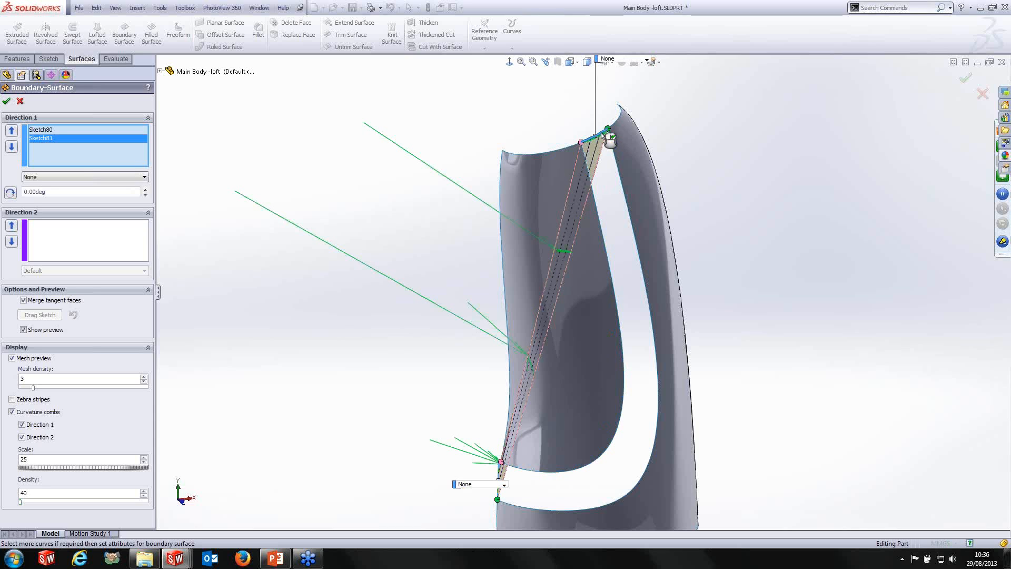
{"action": "left_click", "coordinate": [75, 238]}
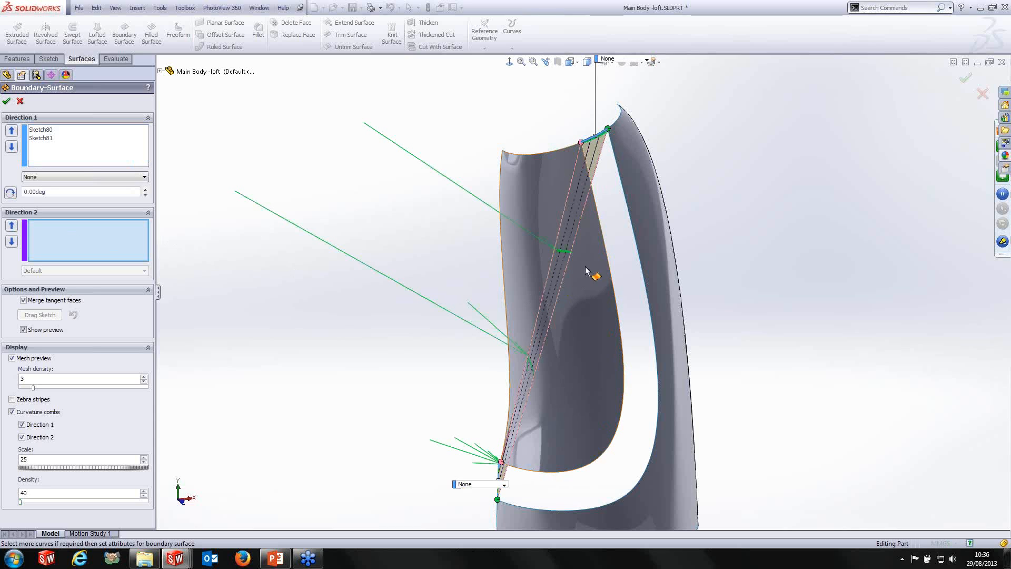
{"action": "left_click", "coordinate": [607, 279]}
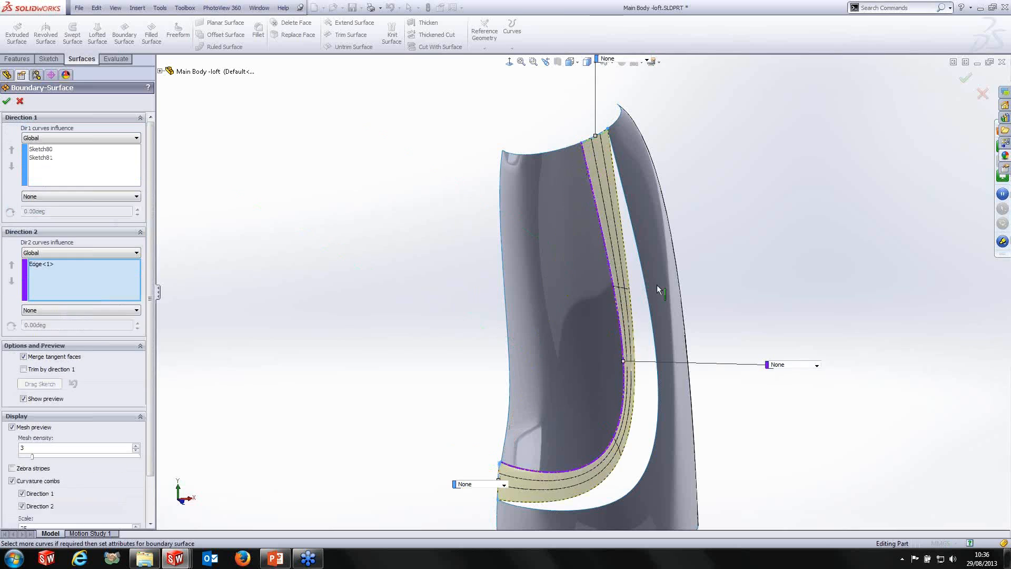
{"action": "left_click", "coordinate": [647, 285]}
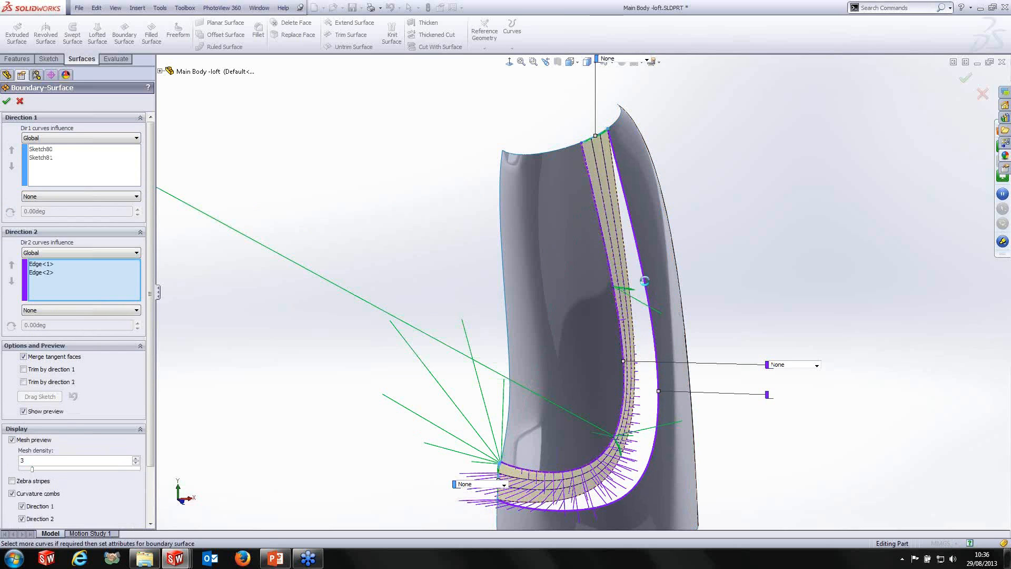
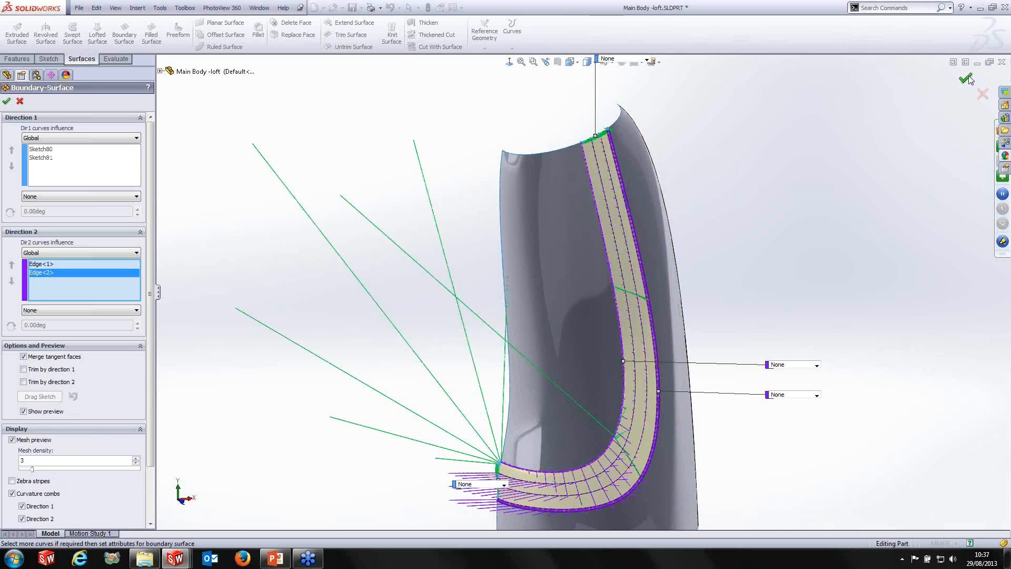
{"action": "left_click", "coordinate": [968, 78]}
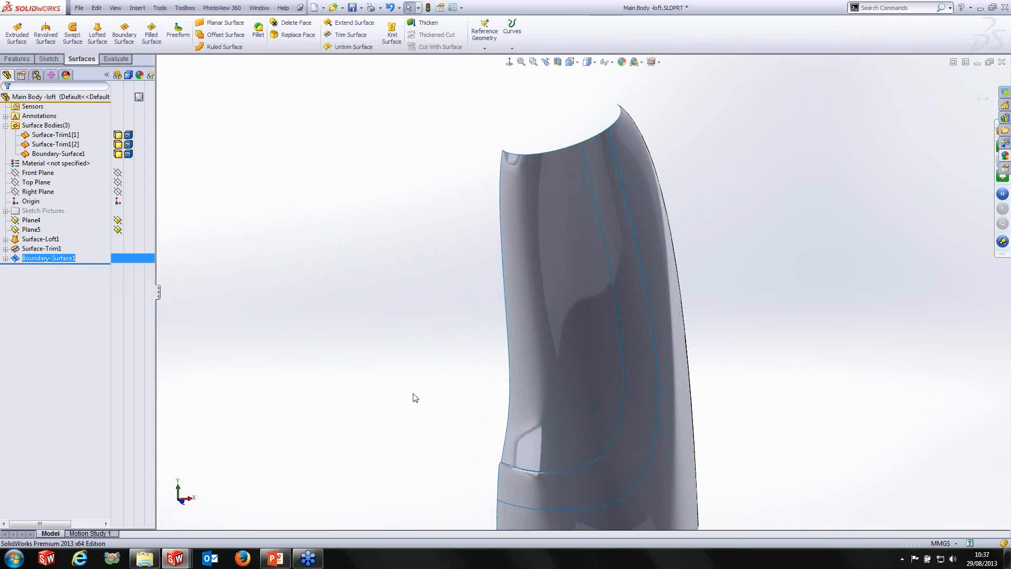
{"action": "left_click", "coordinate": [414, 398]}
Examine the new boundary surface and its raised step against the grip face from several angles and distances.
{"action": "scroll", "coordinate": [451, 435], "scroll_direction": "down", "scroll_amount": 5}
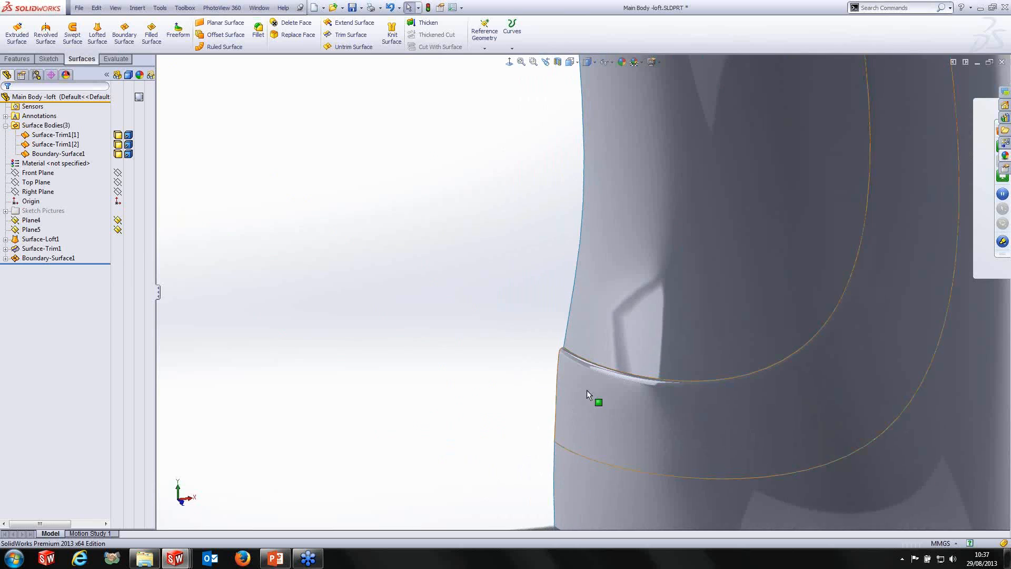
{"action": "scroll", "coordinate": [589, 375], "scroll_direction": "up", "scroll_amount": 5}
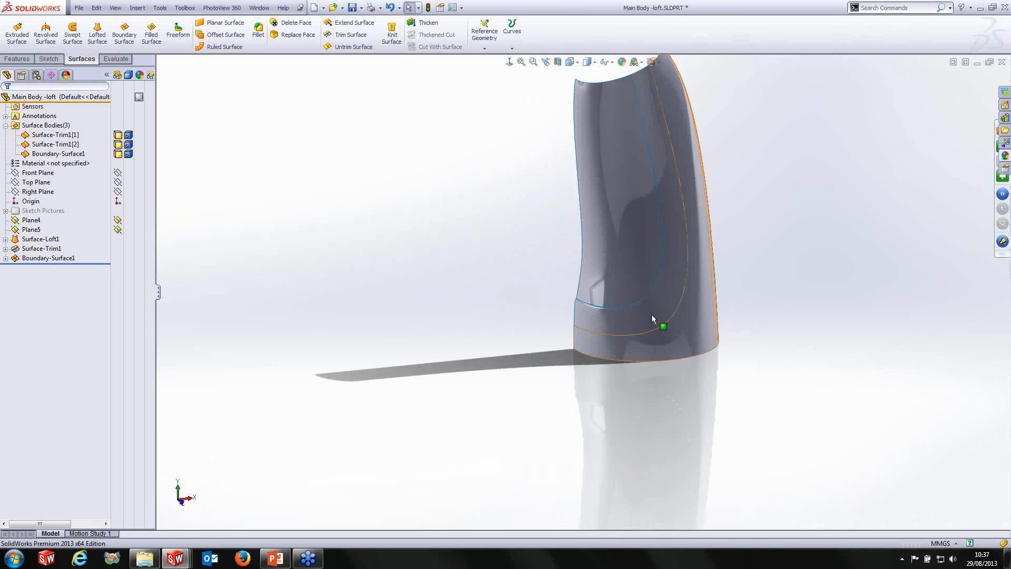
{"action": "scroll", "coordinate": [652, 316], "scroll_direction": "up", "scroll_amount": 3}
{"action": "scroll", "coordinate": [653, 132], "scroll_direction": "down", "scroll_amount": 5}
{"action": "scroll", "coordinate": [549, 316], "scroll_direction": "down", "scroll_amount": 3}
{"action": "mouse_move", "coordinate": [546, 345]}
{"action": "middle_mouse_down"}
{"action": "mouse_move", "coordinate": [547, 313]}
{"action": "mouse_move", "coordinate": [528, 331]}
{"action": "mouse_move", "coordinate": [562, 337]}
{"action": "mouse_move", "coordinate": [510, 379]}
{"action": "mouse_move", "coordinate": [541, 339]}
{"action": "middle_mouse_up"}
{"action": "scroll", "coordinate": [540, 381], "scroll_direction": "up", "scroll_amount": 7}
{"action": "scroll", "coordinate": [567, 473], "scroll_direction": "down", "scroll_amount": 5}
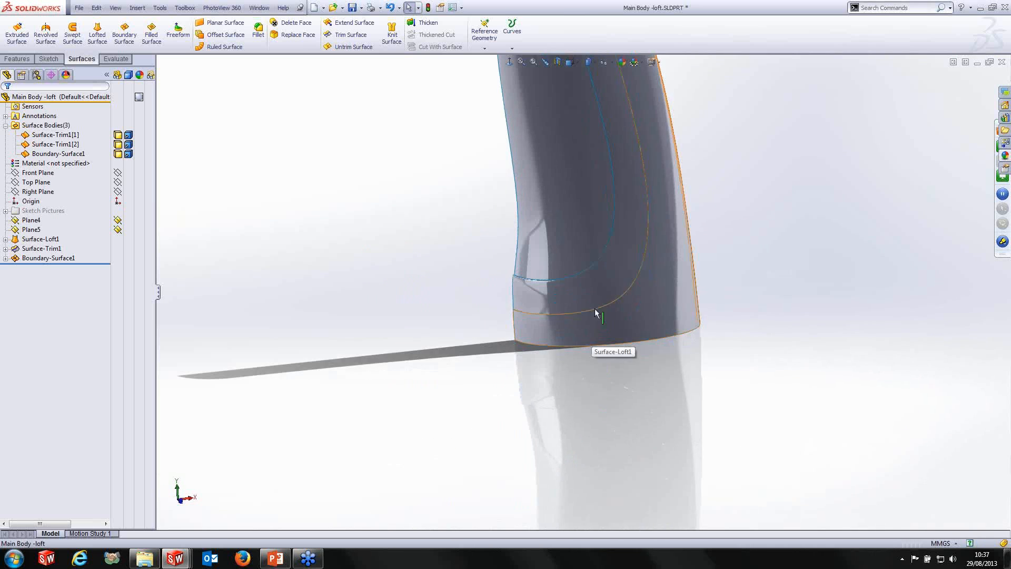
{"action": "scroll", "coordinate": [600, 284], "scroll_direction": "down", "scroll_amount": 3}
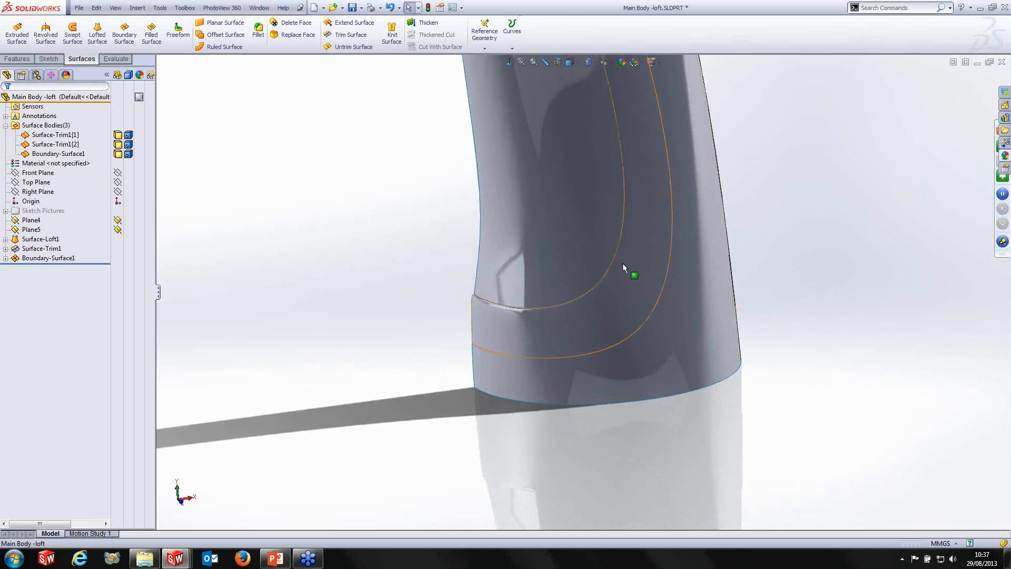
{"action": "scroll", "coordinate": [651, 290], "scroll_direction": "up", "scroll_amount": 4}
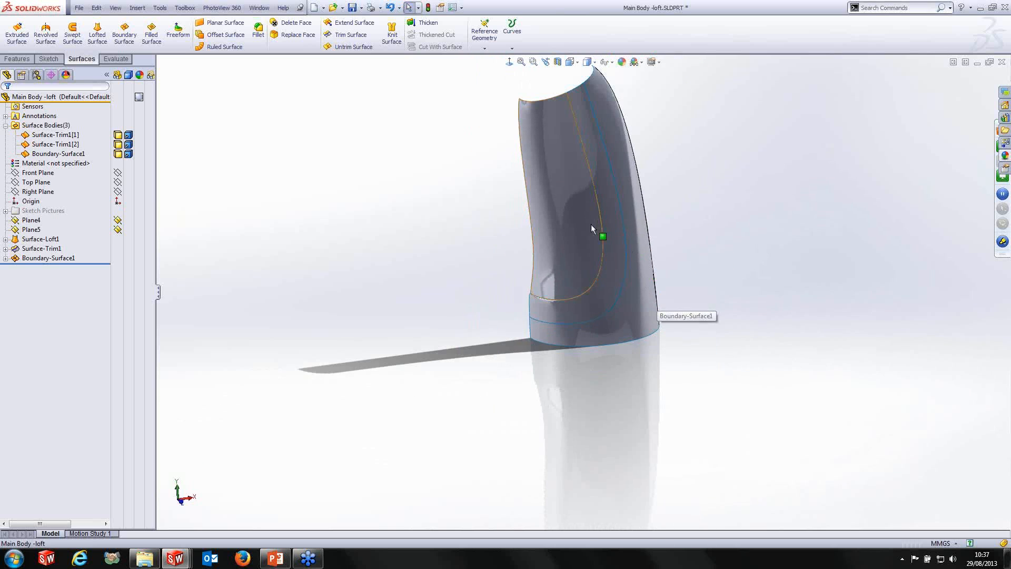
{"action": "middle_click_drag", "start_coordinate": [590, 225], "coordinate": [612, 232]}
{"action": "scroll", "coordinate": [589, 241], "scroll_direction": "down", "scroll_amount": 3}
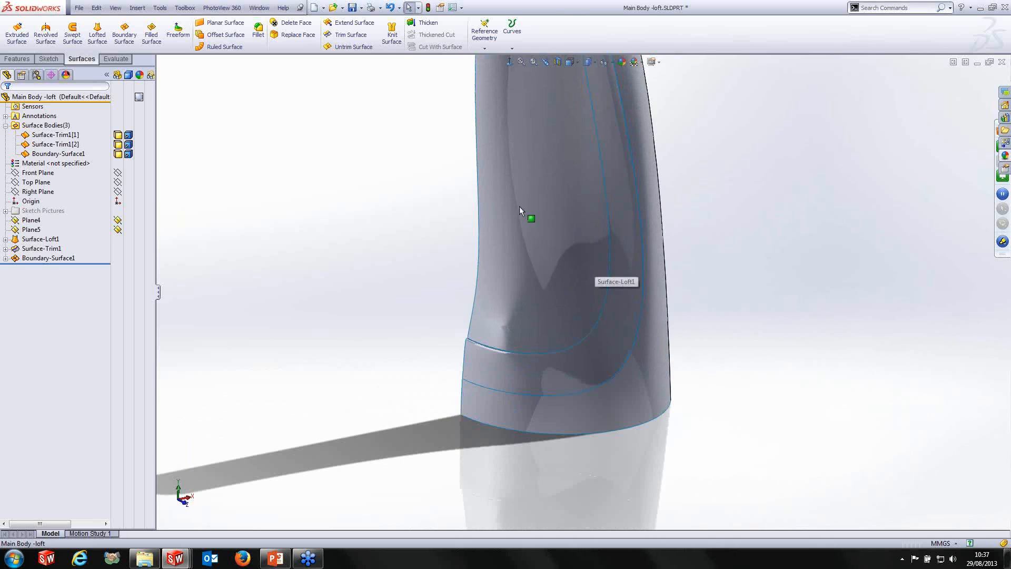
{"action": "left_click", "coordinate": [547, 230]}
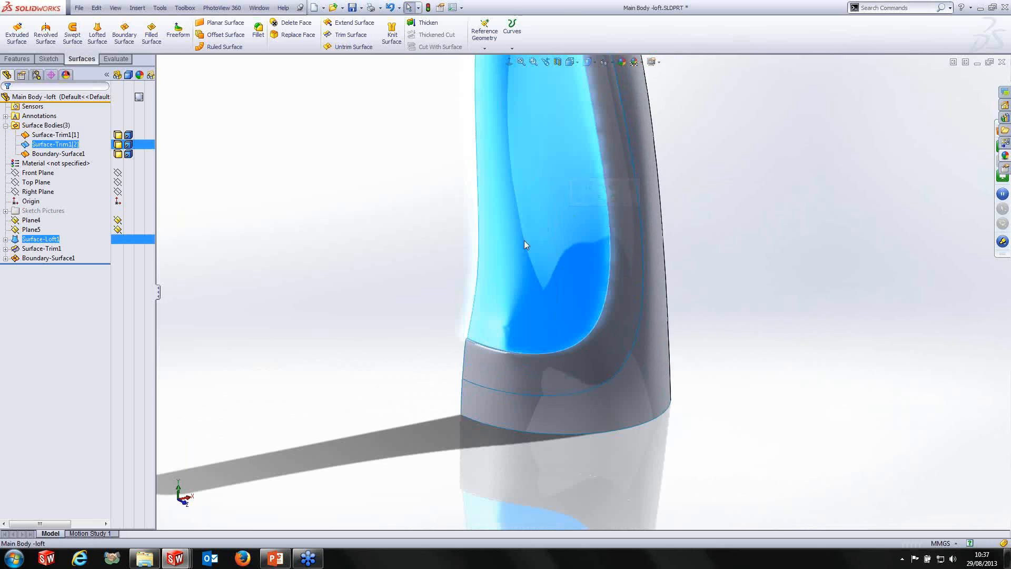
Clear the Surface-Loft1 face selection and inspect the overall handle shape with its new boundary surface.
{"action": "left_click", "coordinate": [403, 226]}
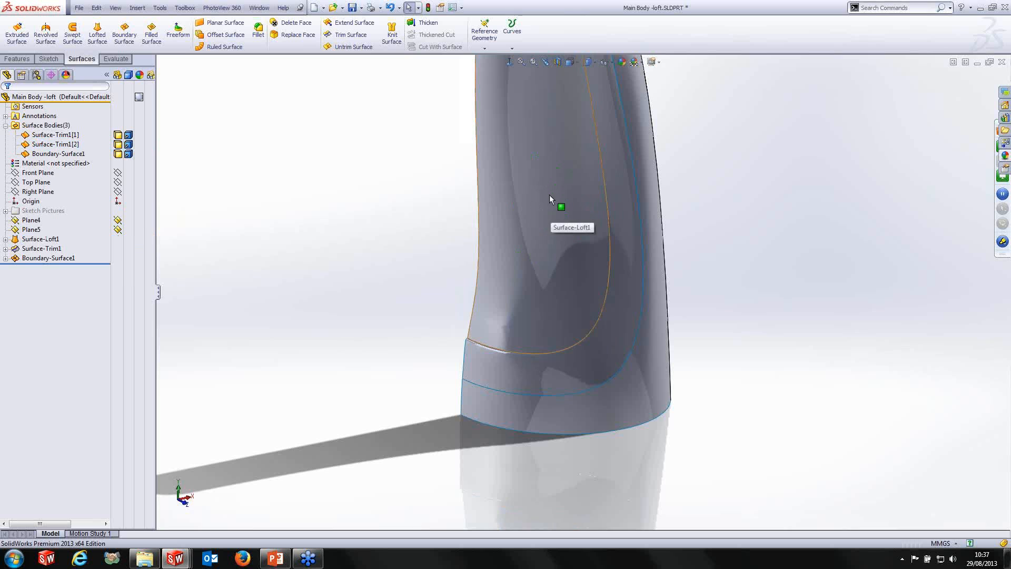
{"action": "scroll", "coordinate": [583, 225], "scroll_direction": "up", "scroll_amount": 2}
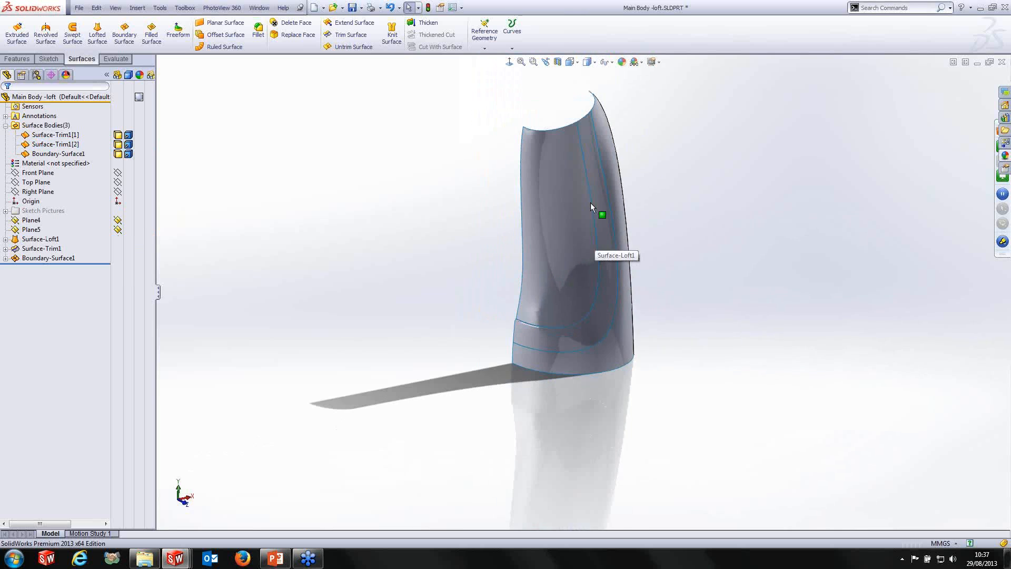
{"action": "middle_click_drag", "start_coordinate": [578, 279], "coordinate": [622, 294]}
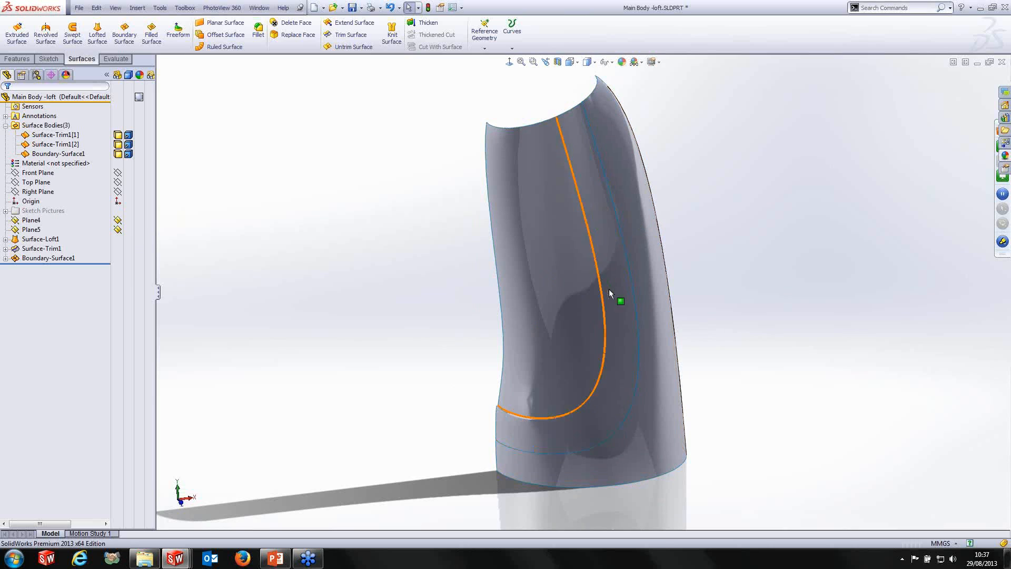
{"action": "left_click", "coordinate": [545, 212]}
{"action": "left_click", "coordinate": [734, 233]}
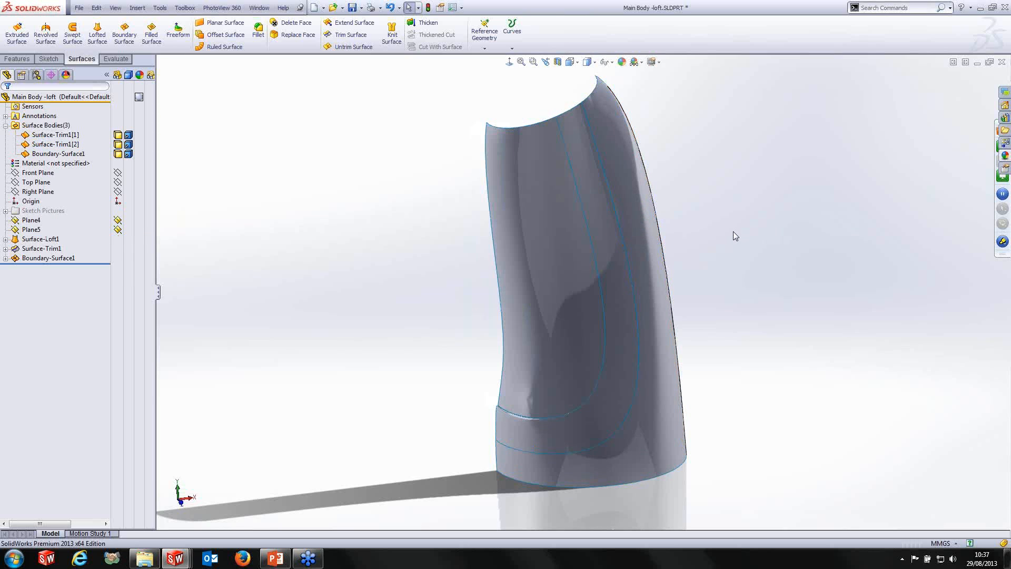
Switch to the Hozel Lock GA assembly, show the whole spray gun at an angle, and display it as Shaded With Edges.
{"action": "key", "text": "r"}
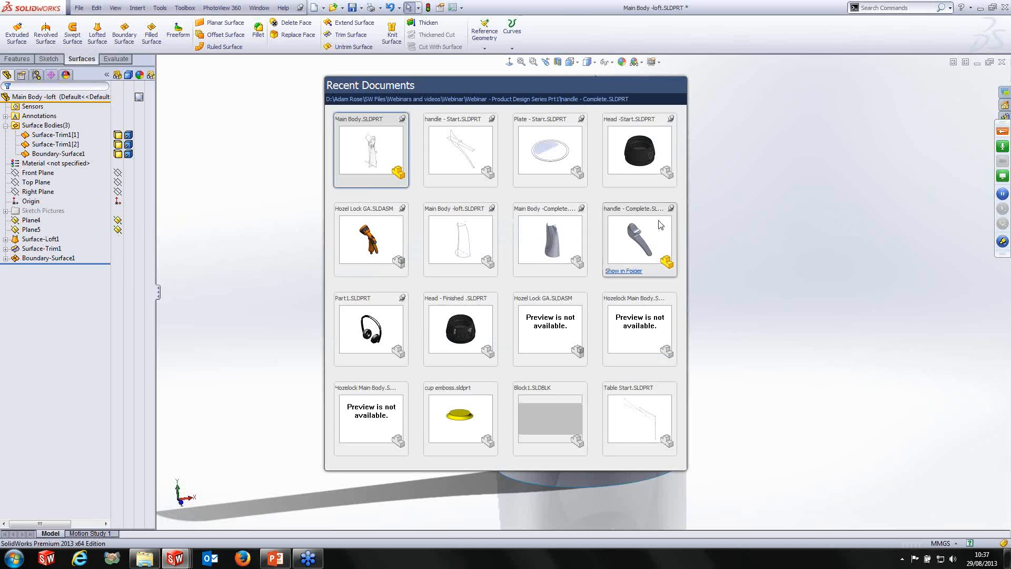
{"action": "key", "text": "Escape"}
{"action": "key", "text": "ctrl+Tab"}
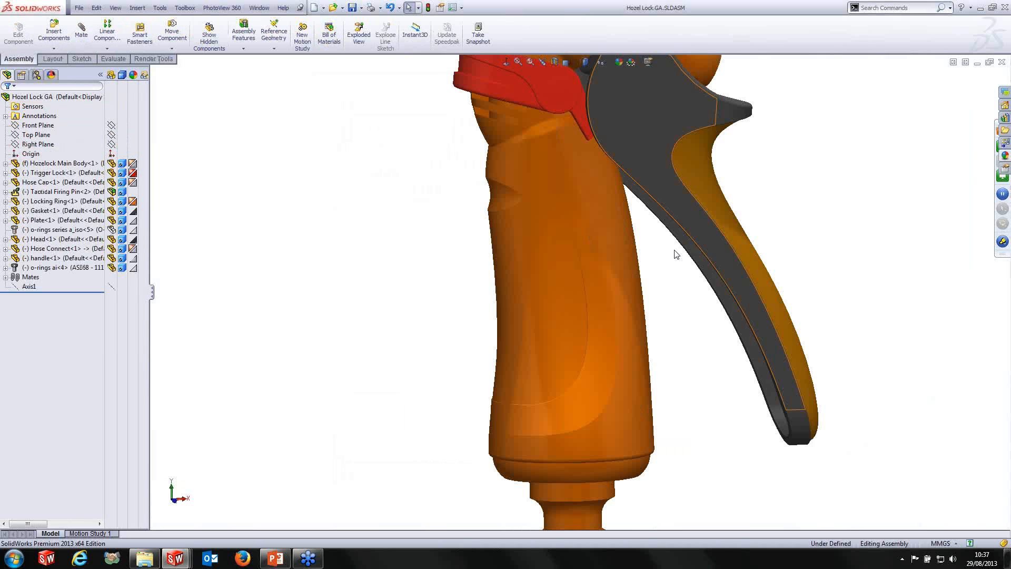
{"action": "scroll", "coordinate": [627, 246], "scroll_direction": "up", "scroll_amount": 4}
{"action": "middle_click_drag", "start_coordinate": [557, 201], "coordinate": [504, 179]}
{"action": "scroll", "coordinate": [595, 186], "scroll_direction": "down", "scroll_amount": 3}
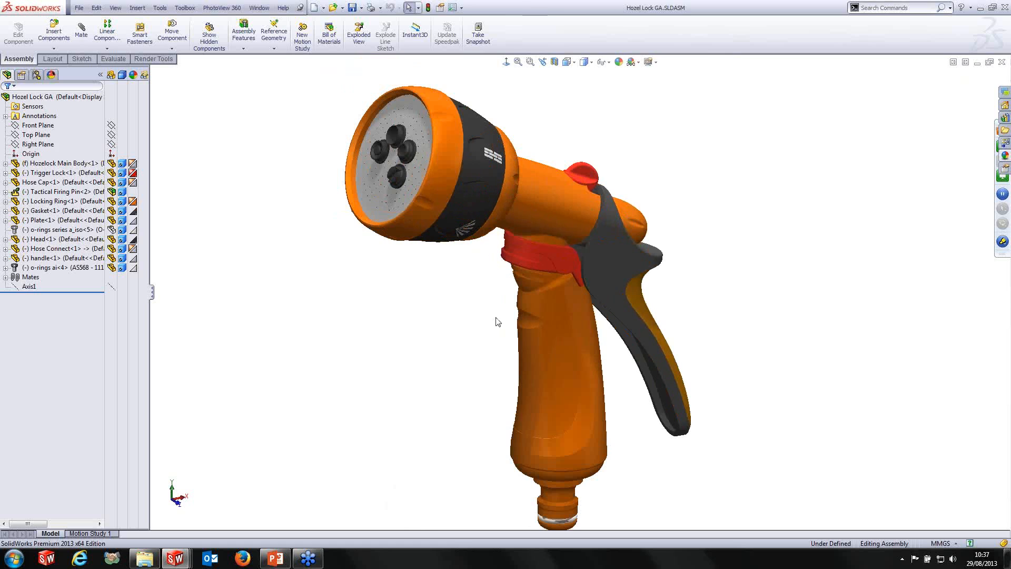
{"action": "left_click", "coordinate": [585, 62]}
{"action": "left_click", "coordinate": [584, 77]}
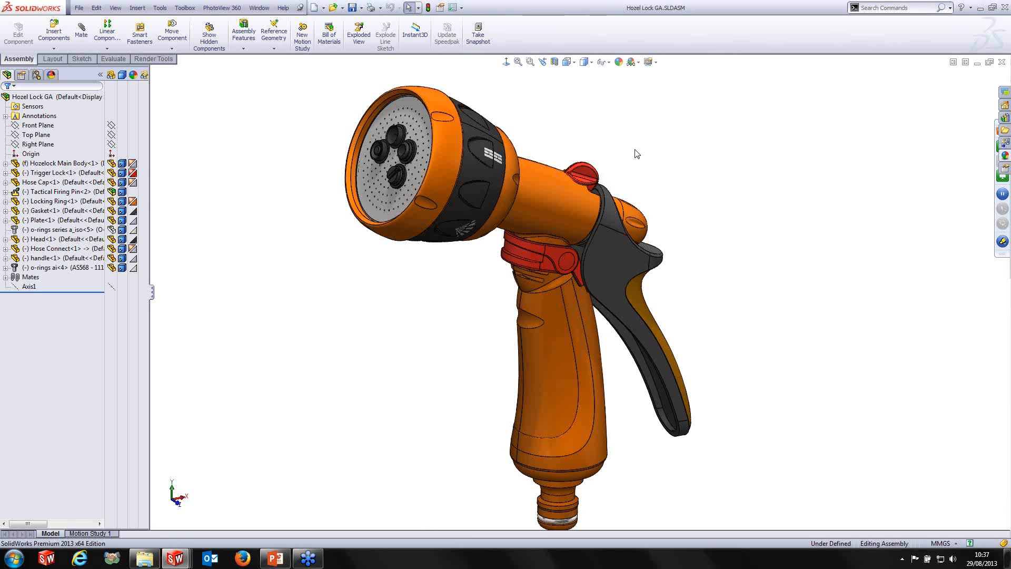
Switch to the PowerPoint slide show and advance to the closing "Thank you for watching!" slide.
{"action": "left_click", "coordinate": [1000, 128]}
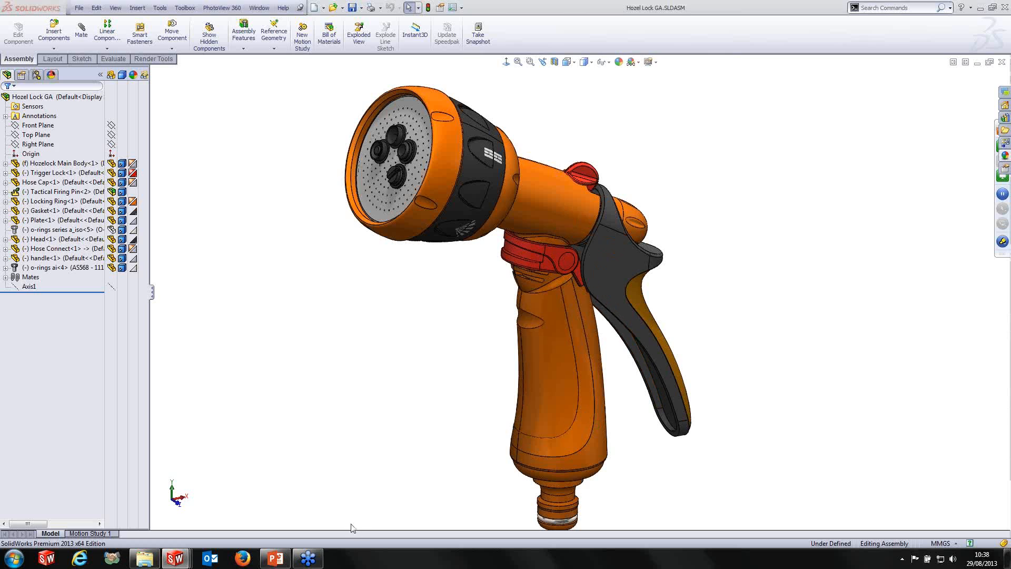
{"action": "left_click", "coordinate": [275, 558]}
{"action": "left_click", "coordinate": [574, 263]}
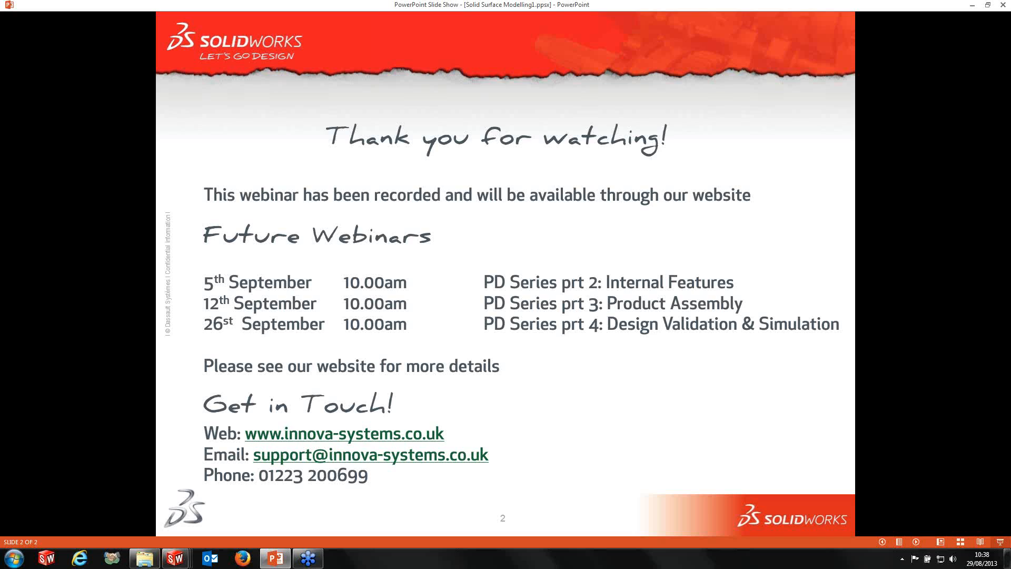
{"action": "left_click", "coordinate": [906, 165]}
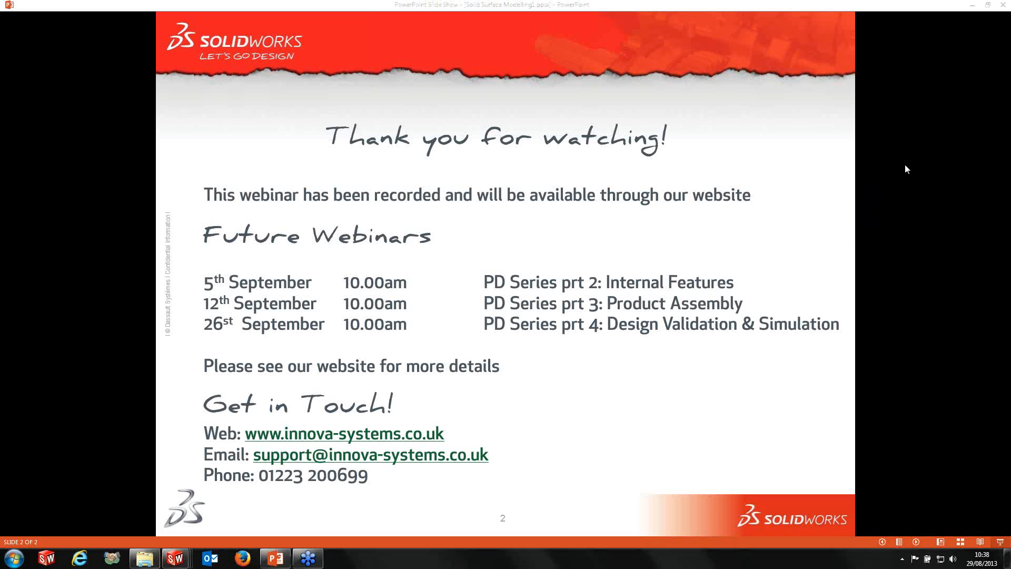